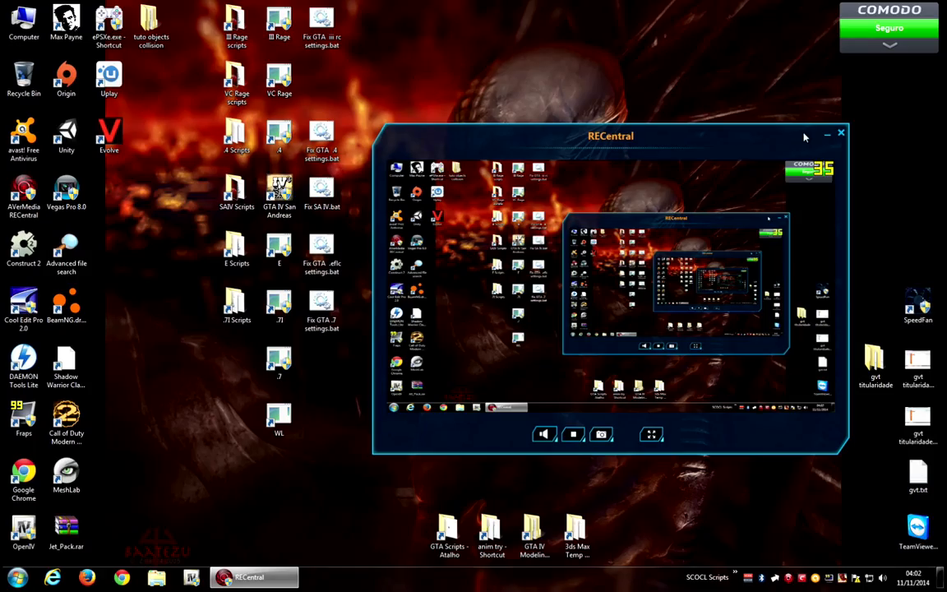
pyautogui.moveTo(805, 137); pyautogui.dragTo(660, 133)
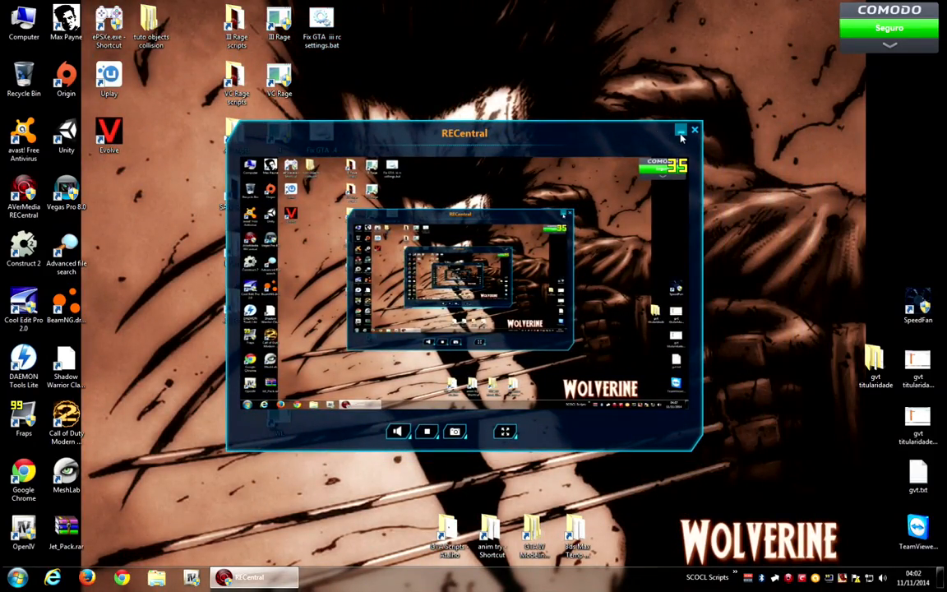
pyautogui.click(681, 132)
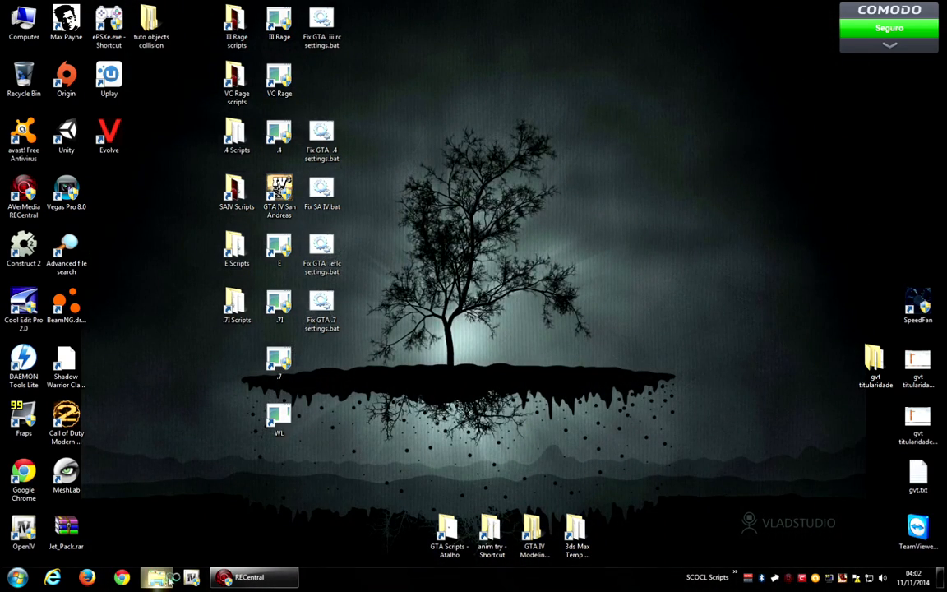
# Open the Grand Theft Auto IV 1.0.7.0 - iCeNhancer folder inside Program Files X on drive HDD1 (E:).
pyautogui.click(157, 578)
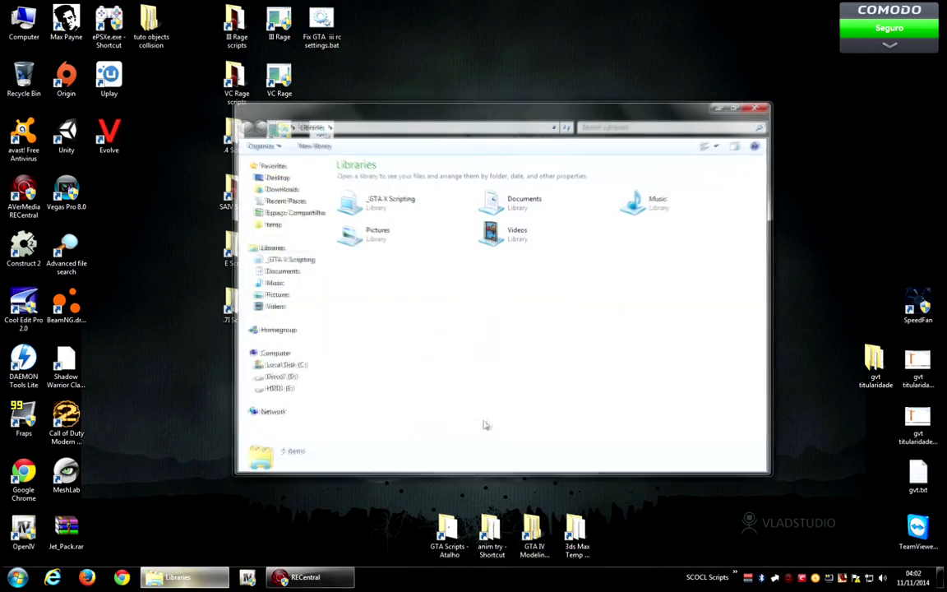
pyautogui.moveTo(626, 113); pyautogui.dragTo(743, 144)
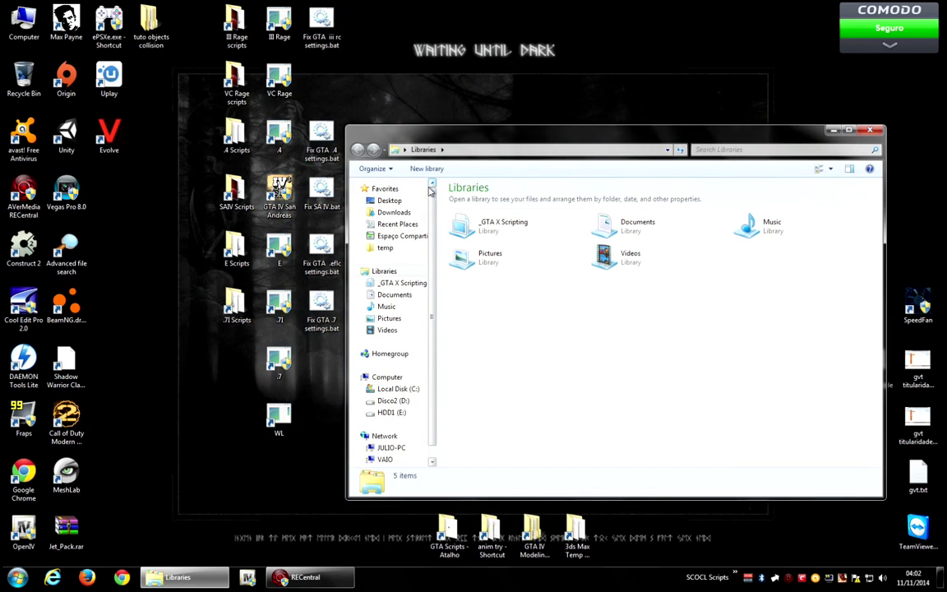
pyautogui.moveTo(516, 136)
pyautogui.mouseDown()
pyautogui.moveTo(508, 120)
pyautogui.moveTo(520, 125)
pyautogui.mouseUp()
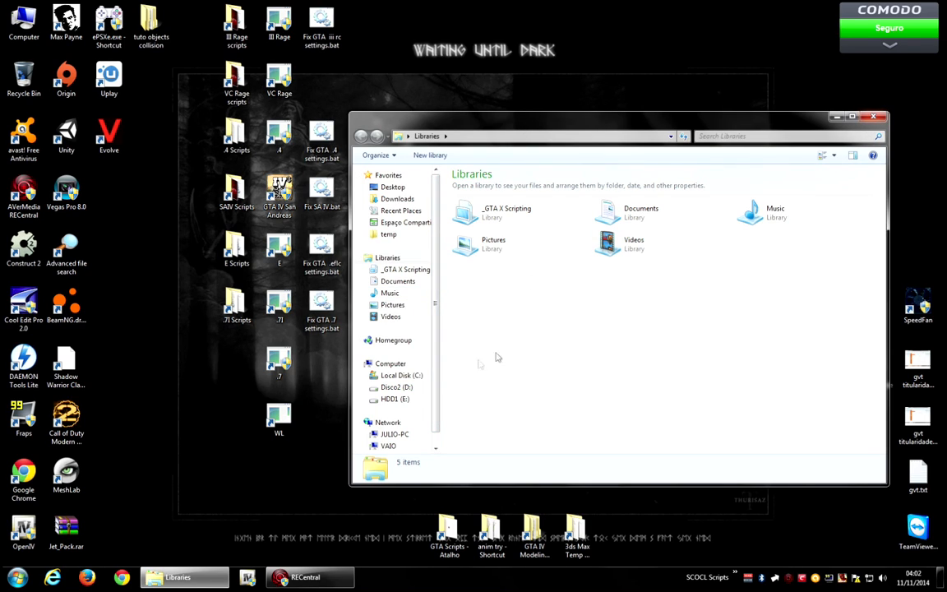
pyautogui.click(399, 399)
pyautogui.doubleClick(491, 199)
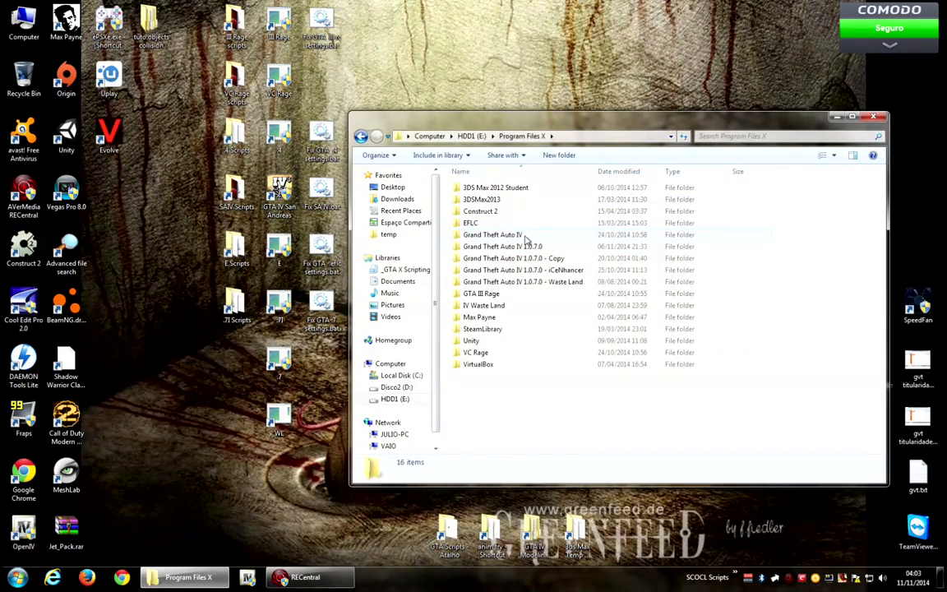
pyautogui.doubleClick(557, 270)
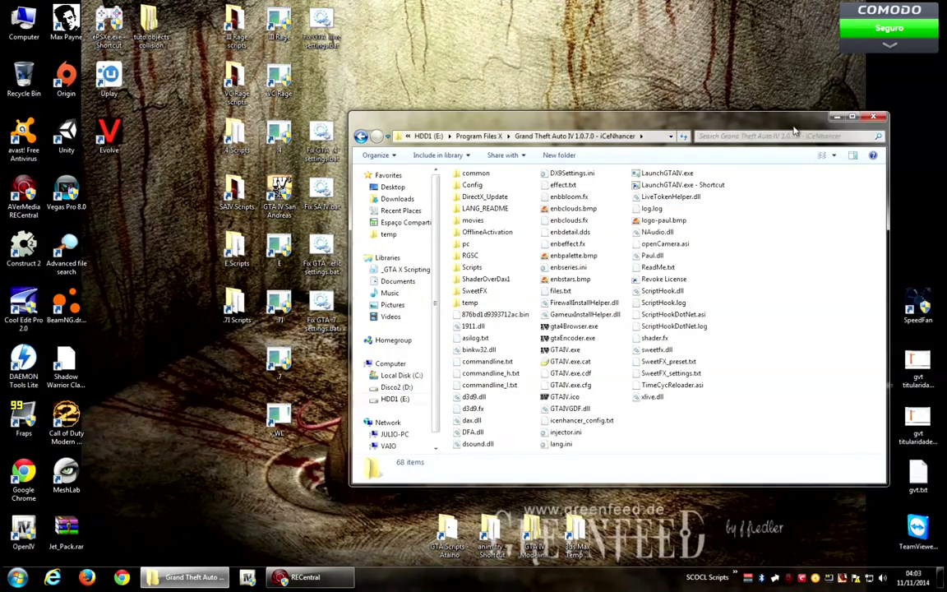
# Search the game folder for "beau" and open beauty.ide in Notepad.
pyautogui.moveTo(853, 127); pyautogui.dragTo(867, 135)
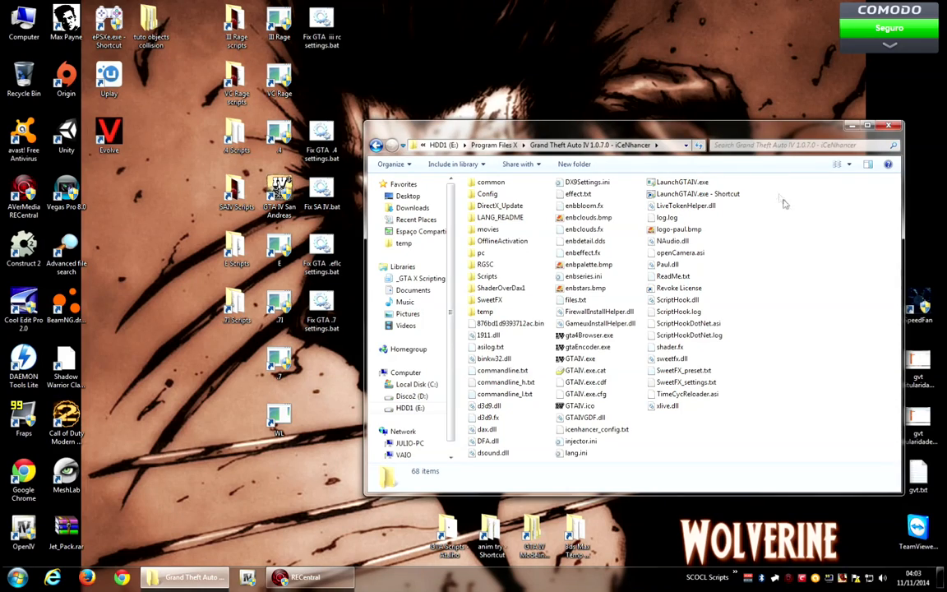
pyautogui.click(736, 145)
pyautogui.write('beaut')
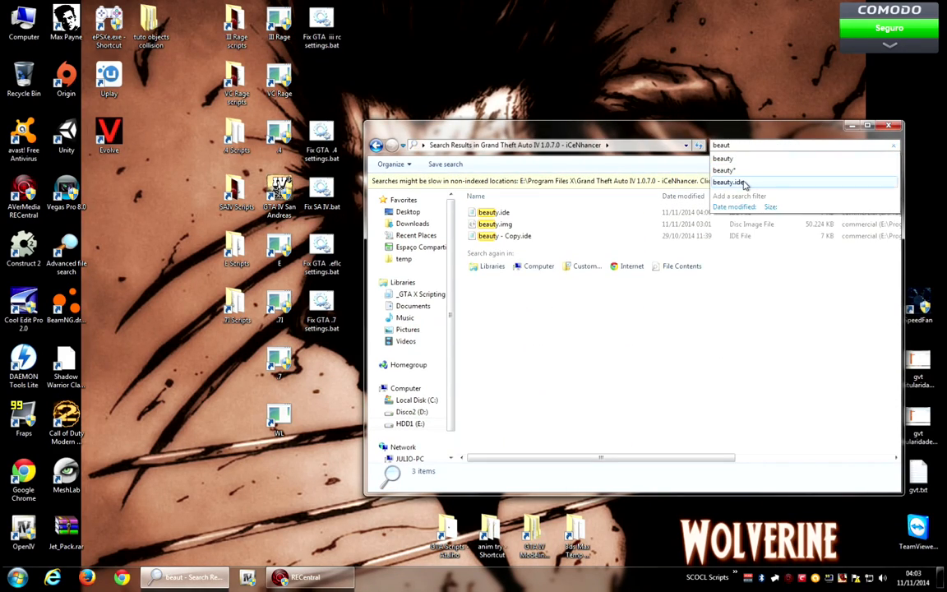
pyautogui.click(516, 228)
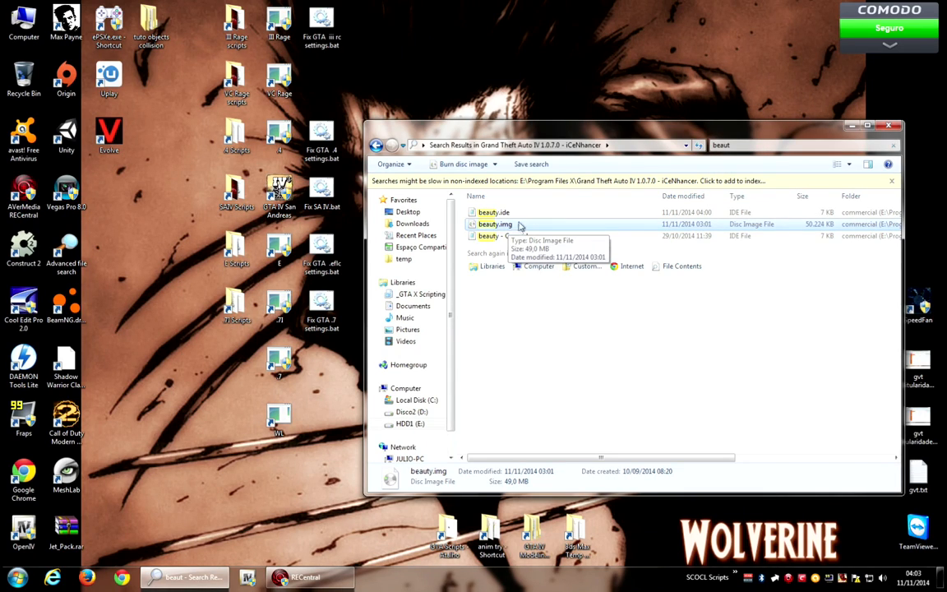
pyautogui.click(500, 214)
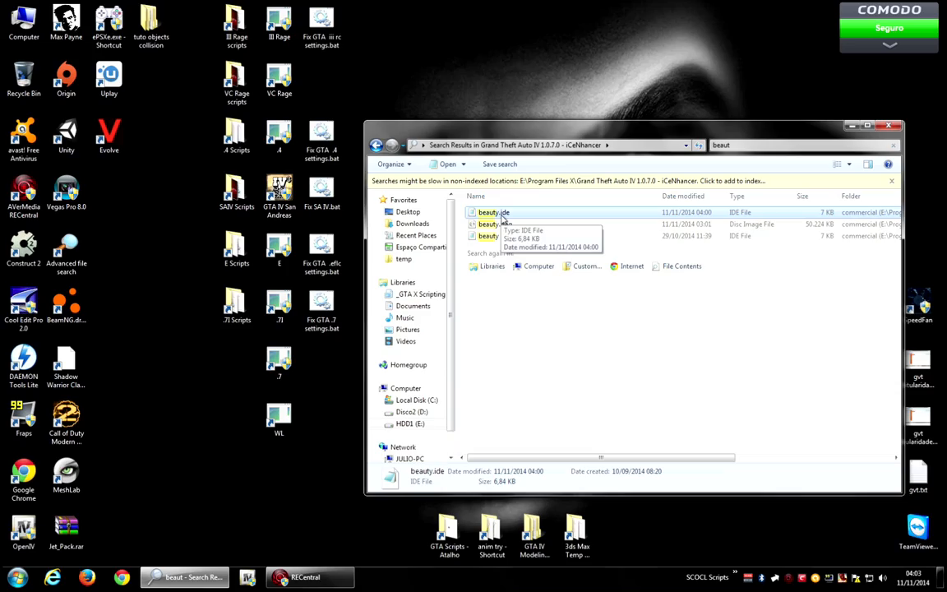
pyautogui.doubleClick(522, 215)
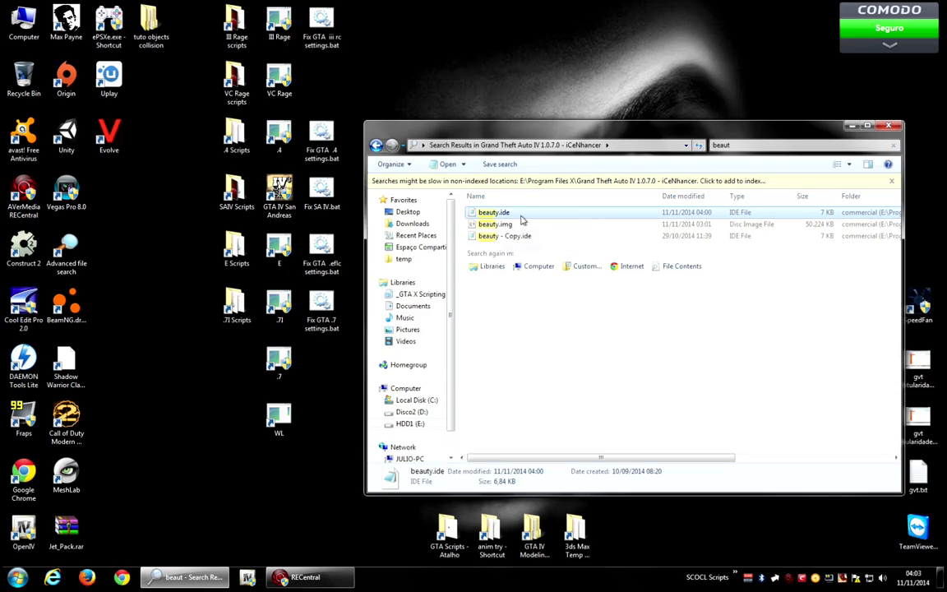
pyautogui.moveTo(551, 226); pyautogui.dragTo(371, 158)
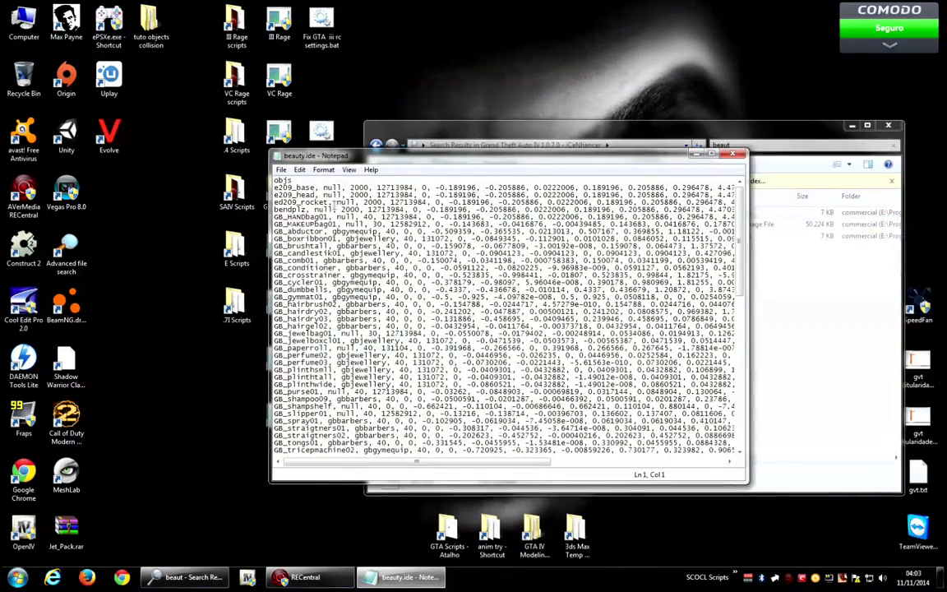
# Copy the GB_HANDbag01 line and paste it as a new first entry directly under objs.
pyautogui.moveTo(279, 188); pyautogui.dragTo(327, 189)
pyautogui.click(280, 202)
pyautogui.moveTo(275, 218); pyautogui.dragTo(276, 224)
pyautogui.hotkey('ctrl', 'c')
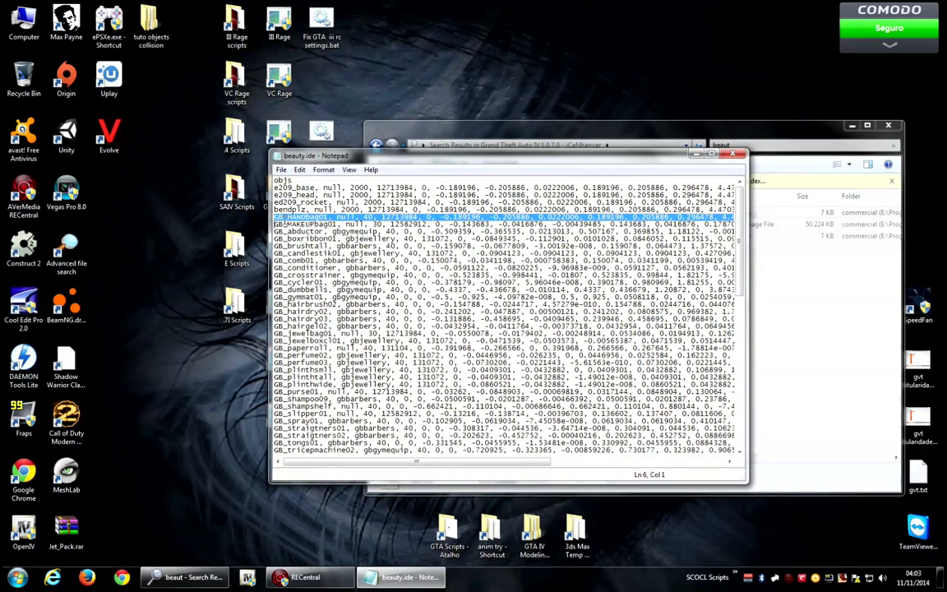
pyautogui.click(302, 180)
pyautogui.press('Return')
pyautogui.hotkey('ctrl', 'v')
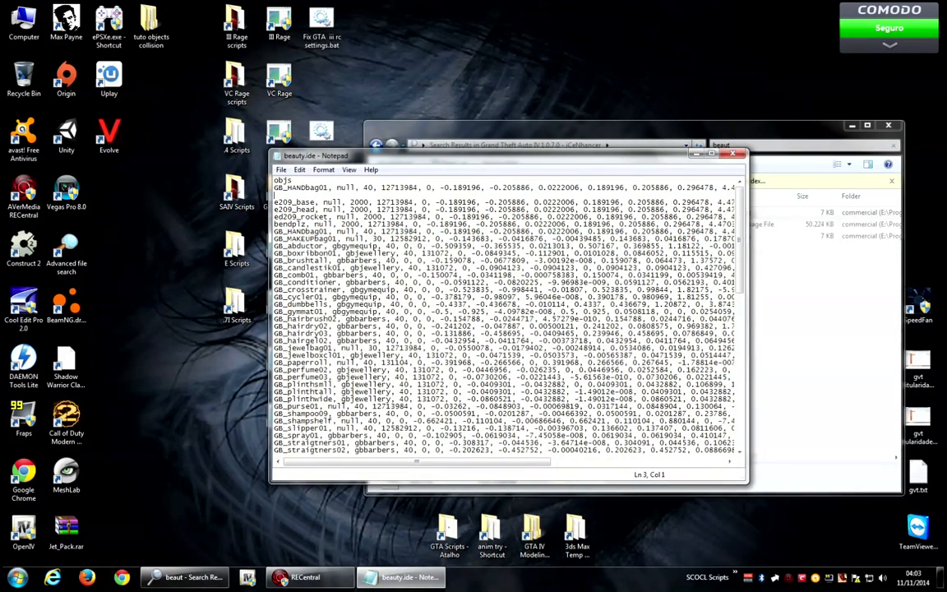
pyautogui.press('BackSpace')
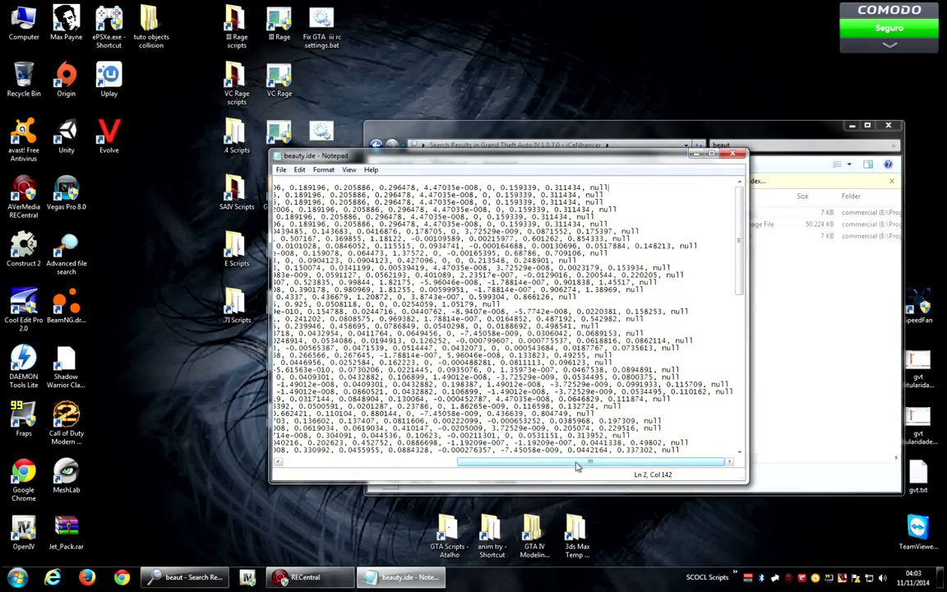
# Rename the pasted entry's model name to testobj.
pyautogui.moveTo(575, 464); pyautogui.dragTo(346, 465)
pyautogui.moveTo(328, 189); pyautogui.dragTo(275, 188)
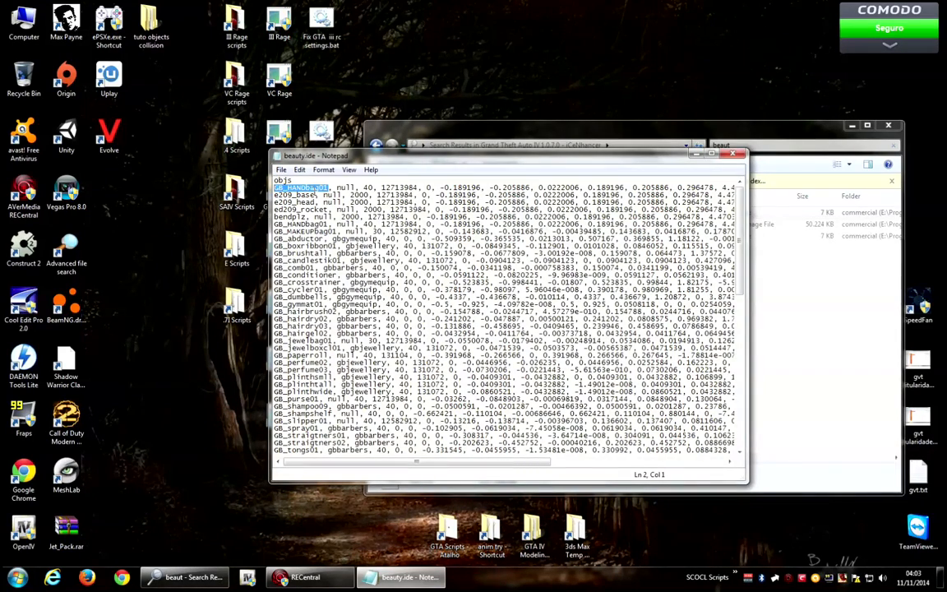
pyautogui.write('testo')
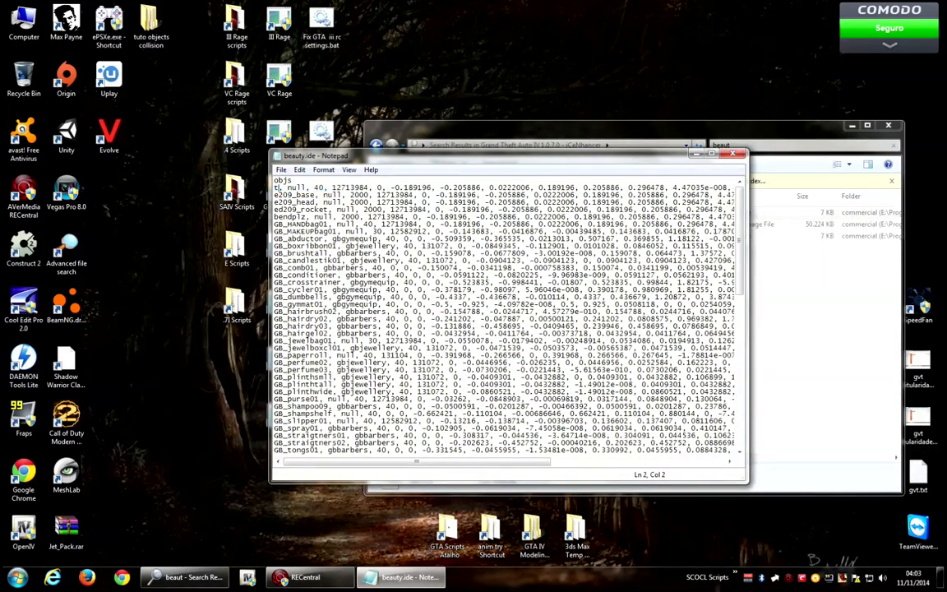
pyautogui.write('bj')
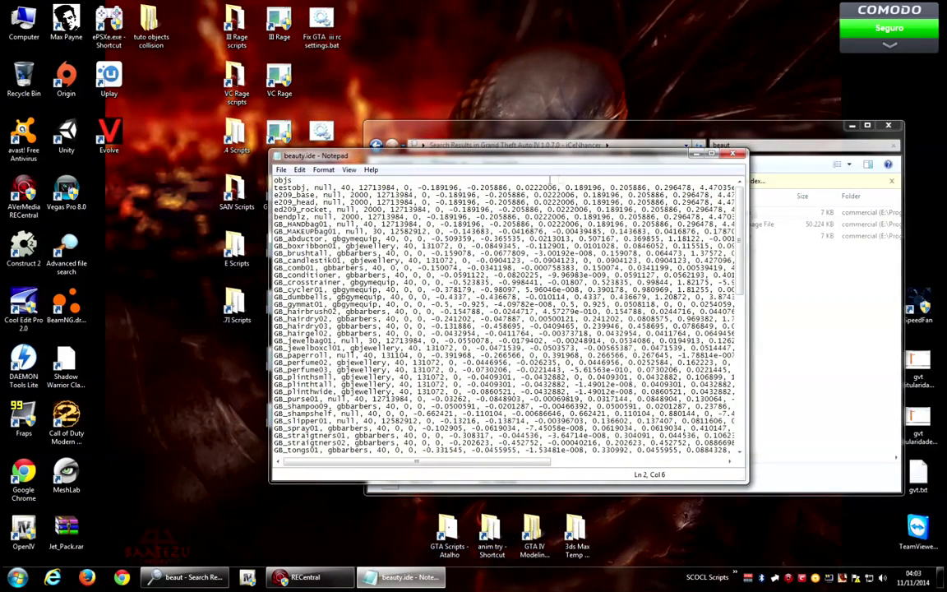
pyautogui.click(739, 156)
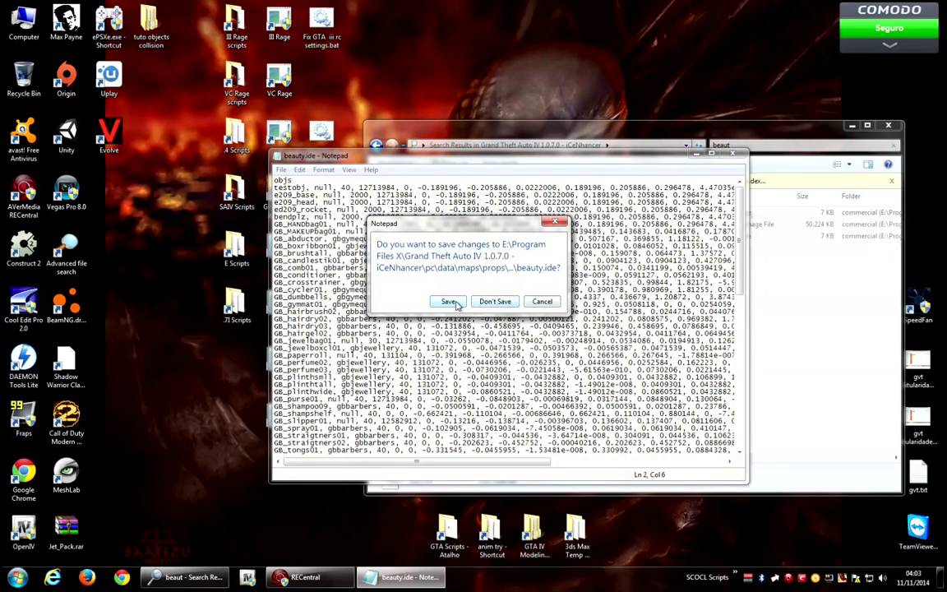
pyautogui.moveTo(493, 239); pyautogui.dragTo(336, 271)
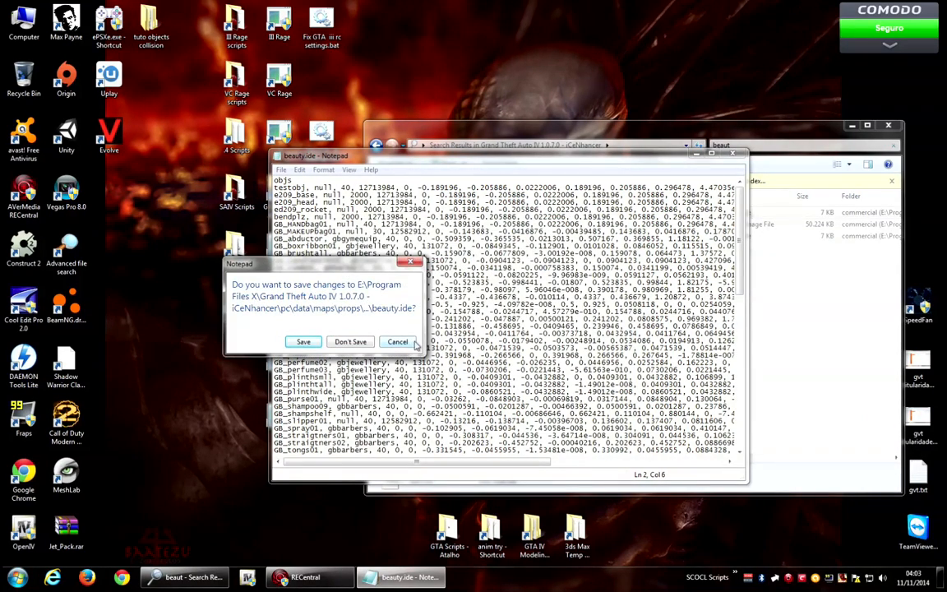
pyautogui.click(397, 342)
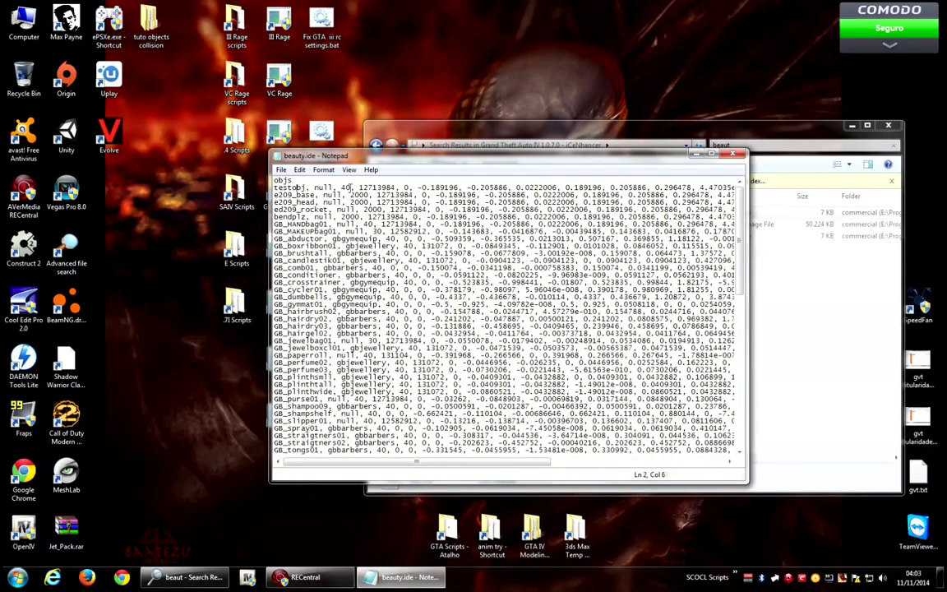
# Set the testobj entry's draw distance to 1000, then close Notepad saving beauty.ide.
pyautogui.doubleClick(347, 187)
pyautogui.moveTo(472, 160); pyautogui.dragTo(456, 154)
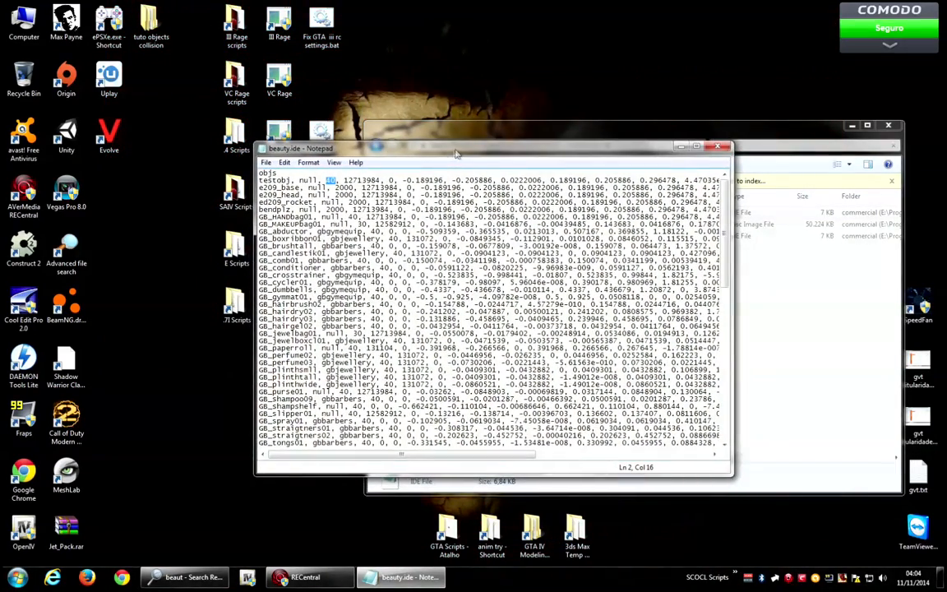
pyautogui.write('1000')
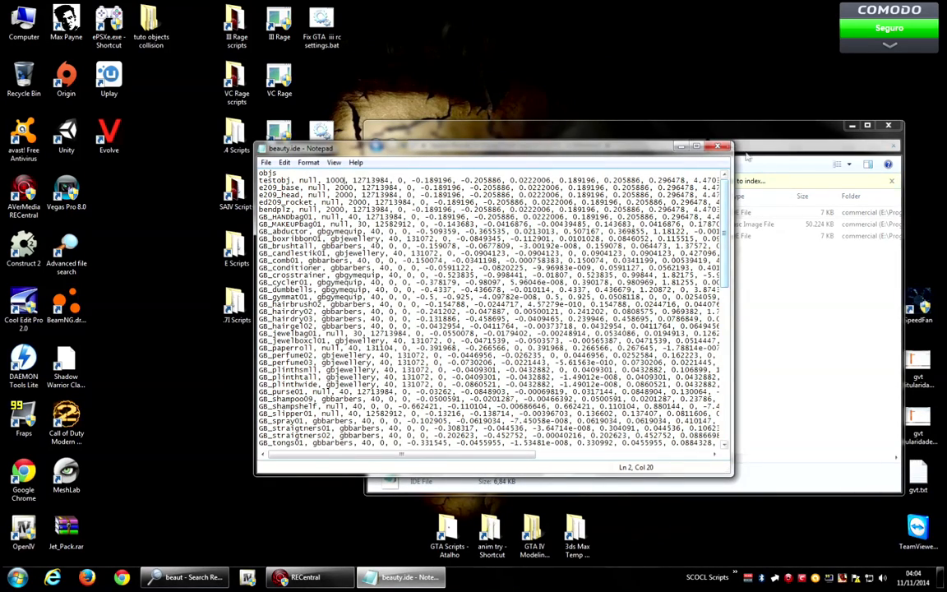
pyautogui.click(718, 147)
pyautogui.click(448, 303)
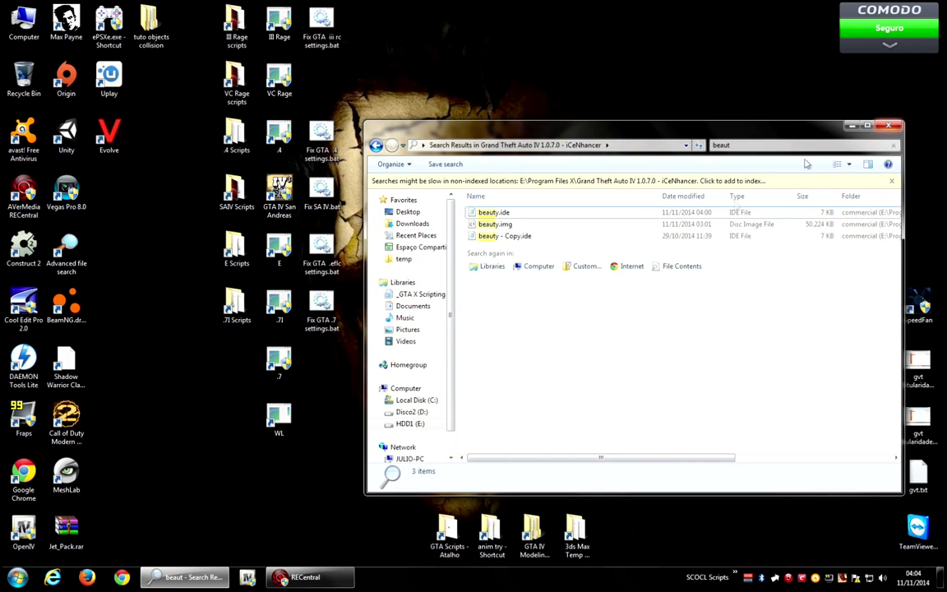
# Launch Autodesk 3ds Max Design 2013 64-bit and dismiss the plugin registration error.
pyautogui.click(18, 577)
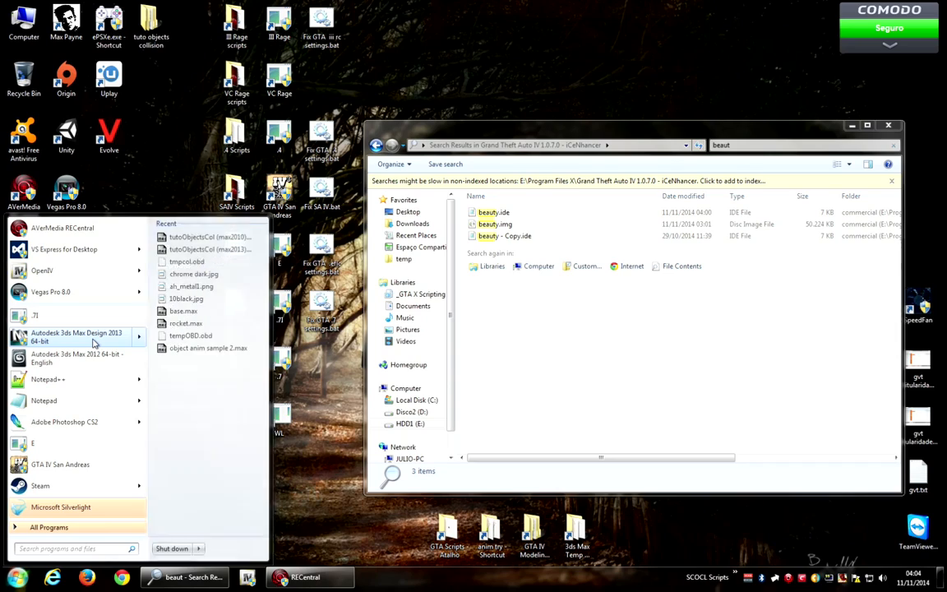
pyautogui.click(94, 341)
pyautogui.click(184, 404)
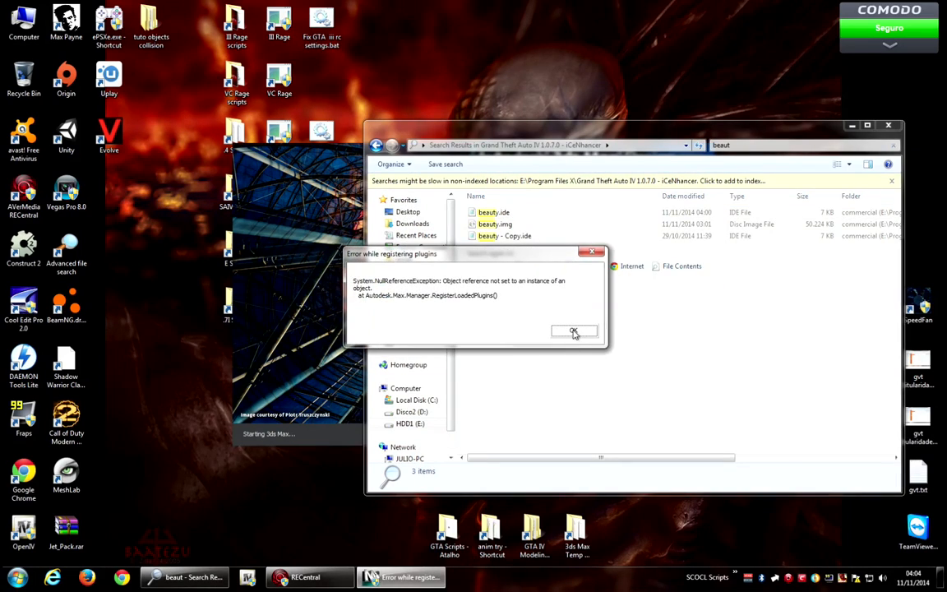
pyautogui.click(571, 332)
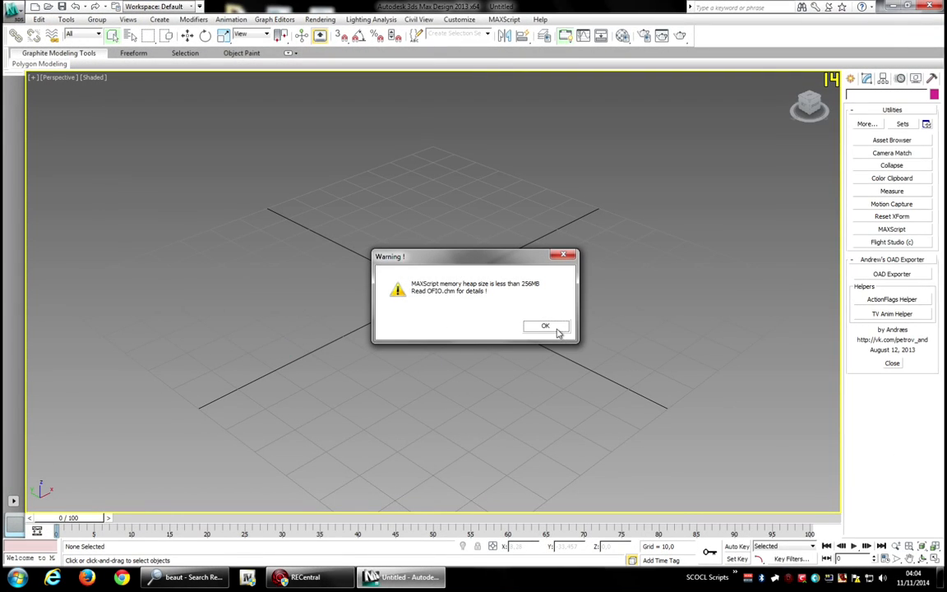
# Create a sphere with radius about 3.8 at the grid origin in the maximized viewport seen from the top.
pyautogui.click(547, 326)
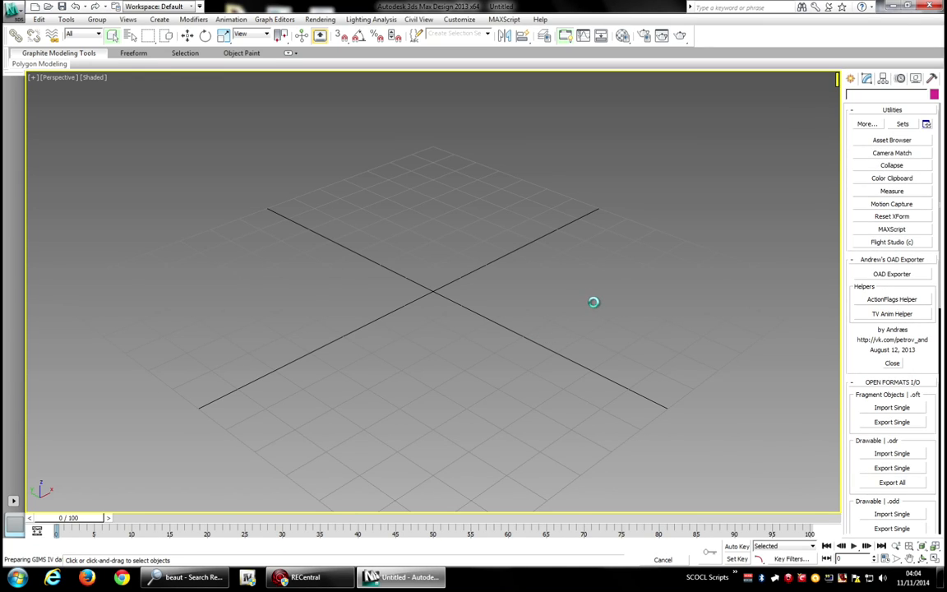
pyautogui.click(13, 10)
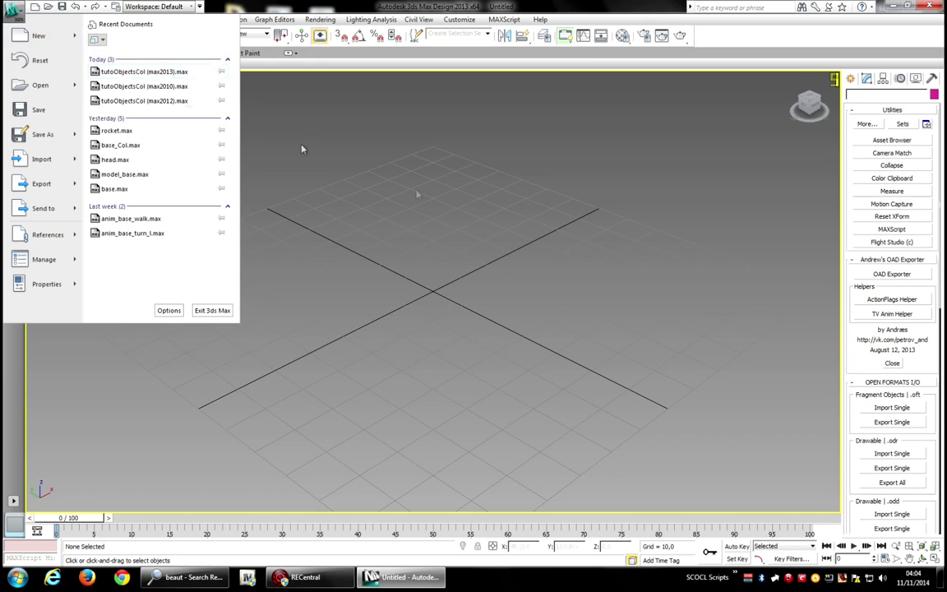
pyautogui.click(508, 239)
pyautogui.click(810, 100)
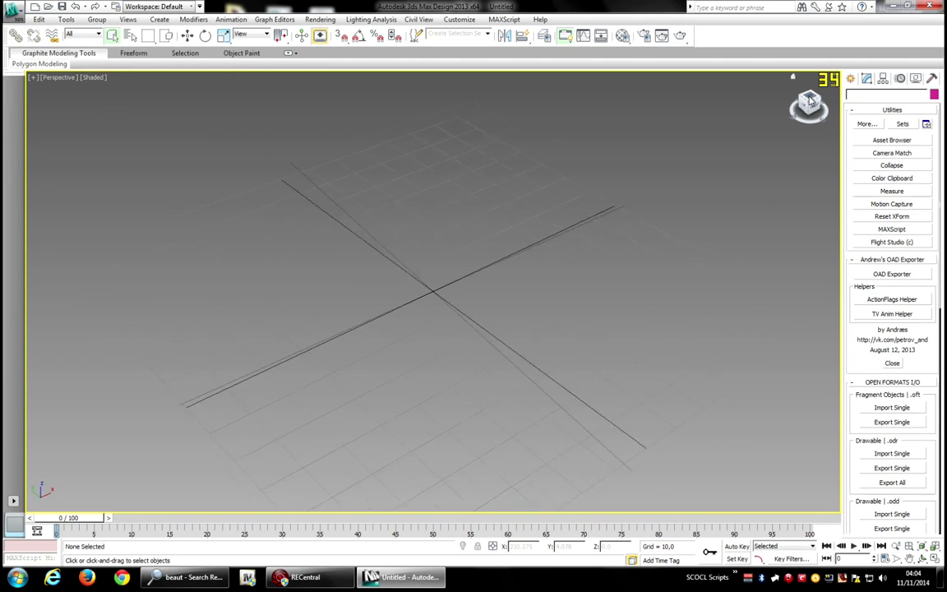
pyautogui.moveTo(494, 264); pyautogui.dragTo(502, 330, button='middle')
pyautogui.scroll(5, 494, 237)
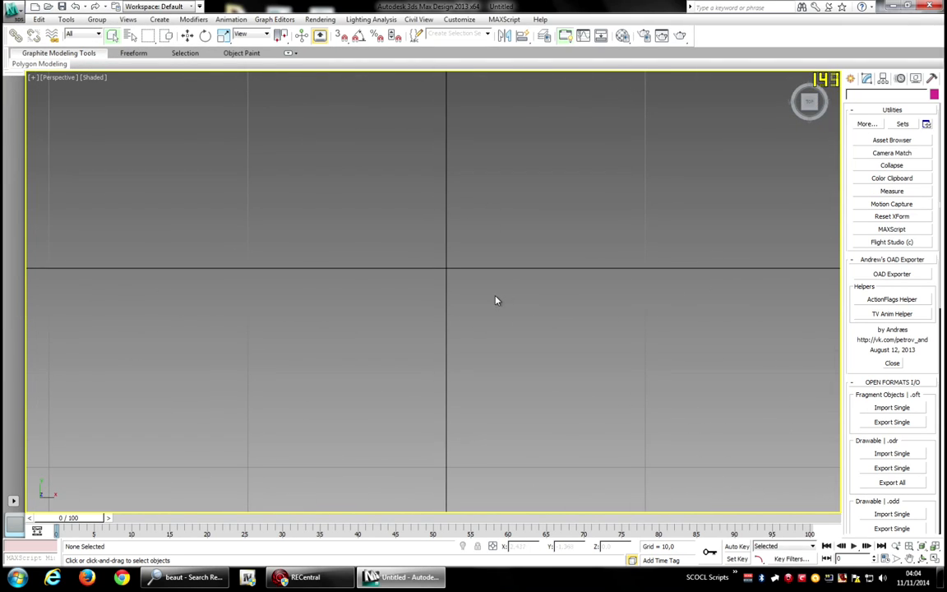
pyautogui.scroll(-2, 497, 298)
pyautogui.moveTo(520, 281); pyautogui.dragTo(508, 282, button='middle')
pyautogui.click(153, 20)
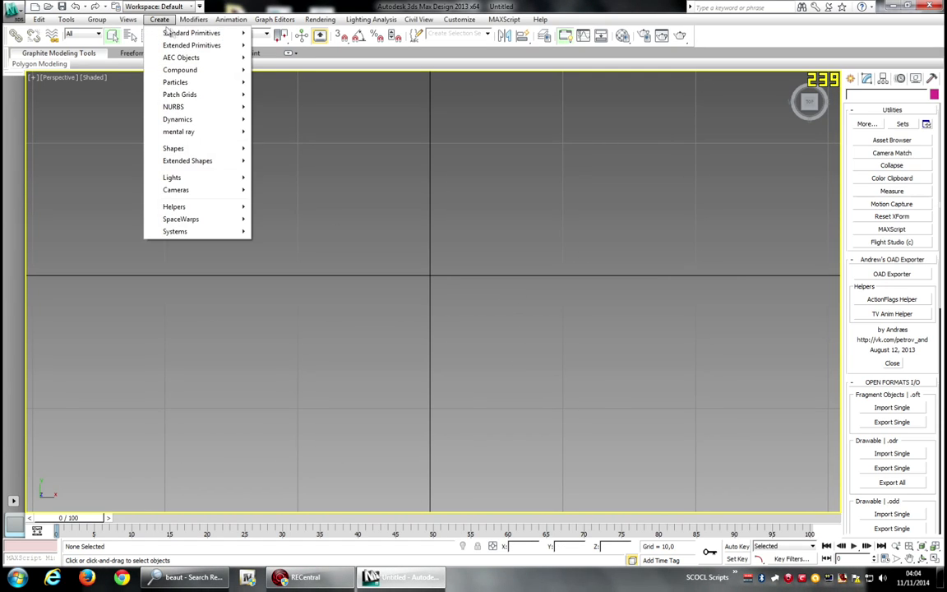
pyautogui.moveTo(222, 33)
pyautogui.click(278, 58)
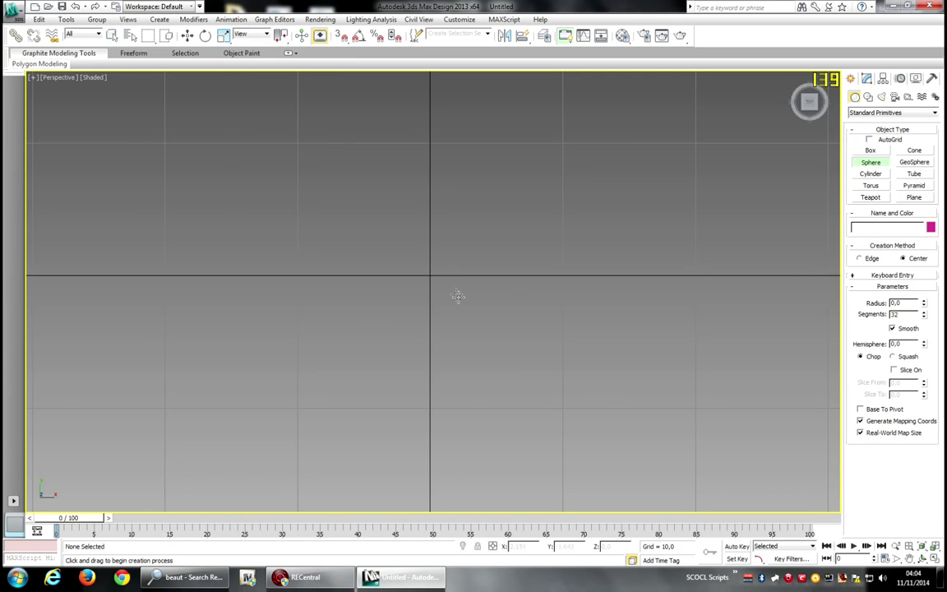
pyautogui.moveTo(428, 275); pyautogui.dragTo(477, 264)
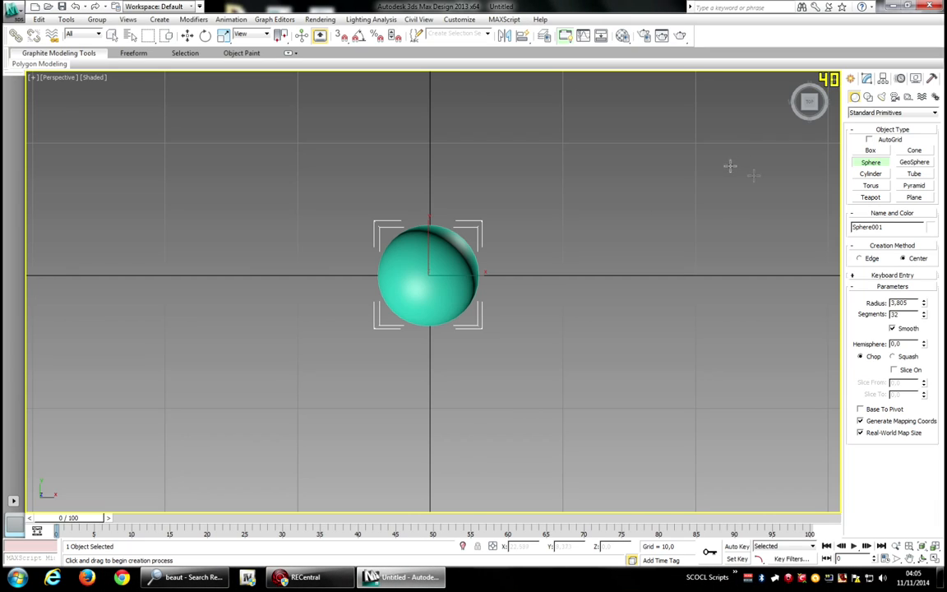
# Turn off smoothing on the sphere's parameters.
pyautogui.rightClick(673, 200)
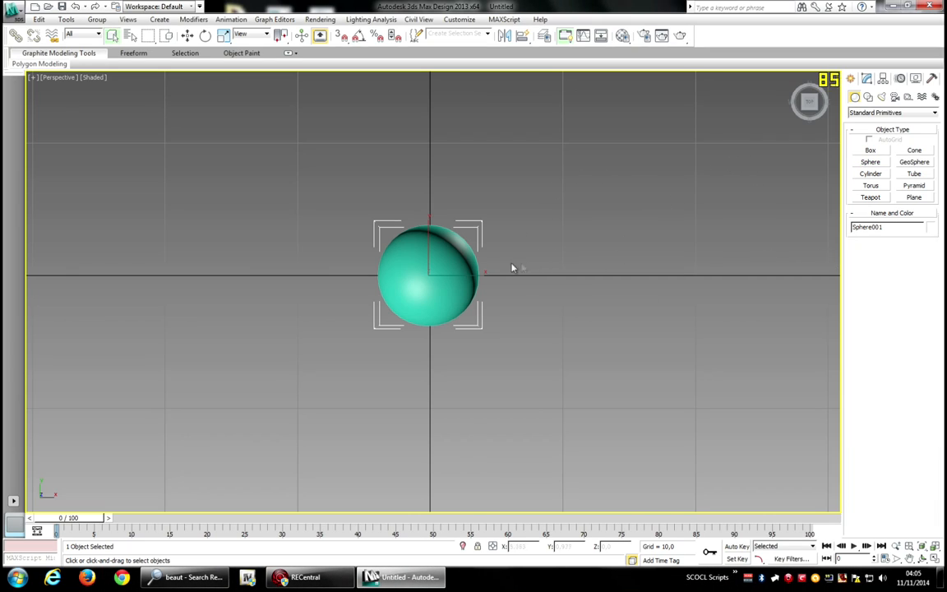
pyautogui.click(867, 79)
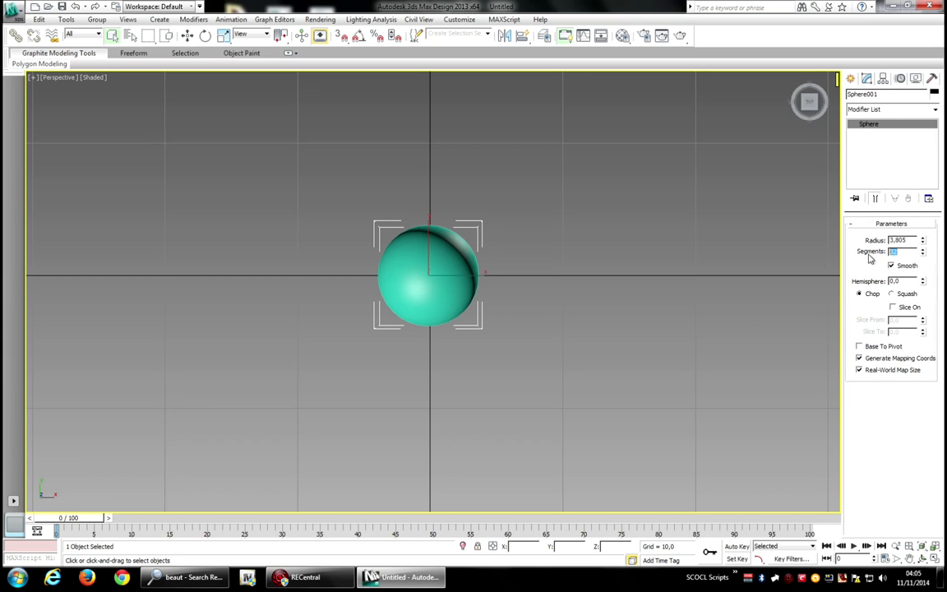
pyautogui.click(909, 268)
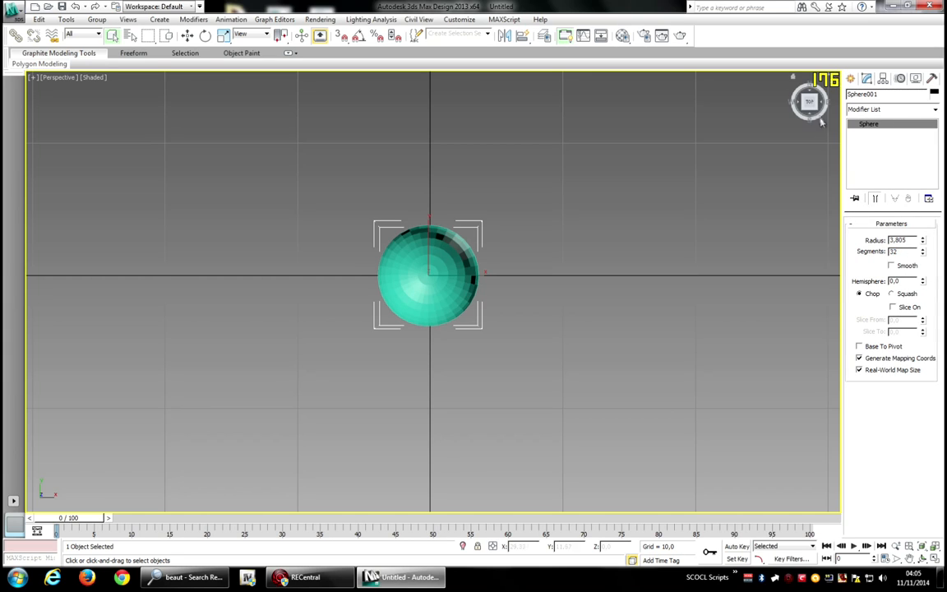
# Convert the sphere to an editable mesh.
pyautogui.moveTo(816, 113); pyautogui.dragTo(812, 62)
pyautogui.scroll(6, 645, 220)
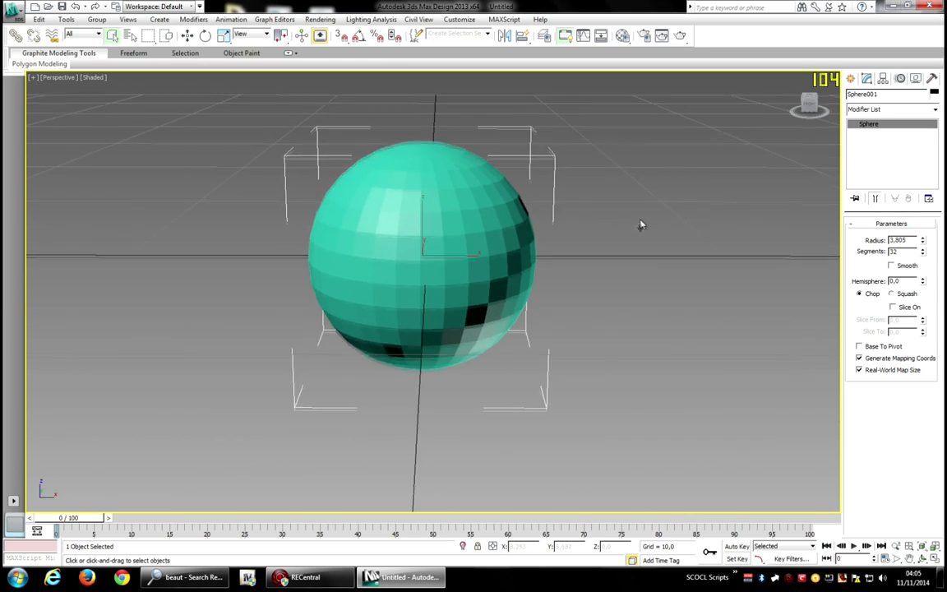
pyautogui.moveTo(805, 109); pyautogui.dragTo(797, 151)
pyautogui.moveTo(805, 112); pyautogui.dragTo(808, 108)
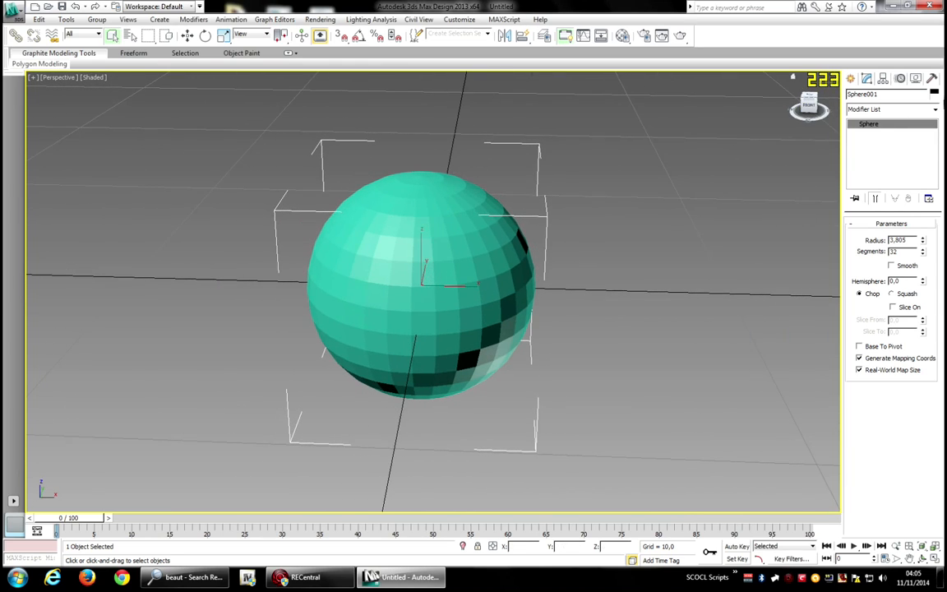
pyautogui.rightClick(391, 311)
pyautogui.moveTo(419, 409)
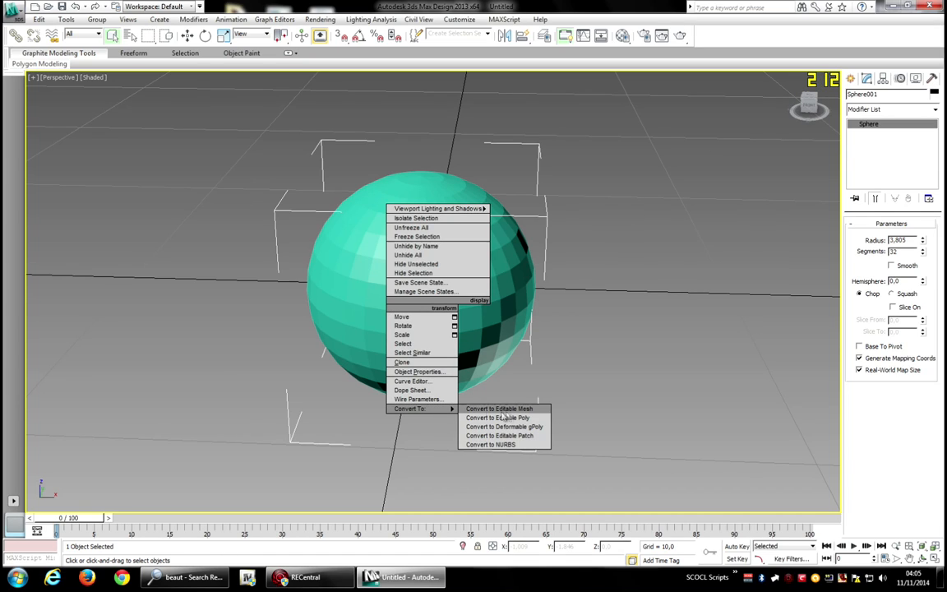
pyautogui.click(489, 409)
# Start the GIMS IV utility and expand its Tools section.
pyautogui.click(931, 78)
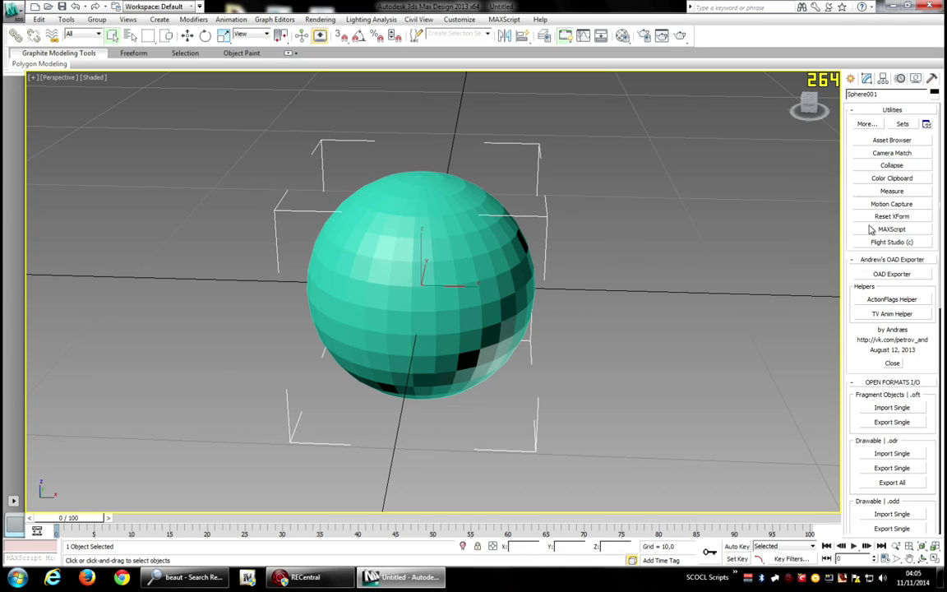
pyautogui.click(892, 110)
pyautogui.click(892, 121)
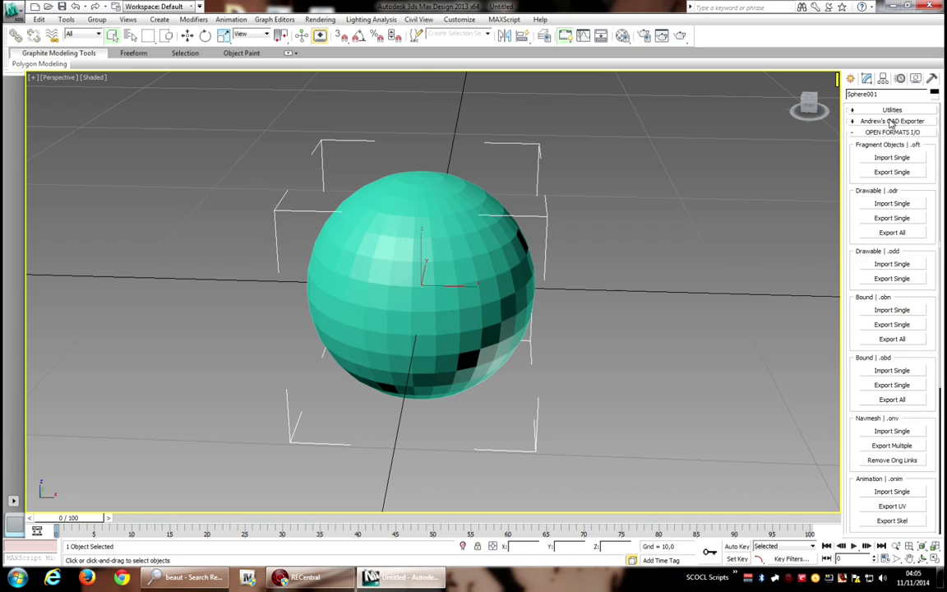
pyautogui.click(892, 133)
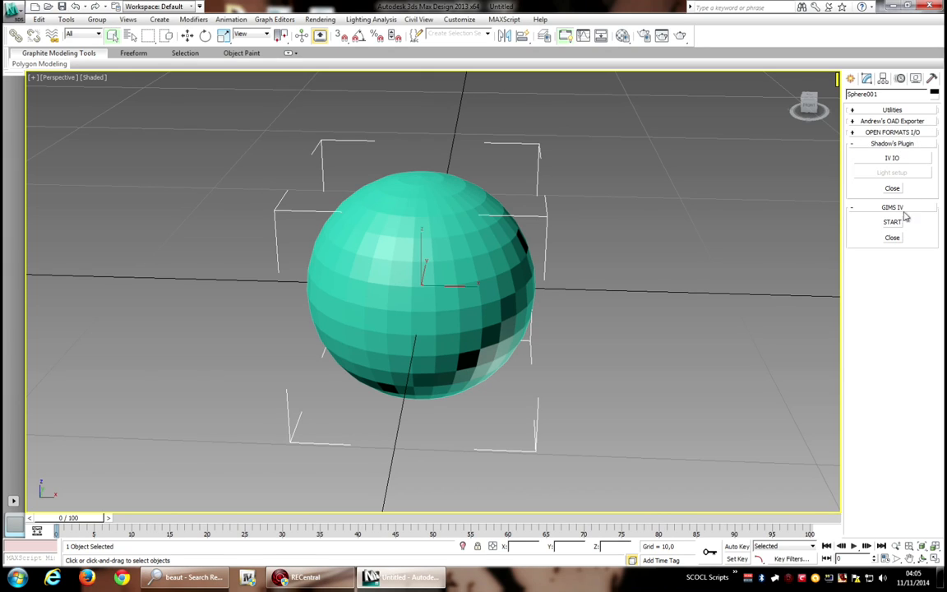
pyautogui.click(895, 222)
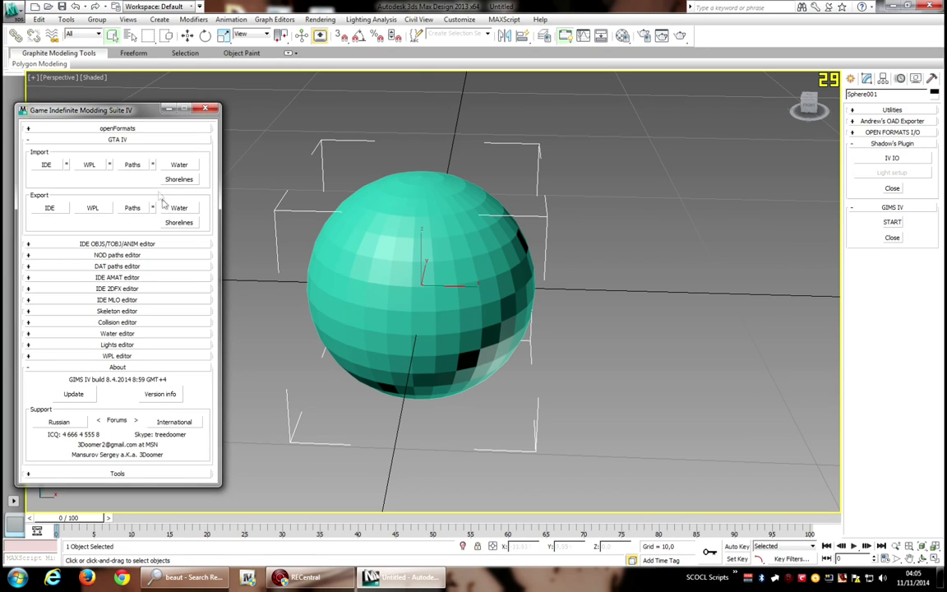
pyautogui.click(126, 140)
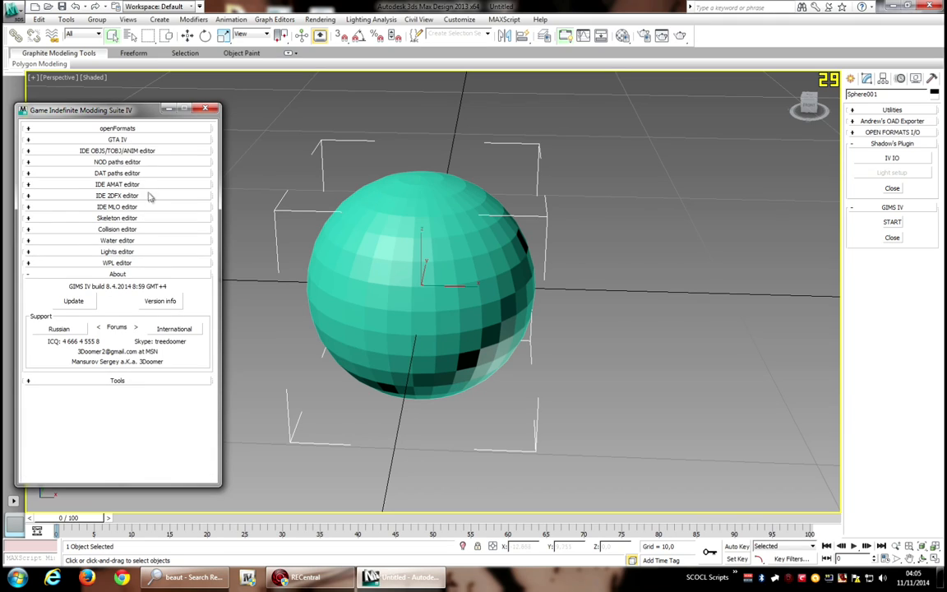
pyautogui.click(122, 276)
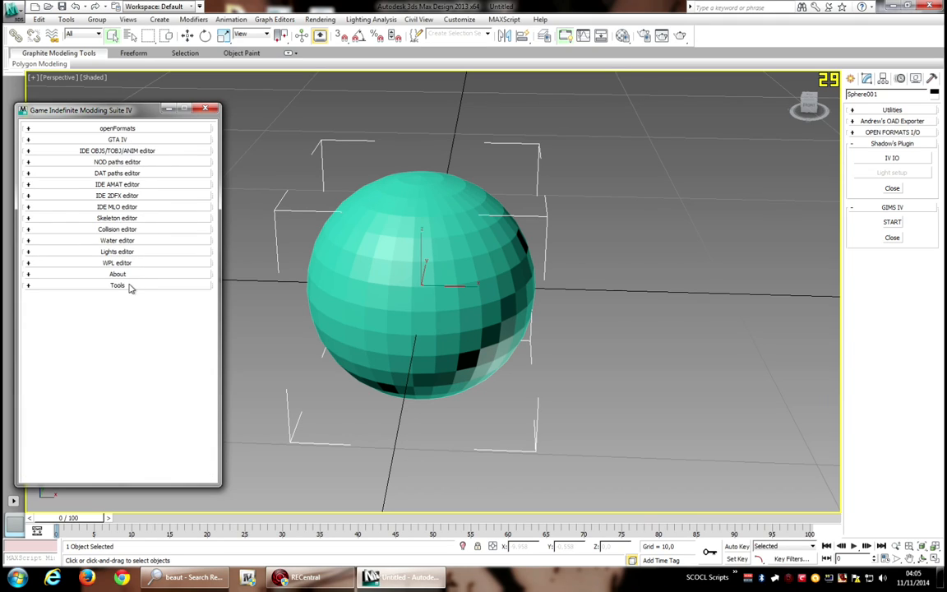
pyautogui.click(123, 286)
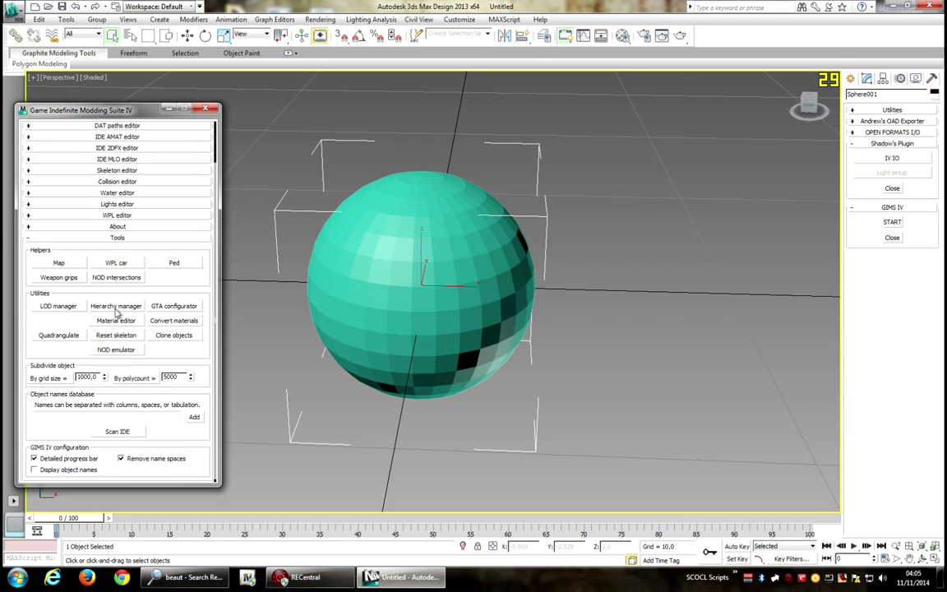
# Assign the sphere an openFormats model hierarchy named testobj with normal detail level using the Hierarchy manager.
pyautogui.click(116, 306)
pyautogui.moveTo(387, 105); pyautogui.dragTo(603, 157)
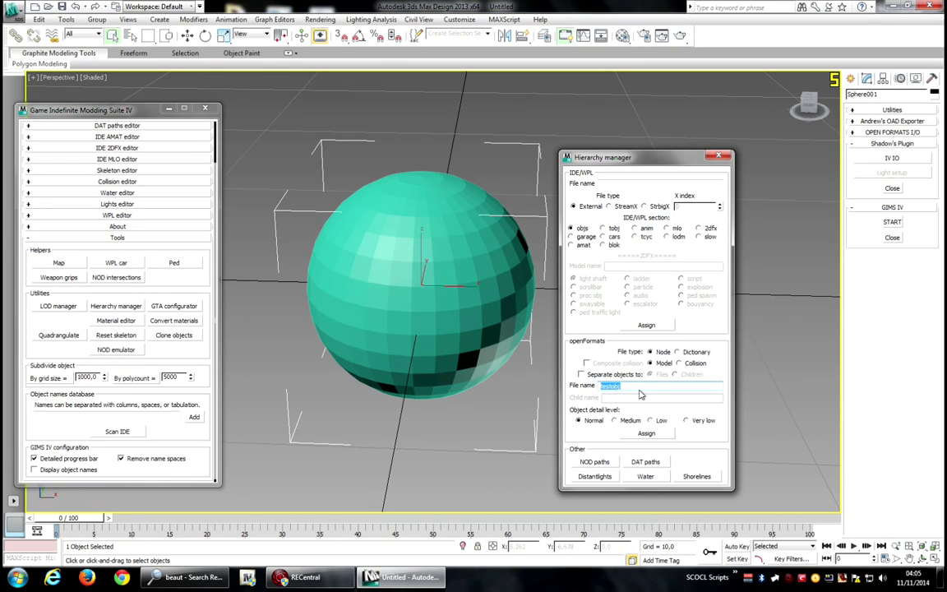
pyautogui.click(646, 434)
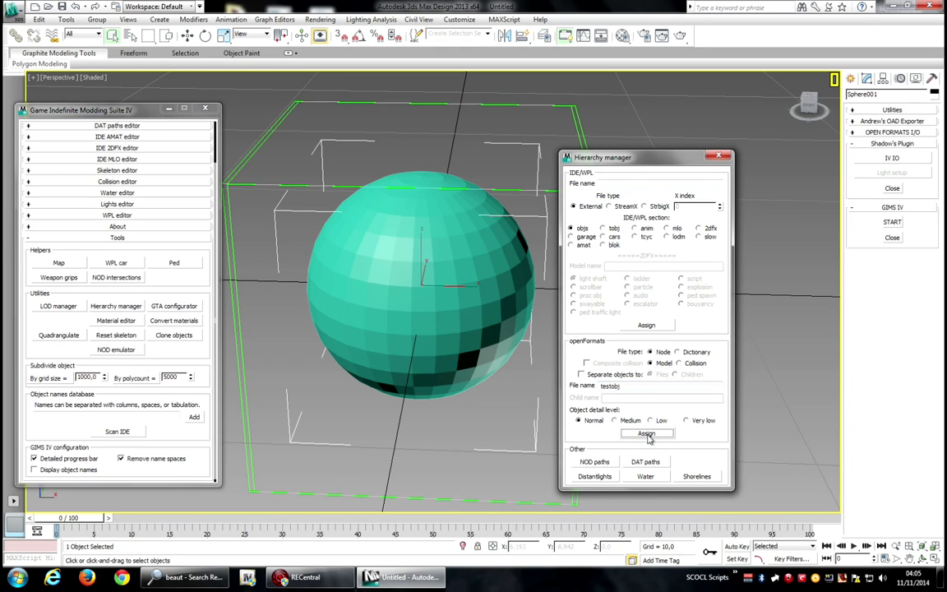
pyautogui.click(720, 158)
# Examine the sphere's new object hierarchy in Schematic View.
pyautogui.click(605, 37)
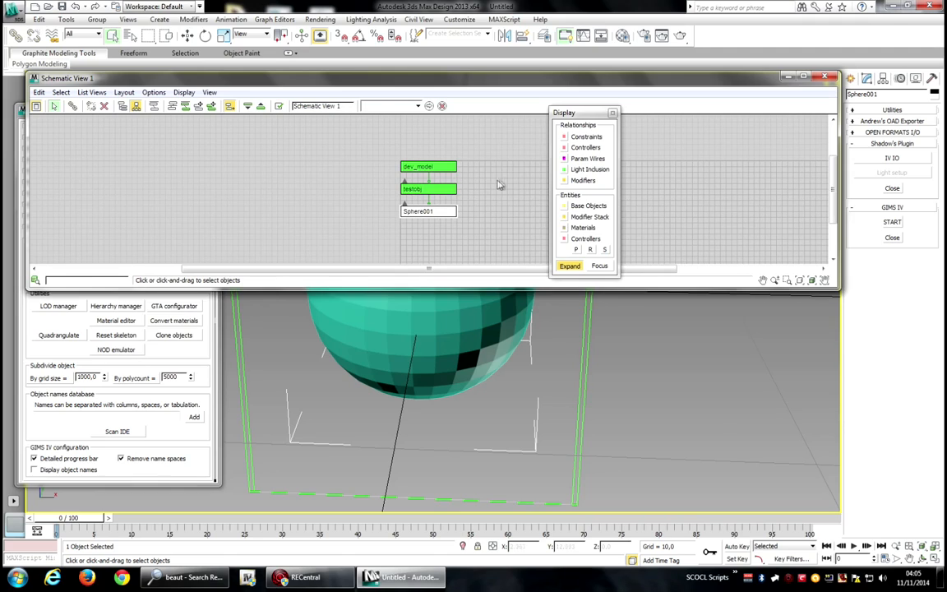
pyautogui.click(611, 113)
pyautogui.click(427, 167)
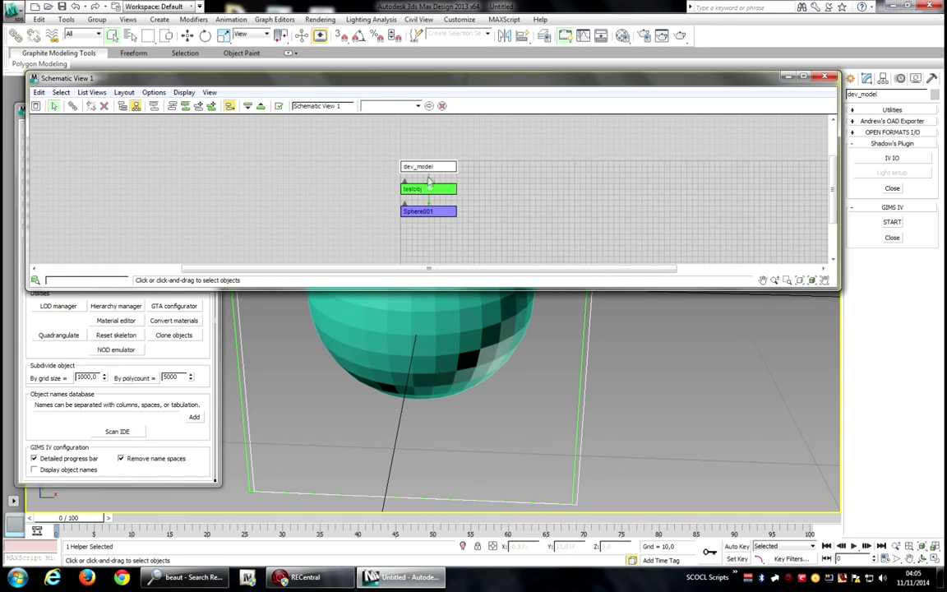
pyautogui.click(429, 189)
pyautogui.click(435, 212)
pyautogui.click(825, 77)
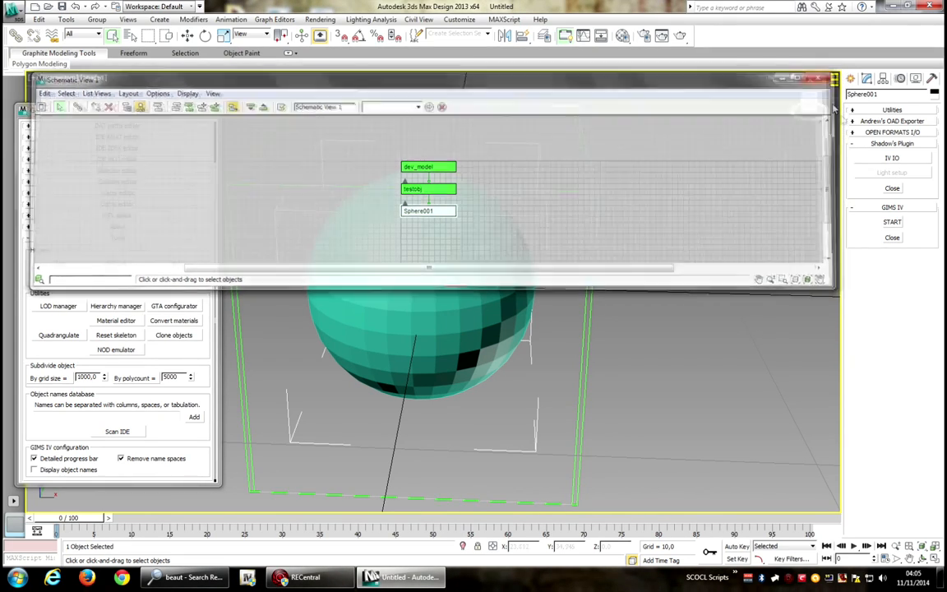
# Open the GIMS IV material editor and create a GTA IV material in slot ID 1.
pyautogui.click(116, 321)
pyautogui.moveTo(423, 124); pyautogui.dragTo(550, 177)
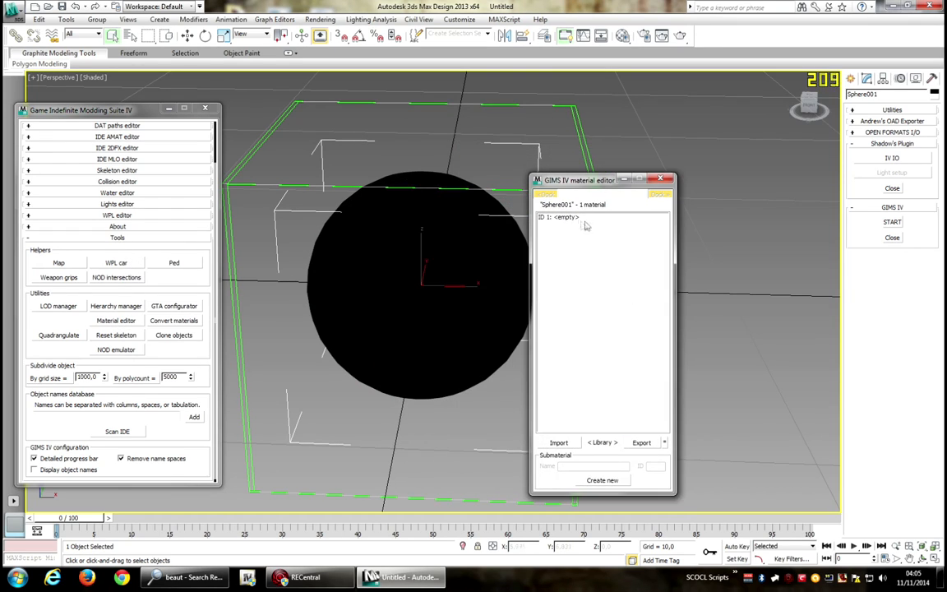
pyautogui.click(576, 218)
pyautogui.click(461, 326)
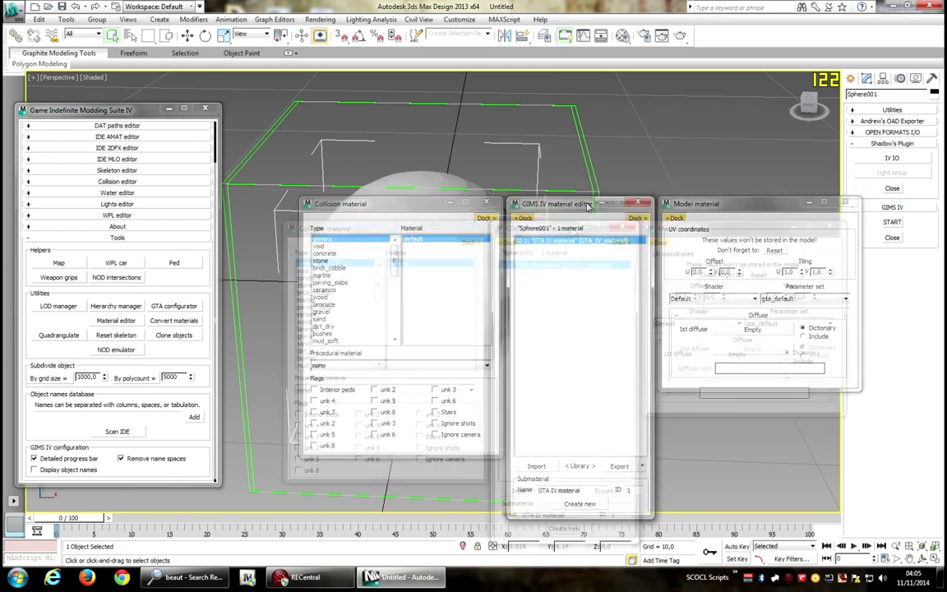
# Select all of the mesh's faces and set the model material's shader to Specular.
pyautogui.click(868, 80)
pyautogui.click(904, 240)
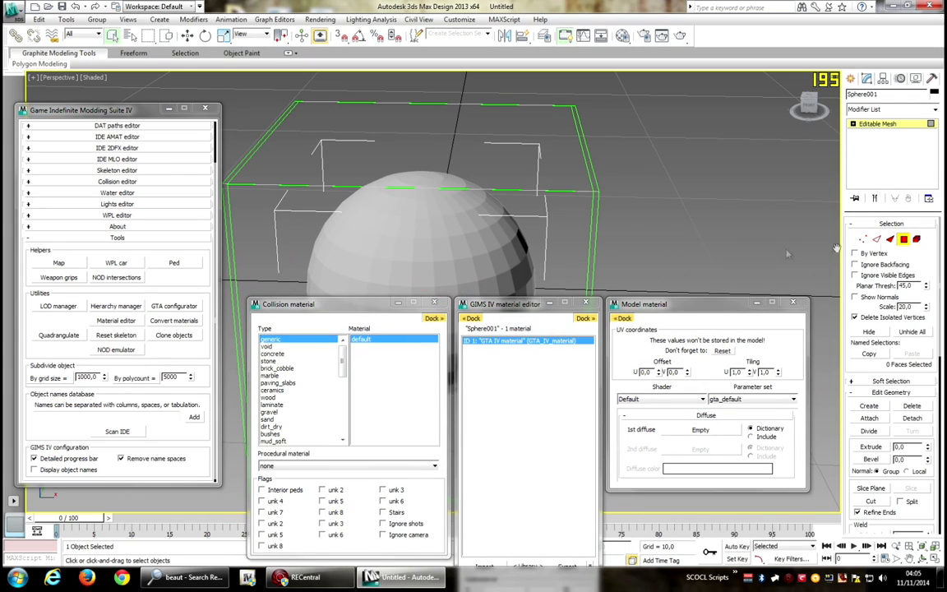
pyautogui.hotkey('ctrl', 'a')
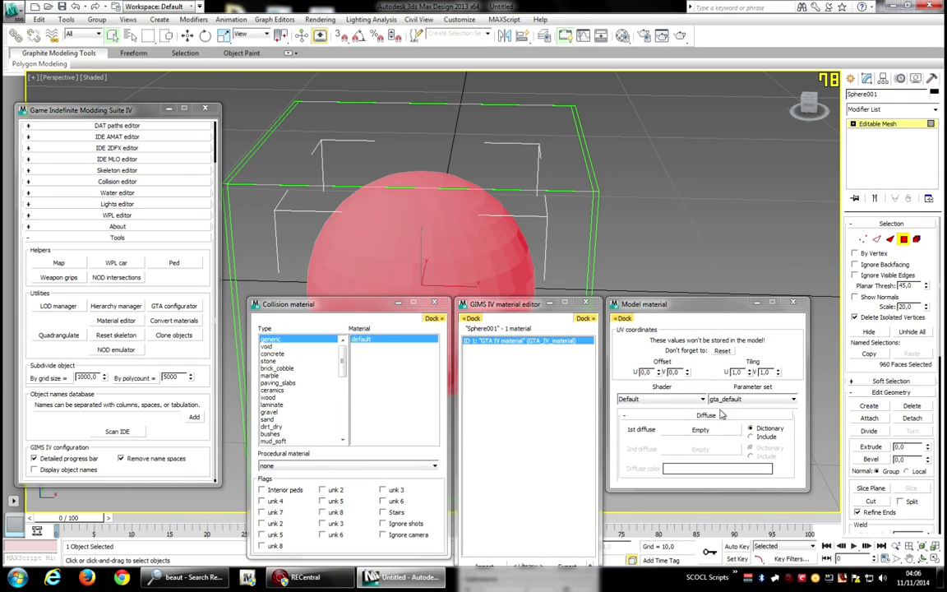
pyautogui.click(703, 400)
pyautogui.click(654, 461)
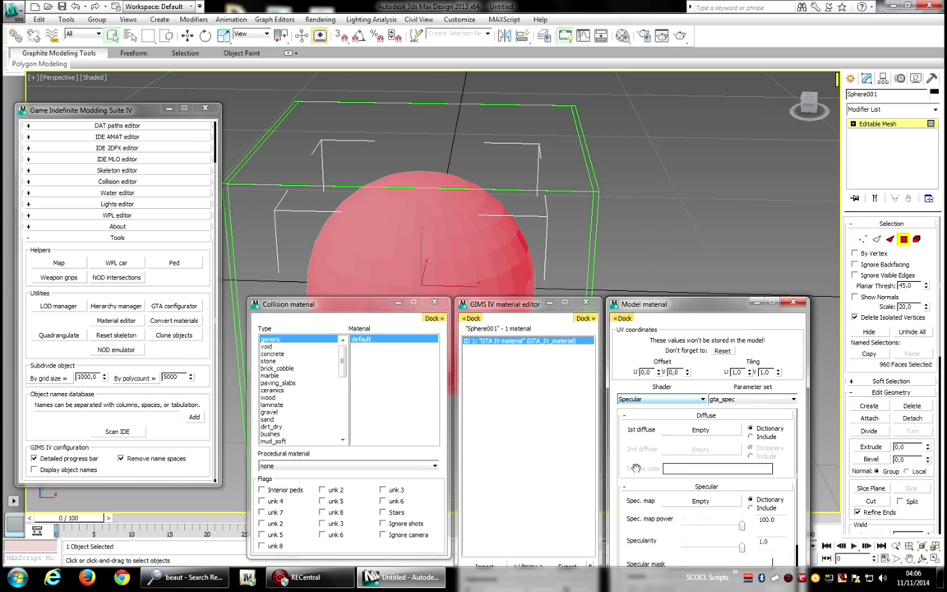
pyautogui.click(731, 400)
pyautogui.click(730, 400)
# Set the 1st diffuse texture to ah_metal1.jpg from the textures used folder.
pyautogui.click(717, 433)
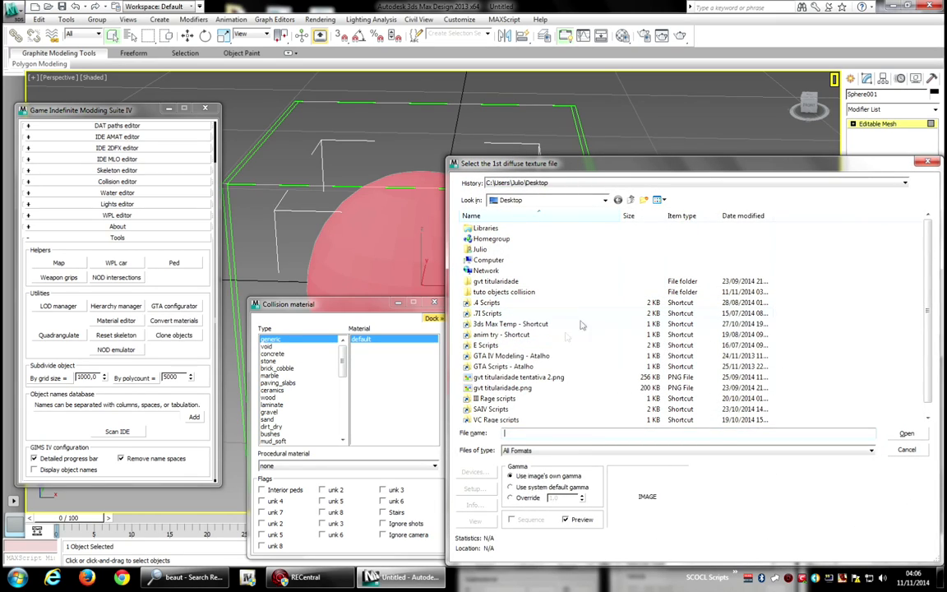
pyautogui.doubleClick(504, 293)
pyautogui.doubleClick(488, 249)
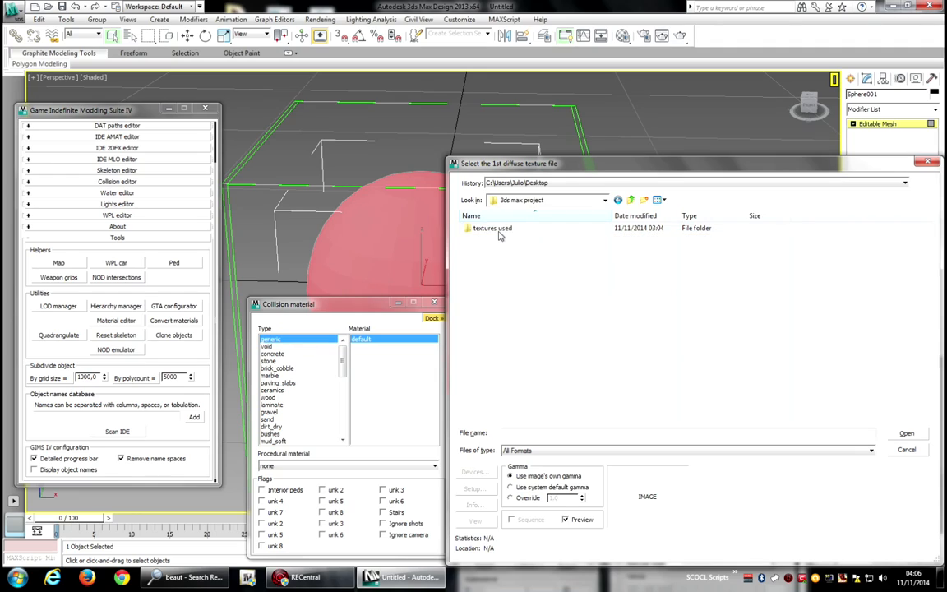
pyautogui.doubleClick(492, 228)
pyautogui.click(491, 238)
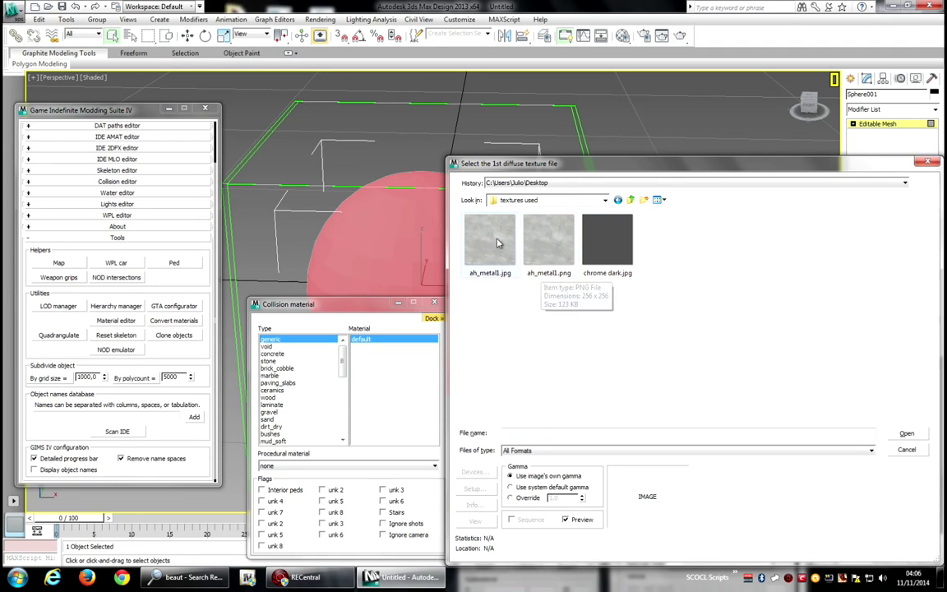
pyautogui.click(906, 434)
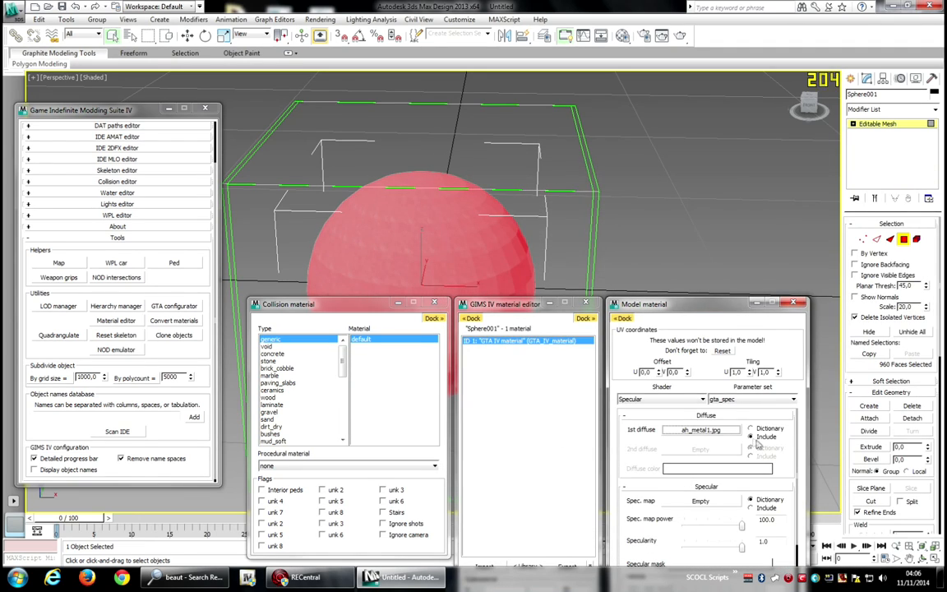
# Set the specular map texture to chrome dark.jpg.
pyautogui.click(716, 417)
pyautogui.click(717, 444)
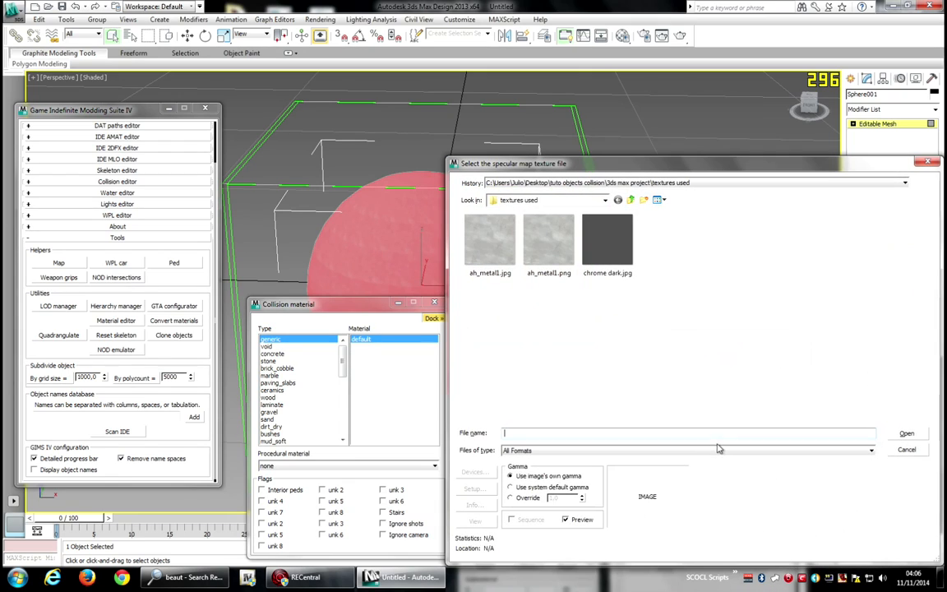
pyautogui.click(660, 215)
pyautogui.click(906, 434)
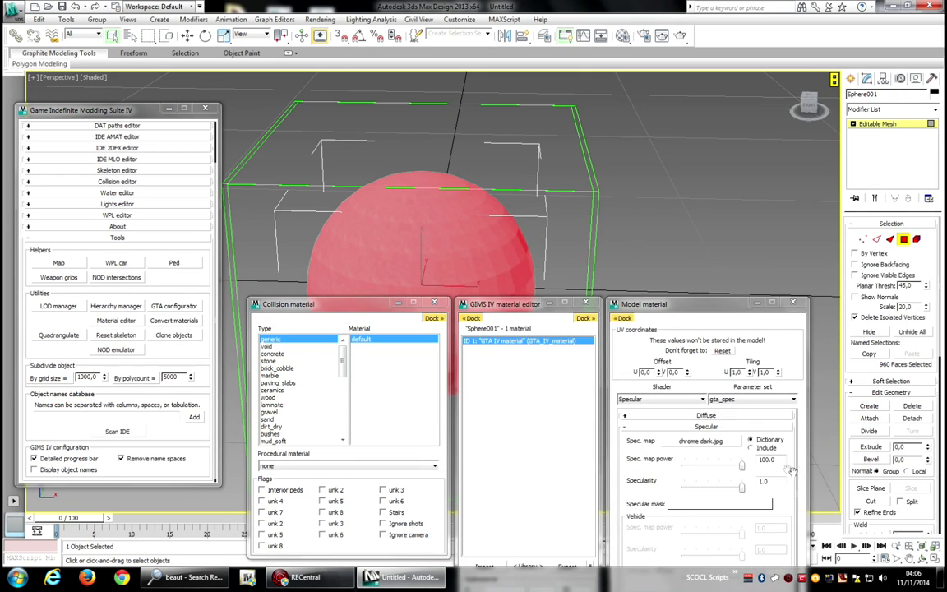
# Collapse the specular settings and close the GIMS IV material editor windows.
pyautogui.click(708, 427)
pyautogui.moveTo(520, 304); pyautogui.dragTo(509, 336)
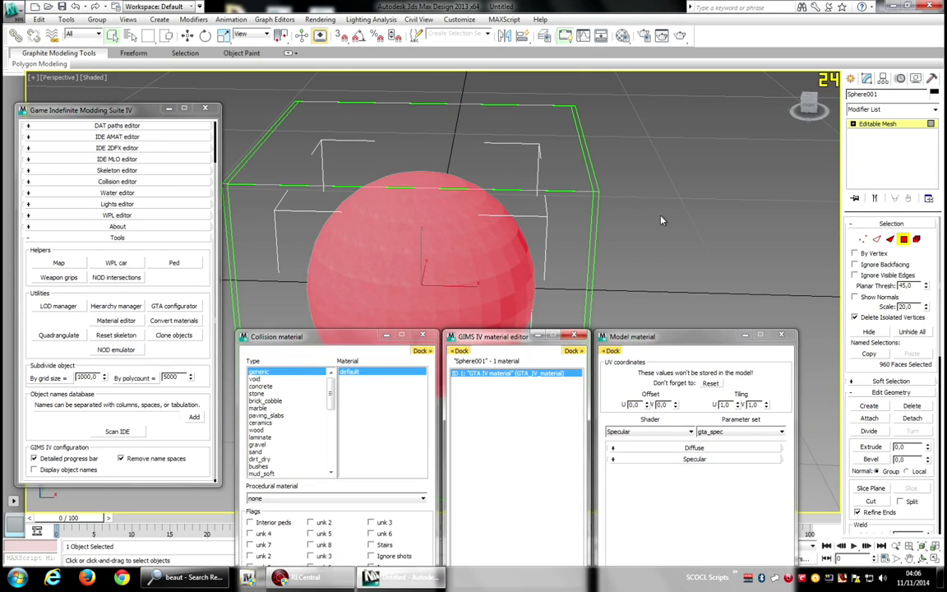
pyautogui.click(576, 337)
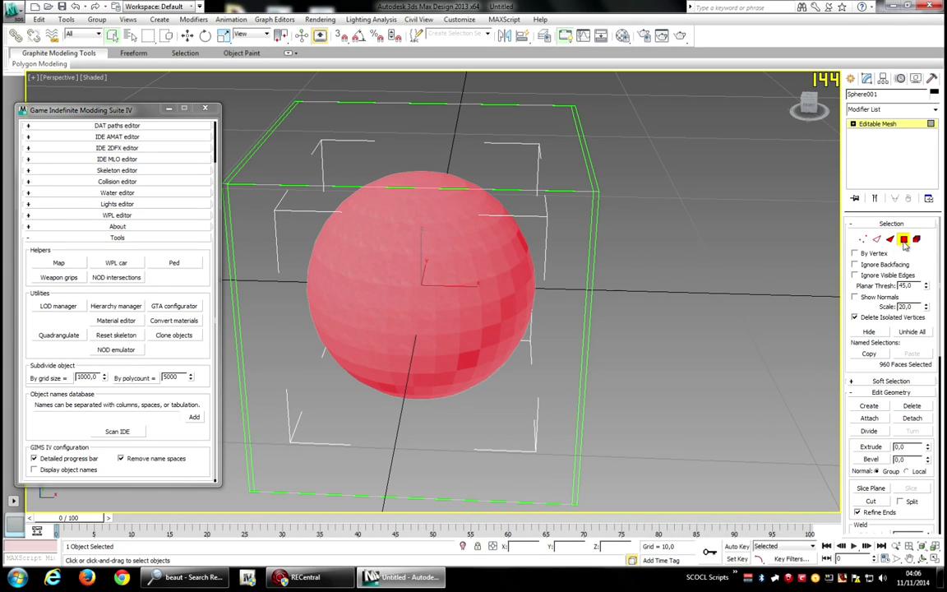
# Add an Unwrap UVW modifier to the sphere.
pyautogui.click(905, 240)
pyautogui.click(873, 111)
pyautogui.press('u')
pyautogui.press('Return')
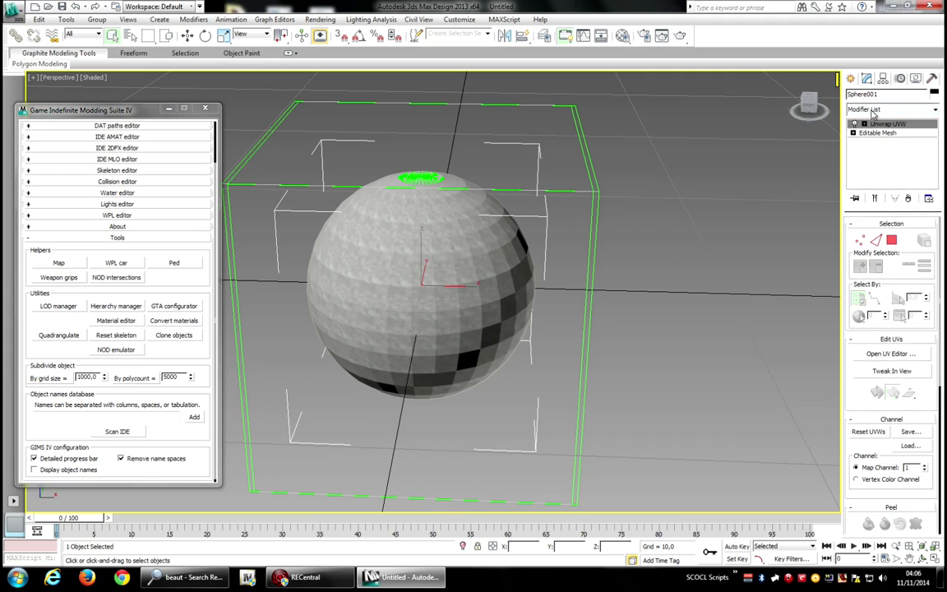
# Apply a spherical projection to the sphere's faces in the Unwrap UVW modifier.
pyautogui.click(892, 241)
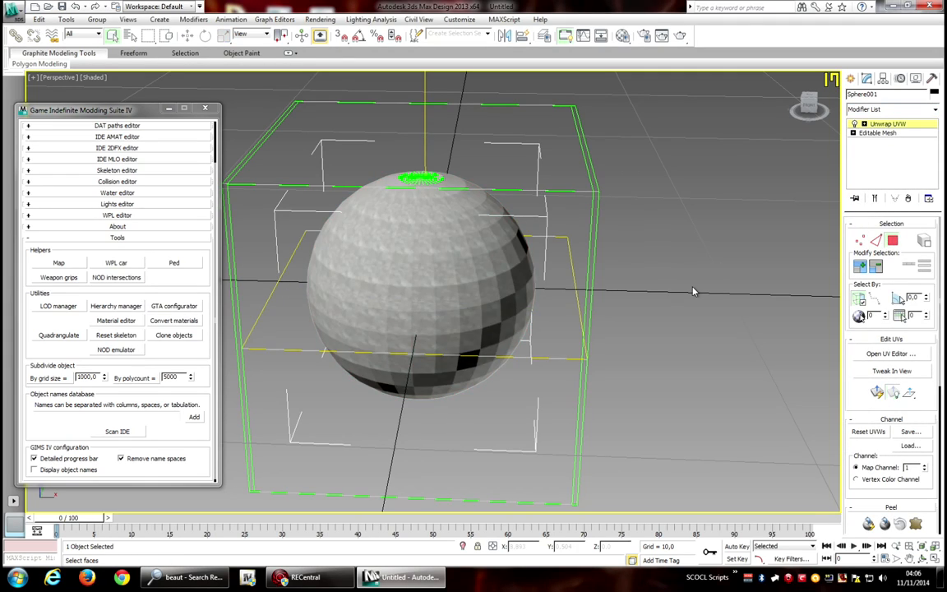
pyautogui.click(875, 420)
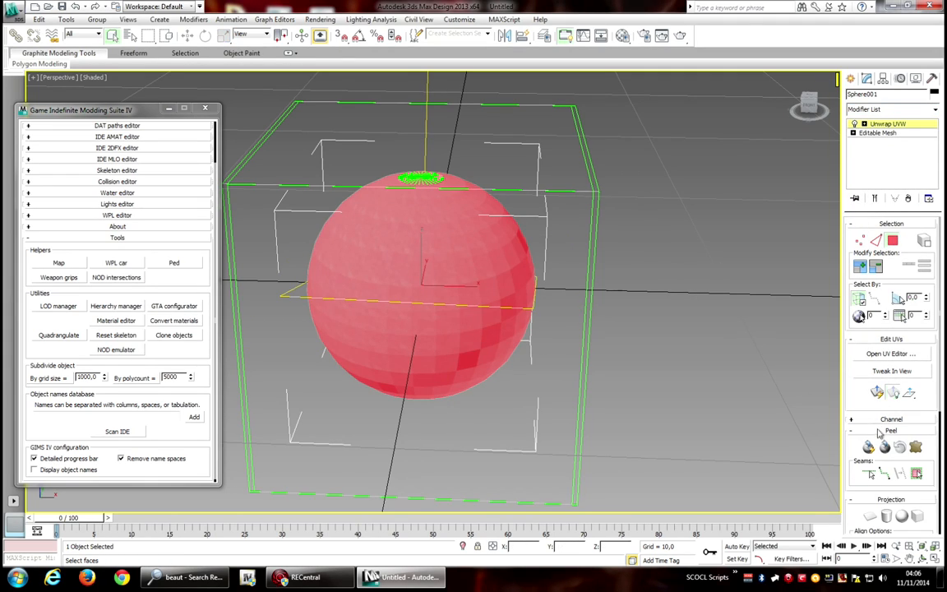
pyautogui.click(902, 459)
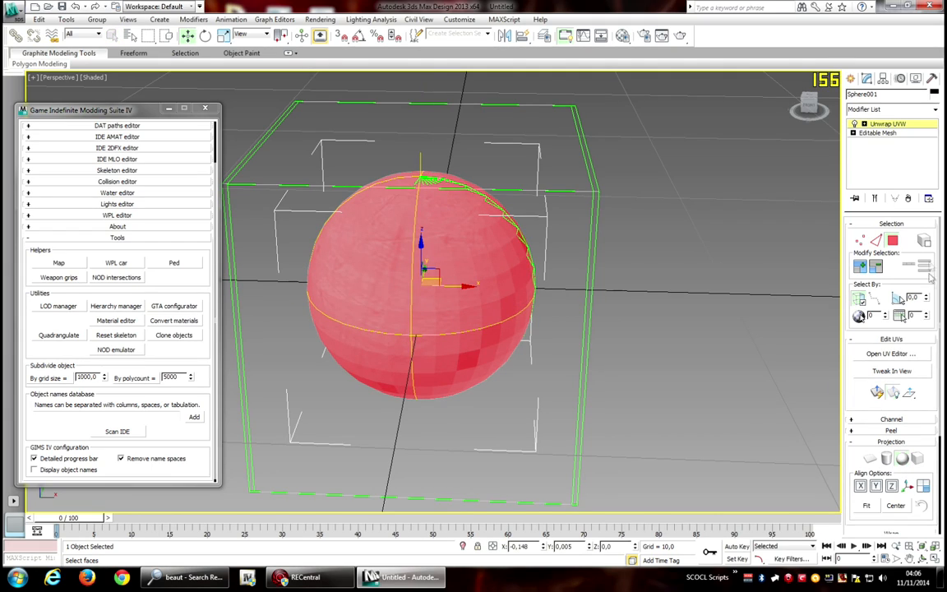
pyautogui.click(898, 463)
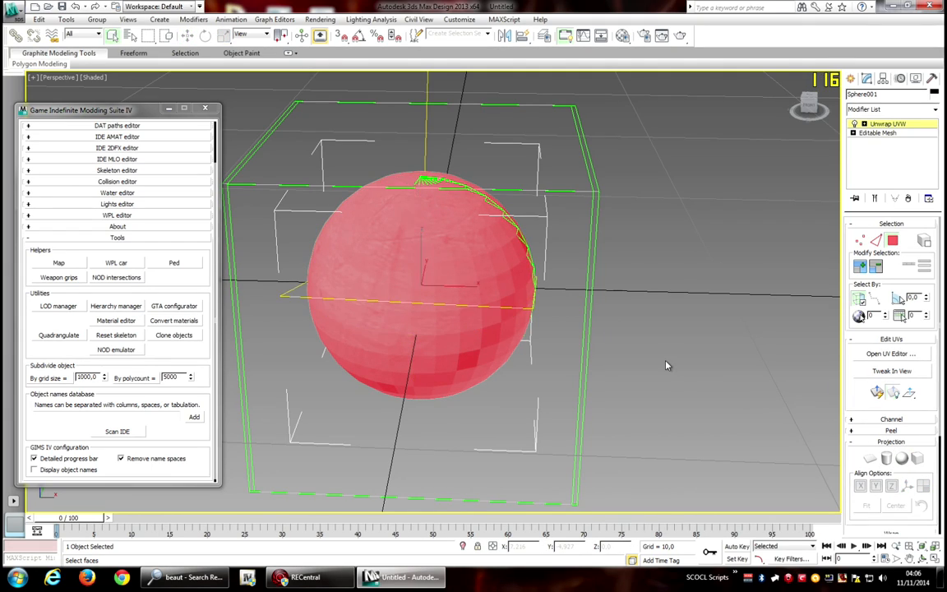
pyautogui.click(666, 364)
# Collapse the Unwrap UVW modifier into the sphere's editable mesh.
pyautogui.moveTo(810, 104)
pyautogui.mouseDown()
pyautogui.moveTo(832, 106)
pyautogui.moveTo(785, 102)
pyautogui.moveTo(815, 105)
pyautogui.moveTo(797, 107)
pyautogui.mouseUp()
pyautogui.rightClick(876, 124)
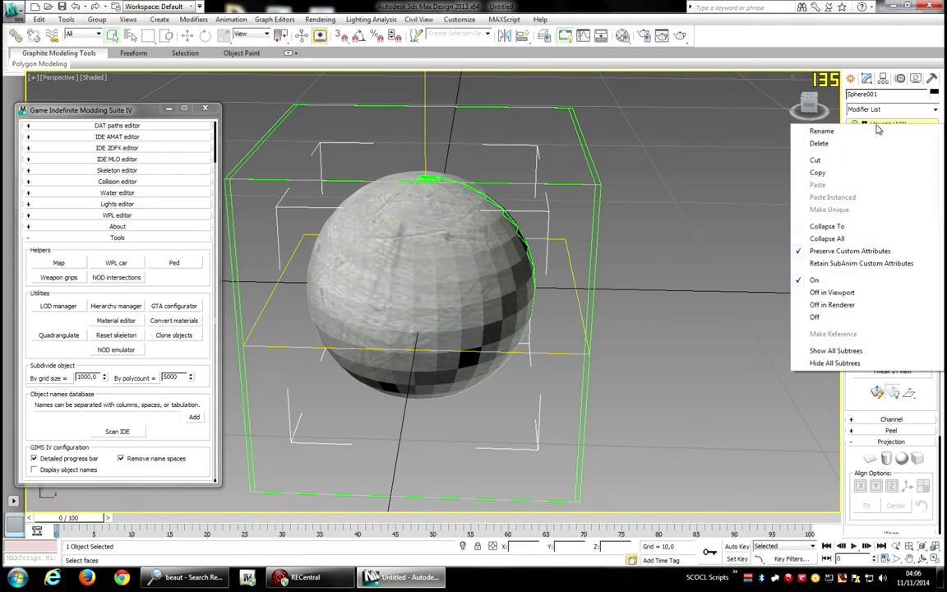
pyautogui.click(834, 226)
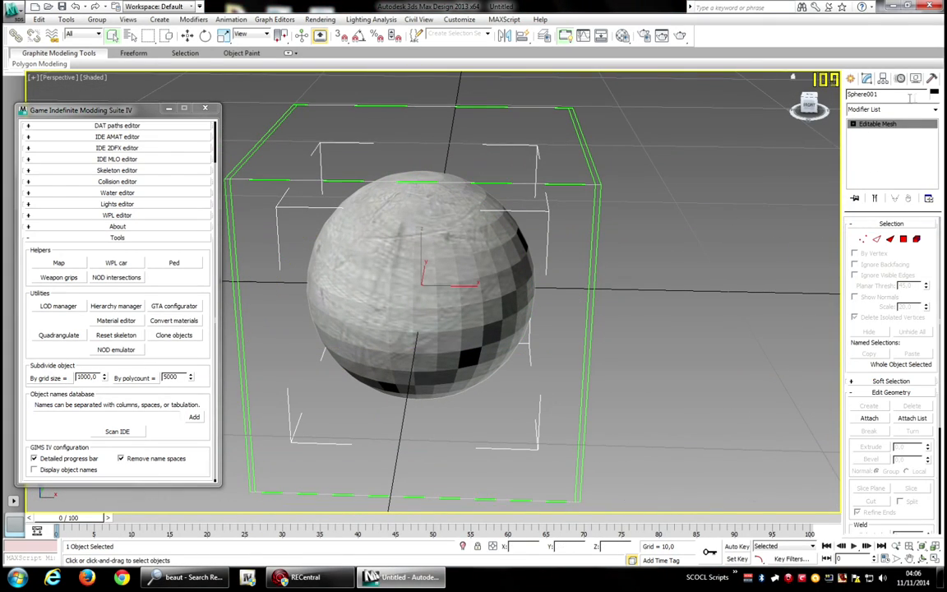
# Reset the sphere's transform with Reset XForm and collapse the stack again.
pyautogui.click(932, 78)
pyautogui.click(893, 110)
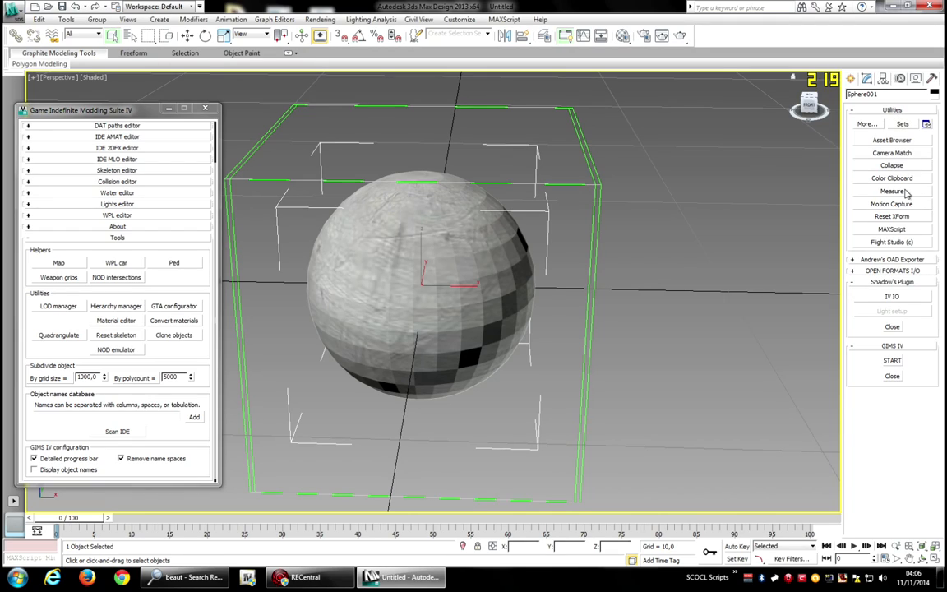
pyautogui.click(896, 216)
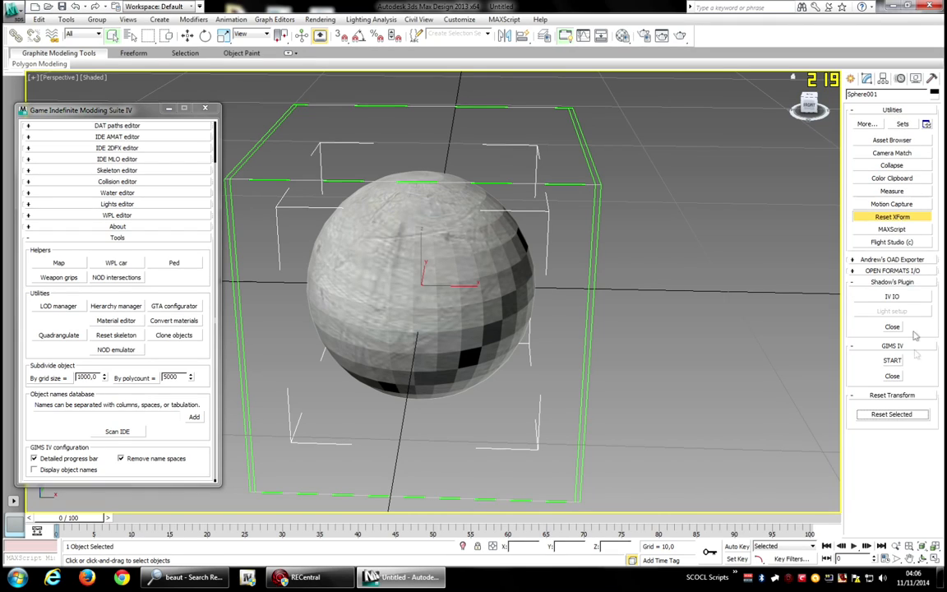
pyautogui.click(892, 414)
pyautogui.rightClick(882, 124)
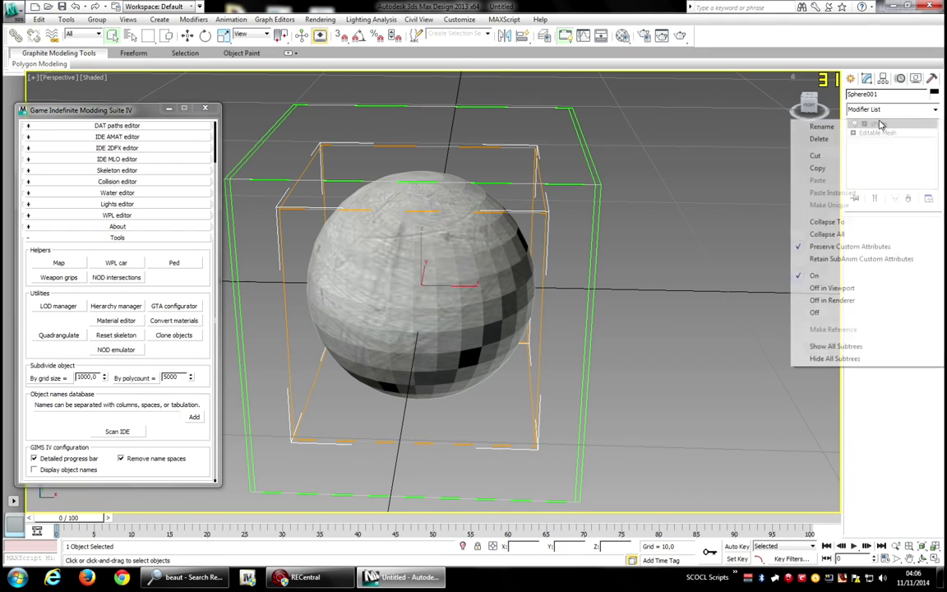
pyautogui.click(837, 229)
# Export the sphere as openFormats ODR/ODD to the Desktop.
pyautogui.moveTo(810, 105); pyautogui.dragTo(825, 120)
pyautogui.scroll(-5, 708, 145)
pyautogui.moveTo(708, 146); pyautogui.dragTo(698, 134, button='middle')
pyautogui.scroll(3, 698, 133)
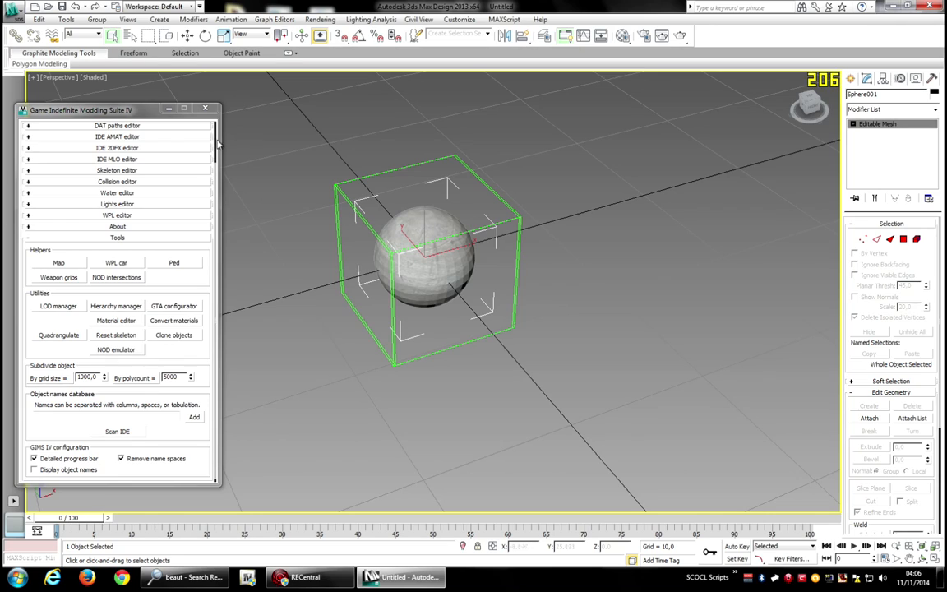
pyautogui.scroll(2, 216, 143)
pyautogui.click(109, 129)
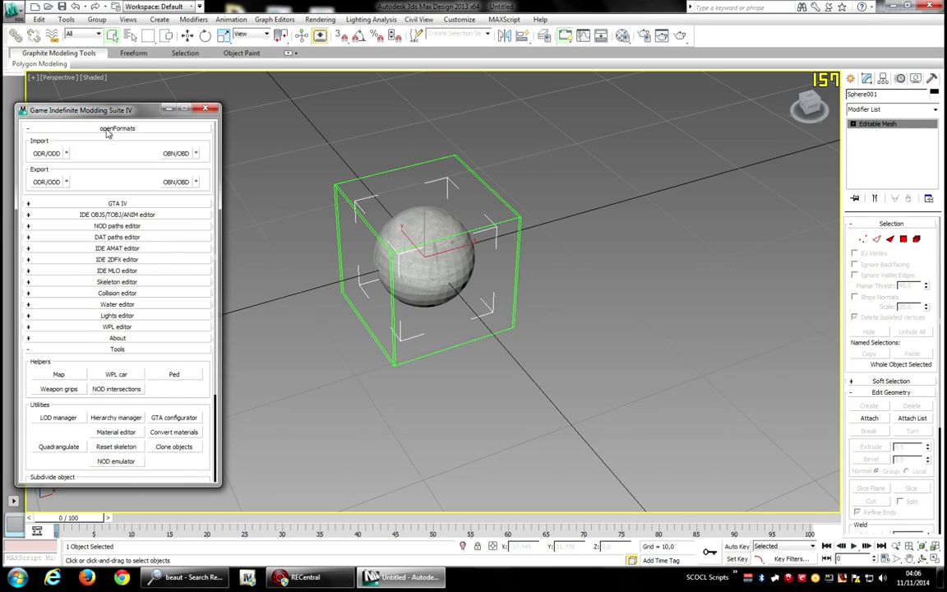
pyautogui.click(46, 181)
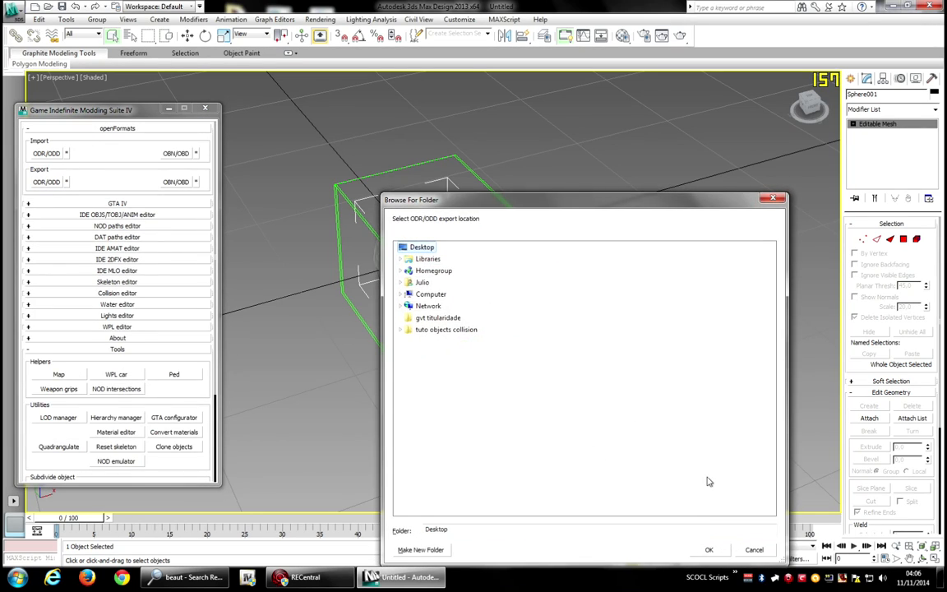
pyautogui.click(709, 550)
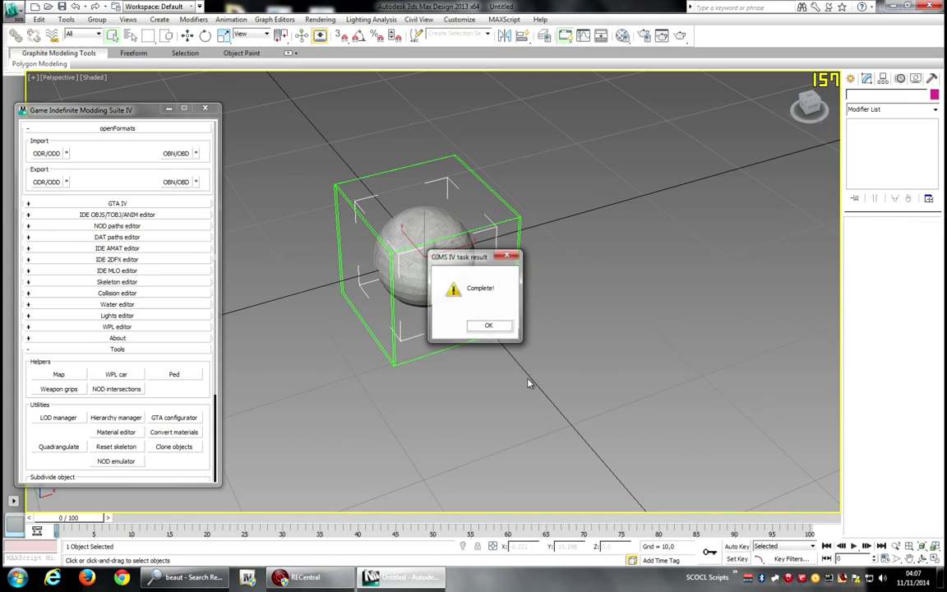
pyautogui.click(488, 327)
# Switch to OpenIV and open the Grand Theft Auto IV game files.
pyautogui.press('super+d')
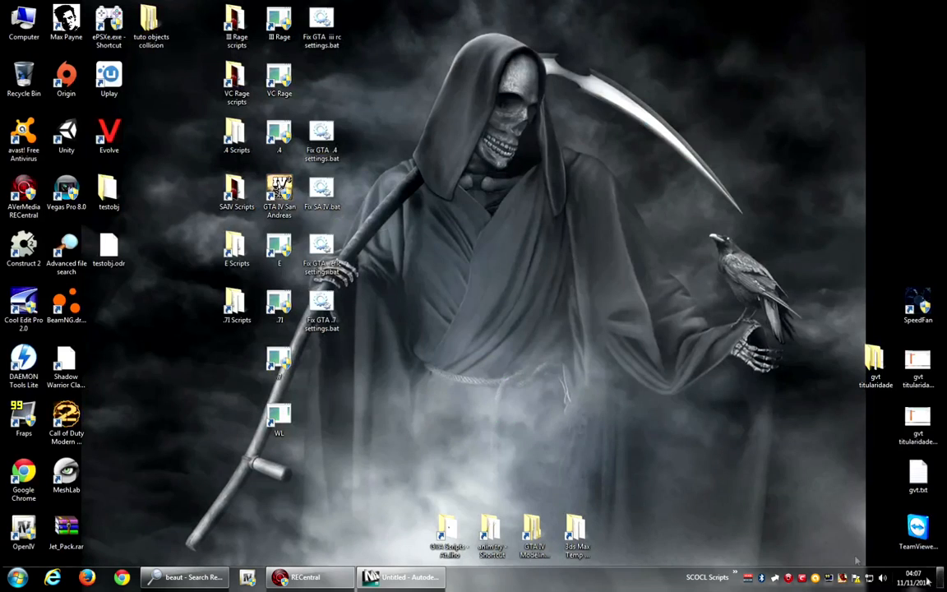
pyautogui.click(110, 251)
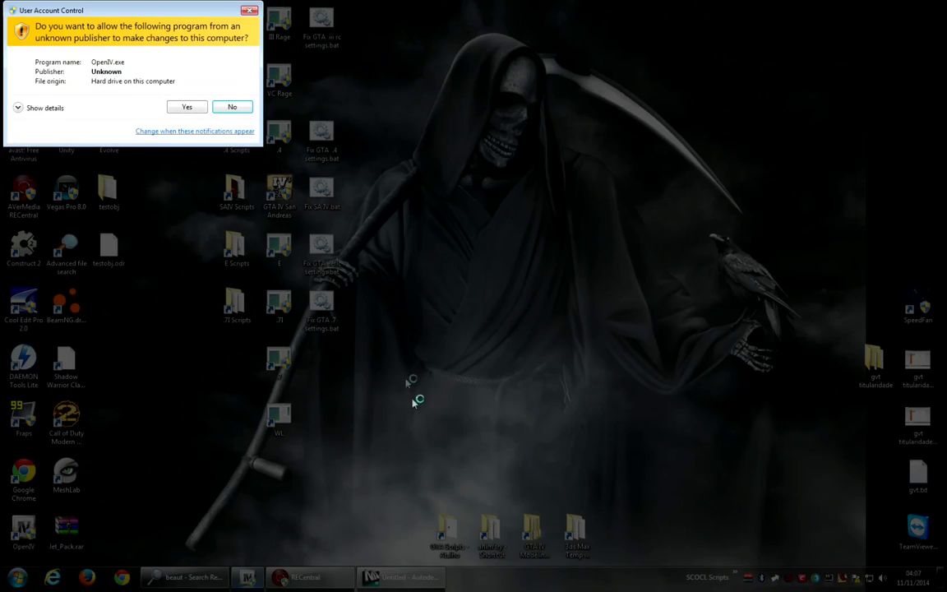
pyautogui.click(197, 109)
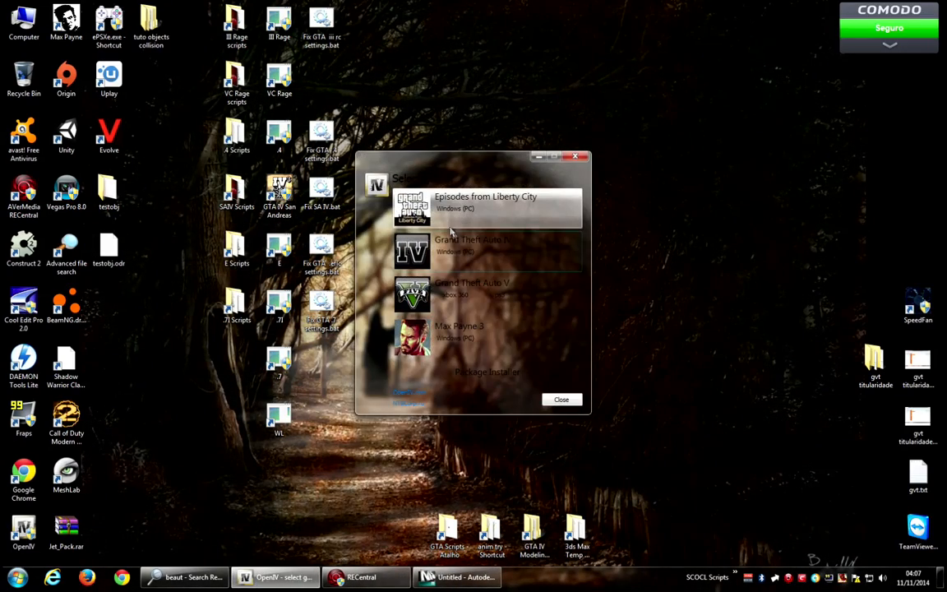
pyautogui.click(485, 257)
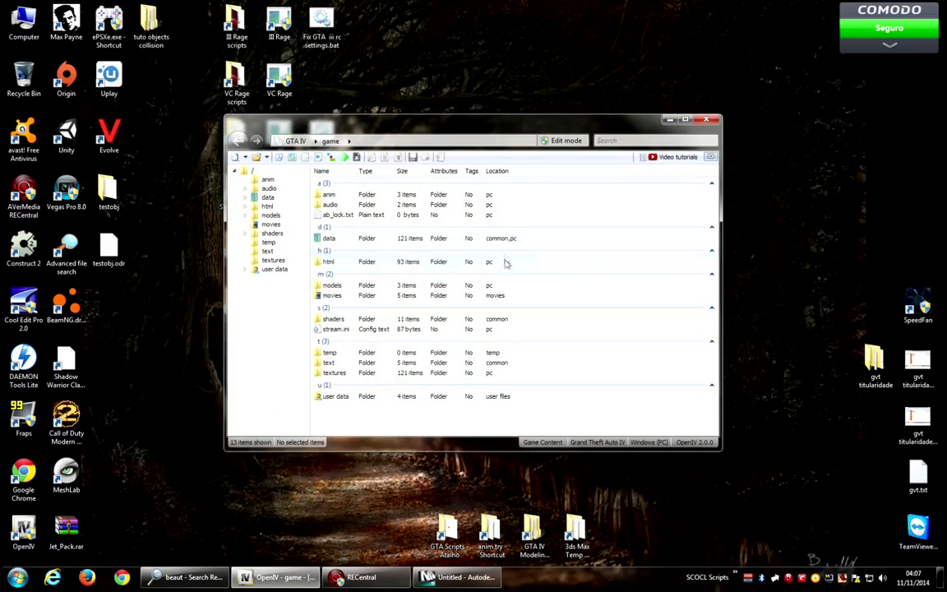
# Globally search for *beaut* and open beauty.img from the commercial props folder.
pyautogui.press('alt')
pyautogui.click(318, 157)
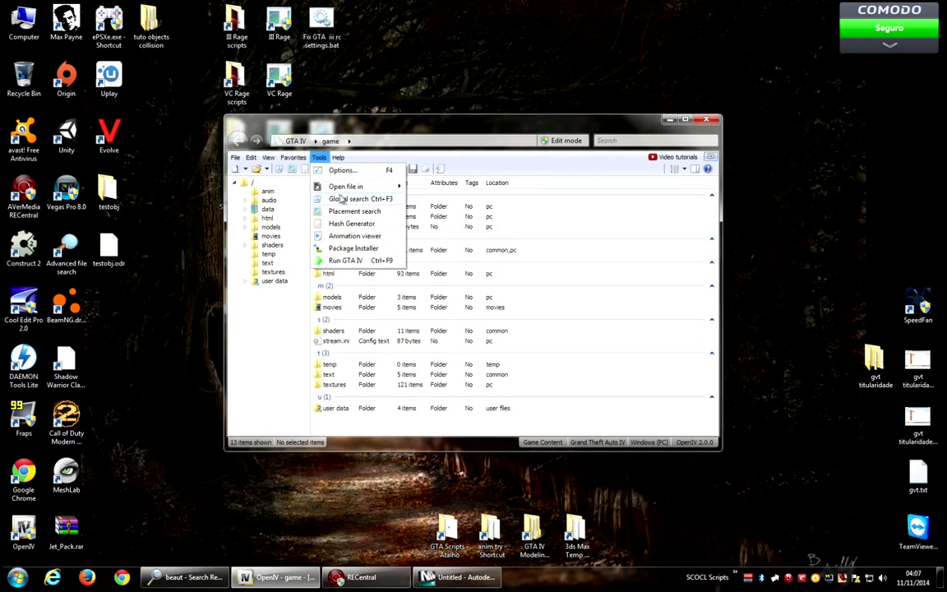
pyautogui.click(345, 199)
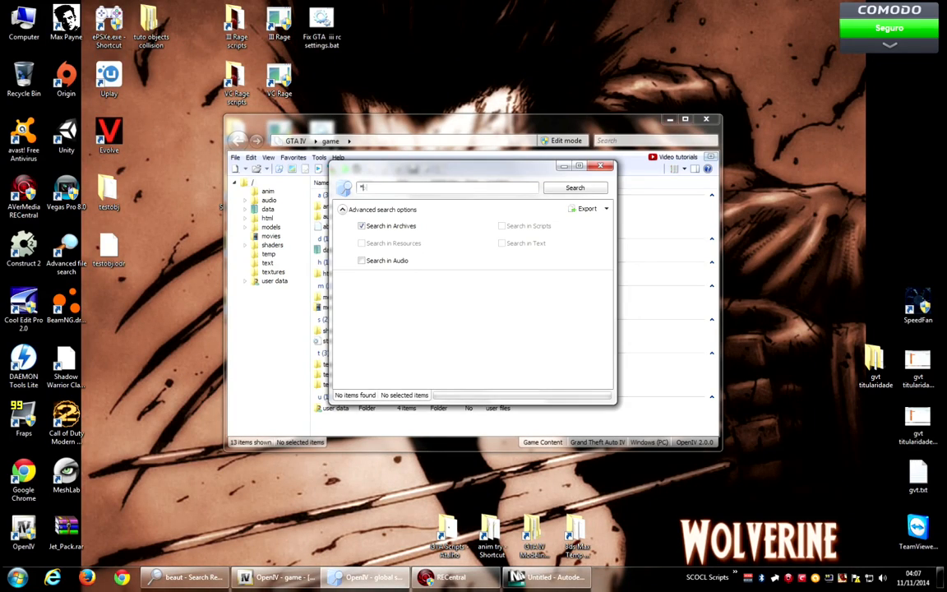
pyautogui.write('*beaut*')
pyautogui.press('Return')
pyautogui.moveTo(509, 169); pyautogui.dragTo(709, 181)
pyautogui.doubleClick(625, 333)
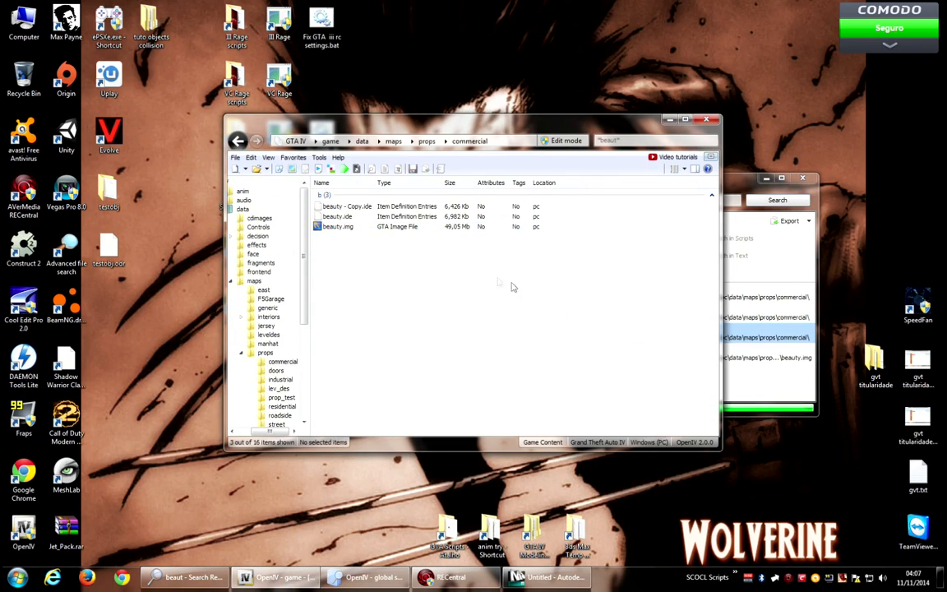
pyautogui.doubleClick(340, 227)
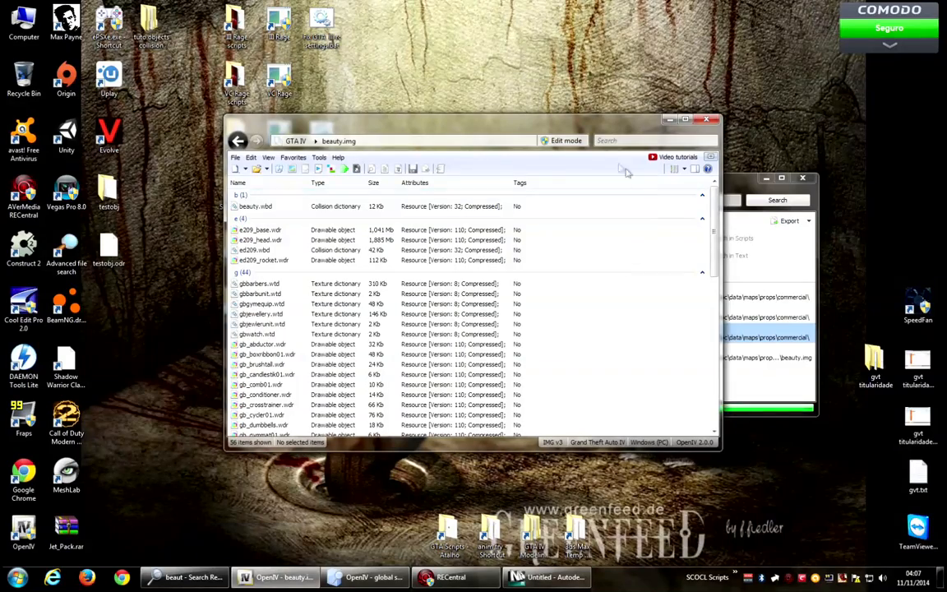
# Enable edit mode and import testobj.odr from the Desktop into beauty.img.
pyautogui.click(566, 140)
pyautogui.click(514, 325)
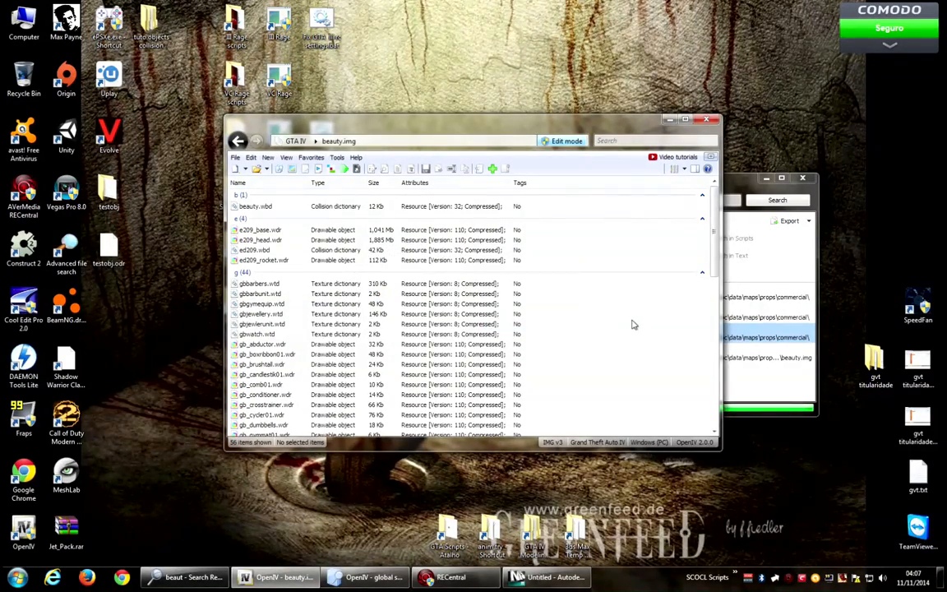
pyautogui.rightClick(611, 314)
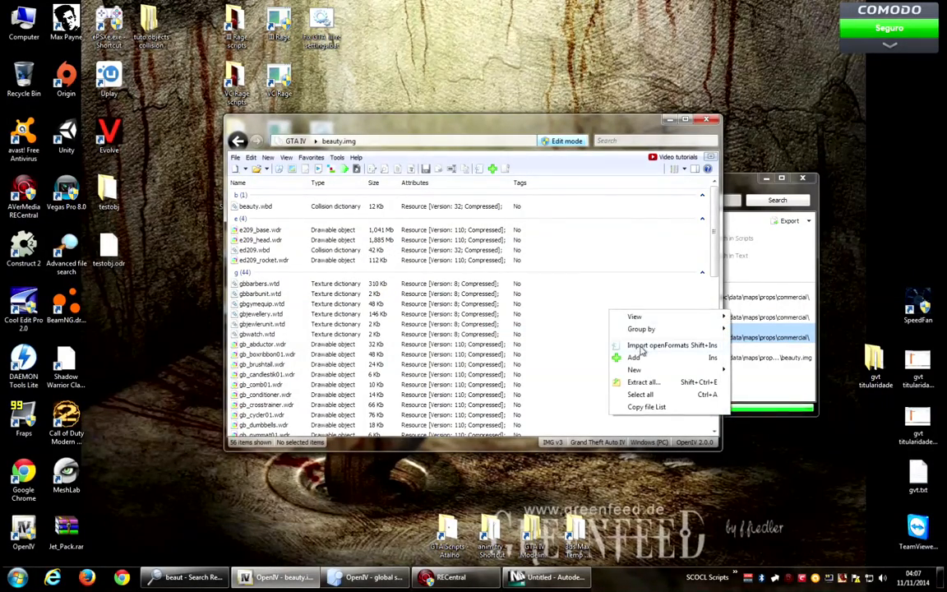
pyautogui.click(650, 345)
pyautogui.click(361, 440)
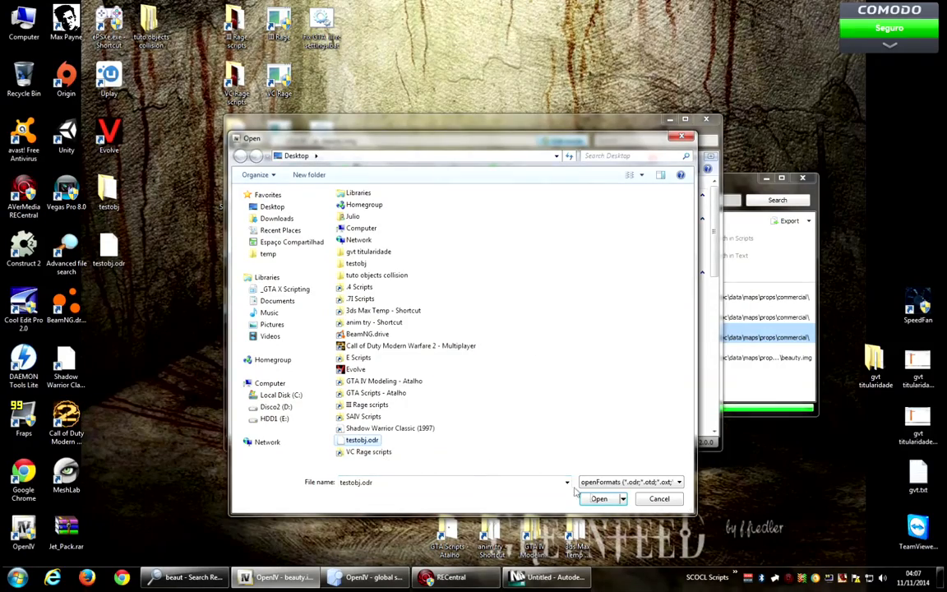
pyautogui.click(599, 498)
pyautogui.click(527, 343)
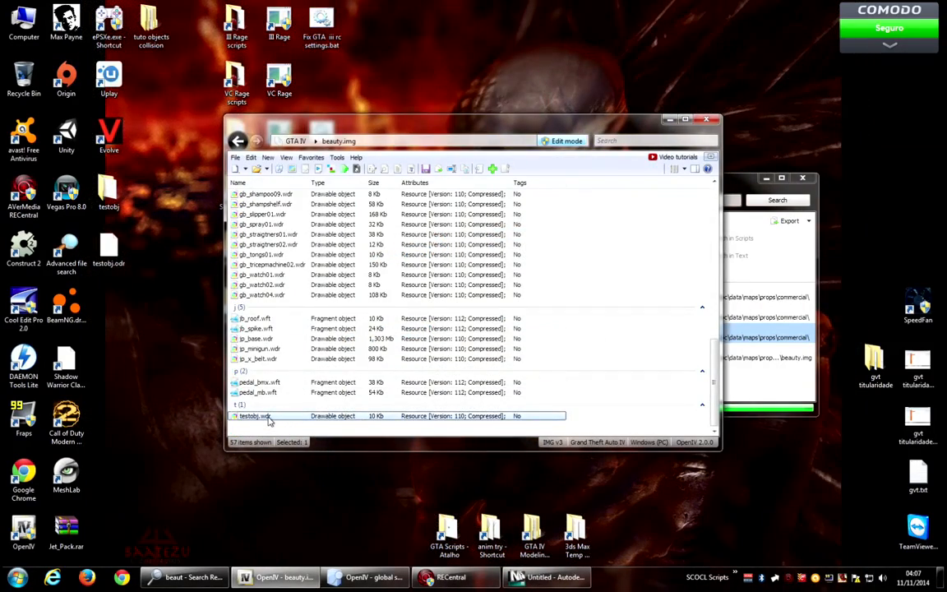
# Preview testobj.wdr in the model viewer and close it.
pyautogui.doubleClick(268, 417)
pyautogui.moveTo(548, 264); pyautogui.dragTo(612, 153)
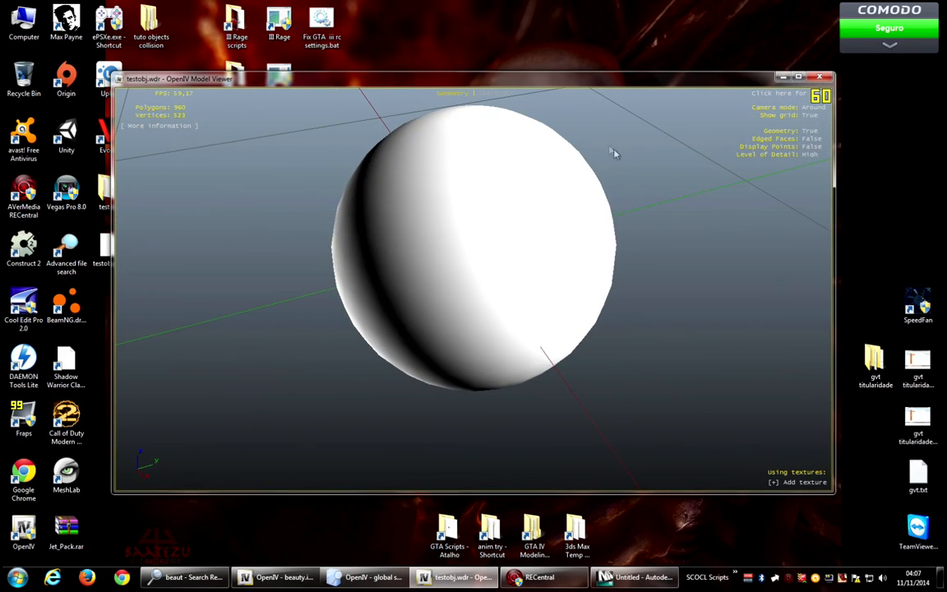
pyautogui.click(823, 76)
# Back in 3ds Max, open the sphere's GIMS IV material and set its shader to Specular.
pyautogui.click(547, 577)
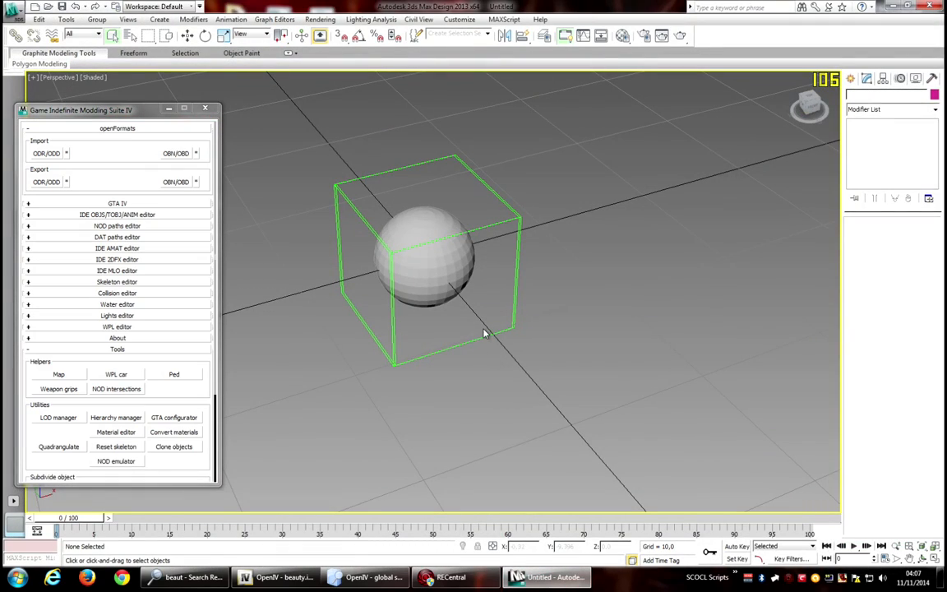
pyautogui.click(115, 432)
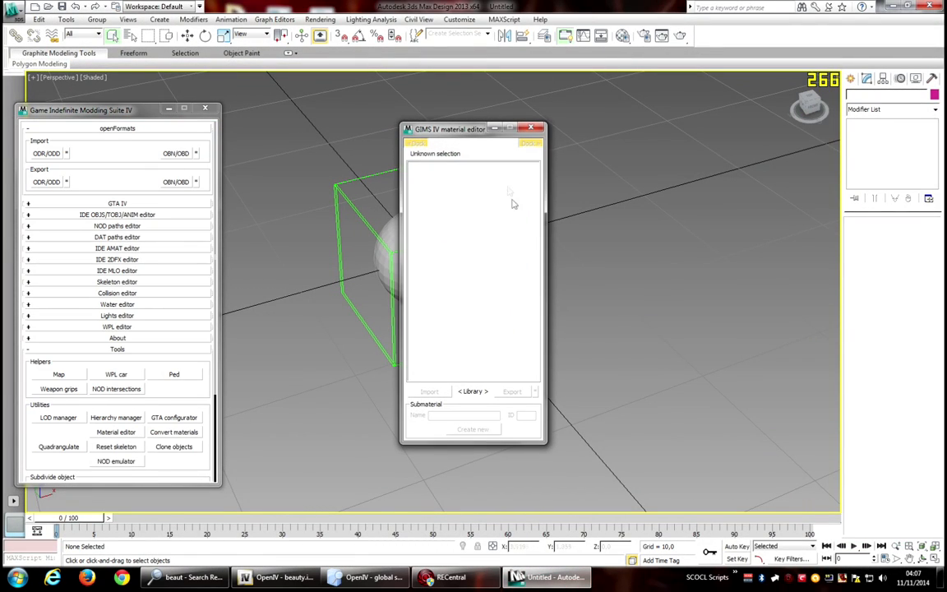
pyautogui.click(444, 251)
pyautogui.click(535, 231)
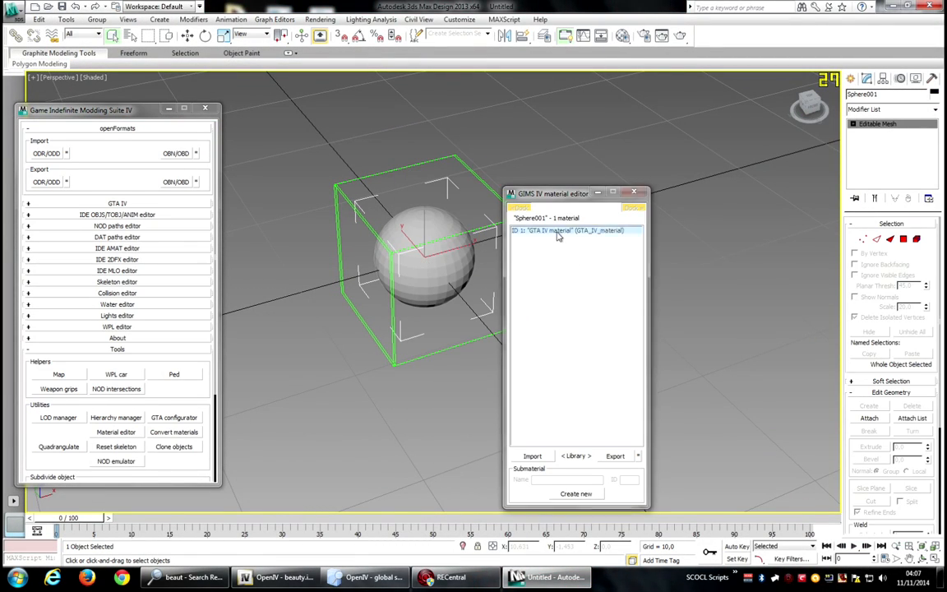
pyautogui.click(749, 290)
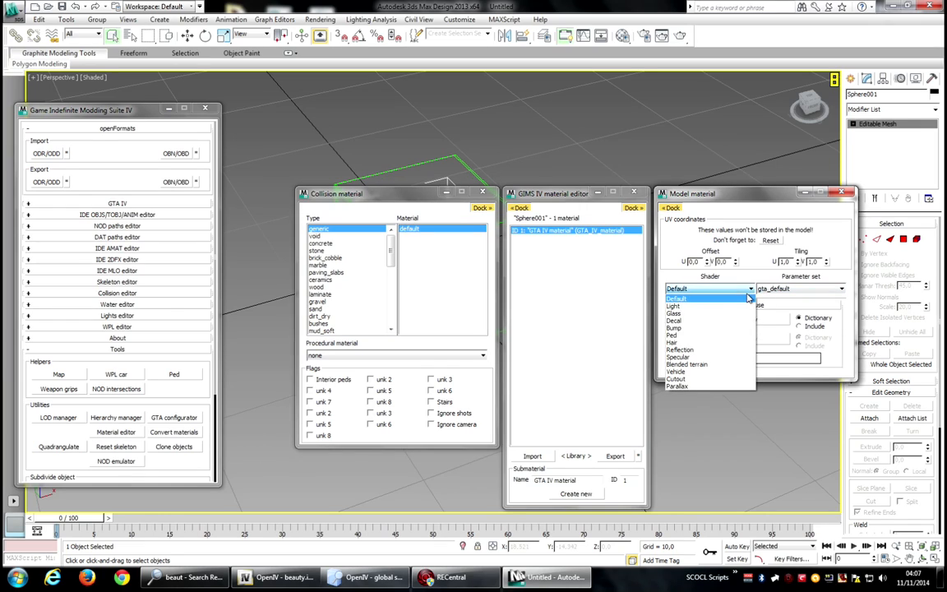
pyautogui.click(722, 328)
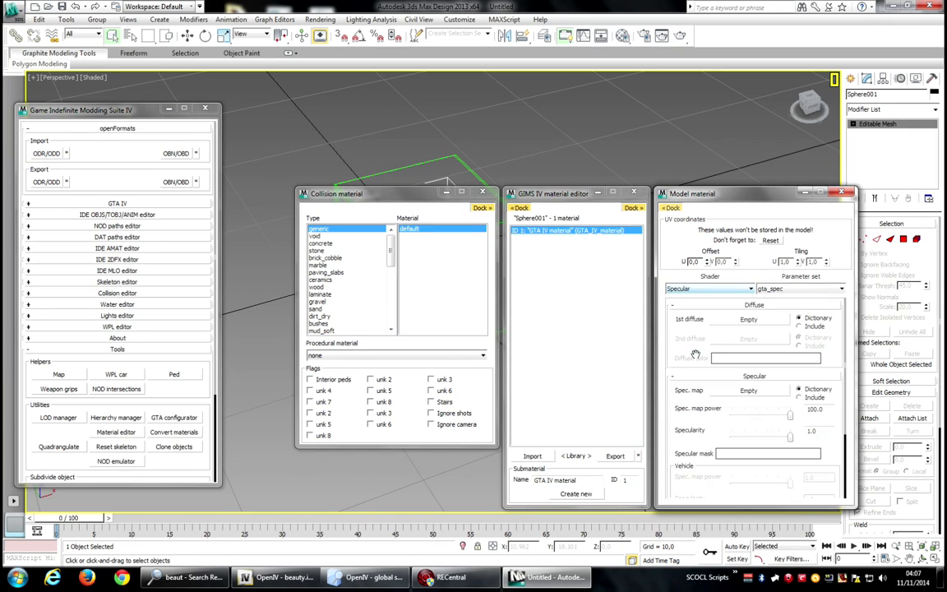
# Assign ah_metal1.jpg as the 1st diffuse and chrome dark.jpg as the specular map, then close the editor.
pyautogui.click(773, 321)
pyautogui.doubleClick(490, 241)
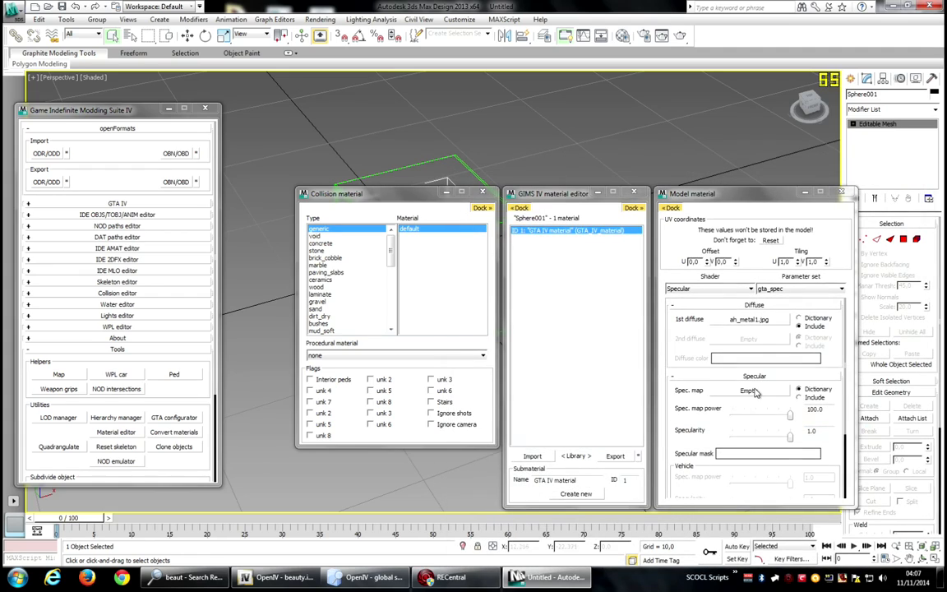
pyautogui.click(774, 398)
pyautogui.doubleClick(658, 228)
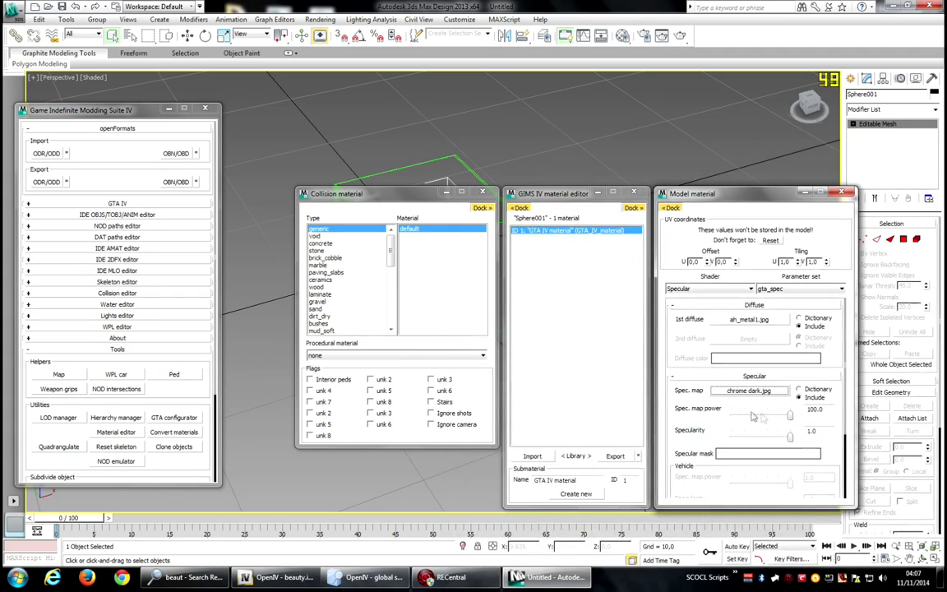
pyautogui.click(634, 193)
# Export the sphere again as openFormats ODR/ODD to the Desktop.
pyautogui.click(47, 181)
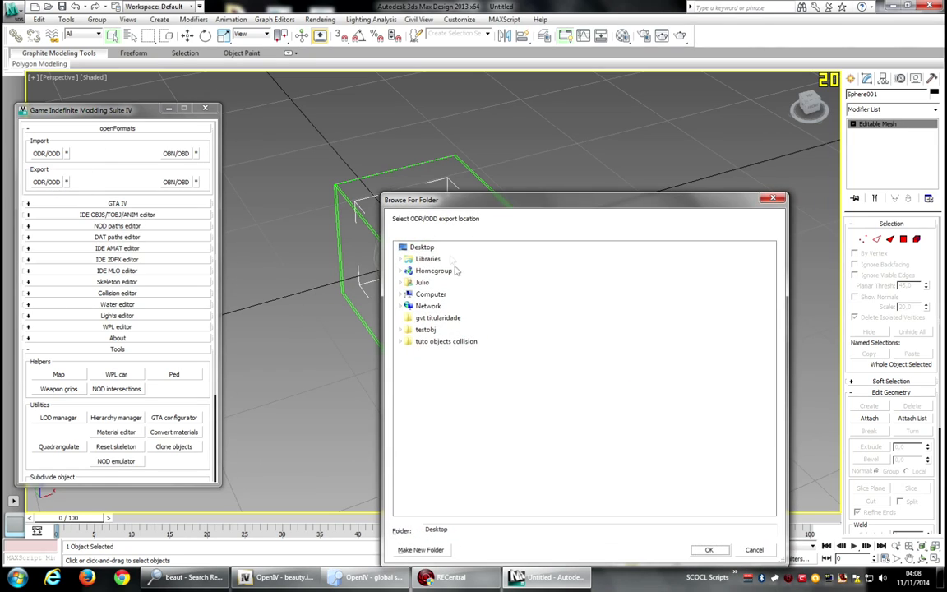
pyautogui.click(709, 549)
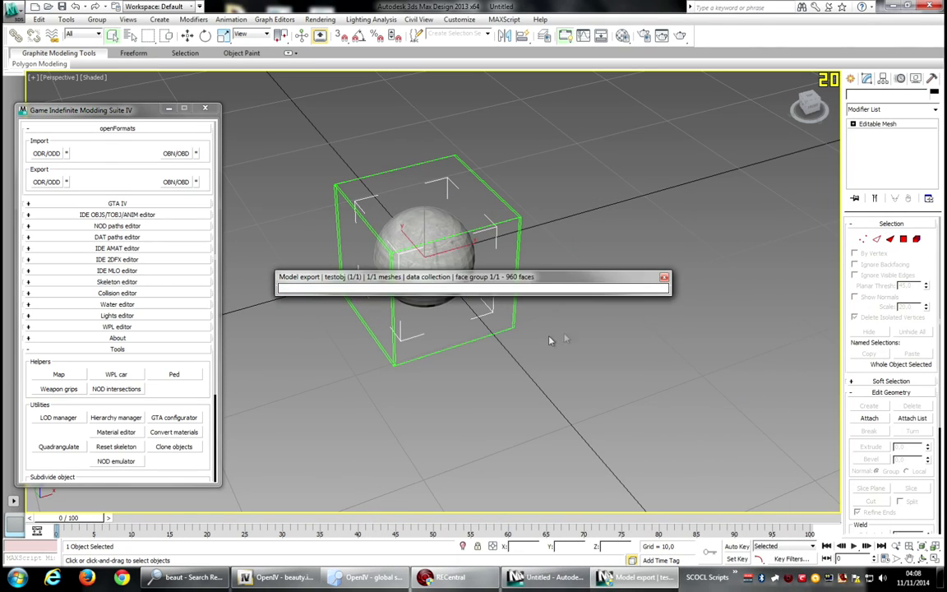
# Import the re-exported testobj.odr from the Desktop into beauty.img through the openFormats import.
pyautogui.click(603, 186)
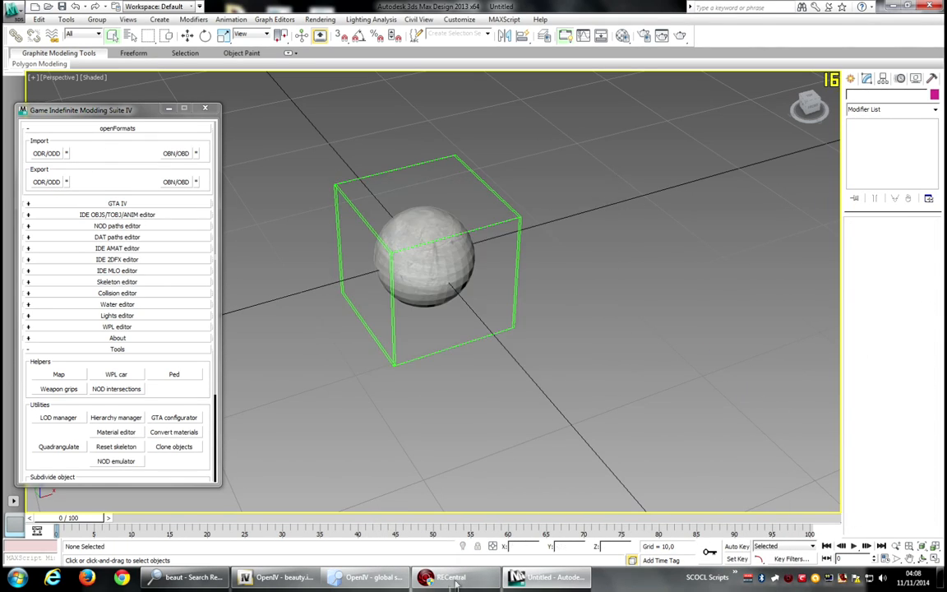
pyautogui.click(268, 585)
pyautogui.rightClick(612, 335)
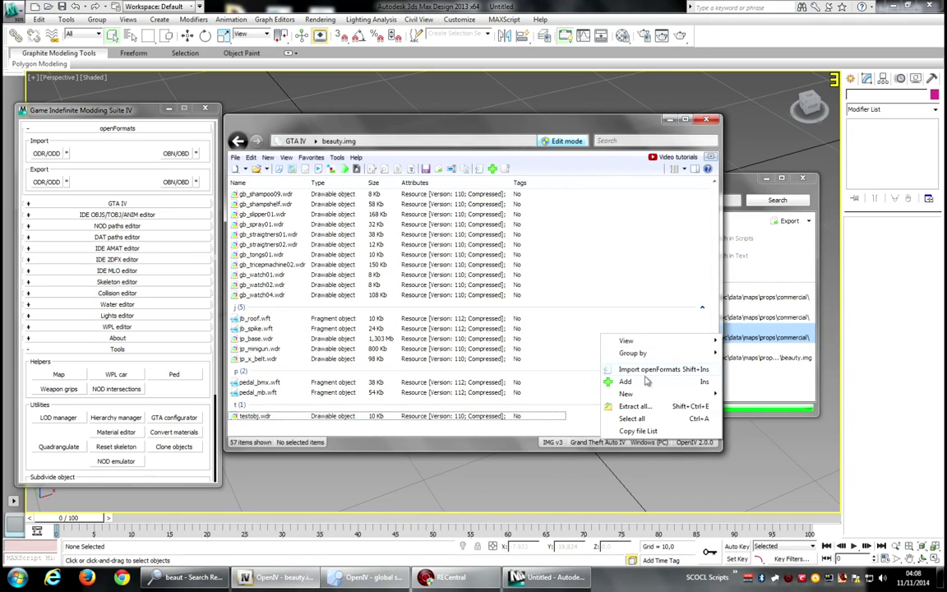
pyautogui.click(657, 366)
pyautogui.doubleClick(361, 440)
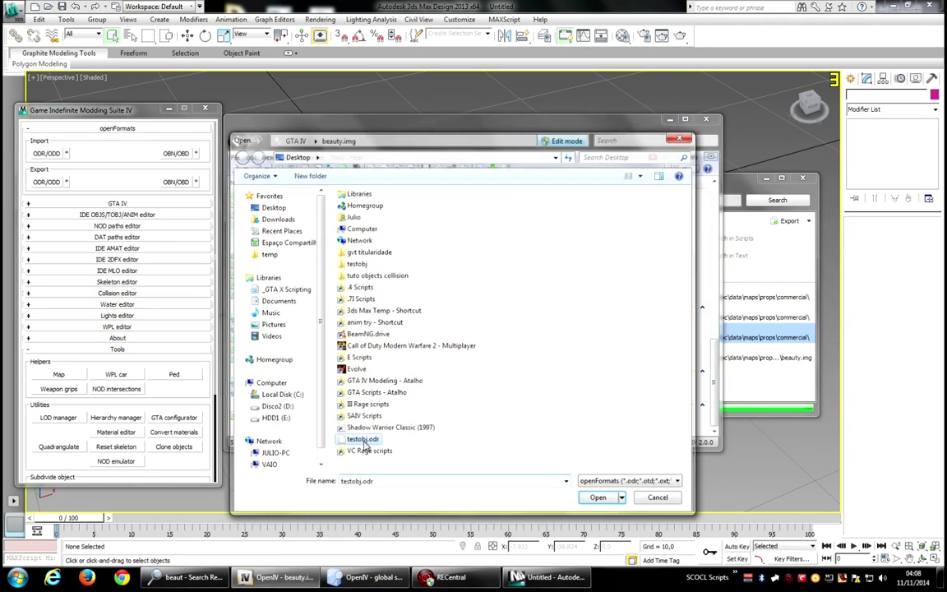
# Preview the updated testobj.wdr in the model viewer and close it.
pyautogui.doubleClick(255, 419)
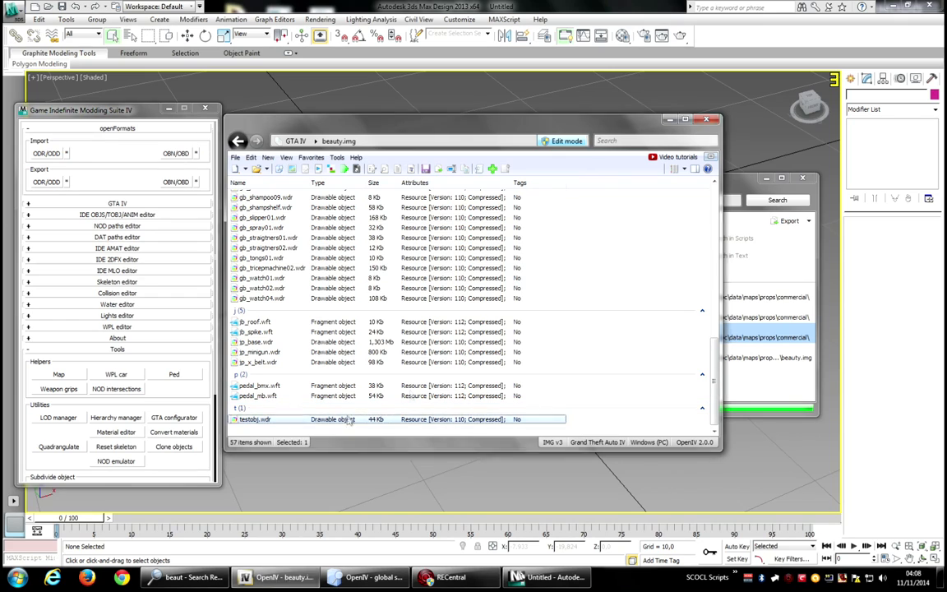
pyautogui.moveTo(577, 136); pyautogui.dragTo(566, 160)
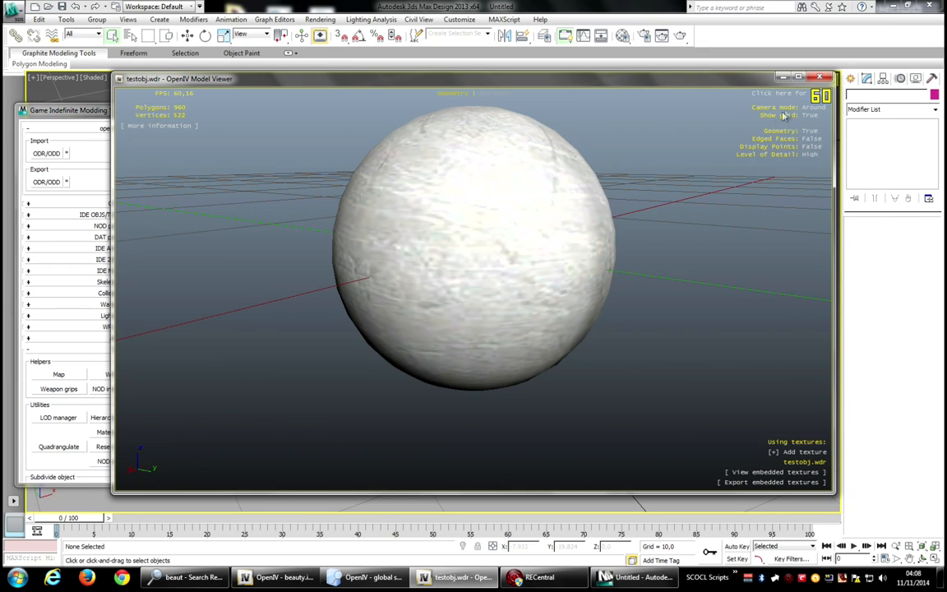
pyautogui.click(818, 77)
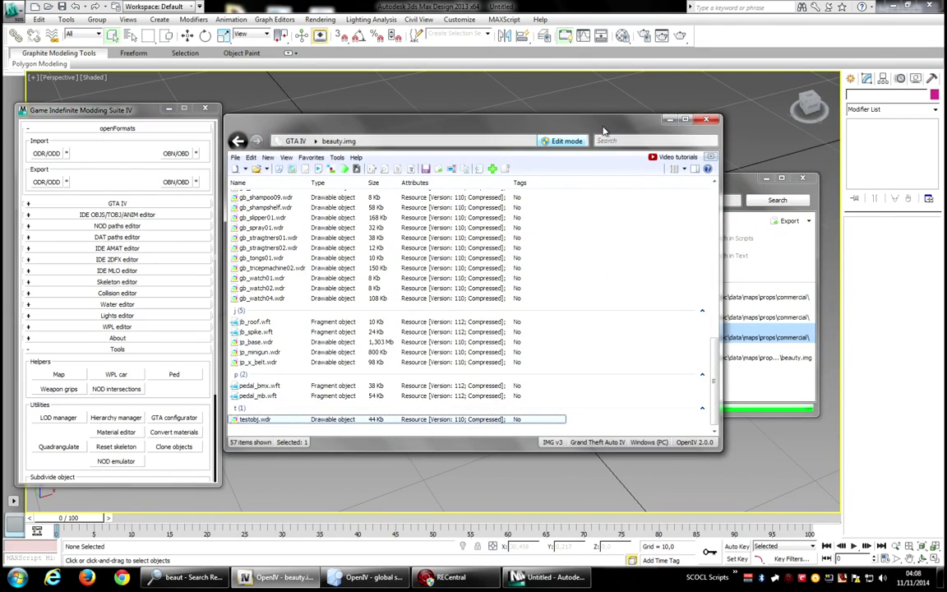
# Back in 3ds Max, create a second sphere of radius about 3.885 at the origin in top view.
pyautogui.moveTo(603, 129)
pyautogui.mouseDown()
pyautogui.moveTo(623, 126)
pyautogui.moveTo(611, 133)
pyautogui.mouseUp()
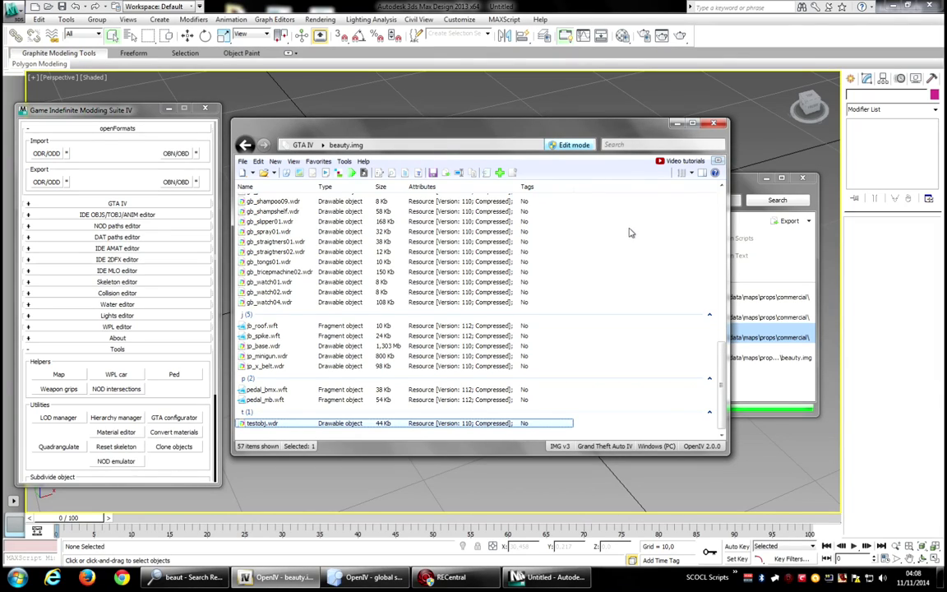
pyautogui.click(535, 579)
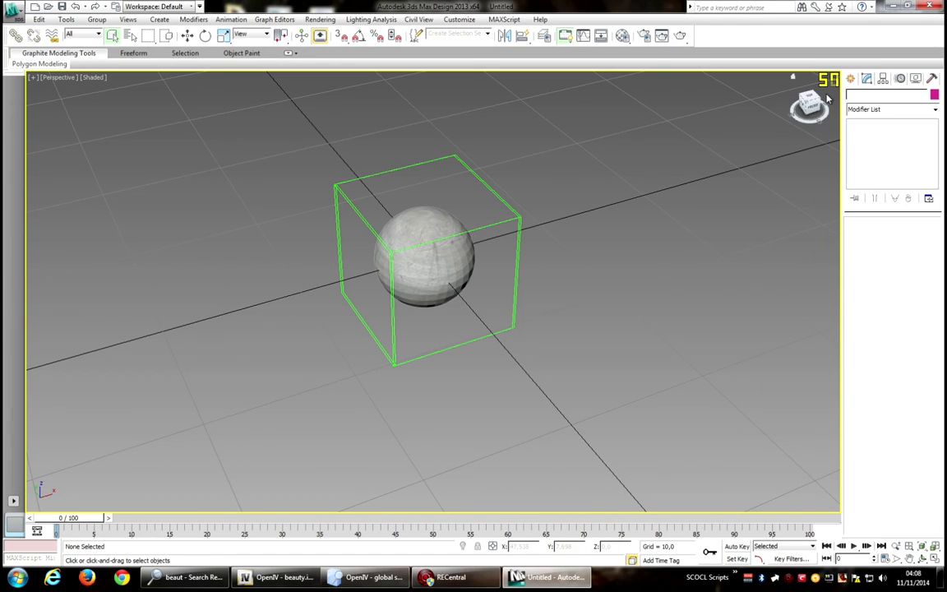
pyautogui.click(429, 257)
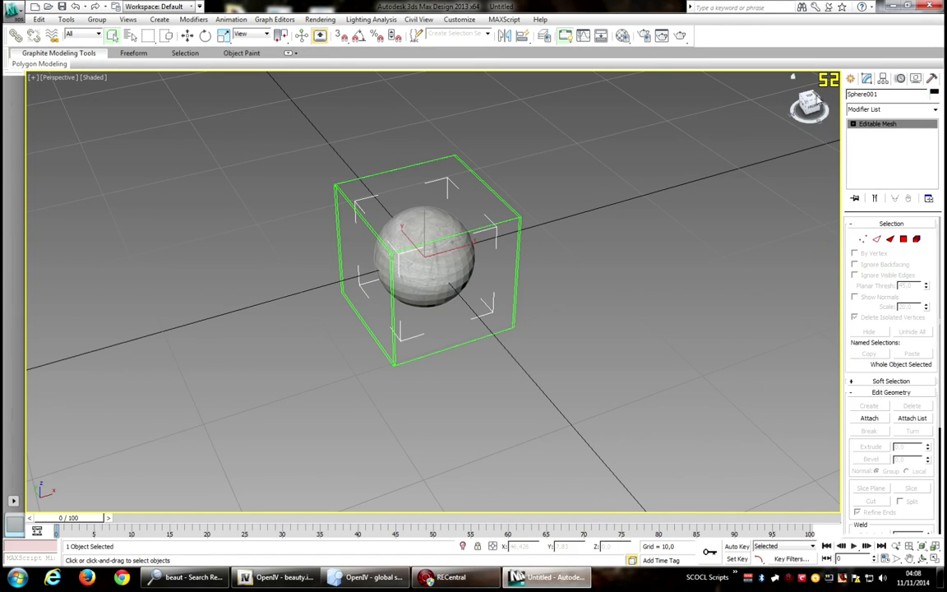
pyautogui.click(811, 97)
pyautogui.click(159, 19)
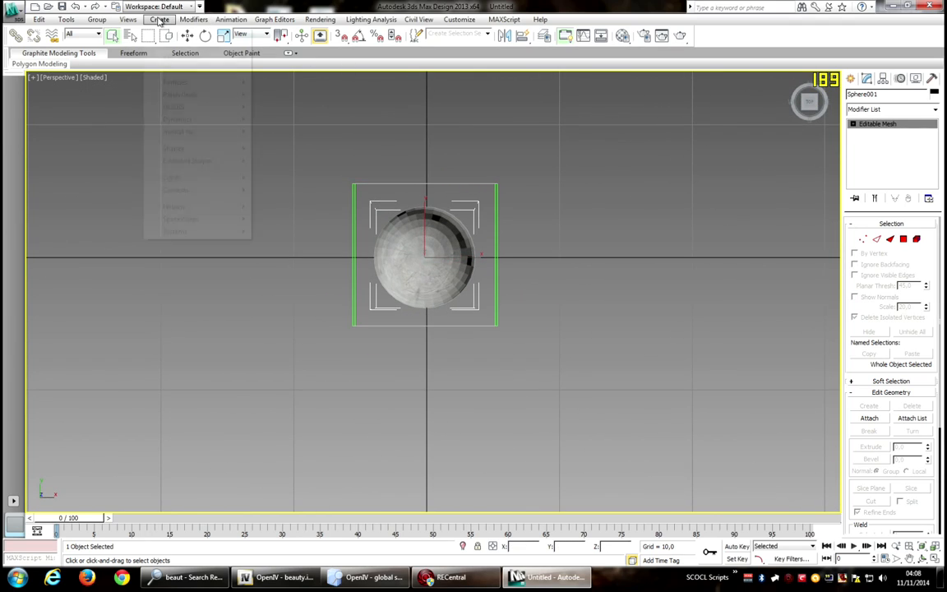
pyautogui.moveTo(168, 37)
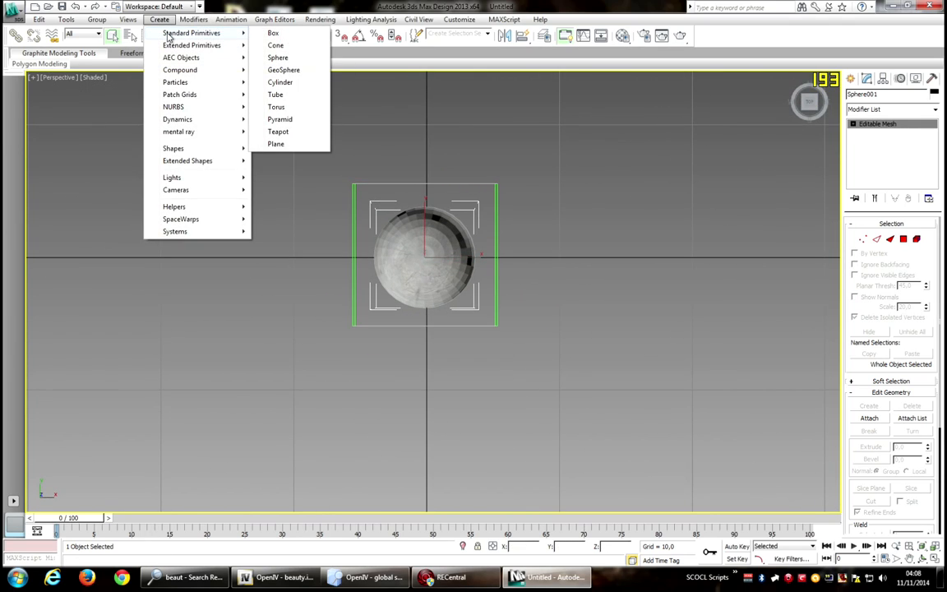
pyautogui.click(277, 57)
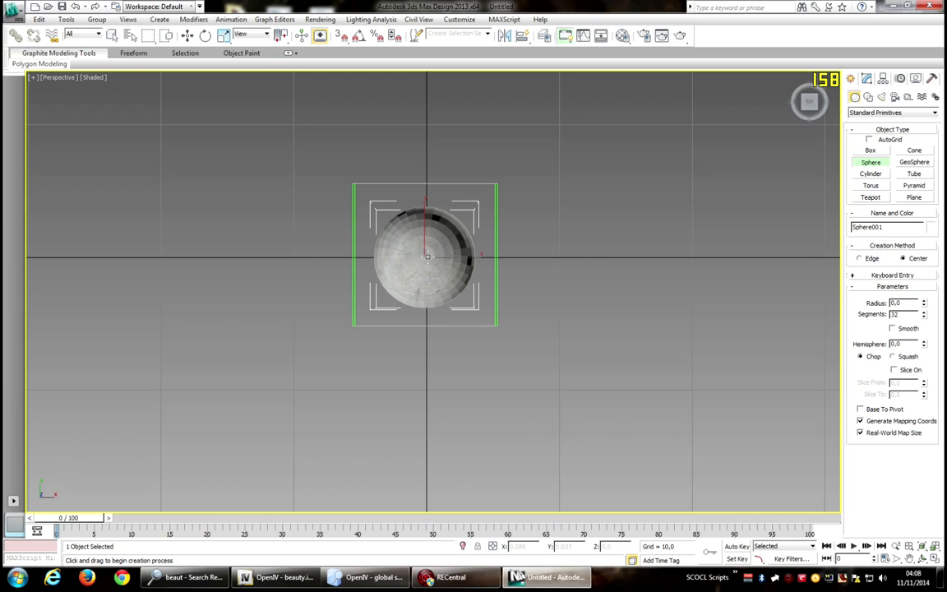
pyautogui.moveTo(424, 256); pyautogui.dragTo(473, 257)
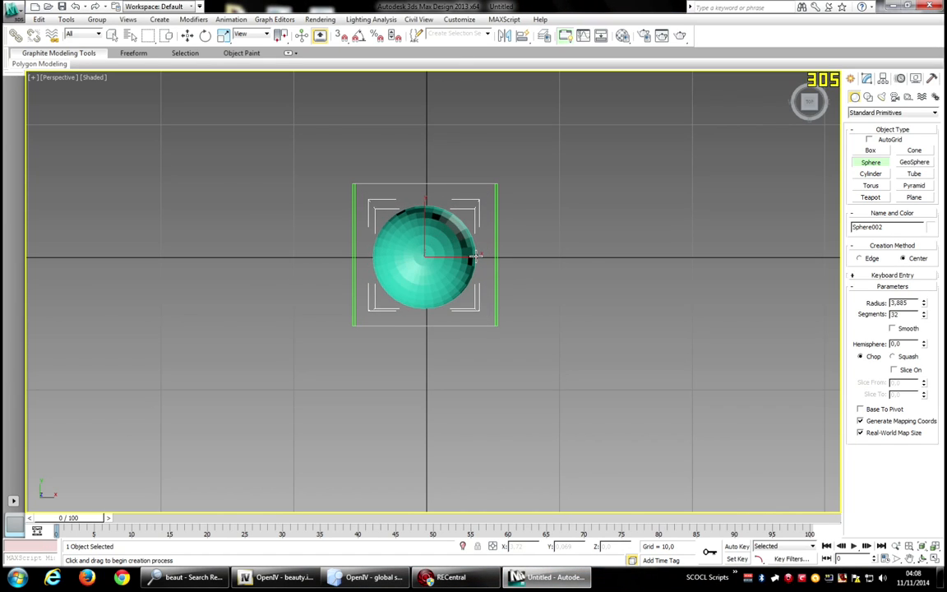
pyautogui.rightClick(547, 243)
# Convert the new sphere to Editable Mesh and undo the conversion.
pyautogui.rightClick(536, 322)
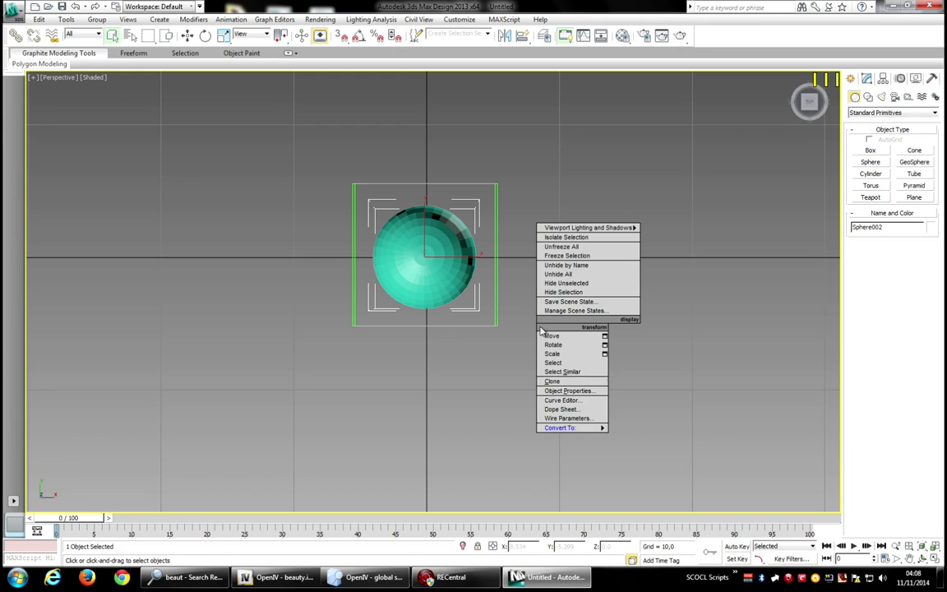
pyautogui.moveTo(576, 427)
pyautogui.click(630, 428)
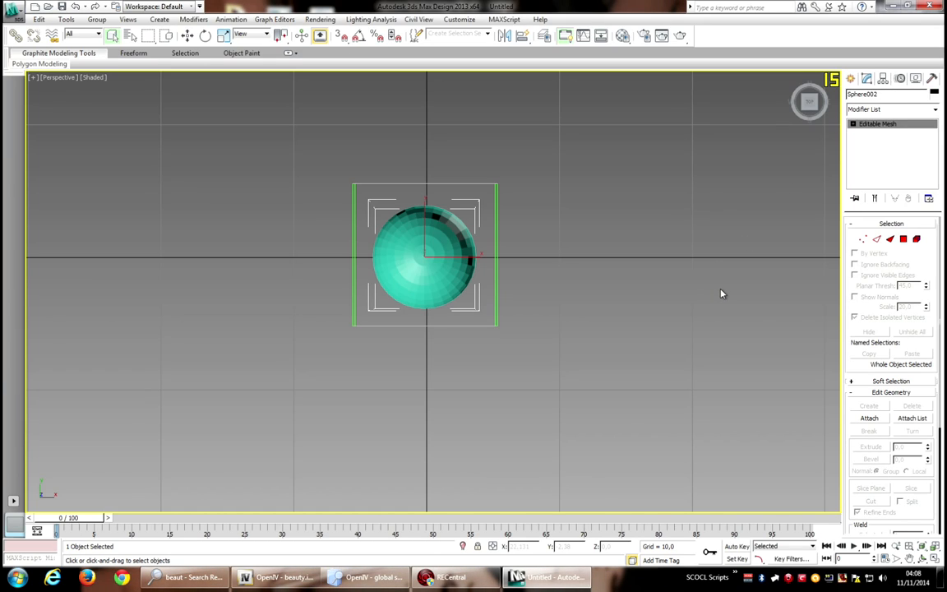
pyautogui.hotkey('ctrl', 'z')
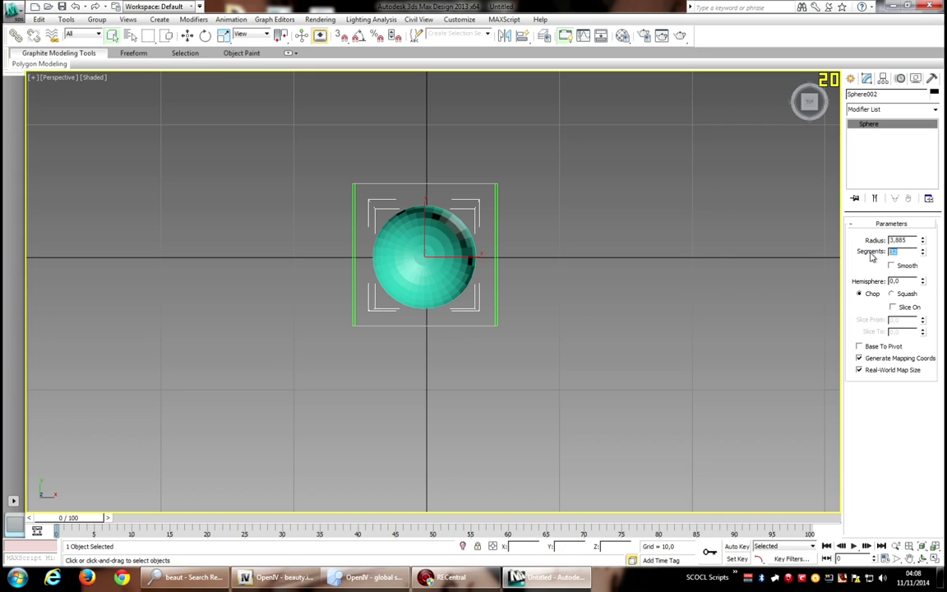
# Set the new sphere's segments to 14.
pyautogui.press('Return')
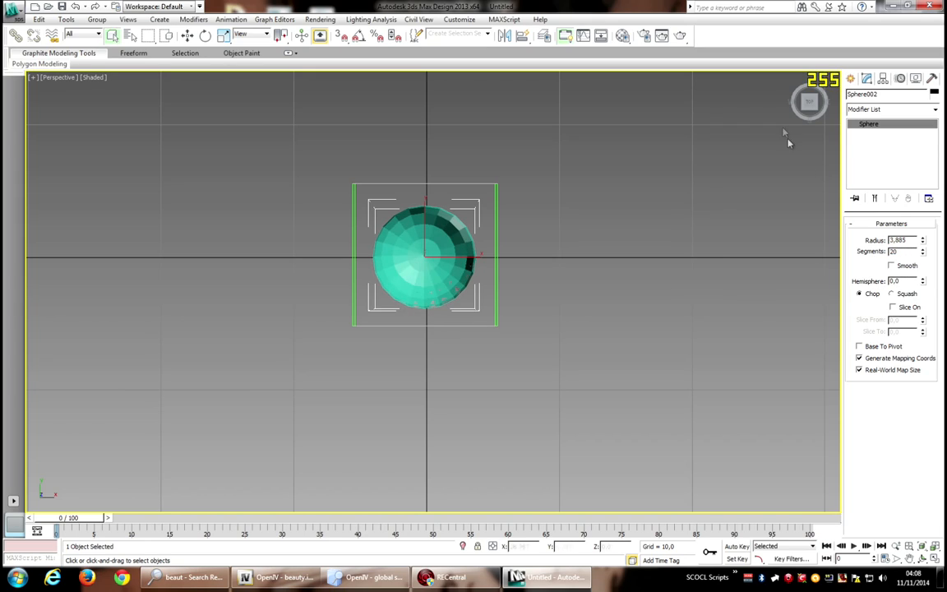
pyautogui.moveTo(809, 102)
pyautogui.mouseDown()
pyautogui.moveTo(813, 33)
pyautogui.moveTo(804, 89)
pyautogui.mouseUp()
pyautogui.scroll(4, 678, 156)
pyautogui.moveTo(678, 157); pyautogui.dragTo(669, 226, button='middle')
pyautogui.scroll(-2, 669, 226)
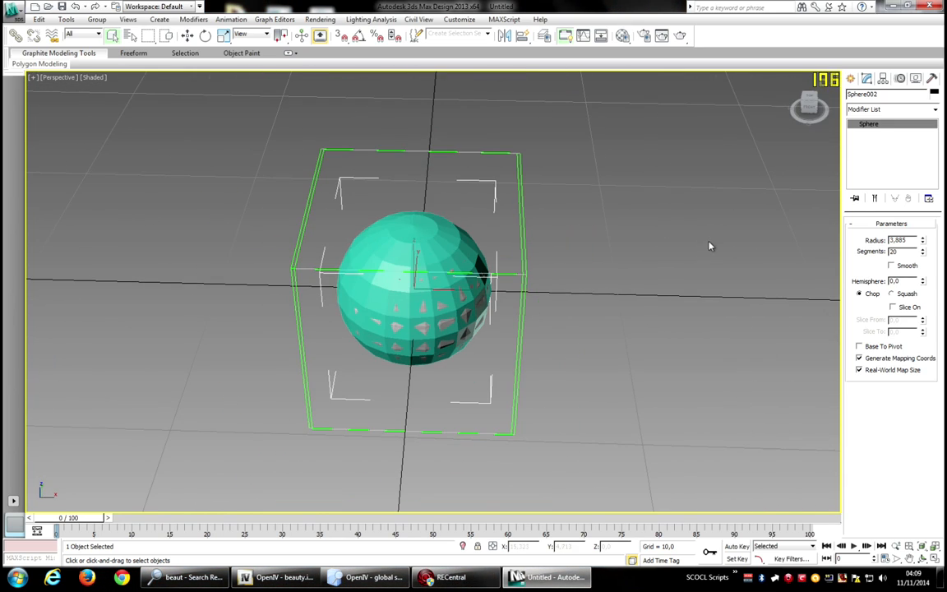
pyautogui.click(902, 251)
pyautogui.write('16')
pyautogui.press('Return')
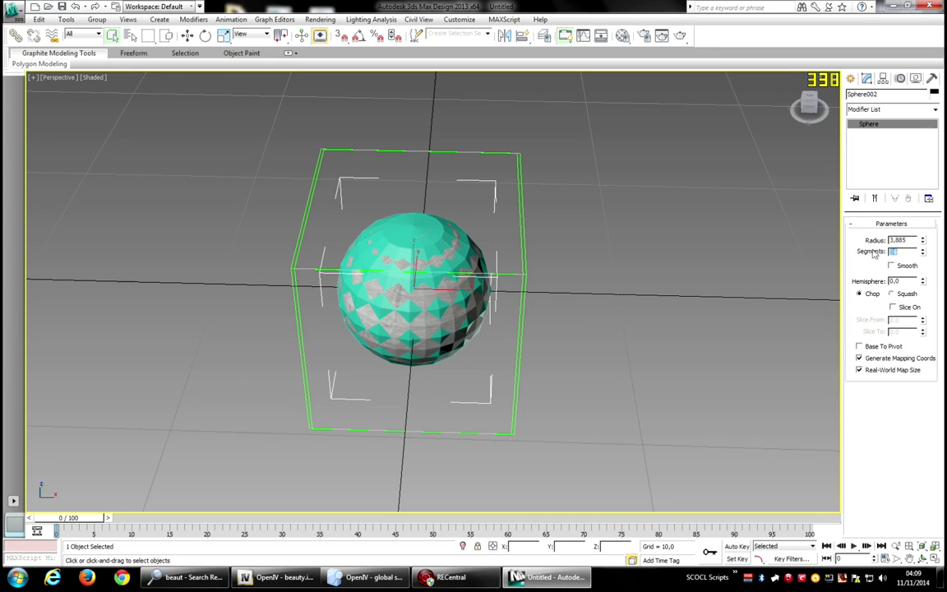
pyautogui.write('14')
pyautogui.press('Return')
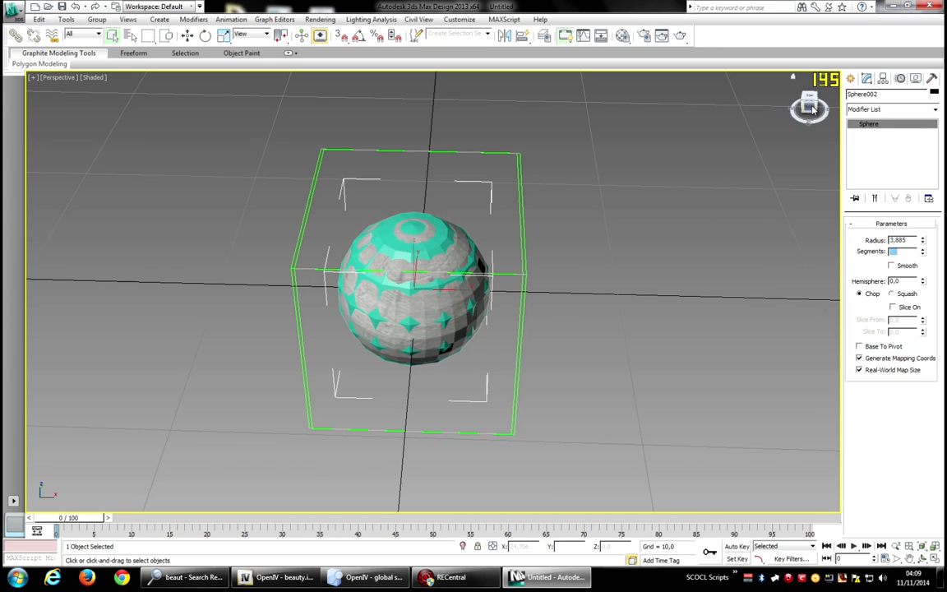
# Move the new sphere out beside the textured sphere.
pyautogui.moveTo(813, 109); pyautogui.dragTo(730, 94)
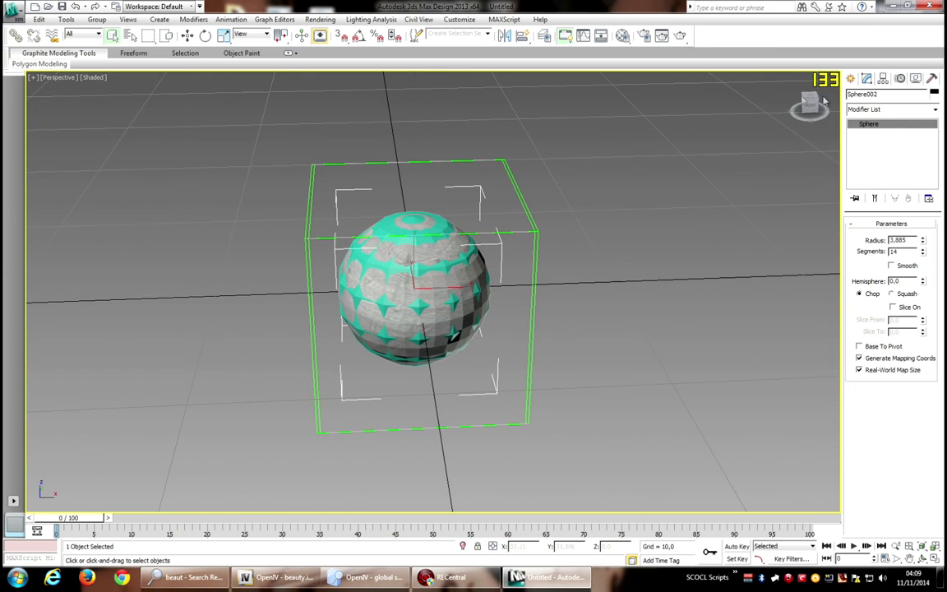
pyautogui.rightClick(632, 190)
pyautogui.click(645, 197)
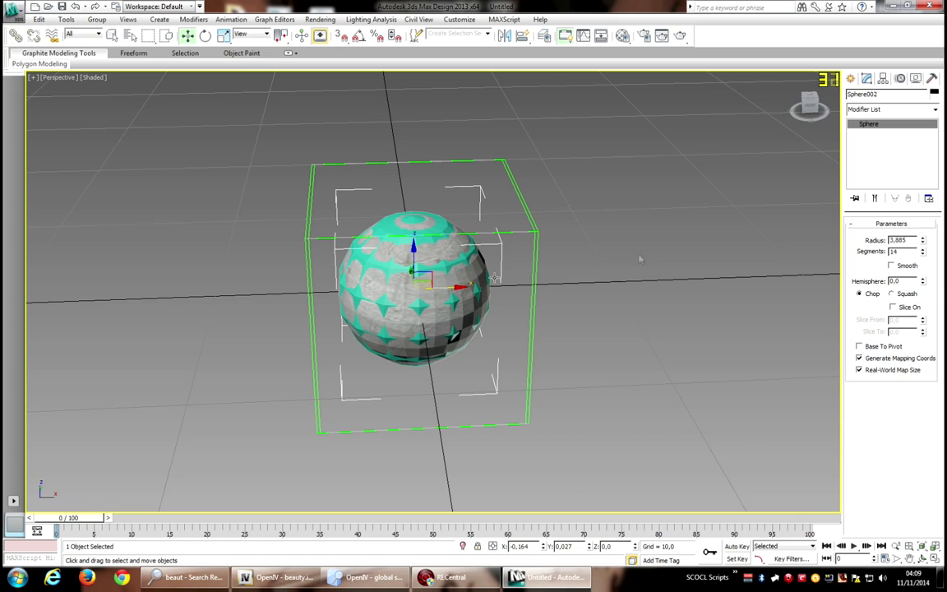
pyautogui.moveTo(811, 114); pyautogui.dragTo(831, 112)
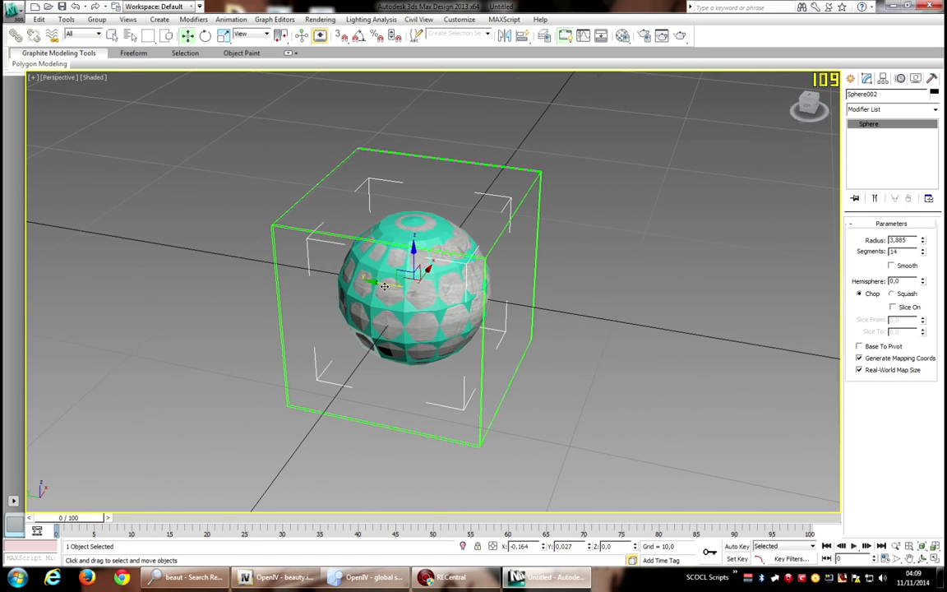
pyautogui.moveTo(384, 286); pyautogui.dragTo(602, 323)
pyautogui.moveTo(813, 111); pyautogui.dragTo(791, 115)
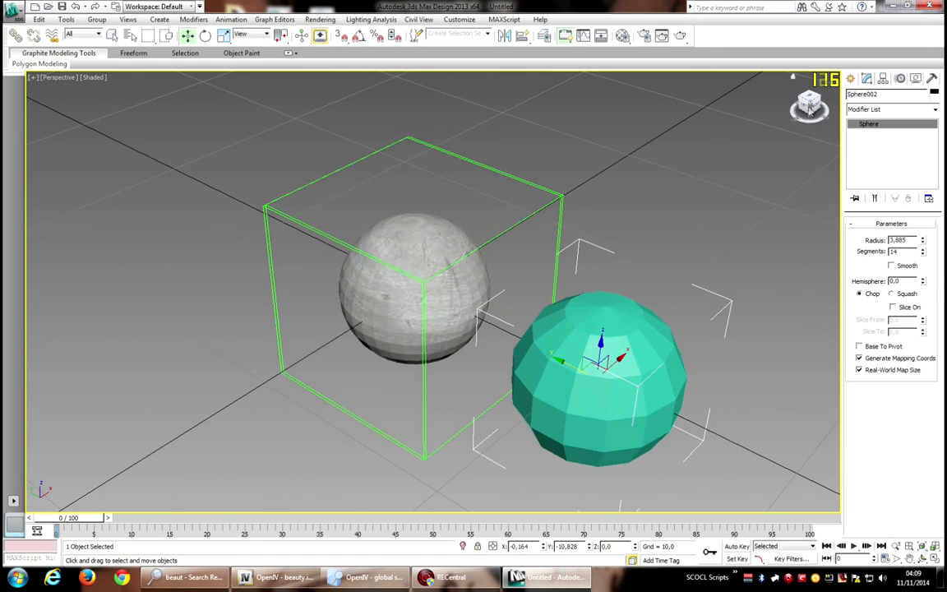
pyautogui.moveTo(718, 190); pyautogui.dragTo(556, 102, button='middle')
pyautogui.click(666, 211)
pyautogui.click(452, 293)
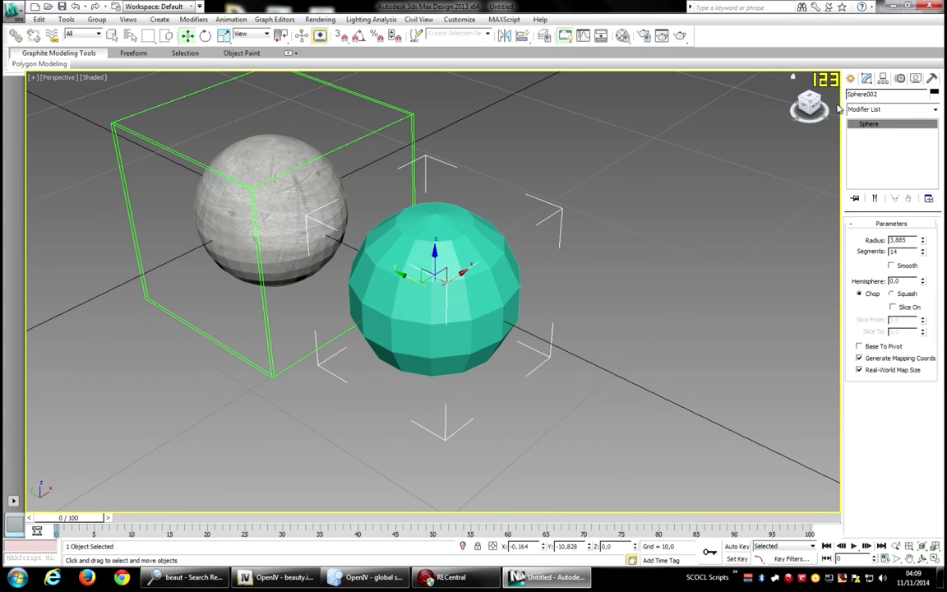
# Export the new sphere as a WBD collision file named tempcol to the Desktop with Shadow's IV IO plugin.
pyautogui.click(932, 78)
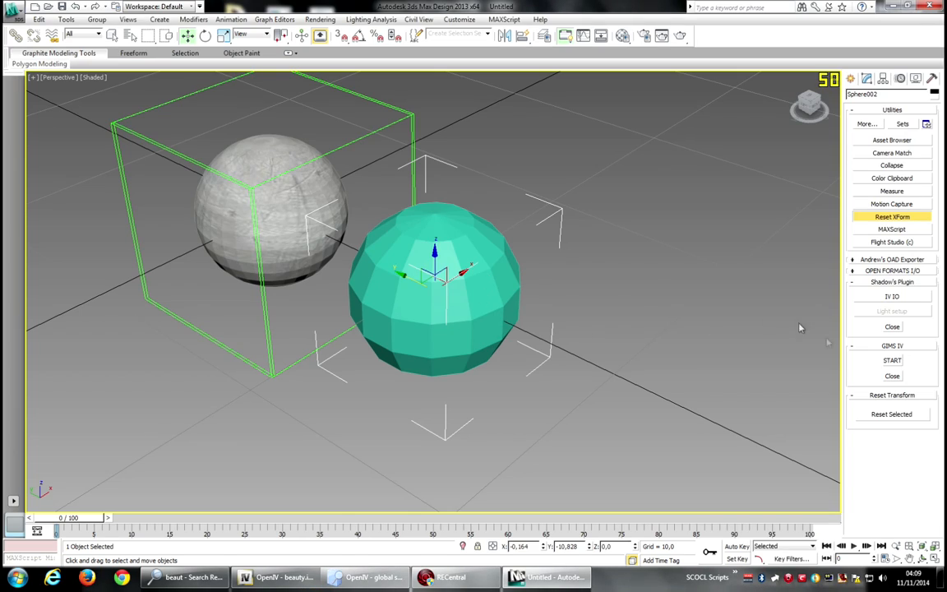
pyautogui.click(908, 299)
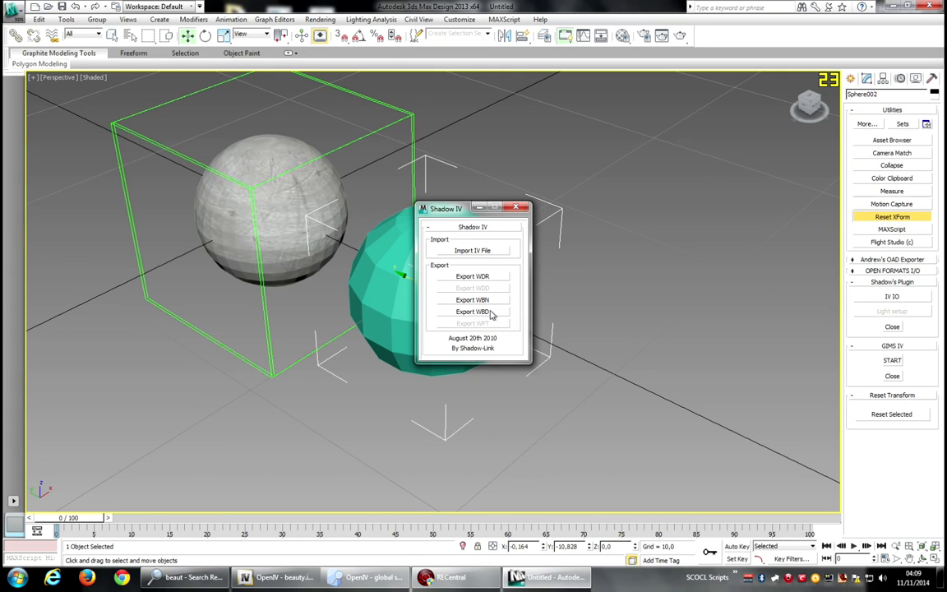
pyautogui.click(490, 312)
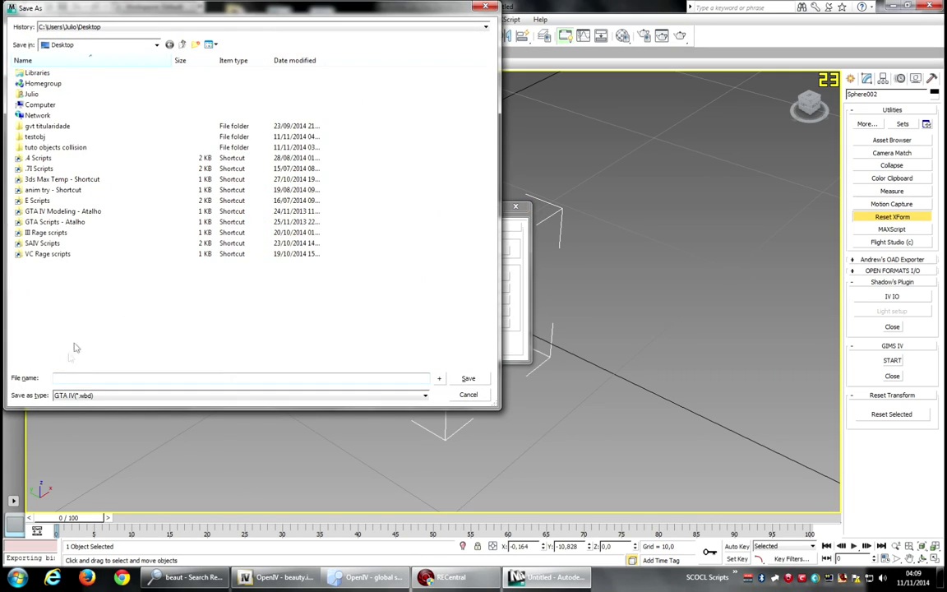
pyautogui.write('tempcol')
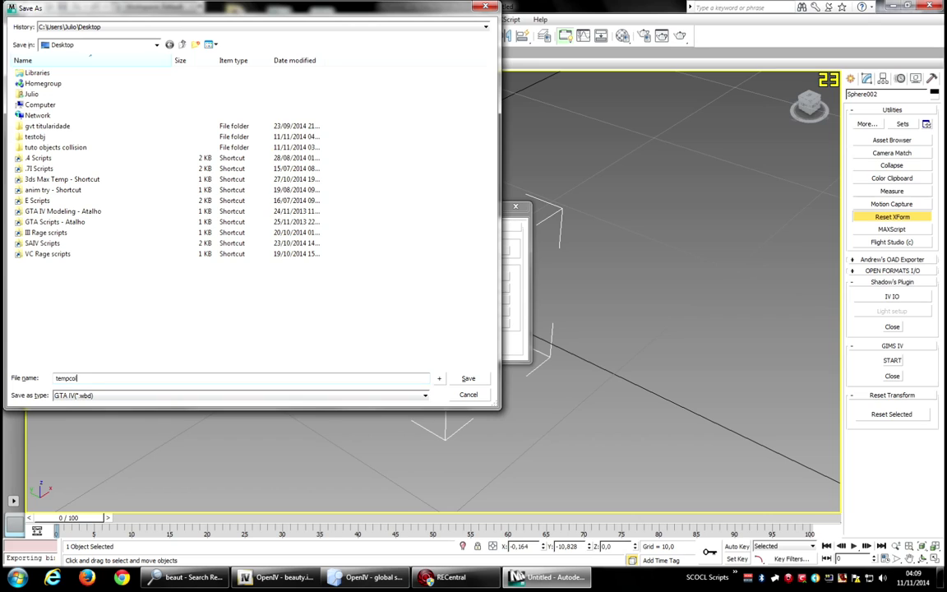
pyautogui.click(463, 379)
pyautogui.moveTo(448, 208); pyautogui.dragTo(71, 195)
pyautogui.click(139, 193)
# Add tempcol.wbd from the Desktop to beauty.img.
pyautogui.click(280, 577)
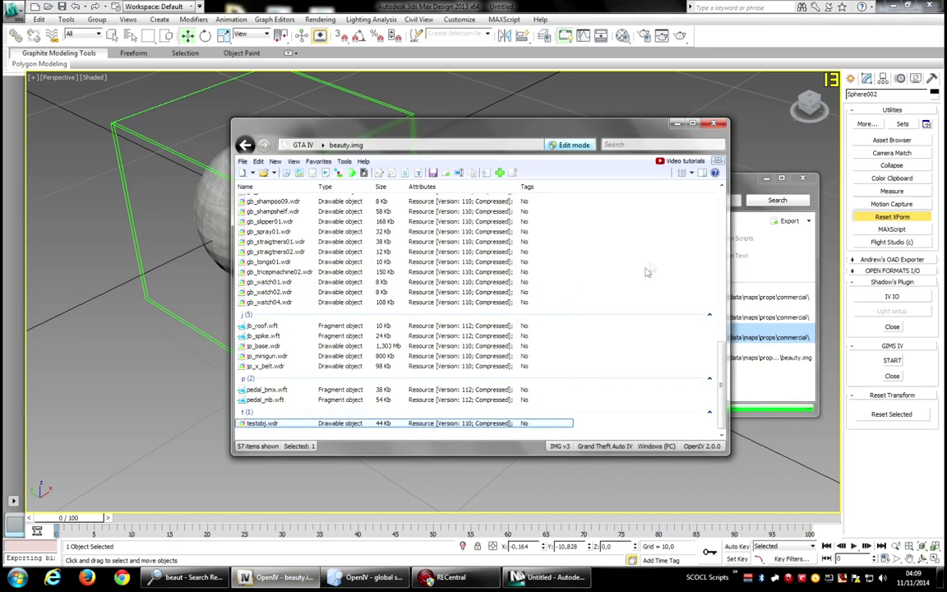
pyautogui.rightClick(656, 264)
pyautogui.click(681, 308)
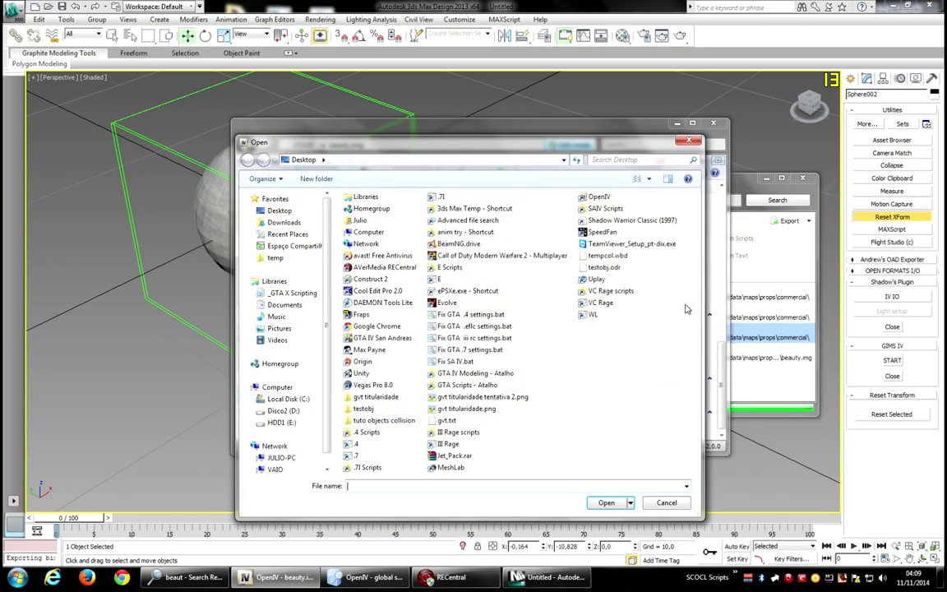
pyautogui.click(627, 259)
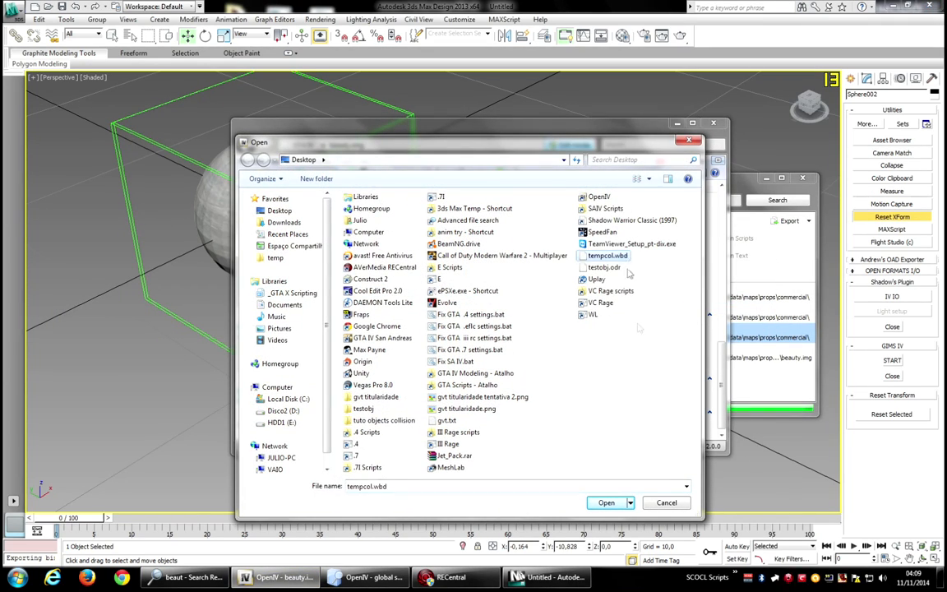
pyautogui.click(607, 503)
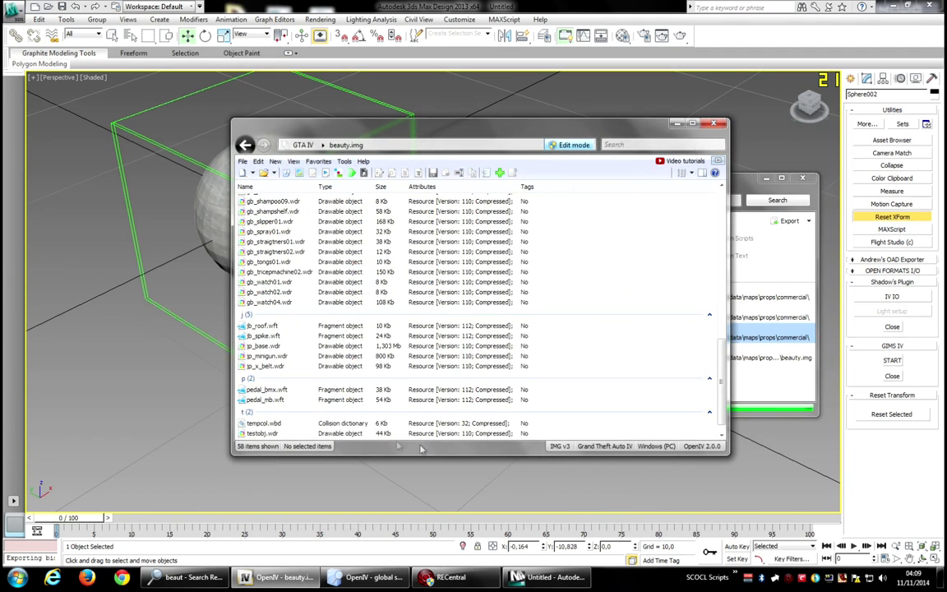
# Open tempcol.wbd in the collision viewer and orbit around it.
pyautogui.scroll(-1, 282, 424)
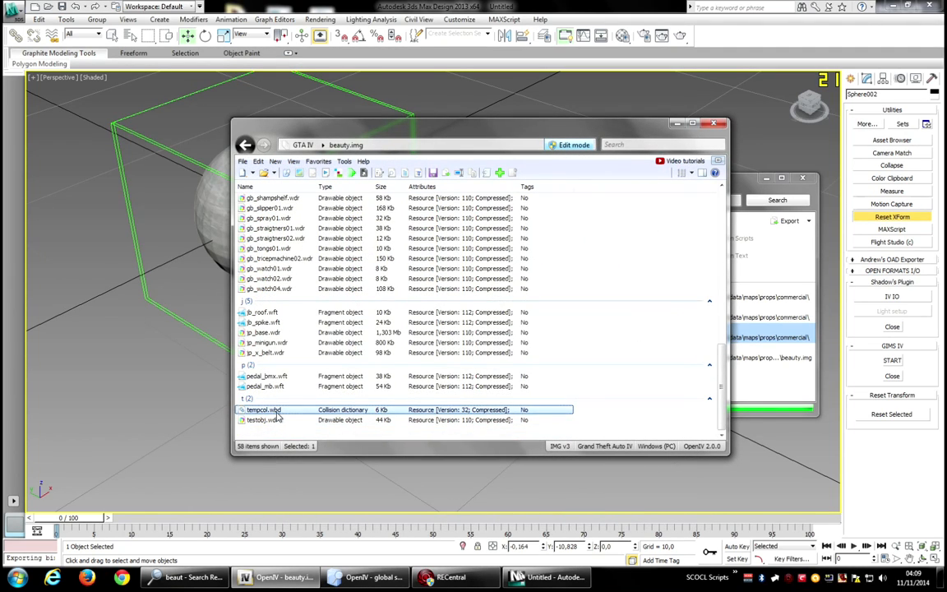
pyautogui.doubleClick(277, 413)
pyautogui.moveTo(388, 235)
pyautogui.mouseDown()
pyautogui.moveTo(522, 285)
pyautogui.moveTo(488, 275)
pyautogui.moveTo(532, 313)
pyautogui.moveTo(481, 294)
pyautogui.mouseUp()
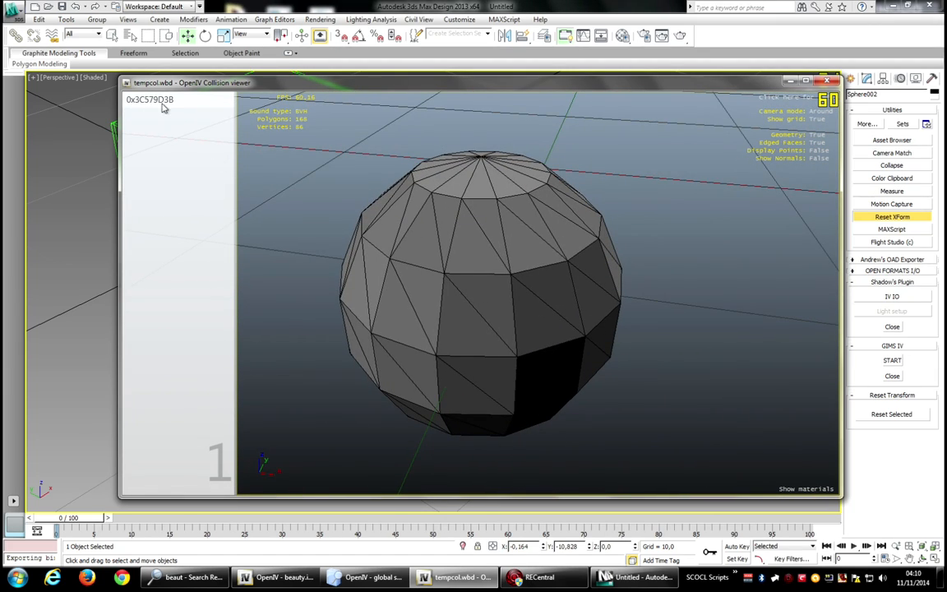
# Close the collision viewer and export tempcol.wbd from beauty.img to the Desktop.
pyautogui.click(826, 82)
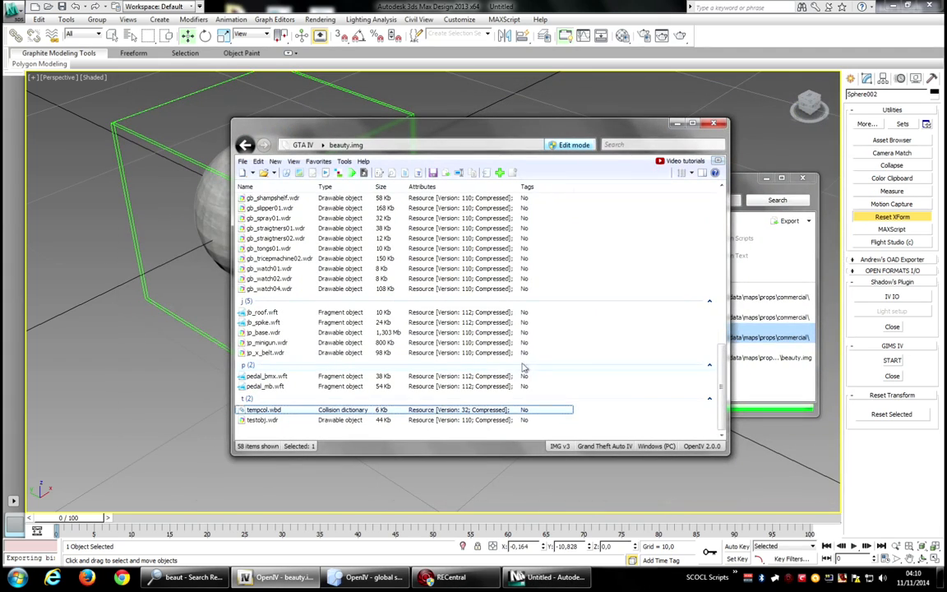
pyautogui.rightClick(289, 409)
pyautogui.click(304, 267)
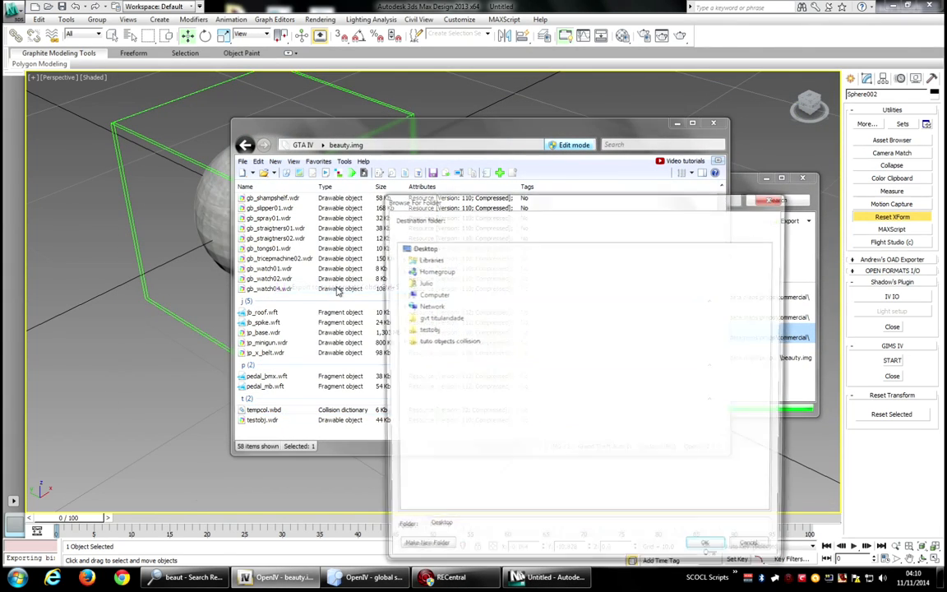
pyautogui.click(706, 546)
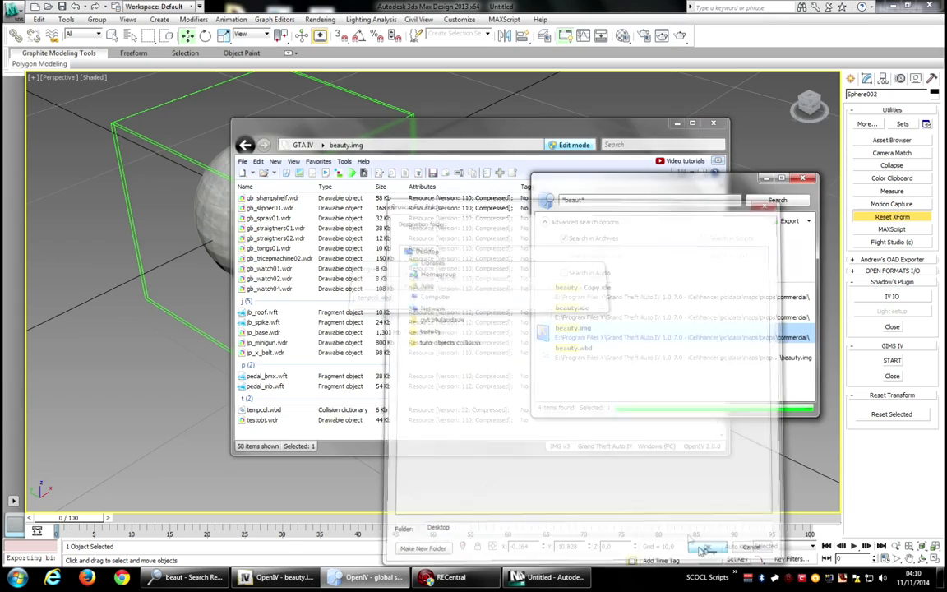
# Return to the 3ds Max scene and delete the collision sphere.
pyautogui.click(550, 577)
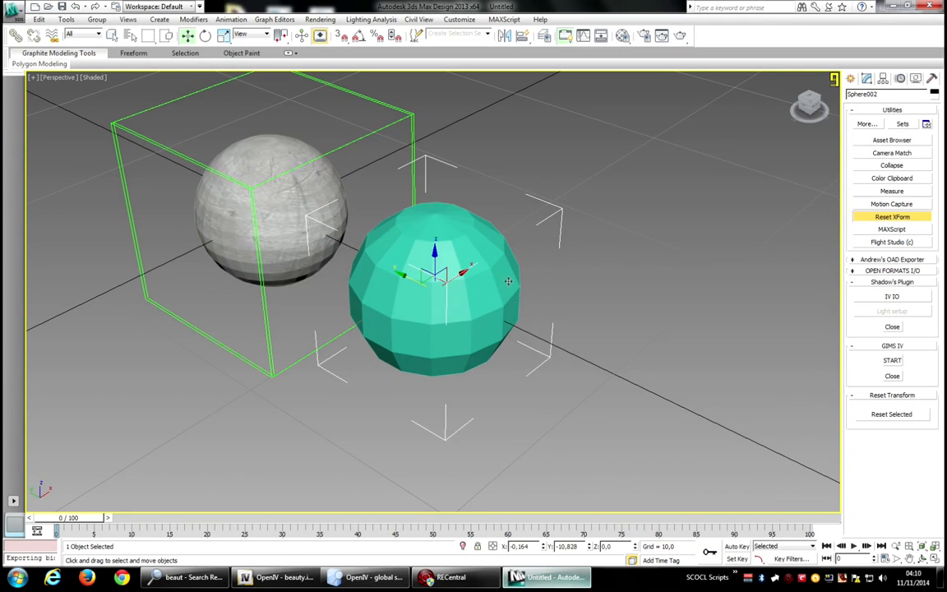
pyautogui.click(628, 284)
pyautogui.click(485, 287)
pyautogui.press('Delete')
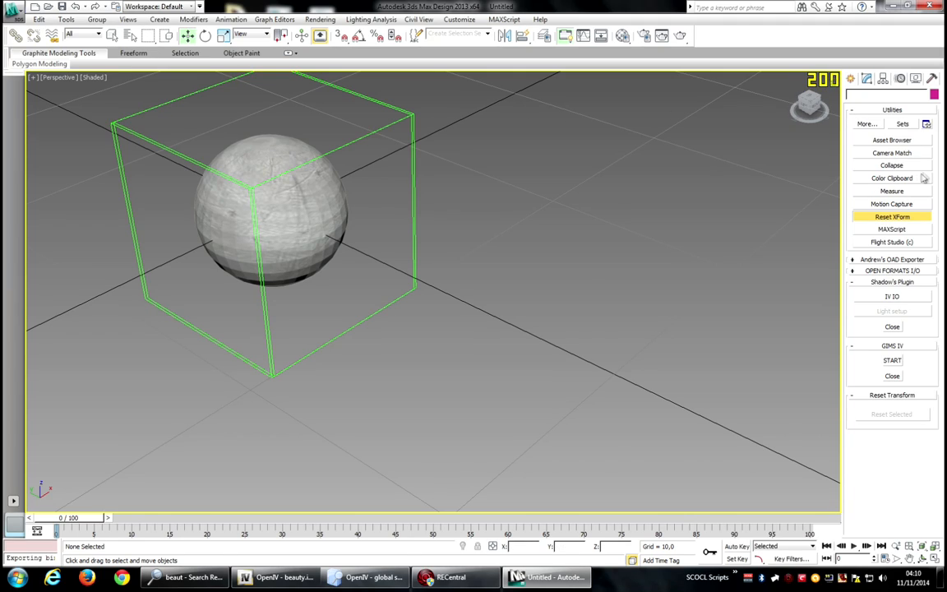
# Import tempcol.obd from the Desktop with the OPEN FORMATS I/O Bound .obd Import Single option.
pyautogui.click(893, 110)
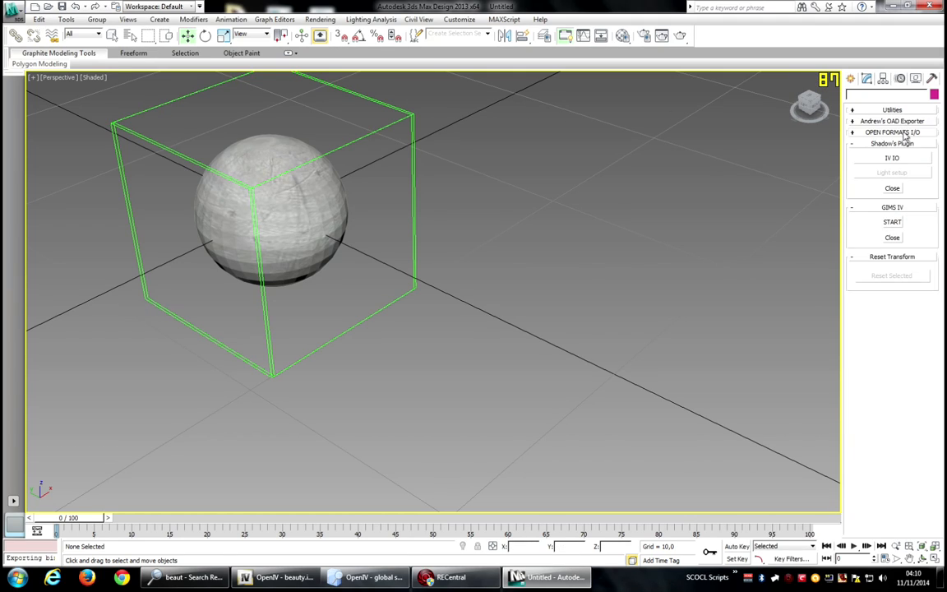
pyautogui.click(904, 132)
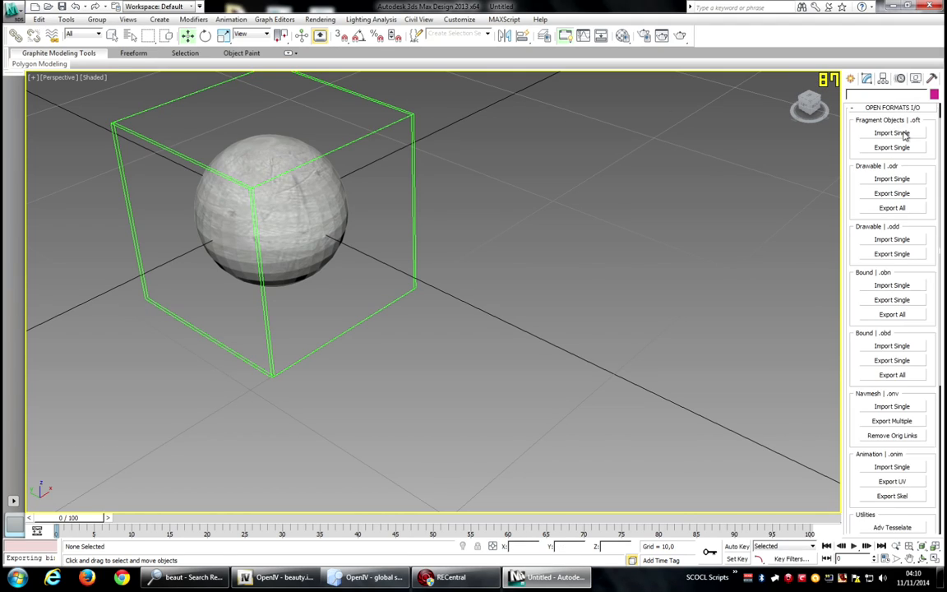
pyautogui.click(905, 347)
pyautogui.click(51, 253)
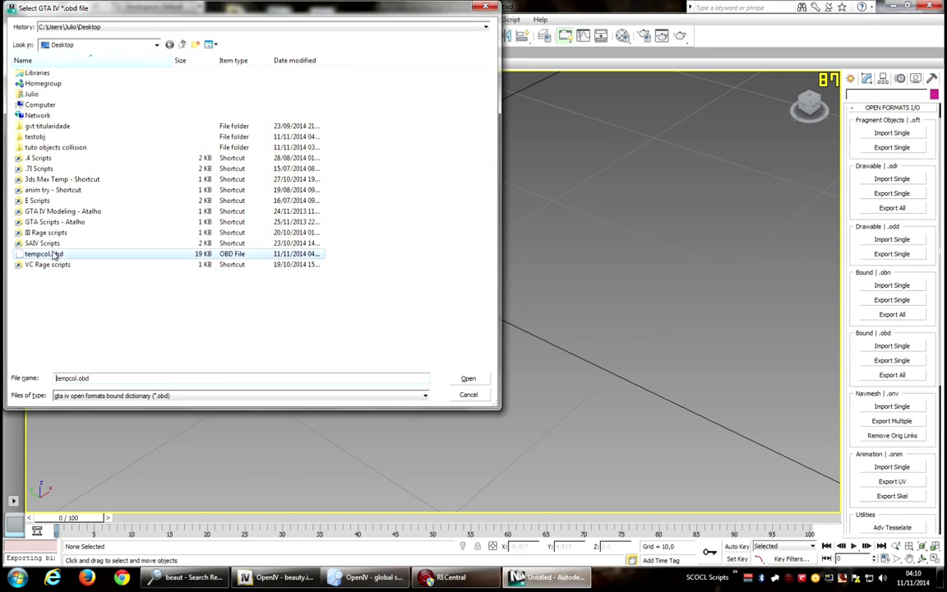
pyautogui.click(468, 378)
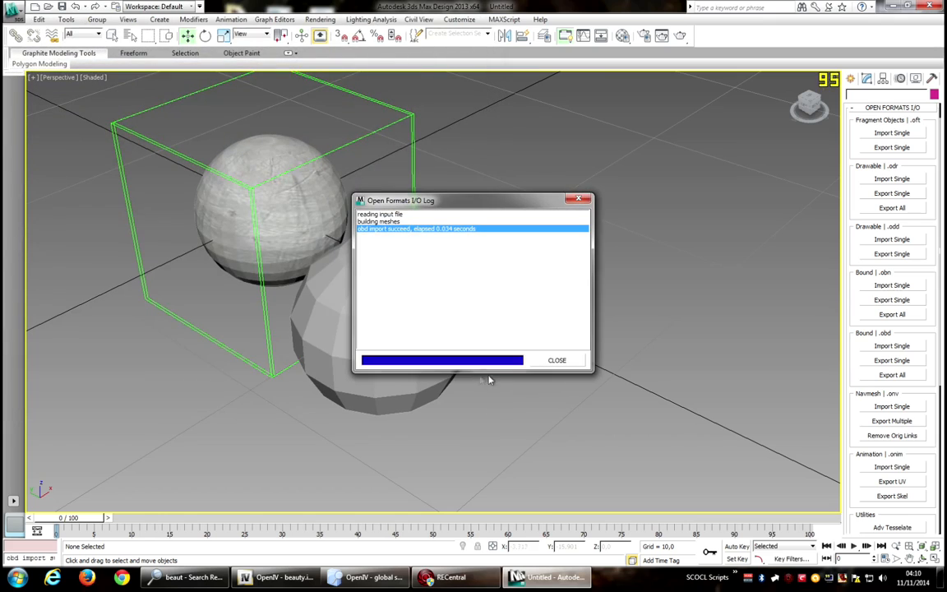
pyautogui.click(567, 360)
# Orbit around the imported collision sphere and the textured sphere to compare them.
pyautogui.moveTo(811, 105); pyautogui.dragTo(835, 115)
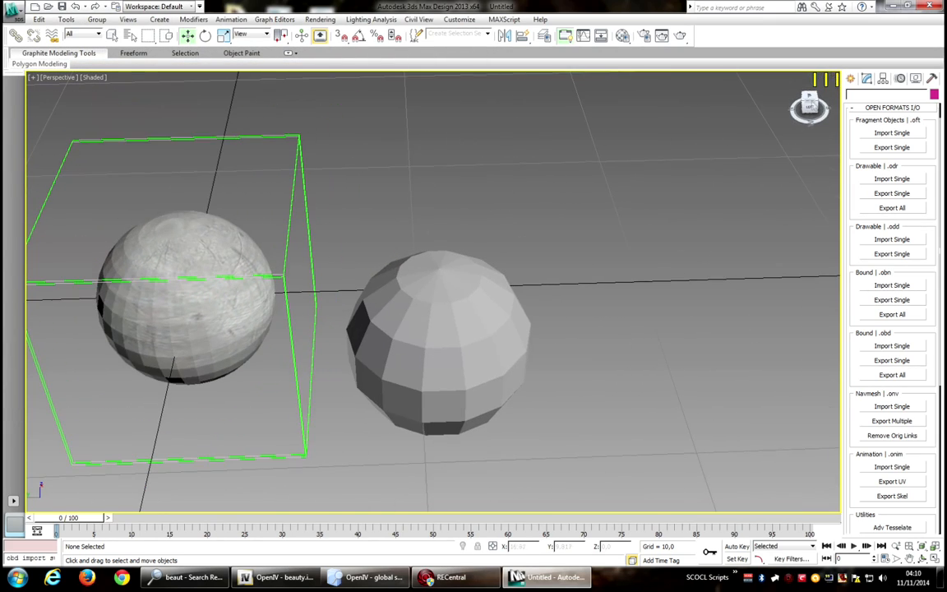
pyautogui.click(492, 319)
pyautogui.scroll(-2, 612, 249)
pyautogui.scroll(2, 602, 262)
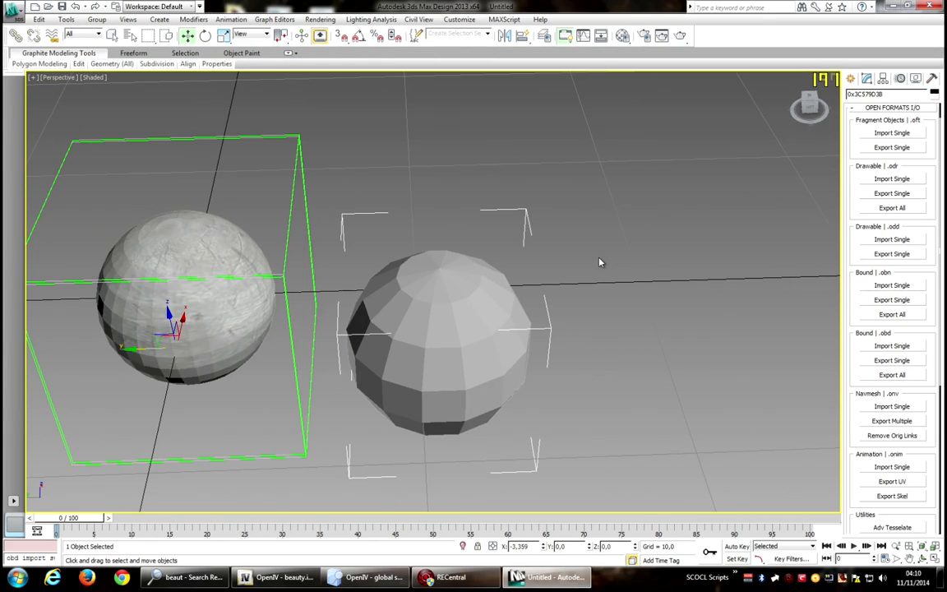
pyautogui.moveTo(599, 263); pyautogui.dragTo(686, 240, button='middle')
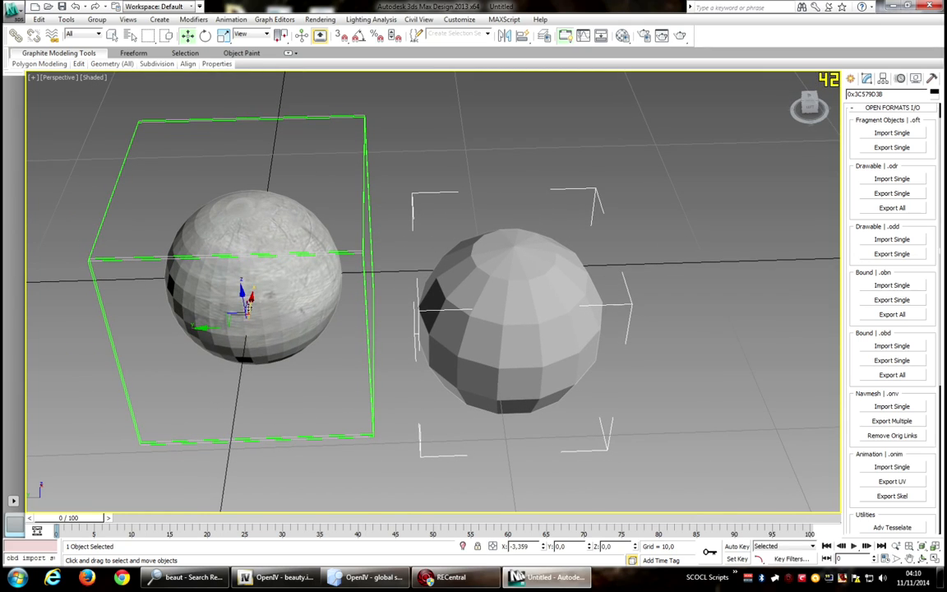
pyautogui.click(598, 327)
pyautogui.click(314, 268)
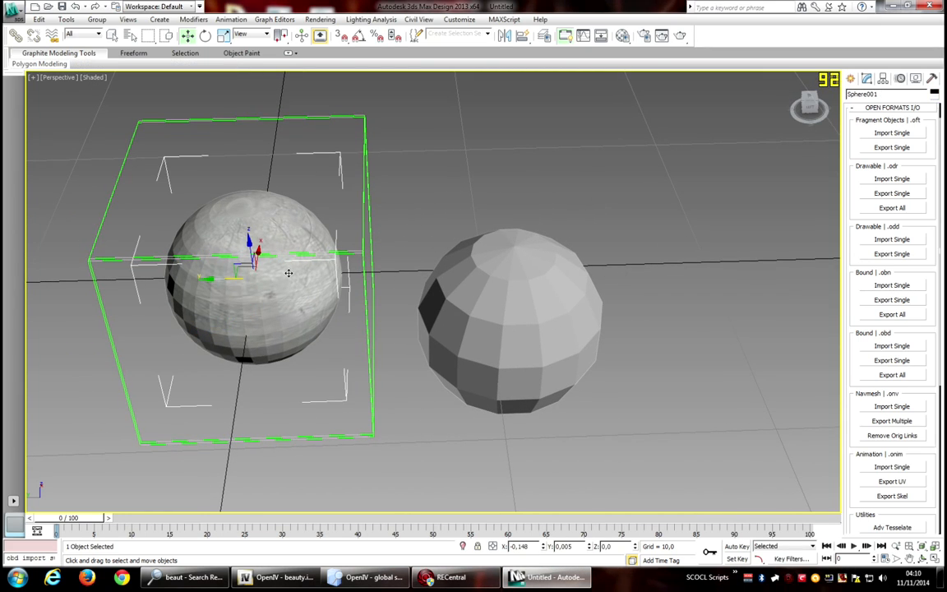
pyautogui.moveTo(809, 102); pyautogui.dragTo(832, 94)
# Select the imported sphere and center its pivot to the object using Affect Pivot Only.
pyautogui.click(456, 340)
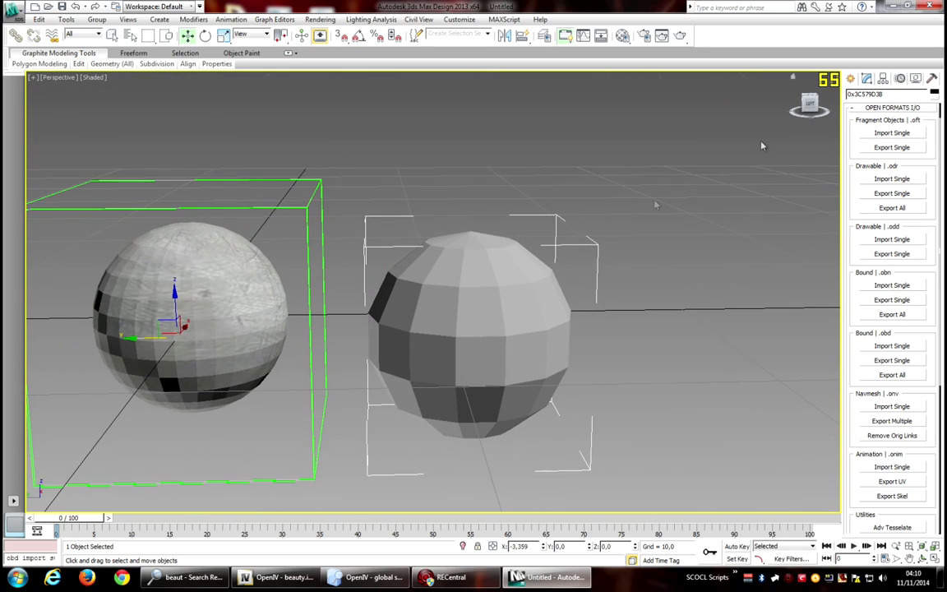
pyautogui.click(809, 105)
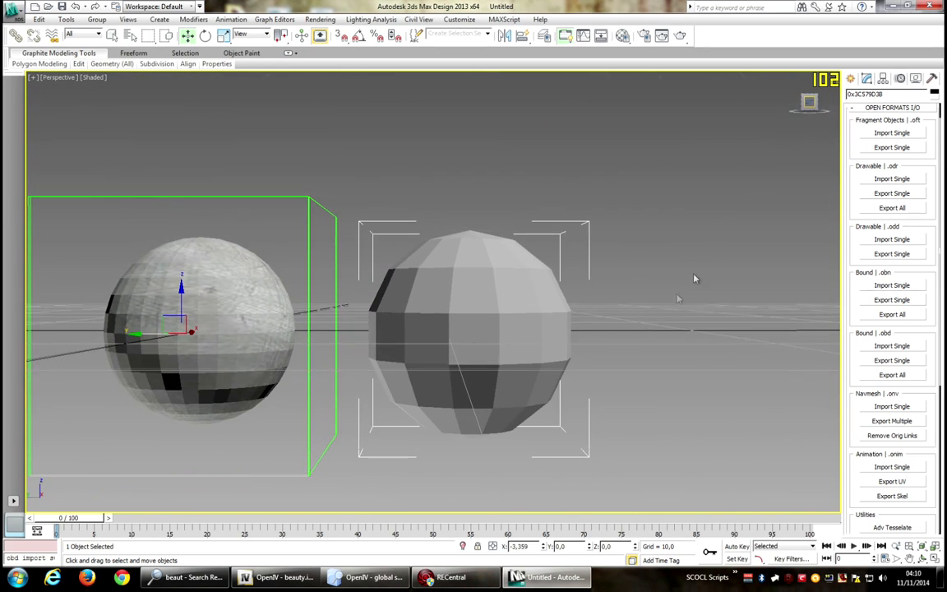
pyautogui.click(882, 79)
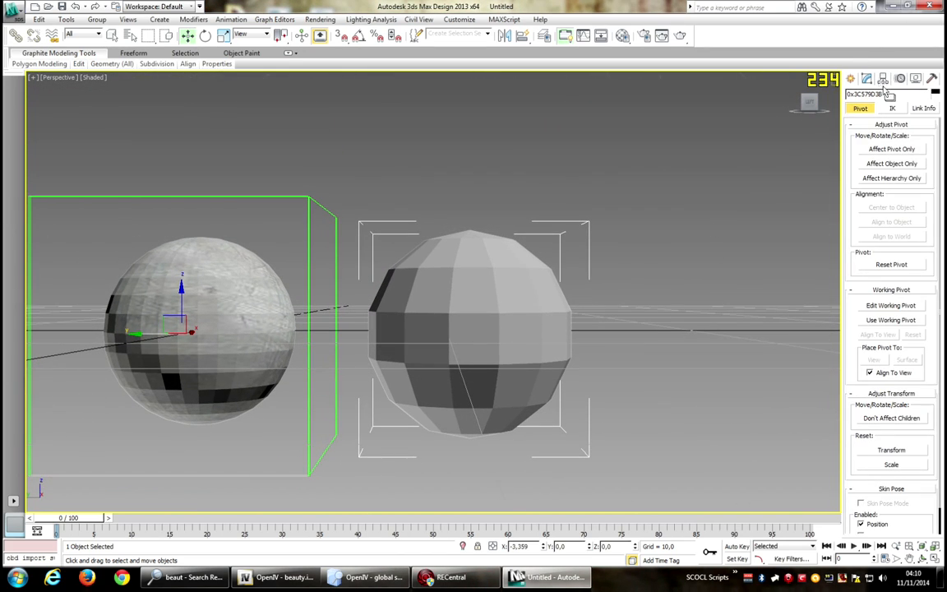
pyautogui.click(894, 151)
pyautogui.click(902, 208)
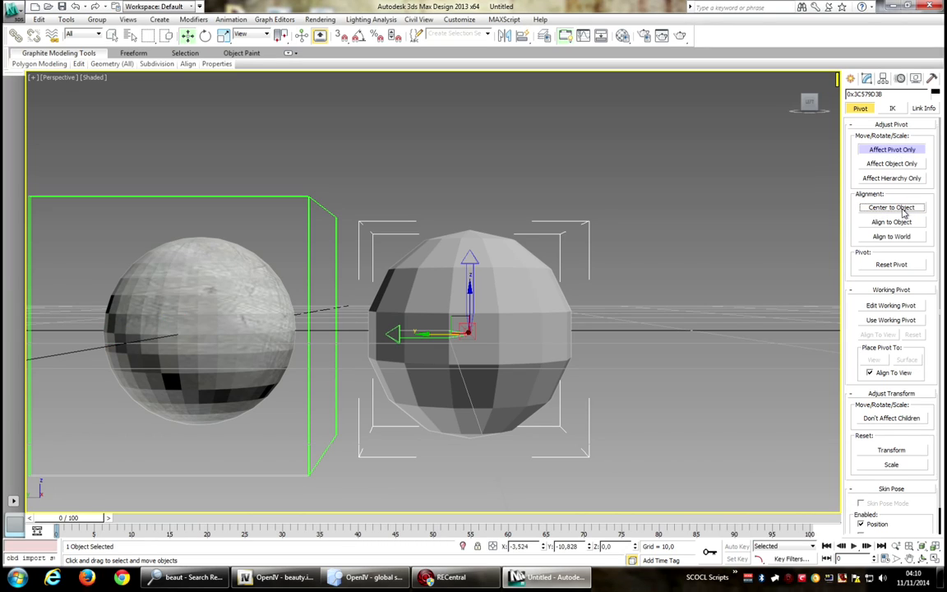
# Reset the imported sphere's transform and collapse its modifier stack to an Editable Poly.
pyautogui.click(933, 78)
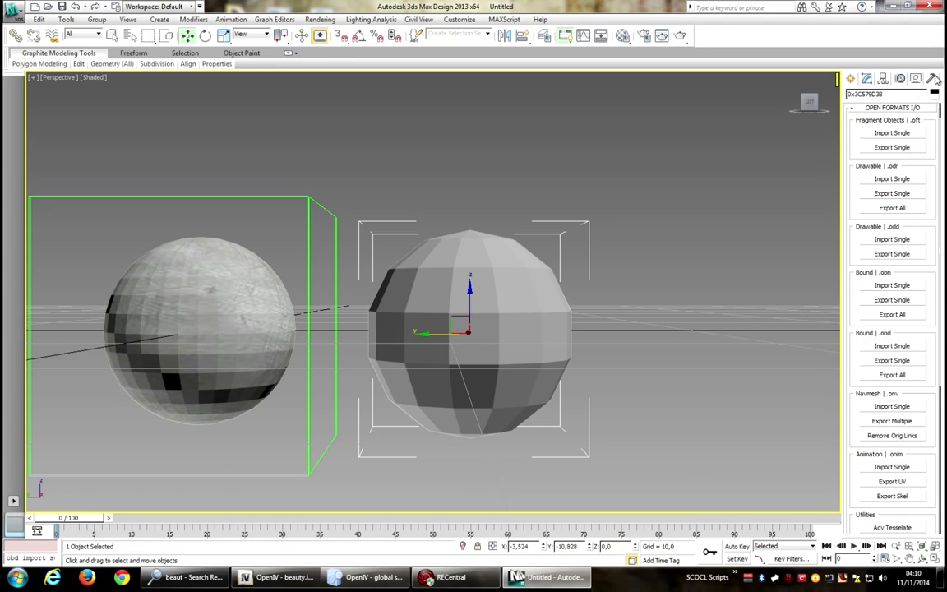
pyautogui.click(893, 109)
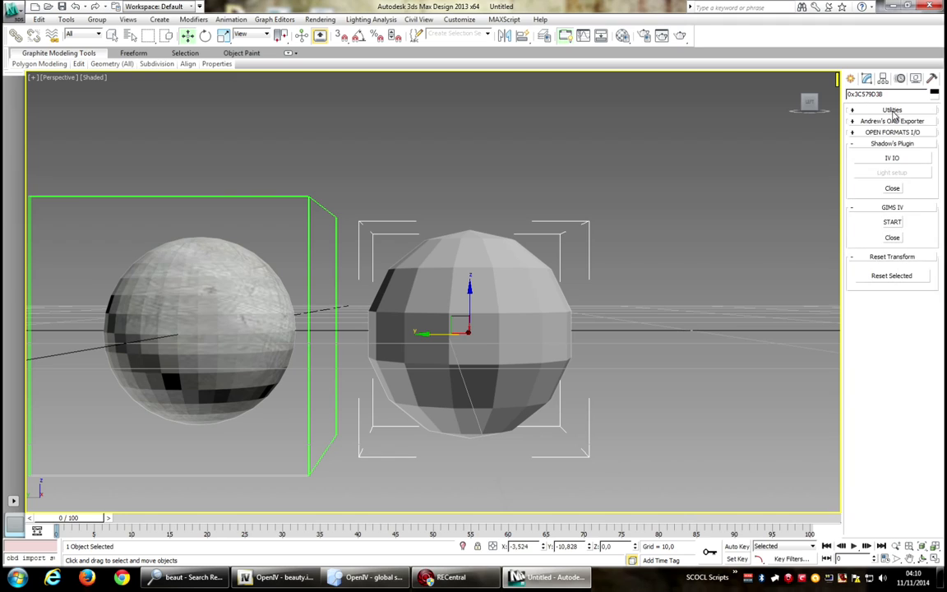
pyautogui.click(892, 277)
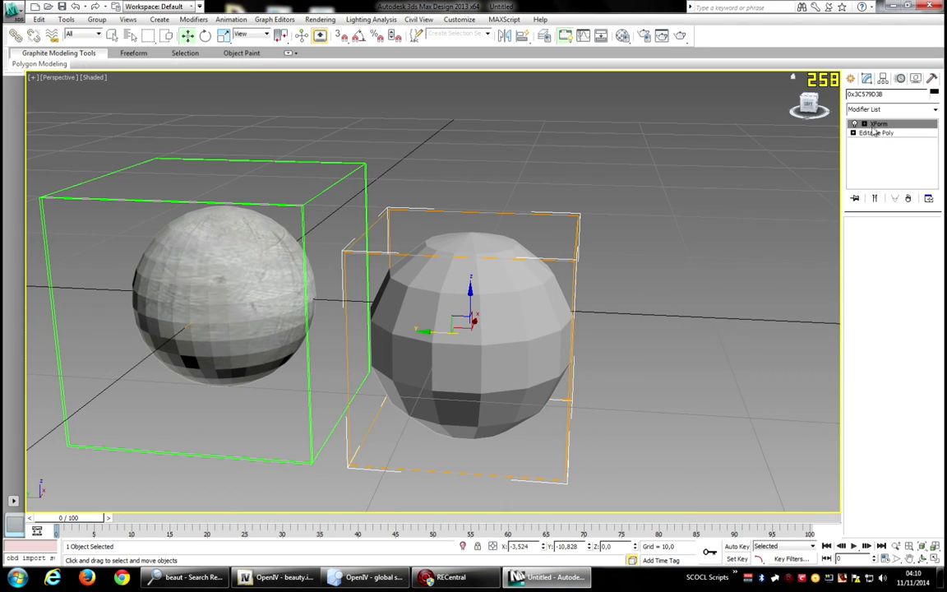
pyautogui.rightClick(874, 131)
pyautogui.click(827, 227)
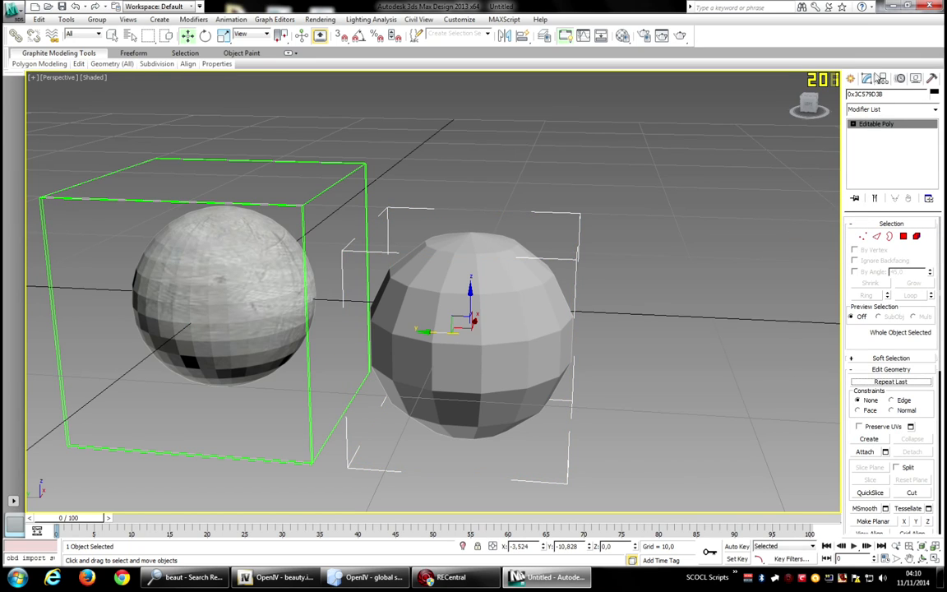
# Open the Material Editor and change the active material's type to OF IV Collision.
pyautogui.moveTo(809, 107); pyautogui.dragTo(808, 118)
pyautogui.moveTo(670, 256); pyautogui.dragTo(645, 205, button='middle')
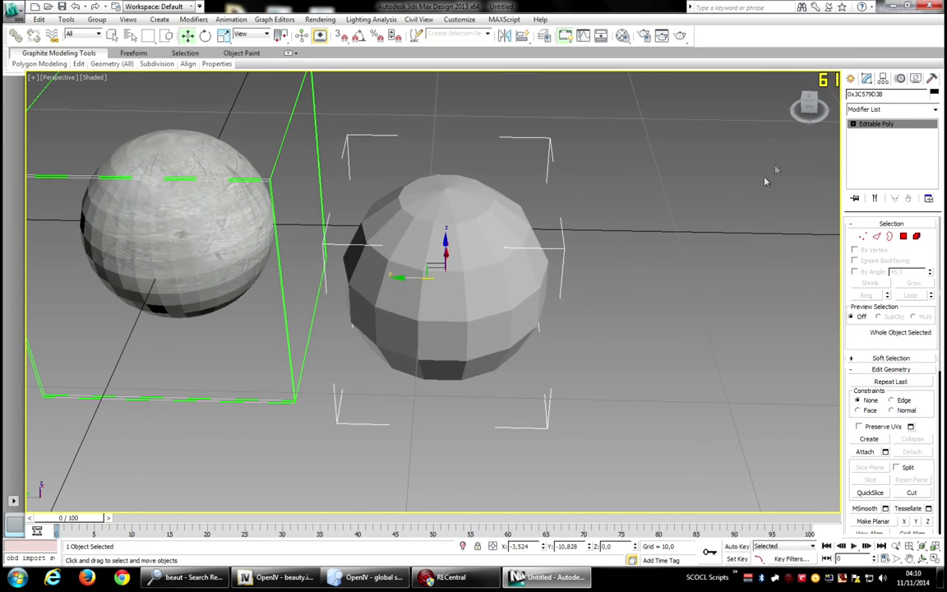
pyautogui.moveTo(810, 110); pyautogui.dragTo(738, 148)
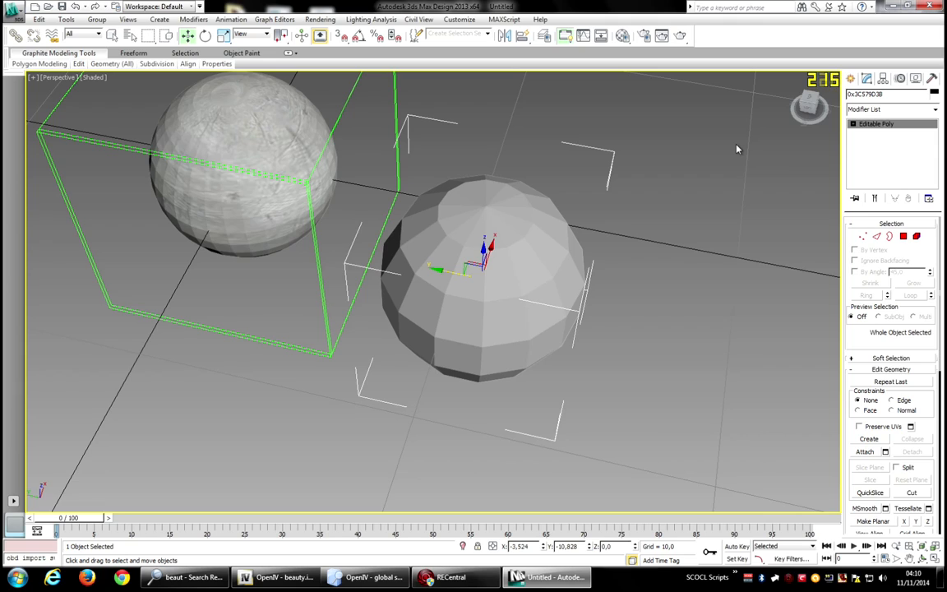
pyautogui.press('m')
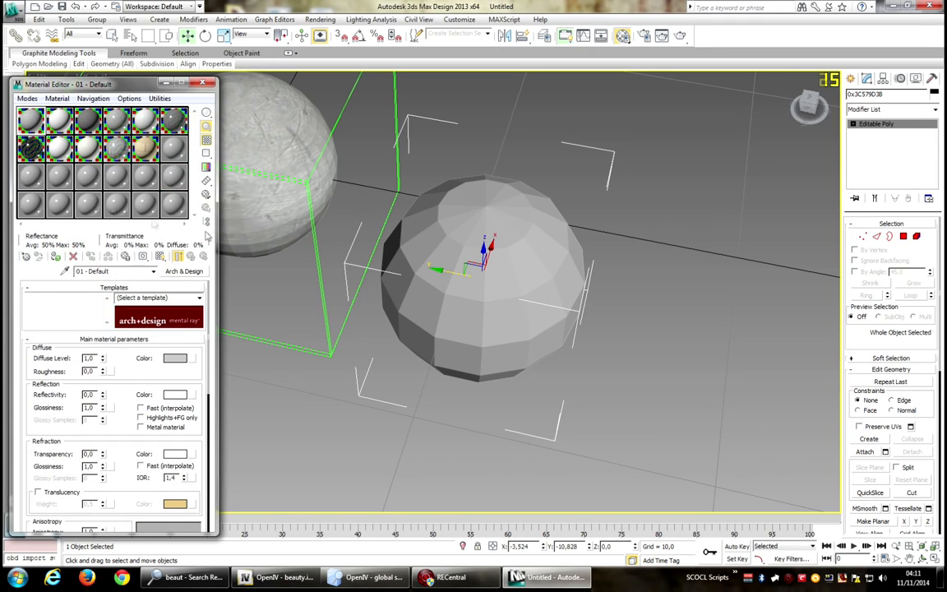
pyautogui.click(184, 272)
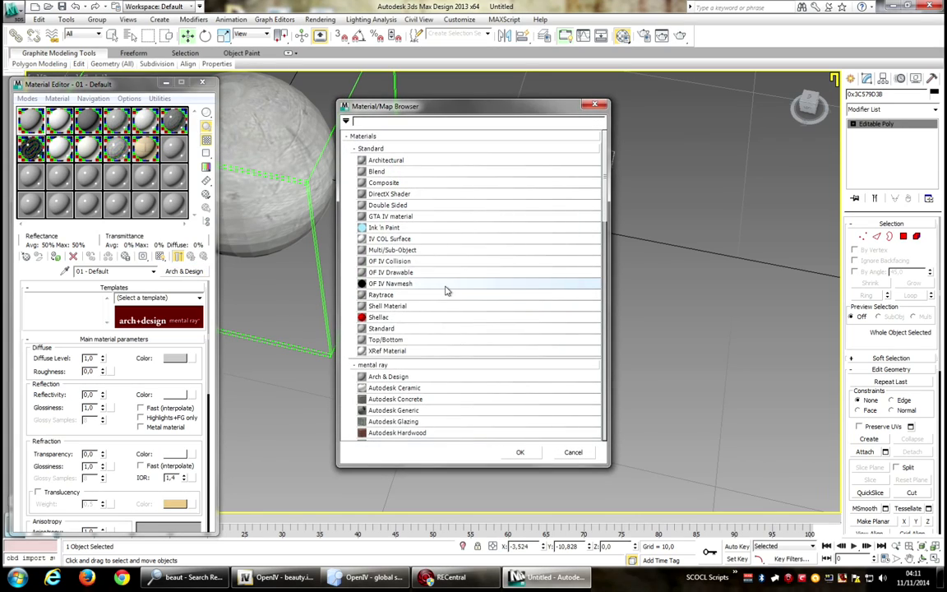
pyautogui.click(400, 262)
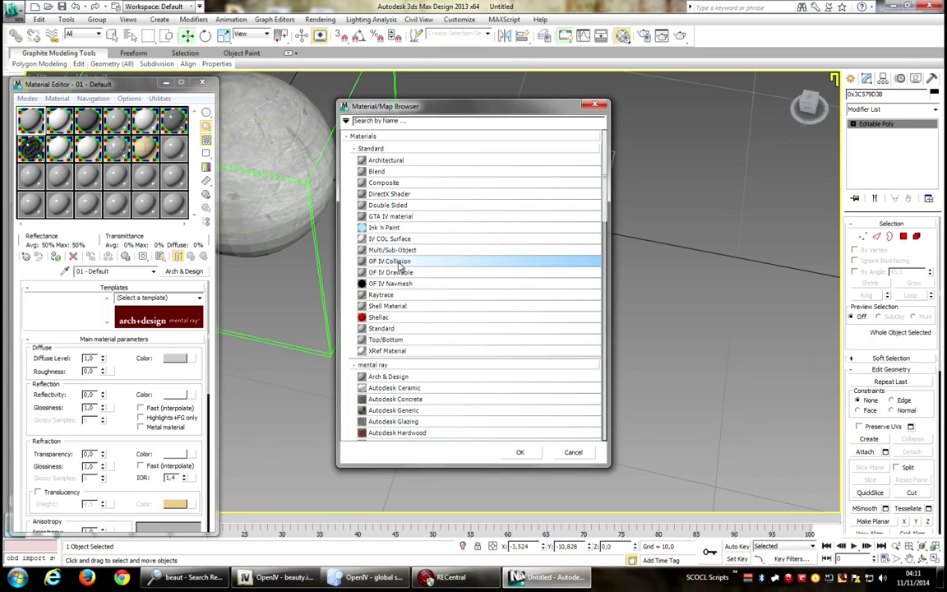
pyautogui.click(520, 452)
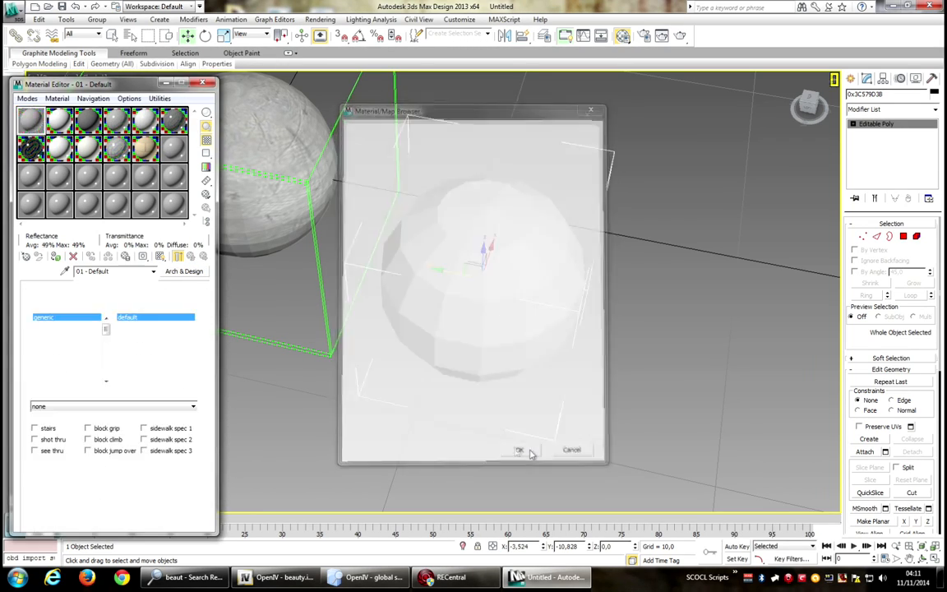
# Set the collision material's surface to metal with the fx_metal_gas_pipe_flame sub-type.
pyautogui.scroll(-3, 105, 356)
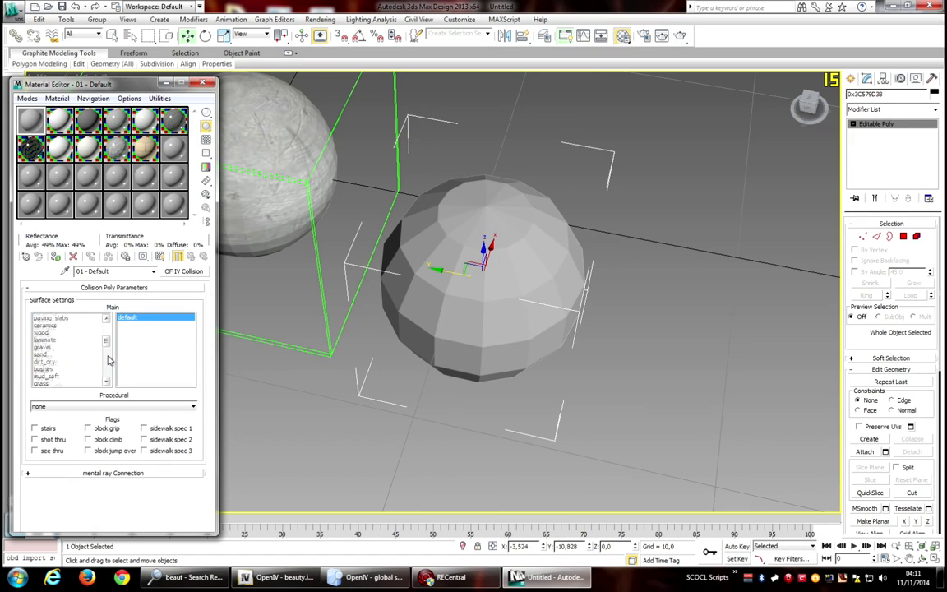
pyautogui.scroll(-3, 110, 370)
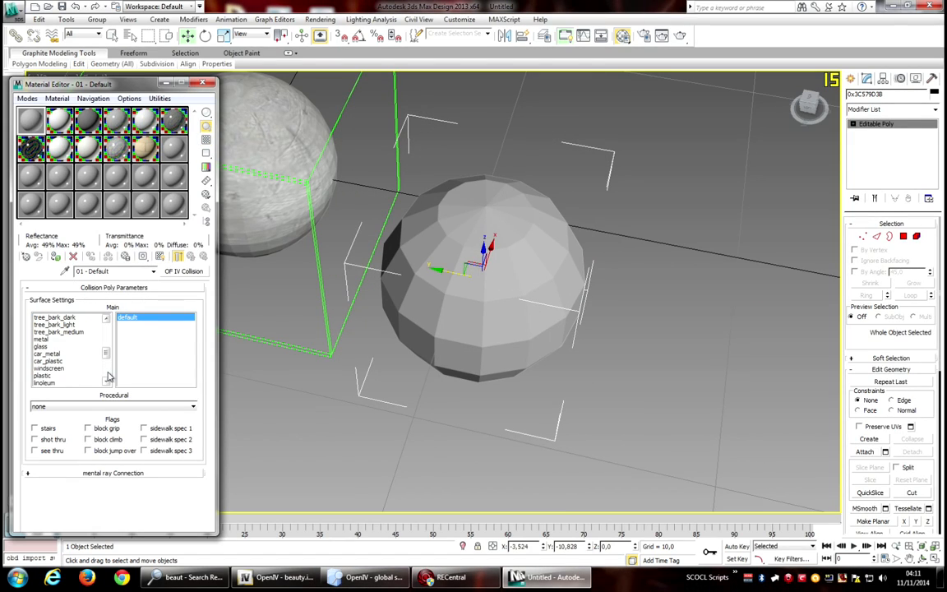
pyautogui.click(96, 339)
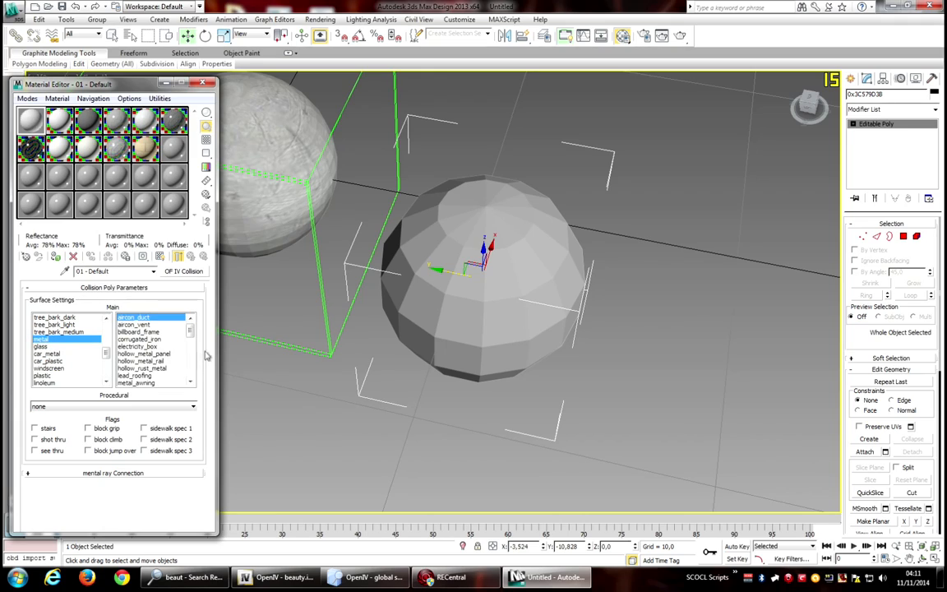
pyautogui.scroll(-6, 188, 366)
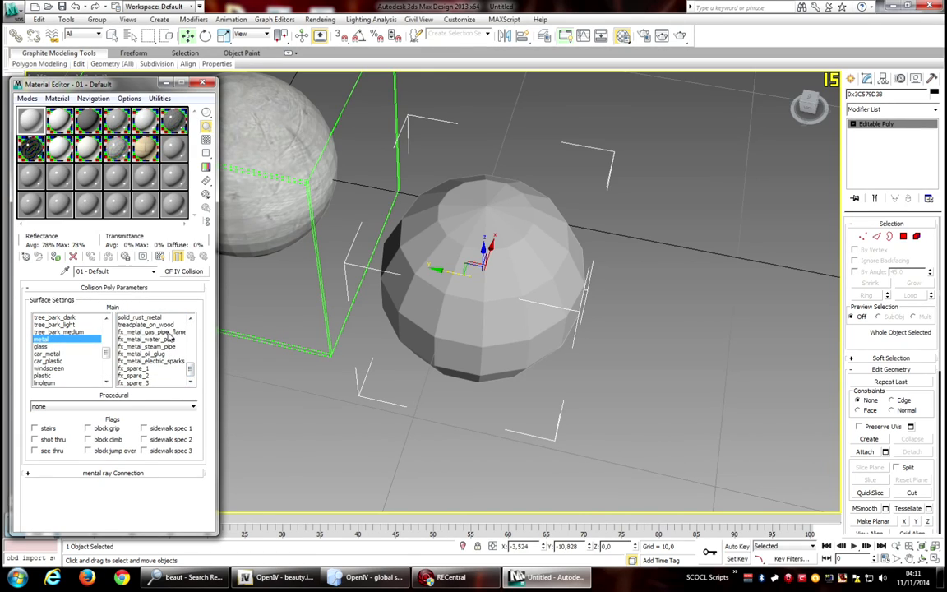
pyautogui.click(169, 333)
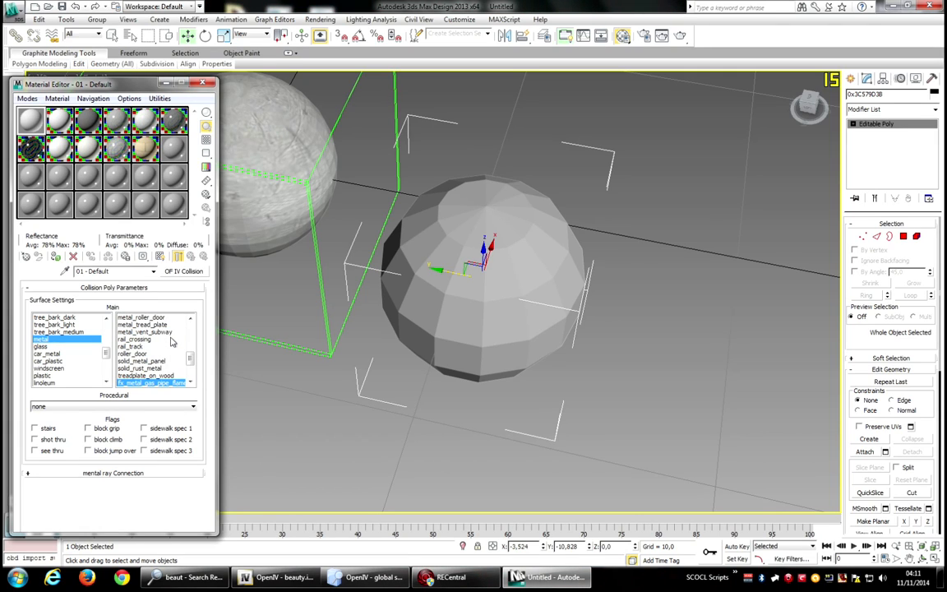
# Switch to a front view and select the top cap polygons of the collision sphere in Polygon mode.
pyautogui.moveTo(807, 110); pyautogui.dragTo(812, 102)
pyautogui.click(812, 110)
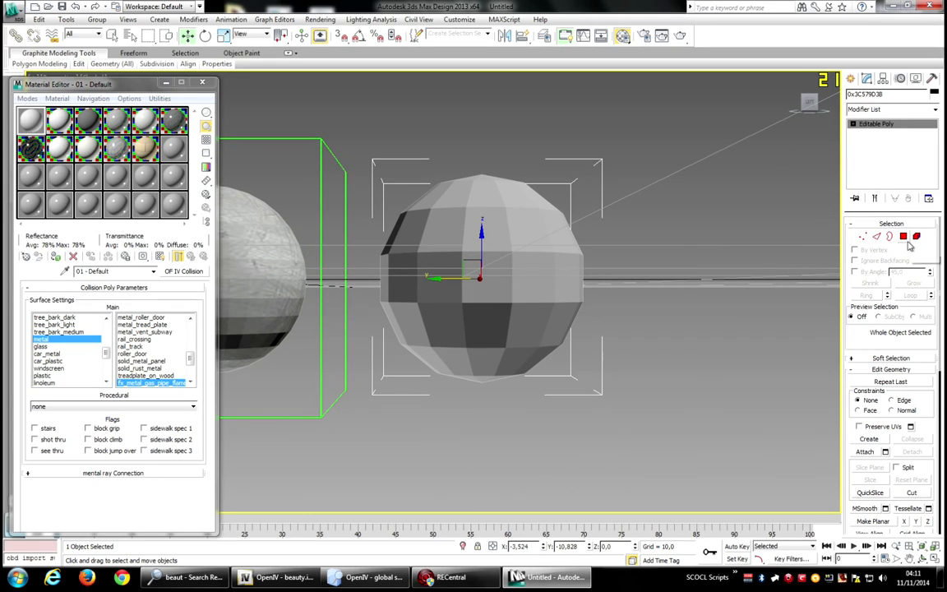
pyautogui.click(903, 236)
pyautogui.click(588, 229)
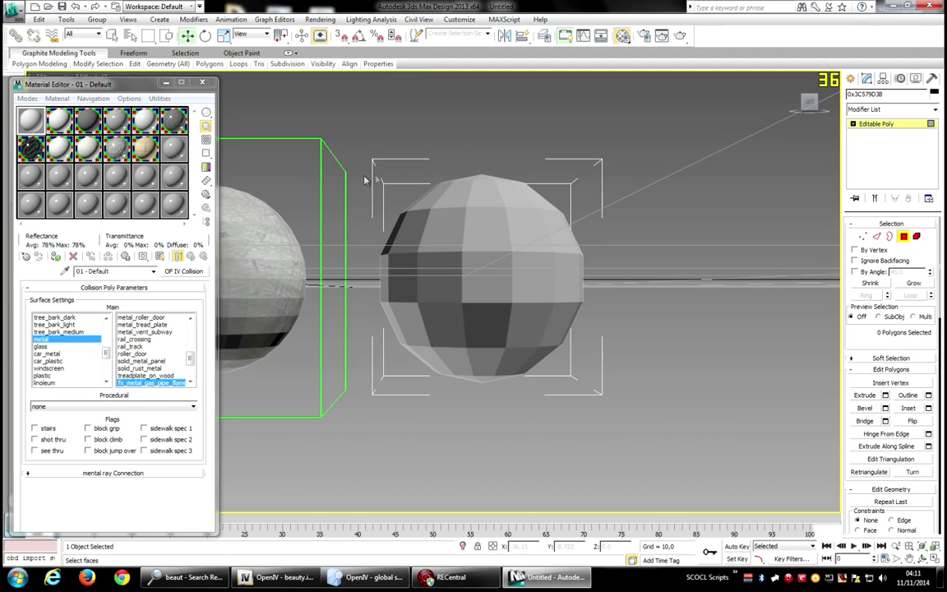
pyautogui.moveTo(363, 175); pyautogui.dragTo(593, 202)
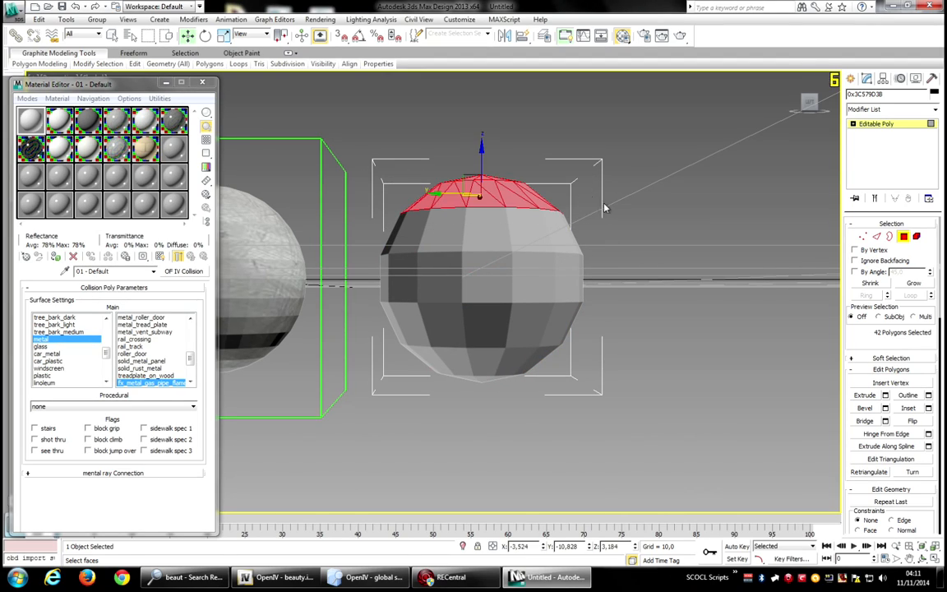
# Add the bottom cap polygons to the selection and assign the metal collision material to both caps.
pyautogui.keyDown('ctrl'); pyautogui.moveTo(637, 411); pyautogui.dragTo(508, 385); pyautogui.keyUp('ctrl')
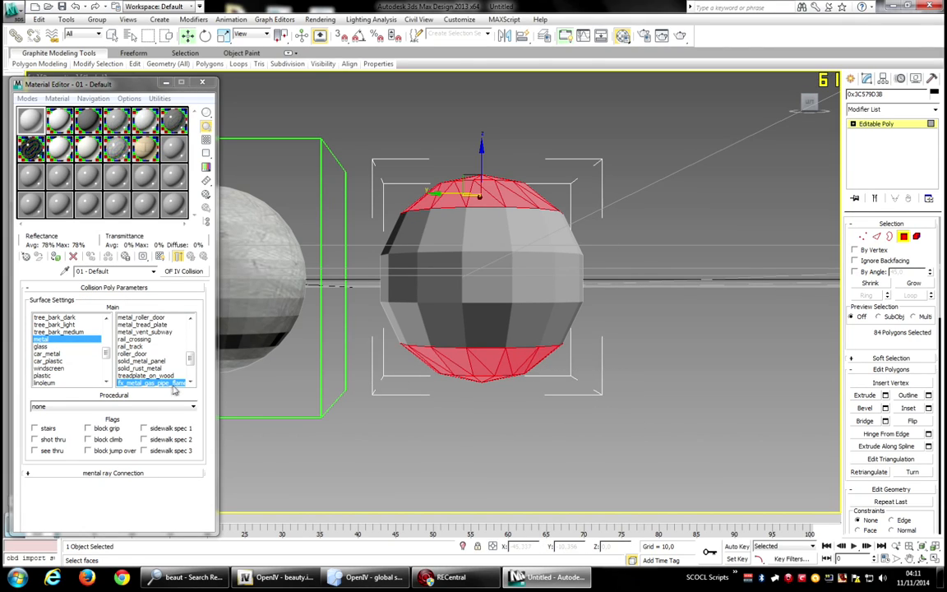
pyautogui.click(57, 98)
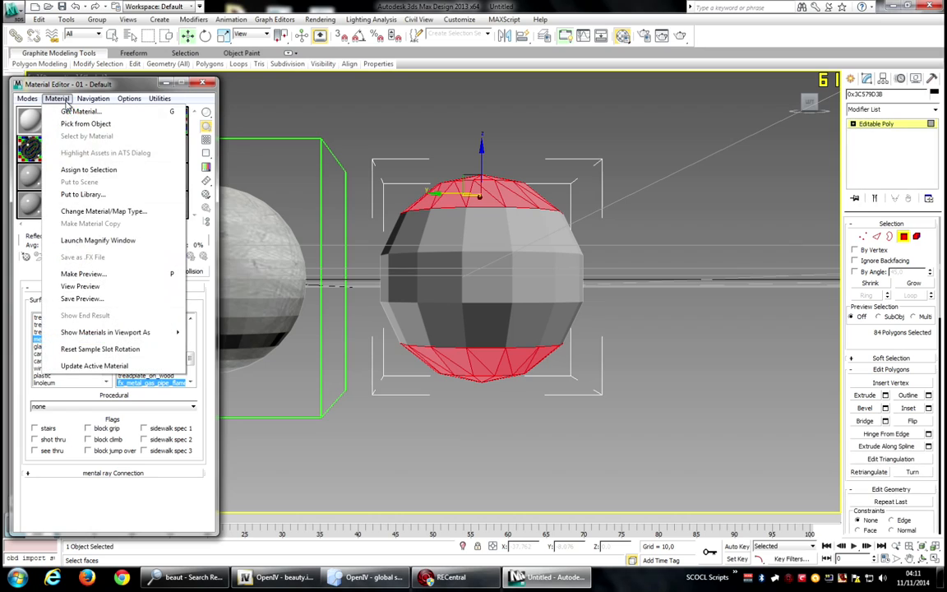
pyautogui.click(91, 168)
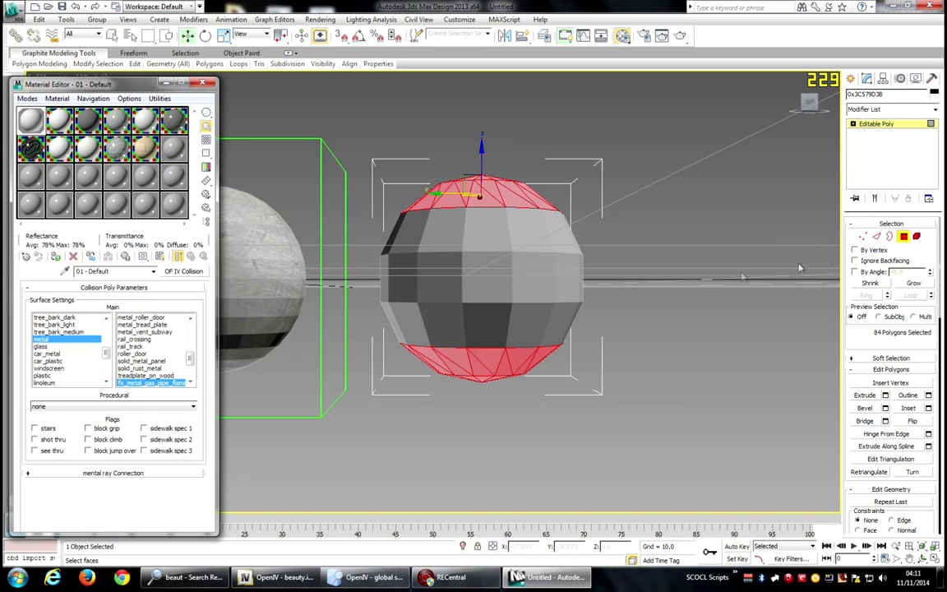
# Invert the polygon selection to the sphere's middle band and set a second material slot's type to OF IV Collision.
pyautogui.hotkey('ctrl', 'i')
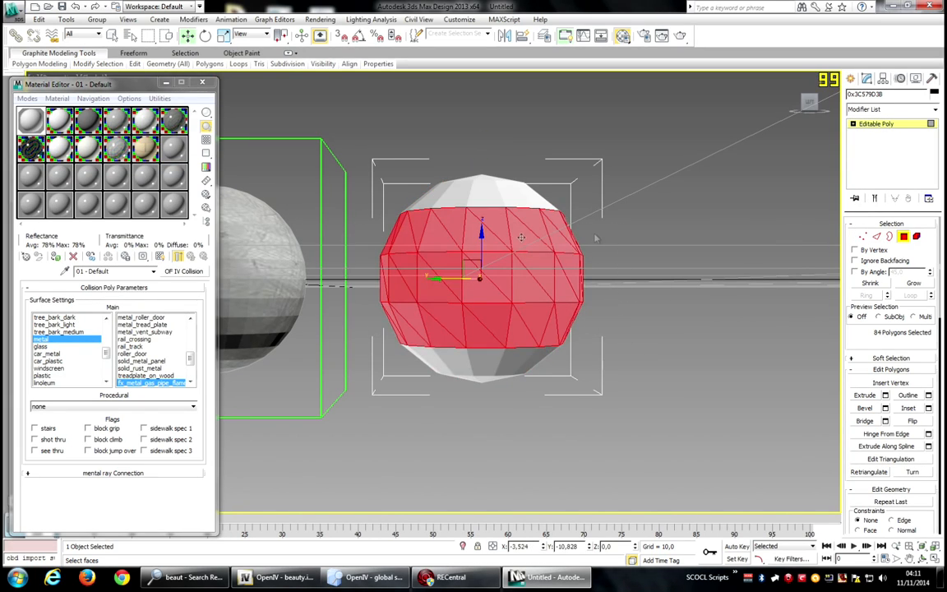
pyautogui.moveTo(814, 107)
pyautogui.mouseDown()
pyautogui.moveTo(758, 138)
pyautogui.moveTo(801, 121)
pyautogui.mouseUp()
pyautogui.click(48, 112)
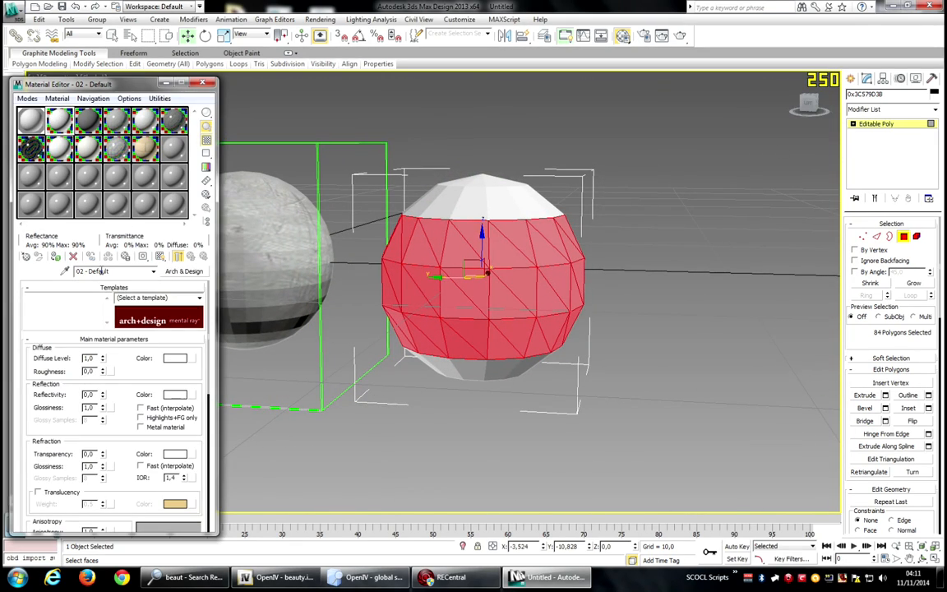
pyautogui.click(185, 271)
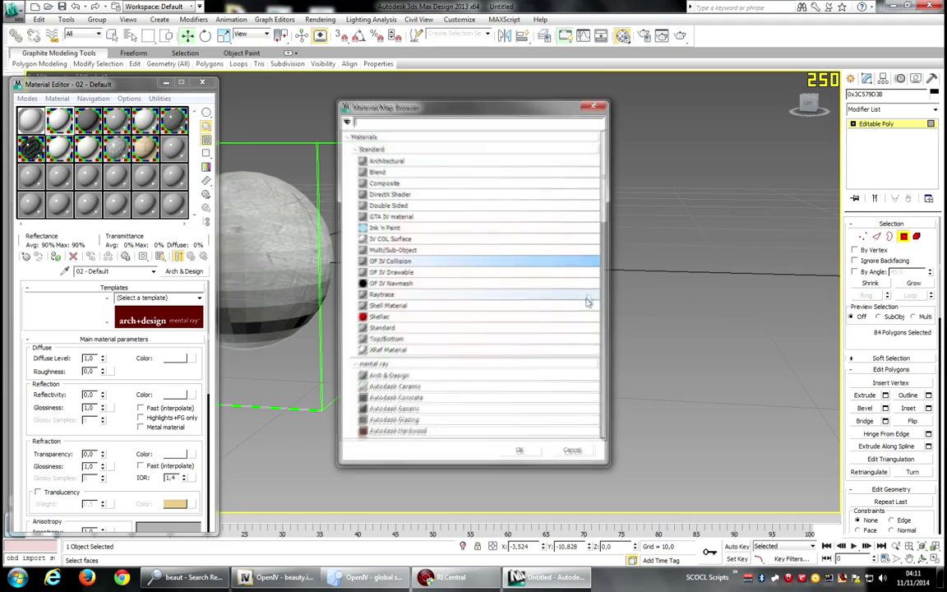
pyautogui.click(519, 453)
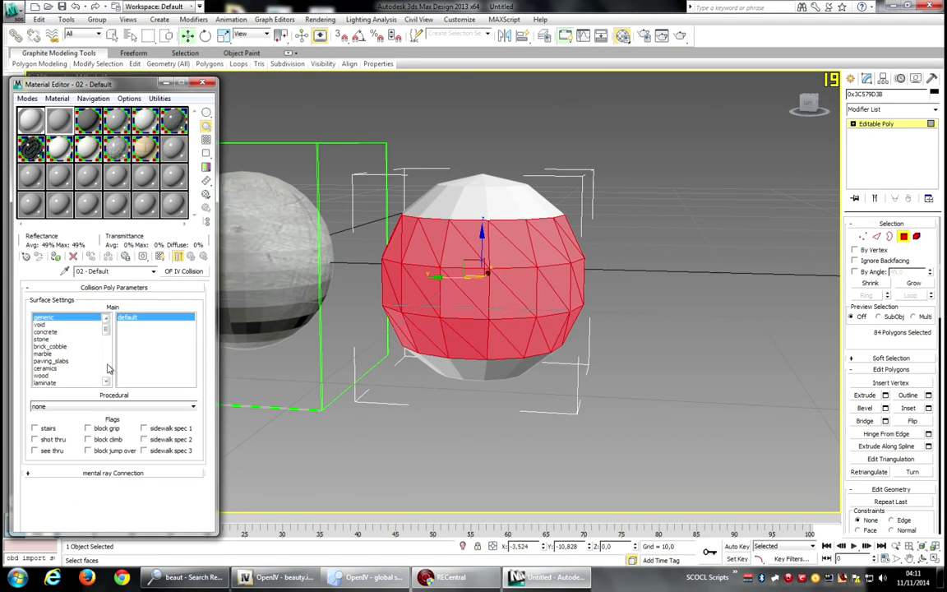
# Set the new material's surface to metal with the fx_metal_water_pipe sub-type and assign it to the middle band polygons.
pyautogui.scroll(-10, 108, 370)
pyautogui.click(41, 338)
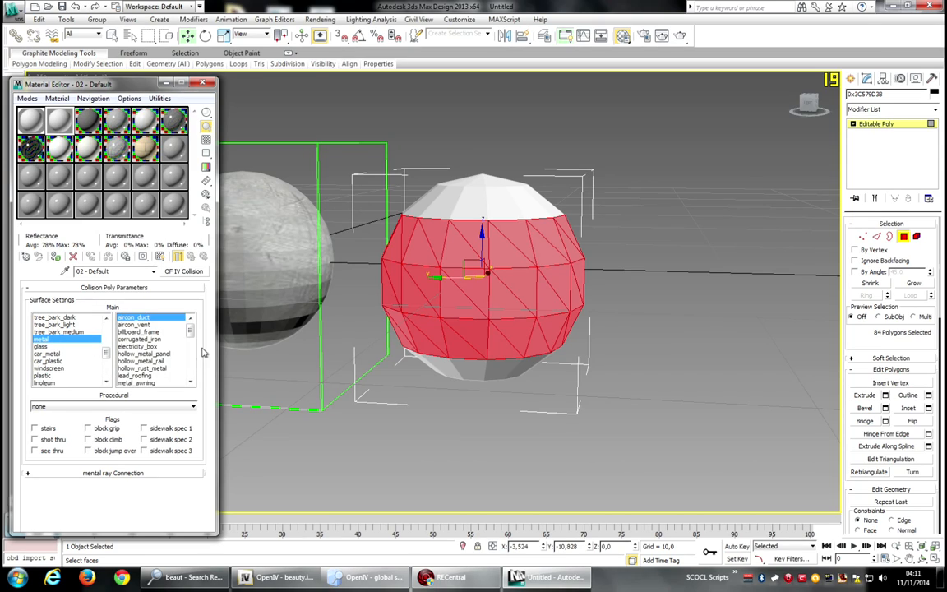
pyautogui.scroll(-7, 190, 362)
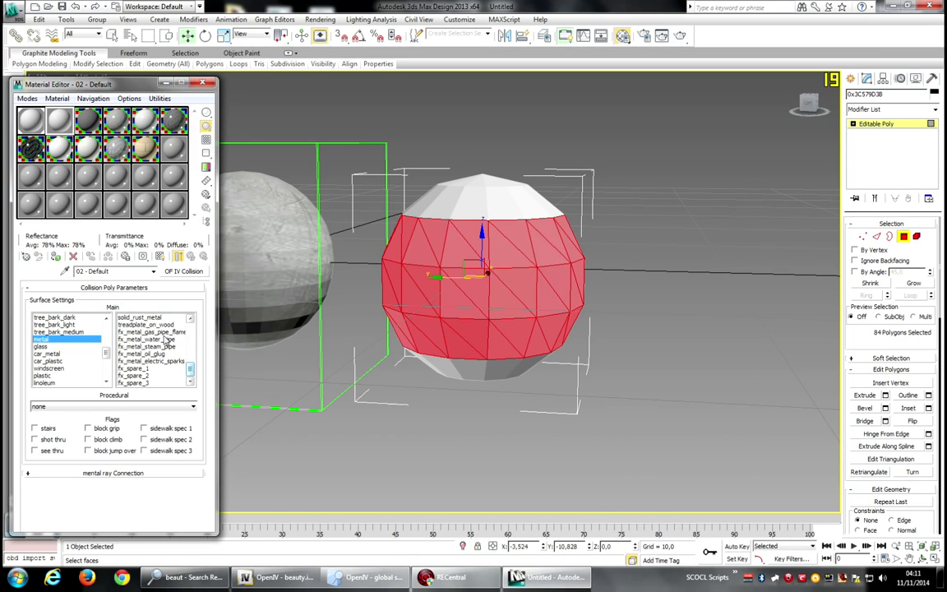
pyautogui.click(148, 339)
pyautogui.scroll(2, 165, 346)
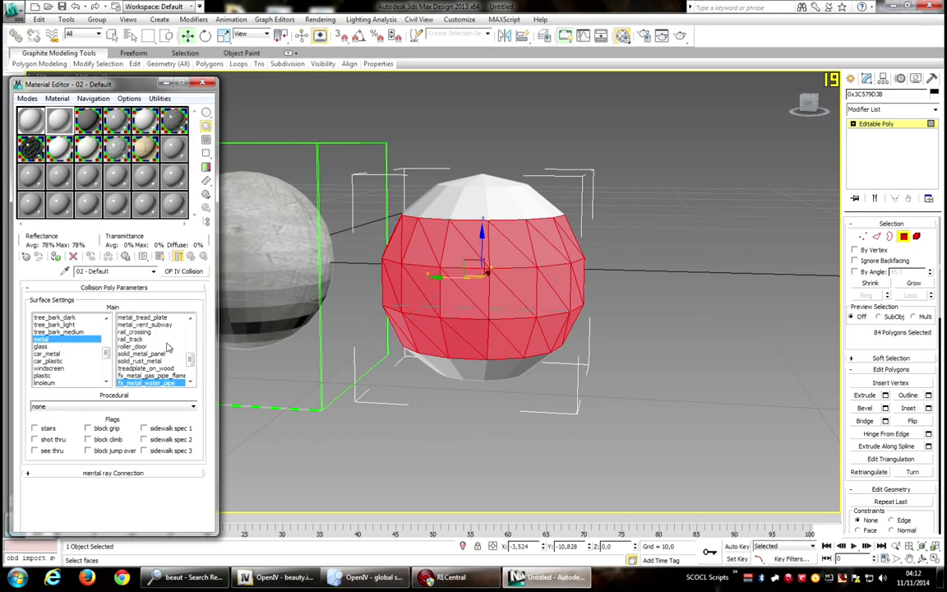
pyautogui.click(56, 98)
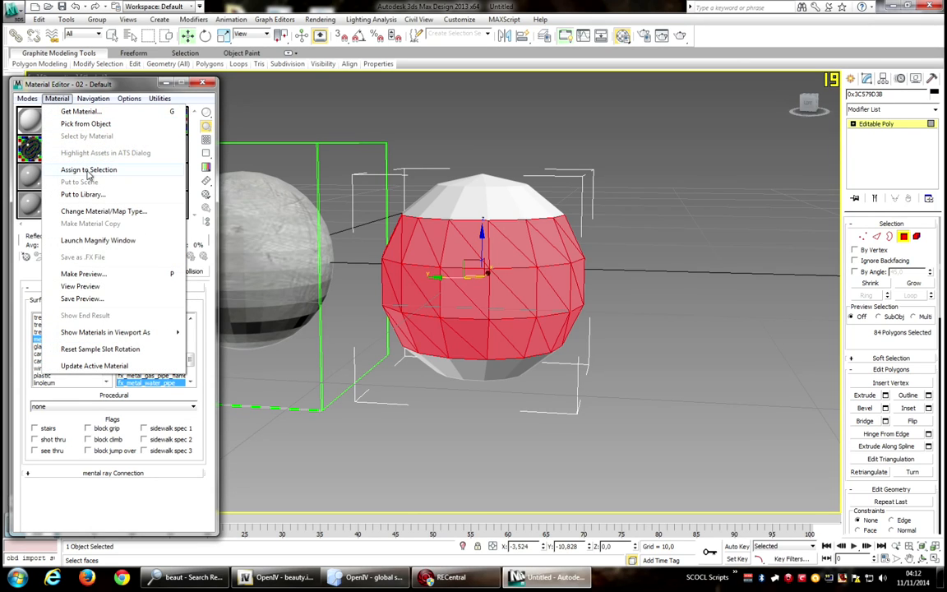
pyautogui.click(89, 170)
# Clear the polygon selection, close the Material Editor, and select the collision sphere object.
pyautogui.click(627, 201)
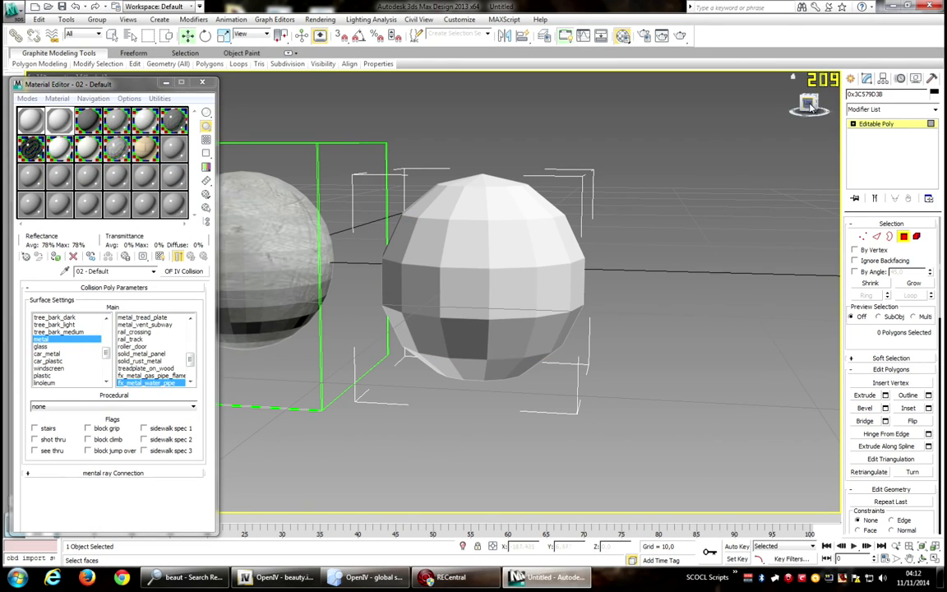
pyautogui.moveTo(812, 107); pyautogui.dragTo(827, 133)
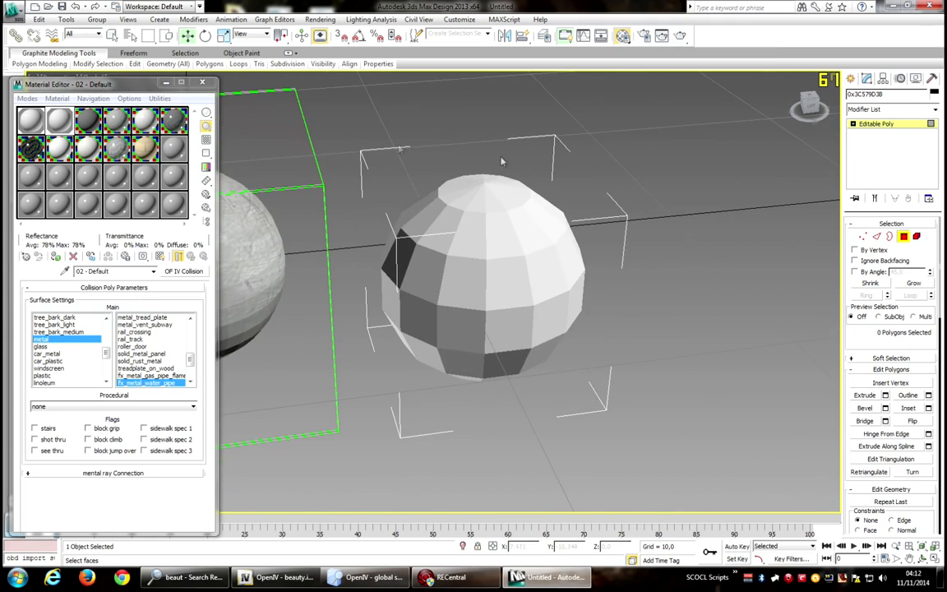
pyautogui.press('m')
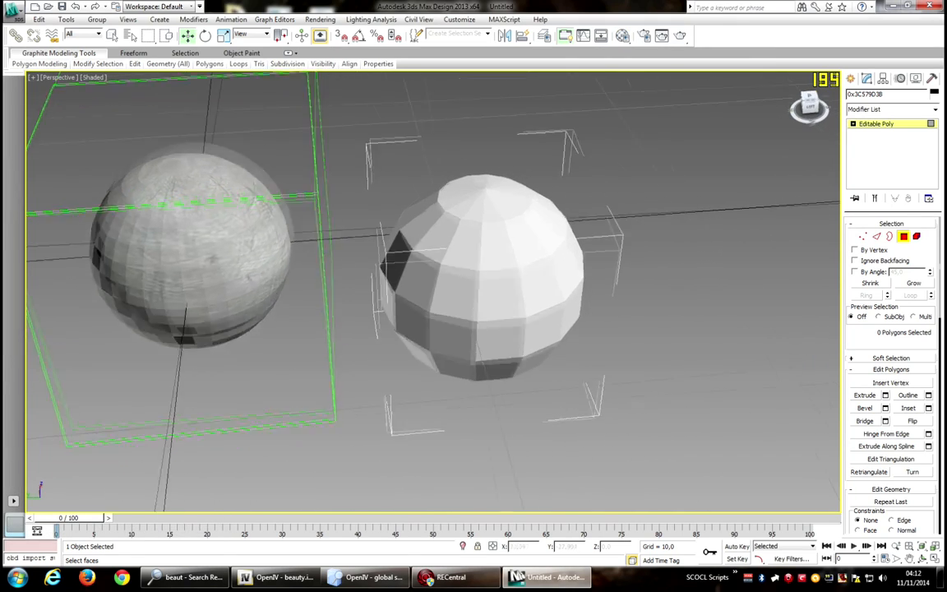
pyautogui.click(666, 260)
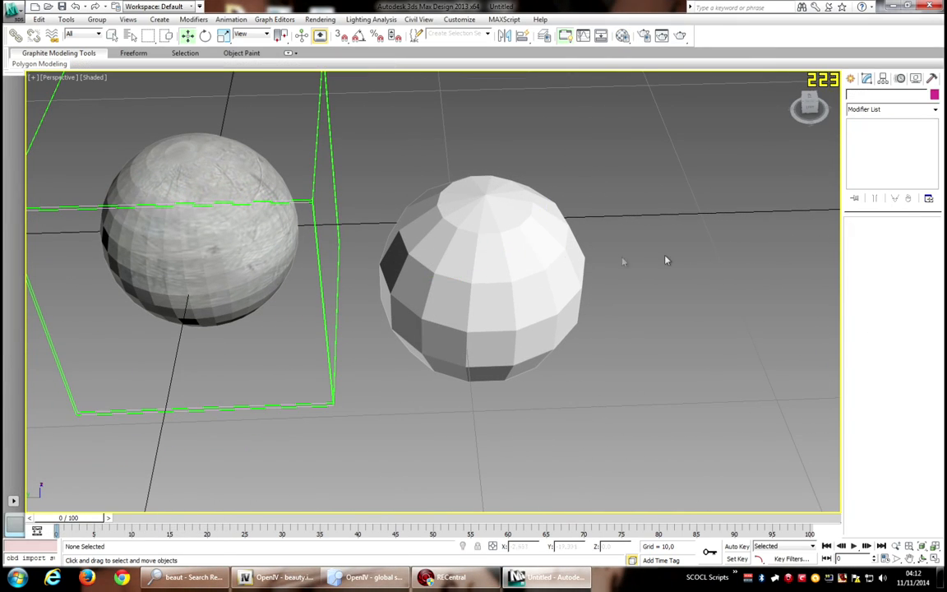
pyautogui.click(538, 257)
pyautogui.moveTo(811, 108)
pyautogui.mouseDown()
pyautogui.moveTo(761, 82)
pyautogui.moveTo(793, 112)
pyautogui.mouseUp()
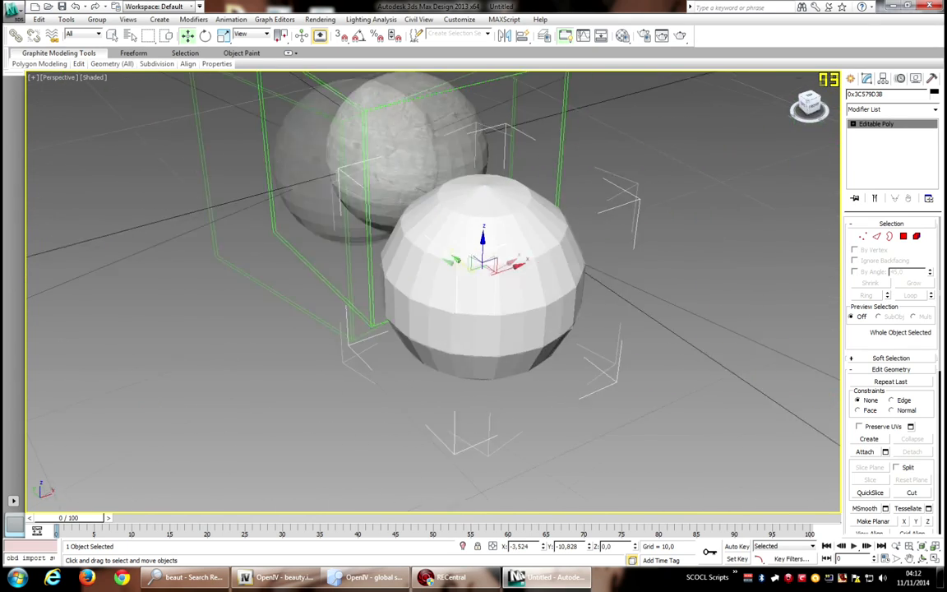
# Open the Open Formats I/O utility and select the bd_tempcol helper through the Schematic View.
pyautogui.click(932, 80)
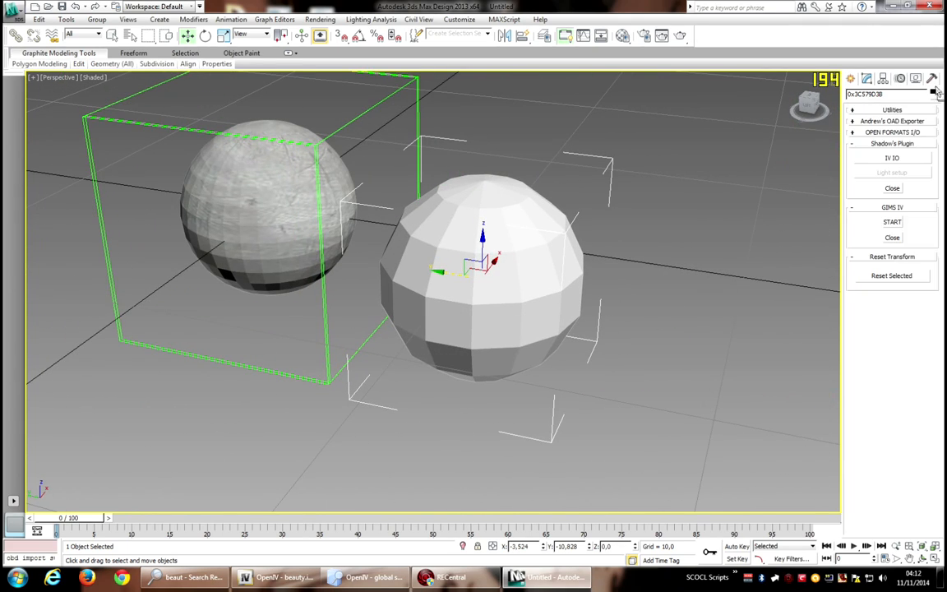
pyautogui.click(910, 133)
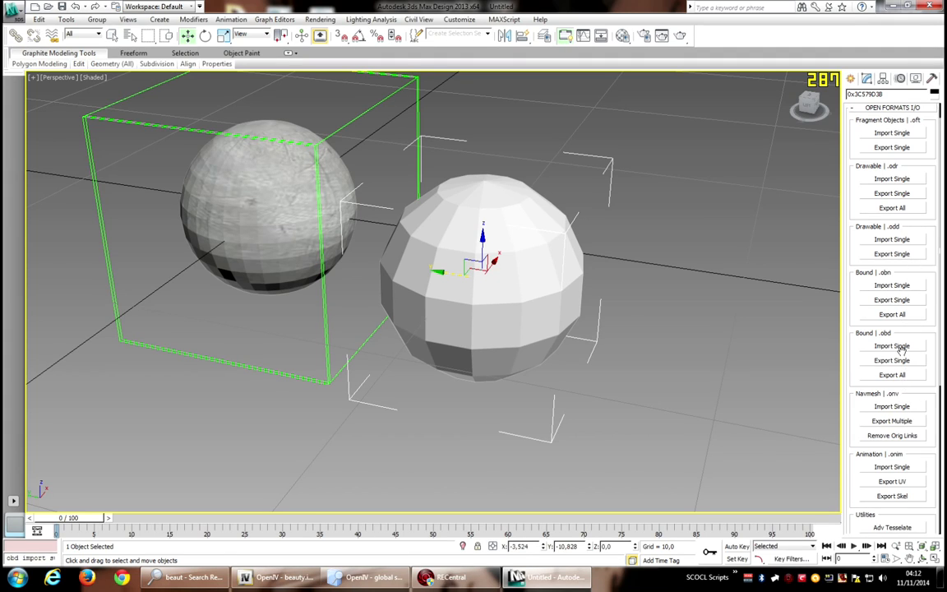
pyautogui.click(544, 34)
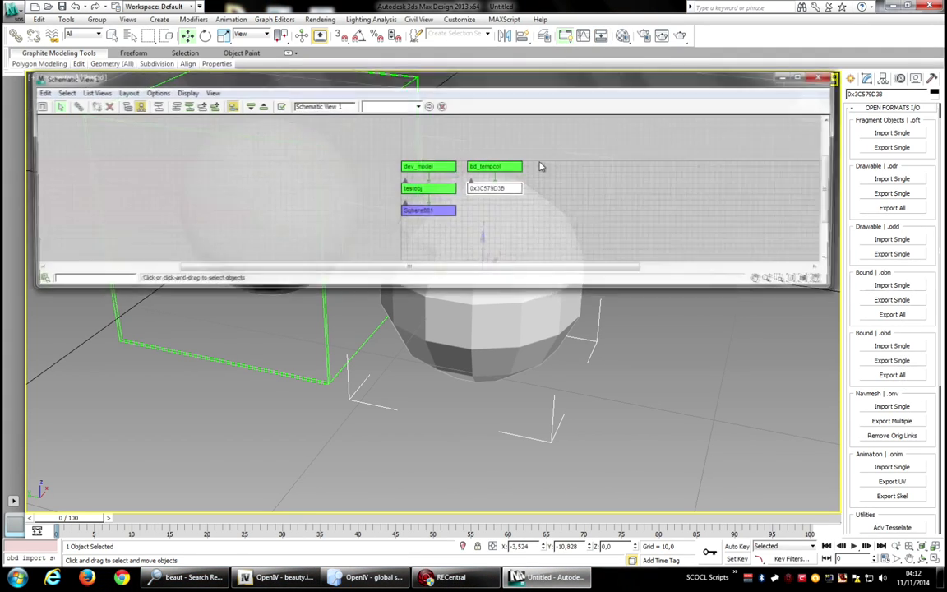
pyautogui.click(515, 167)
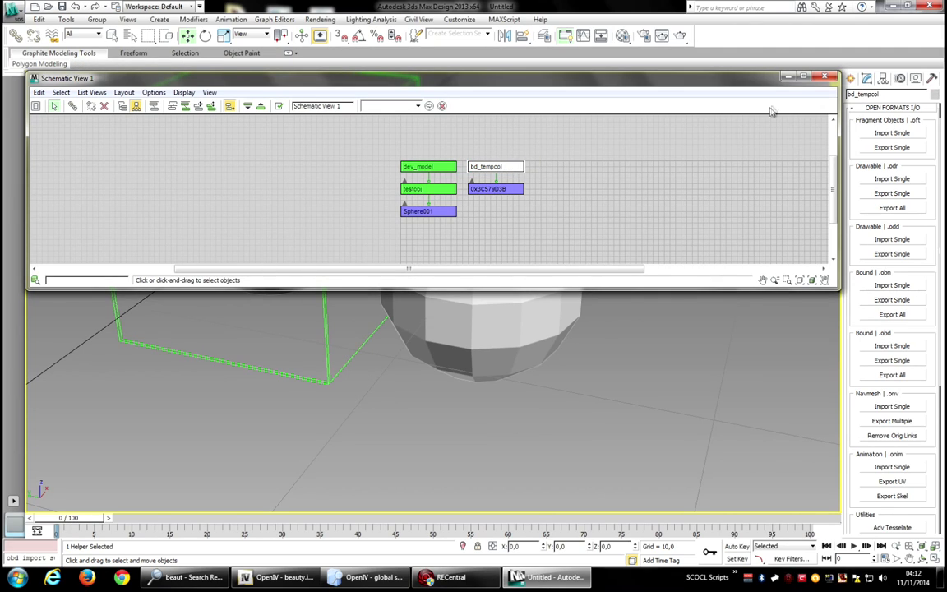
pyautogui.click(828, 77)
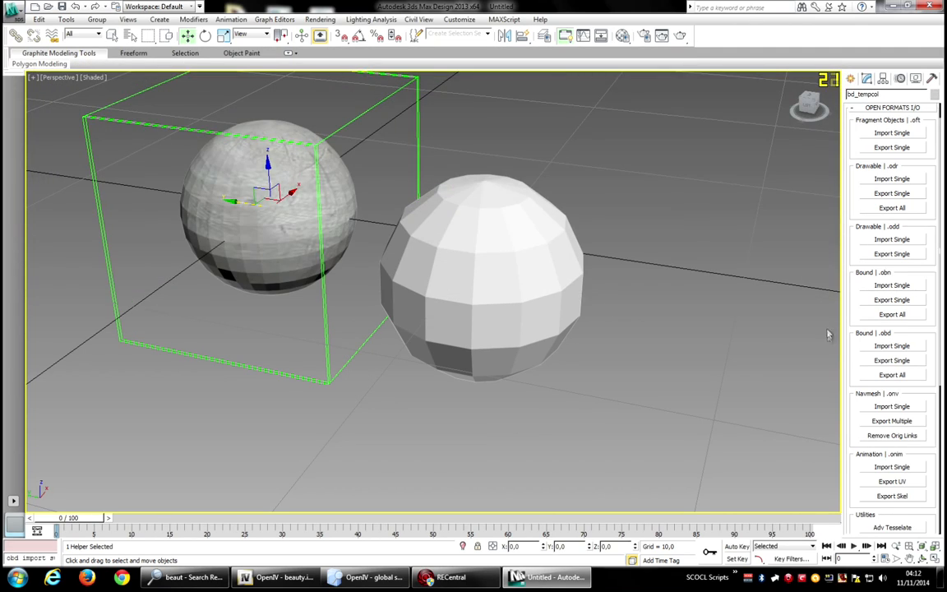
# Export the bound as a single .obd file to the Desktop and close the export log.
pyautogui.click(903, 361)
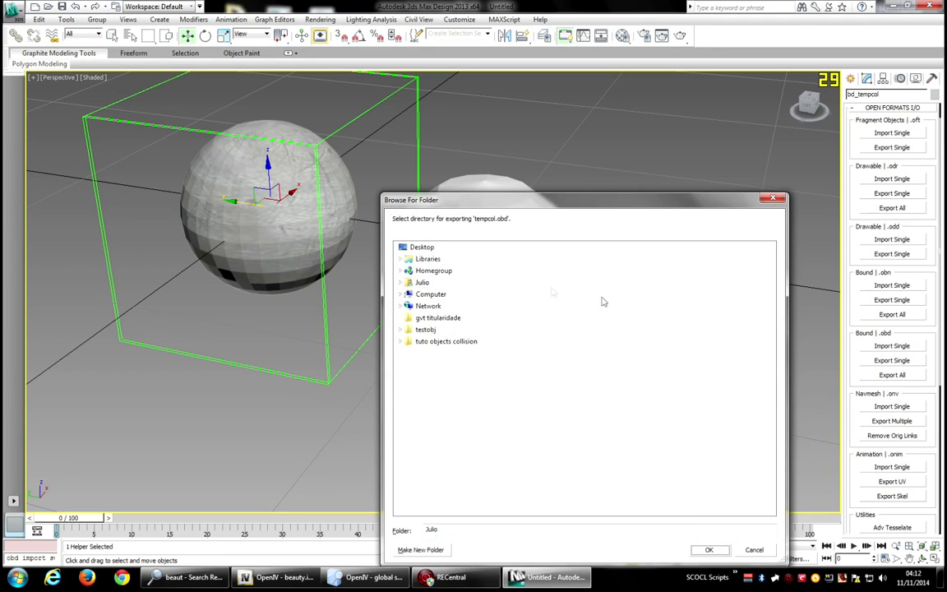
pyautogui.click(422, 247)
pyautogui.click(709, 549)
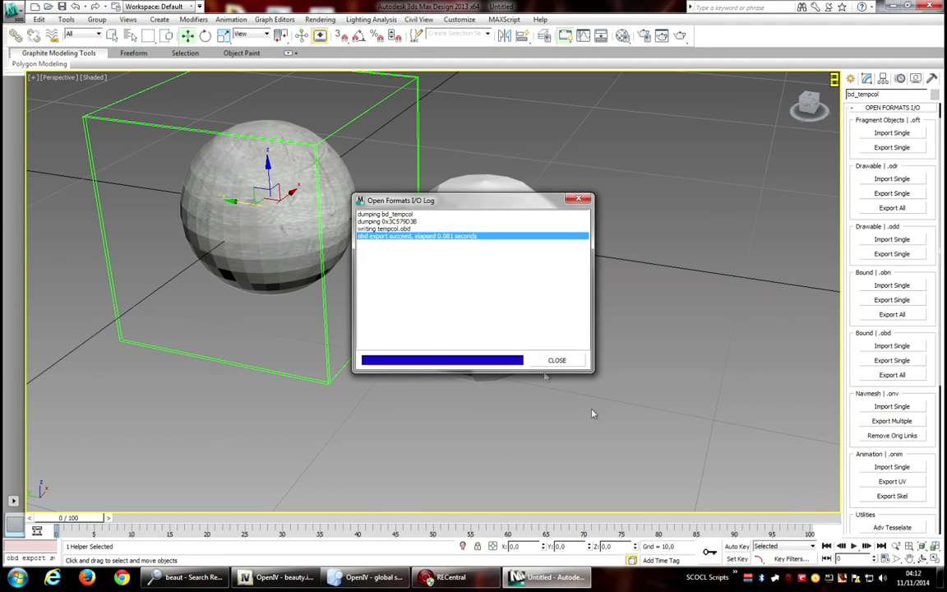
pyautogui.click(556, 360)
# Switch to OpenIV and import tempcol.obd from the Desktop into beauty.img as an openFormats file.
pyautogui.hotkey('alt', 'Tab')
pyautogui.rightClick(634, 284)
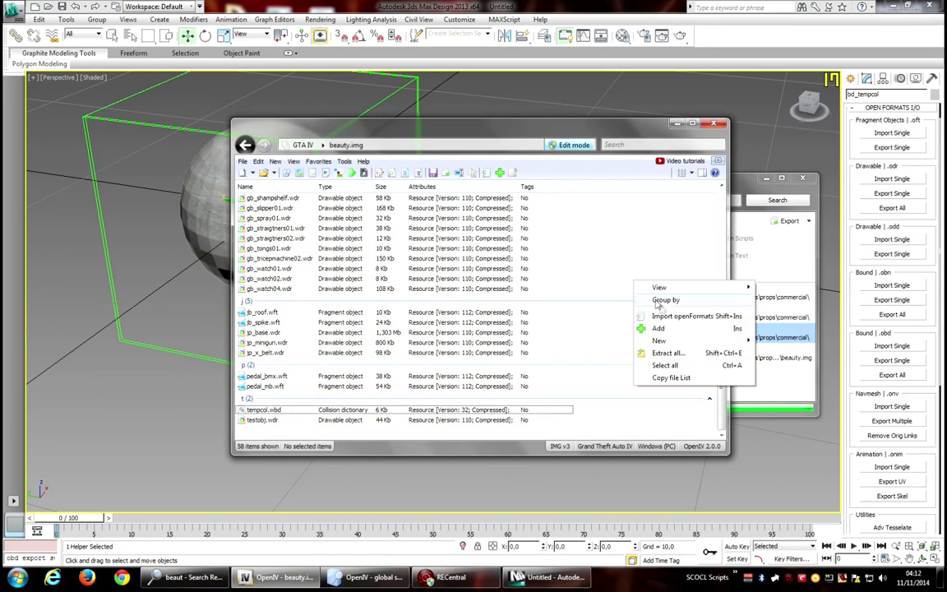
pyautogui.click(668, 317)
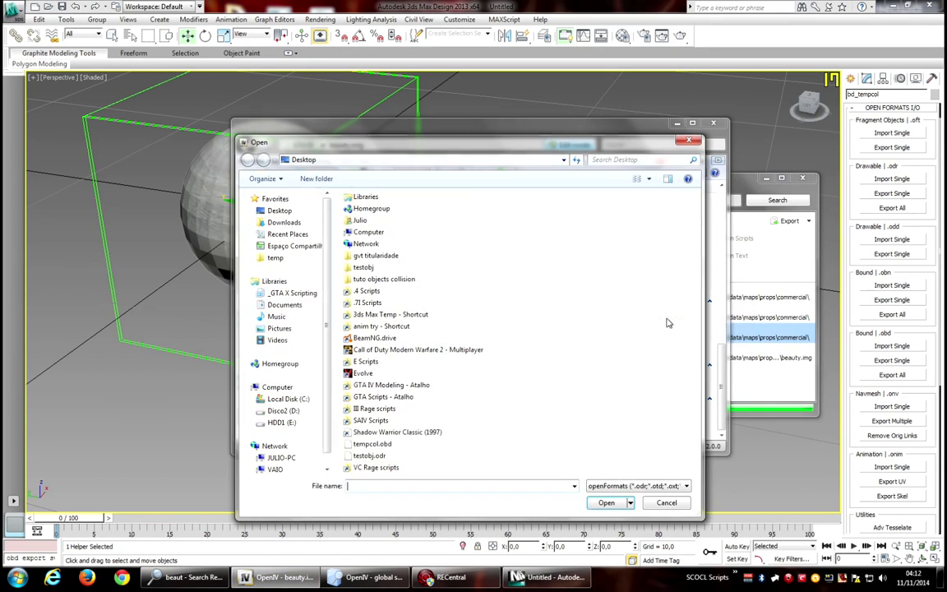
pyautogui.click(383, 445)
pyautogui.click(609, 502)
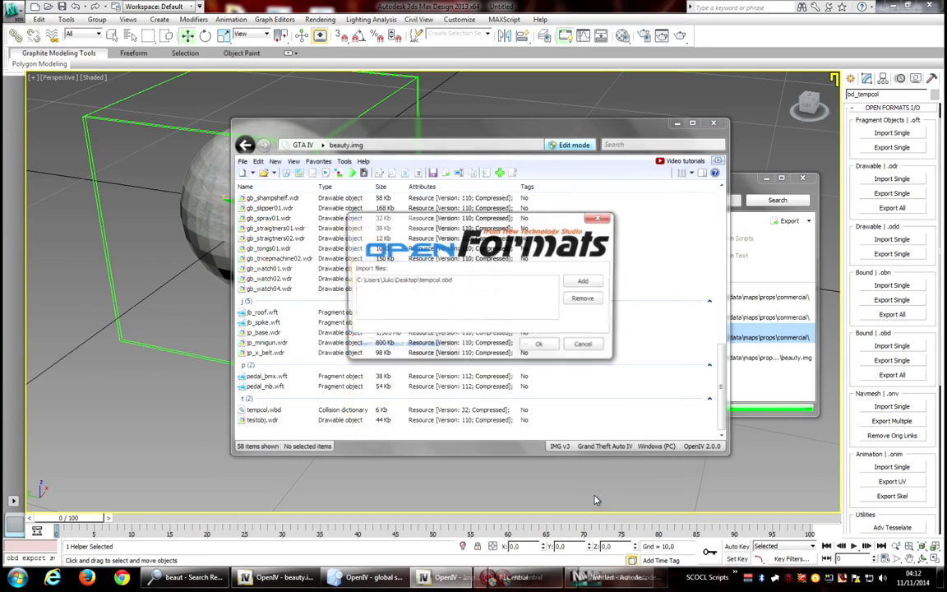
pyautogui.click(539, 345)
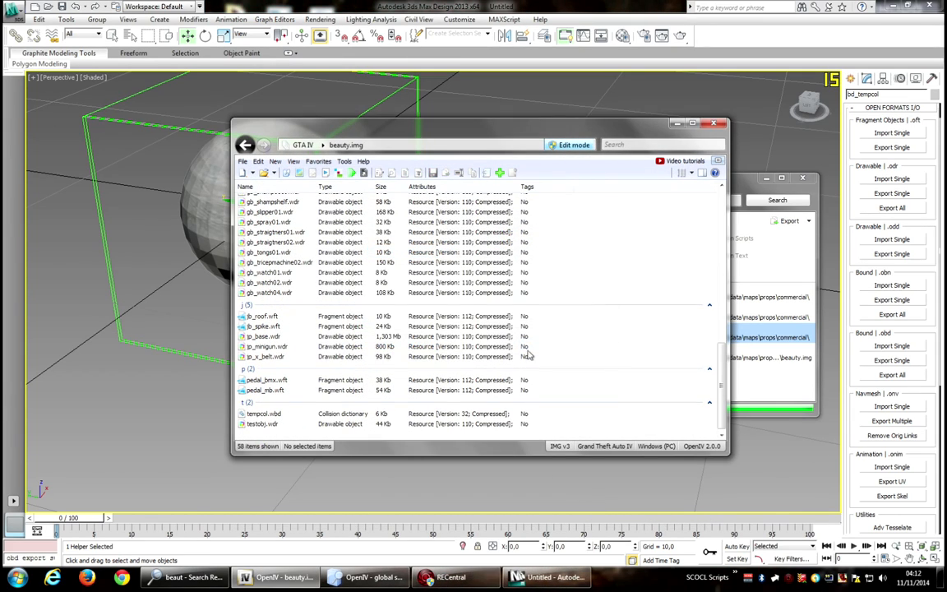
# Open tempcol.wbd in the collision viewer to inspect the imported collision mesh.
pyautogui.doubleClick(265, 415)
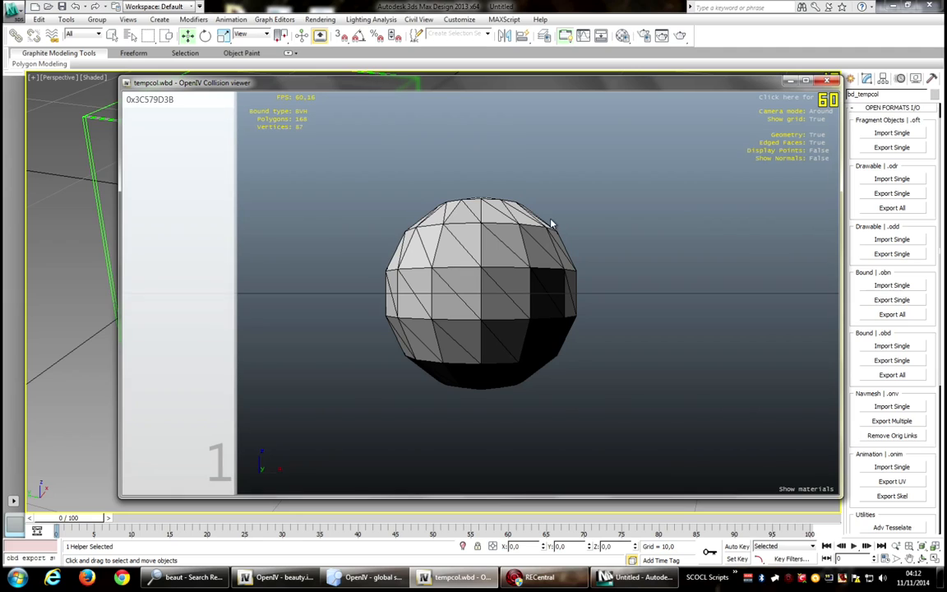
pyautogui.click(827, 82)
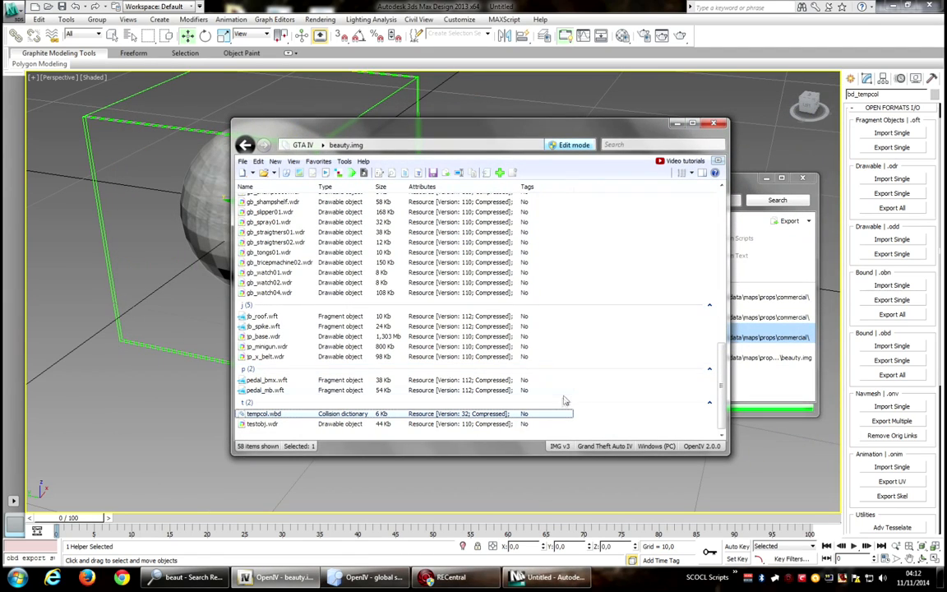
pyautogui.moveTo(542, 577)
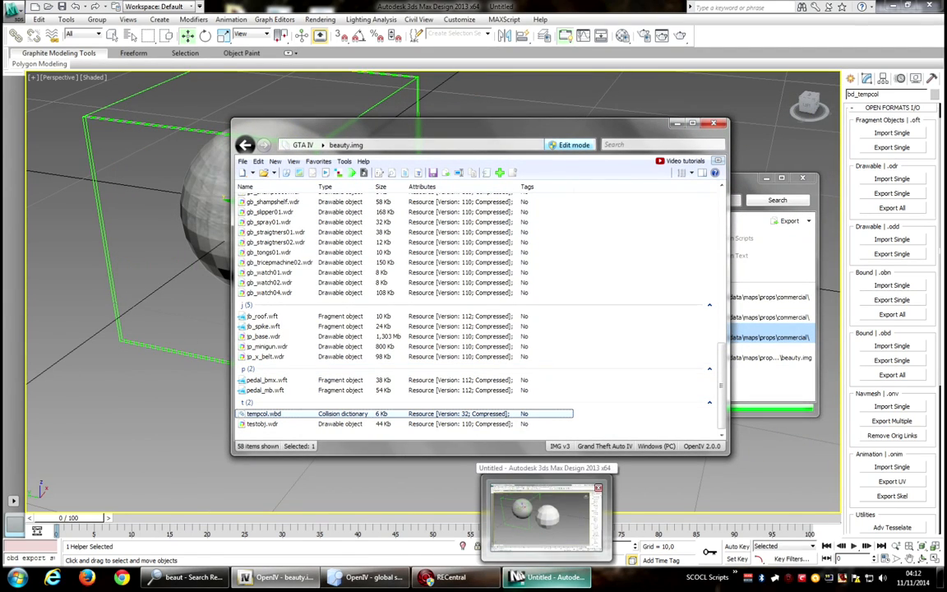
pyautogui.click(543, 518)
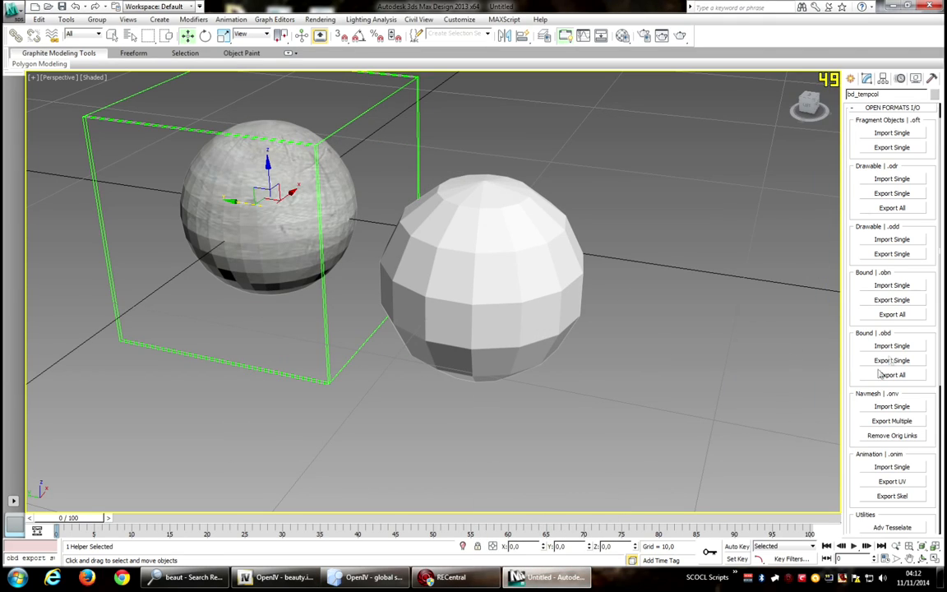
pyautogui.click(285, 577)
# Import tempcol.obd from the Desktop into beauty.img again through openFormats import.
pyautogui.rightClick(657, 329)
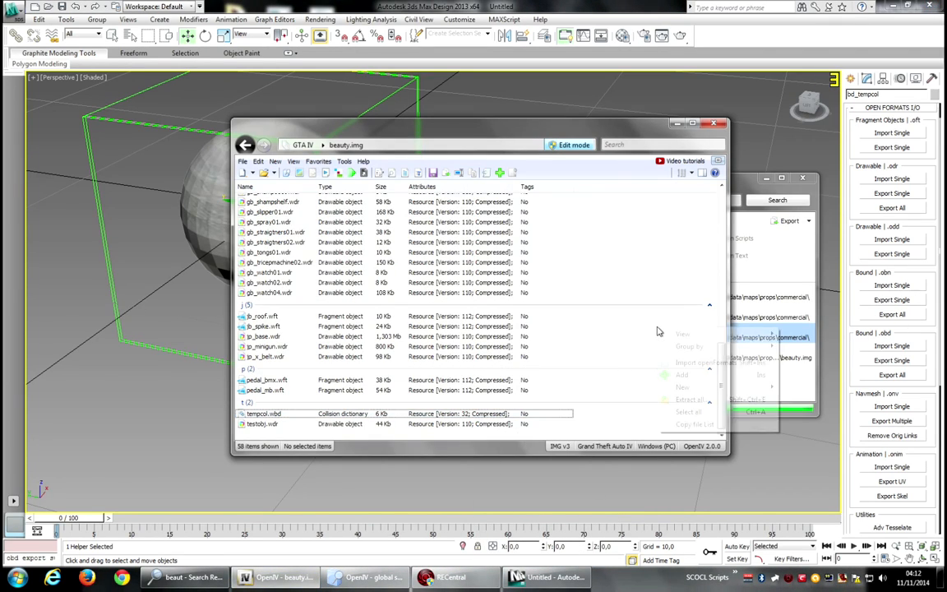
pyautogui.click(684, 363)
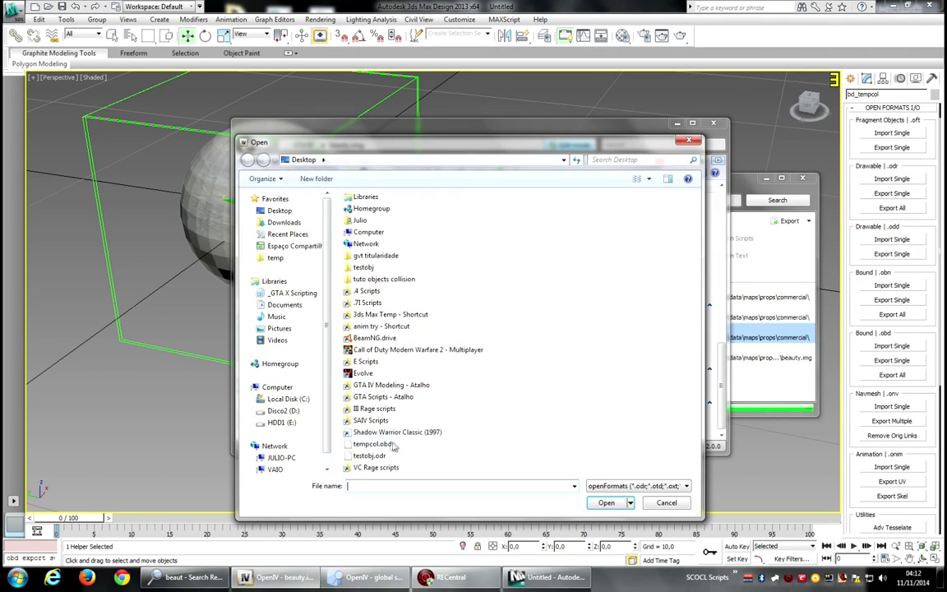
pyautogui.click(386, 444)
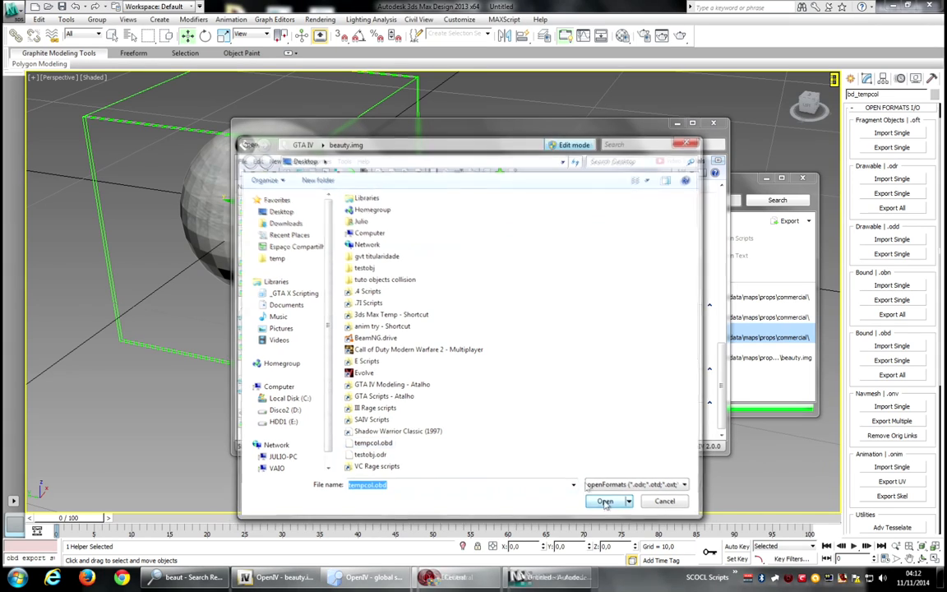
pyautogui.click(606, 503)
pyautogui.click(541, 343)
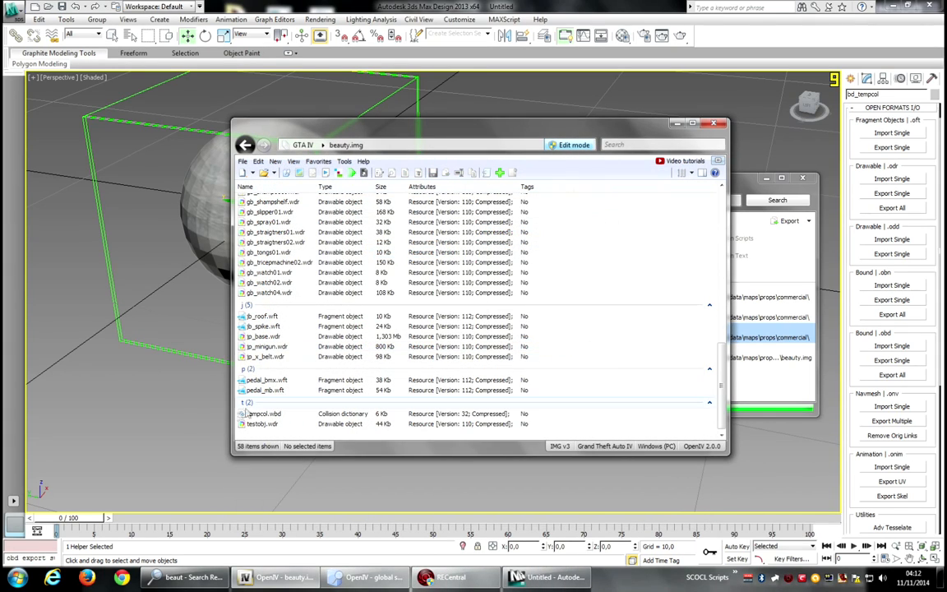
# Open tempcol.wbd in the collision viewer to inspect the imported collision mesh, then close it.
pyautogui.doubleClick(263, 413)
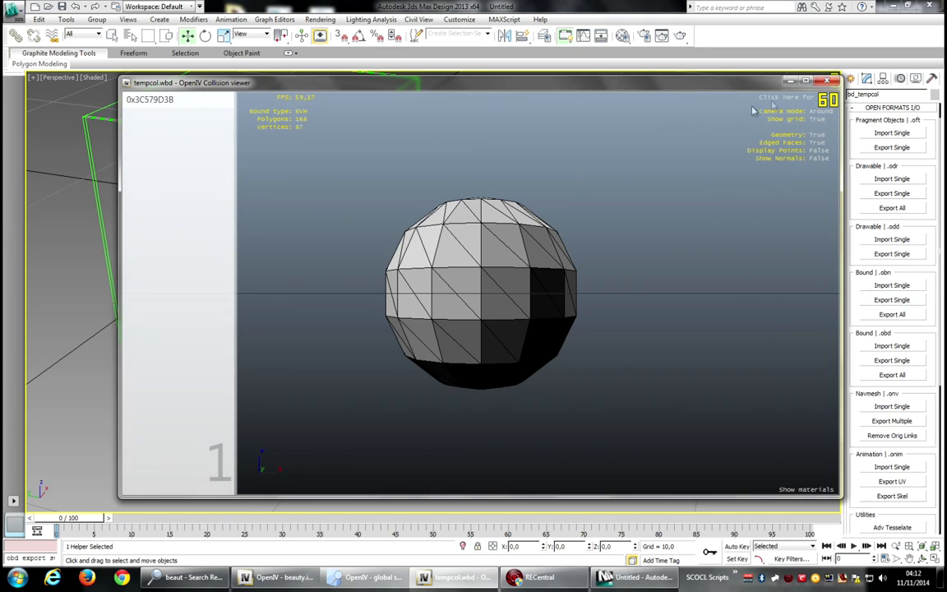
pyautogui.click(828, 81)
# Rename the collision mesh node under bd_tempcol to testobj in Schematic View.
pyautogui.click(573, 582)
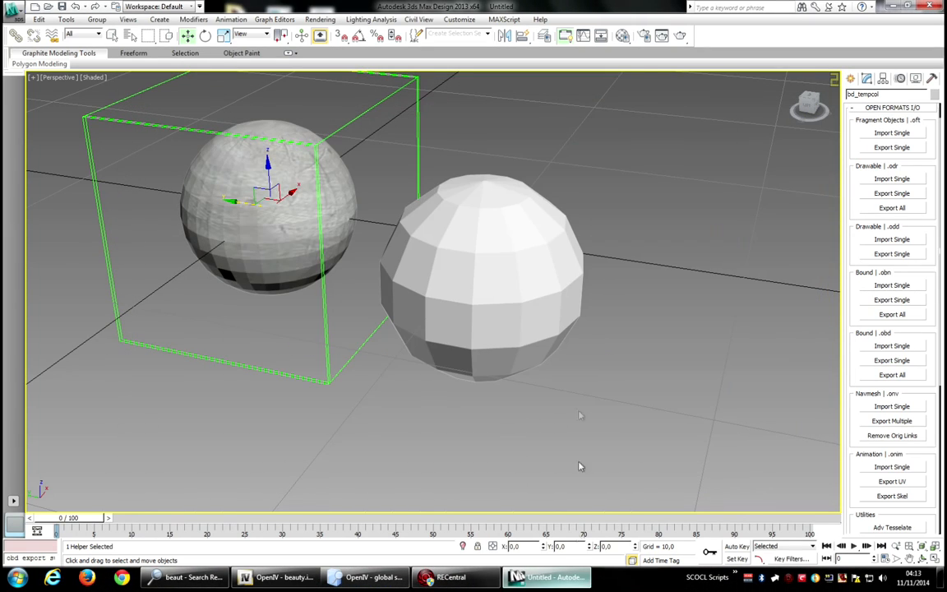
pyautogui.click(554, 269)
pyautogui.click(601, 37)
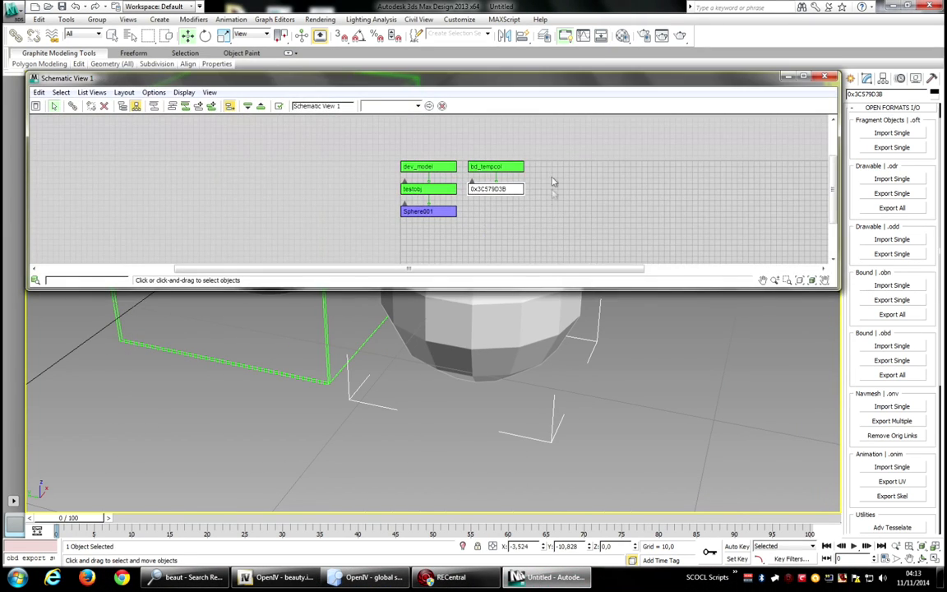
pyautogui.click(511, 190)
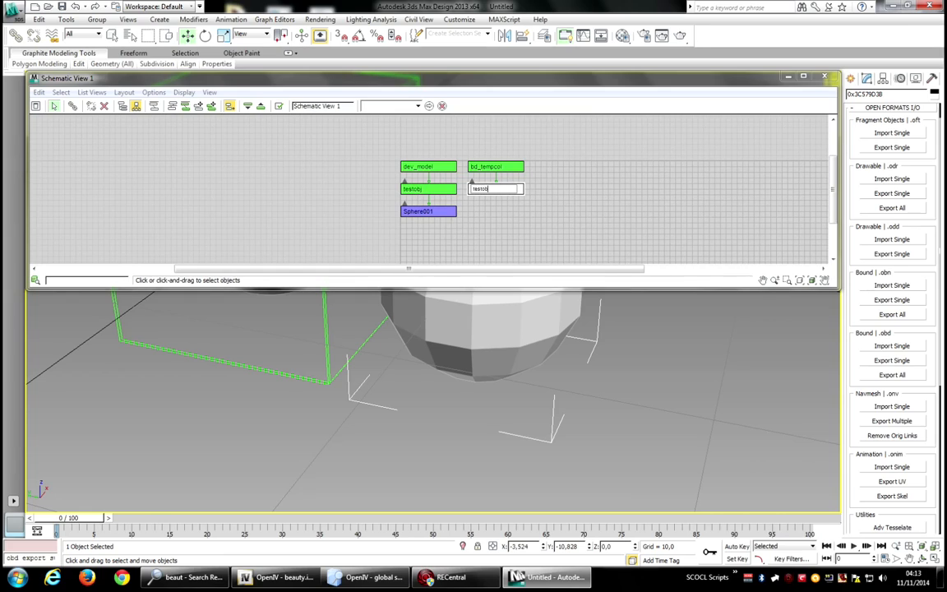
pyautogui.press('Return')
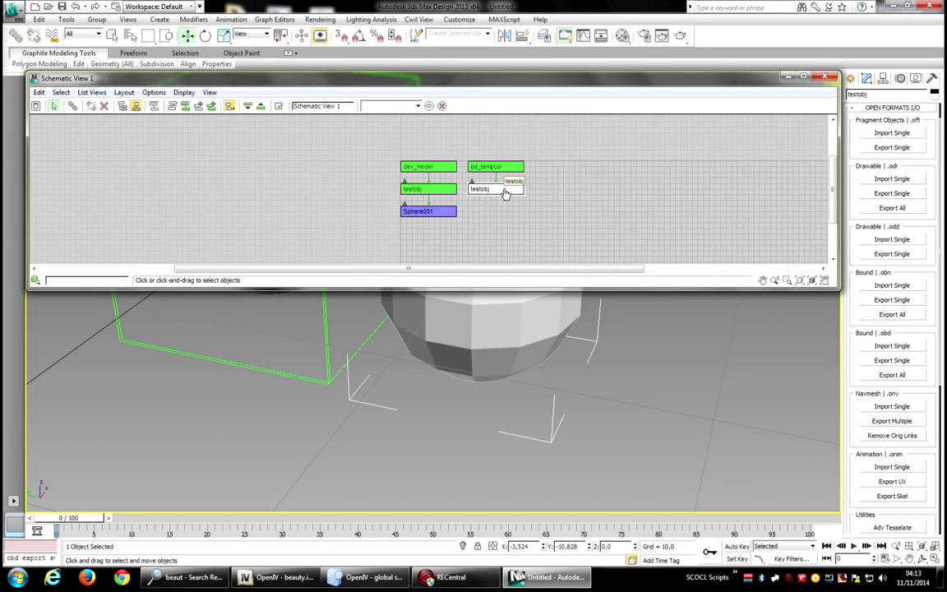
pyautogui.click(825, 78)
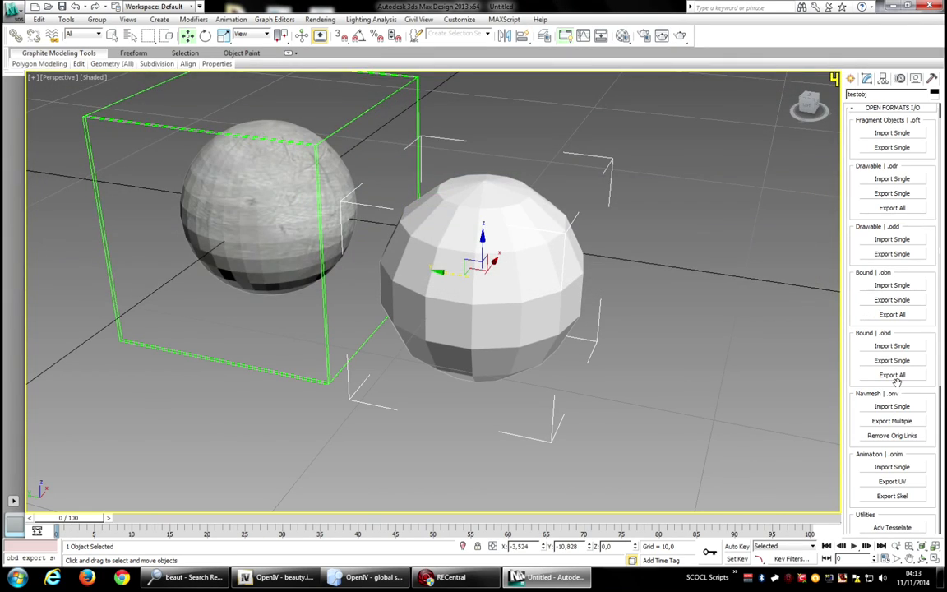
# Select bd_tempcol and export it again as a single .obd file to the Desktop, closing the export log.
pyautogui.click(603, 38)
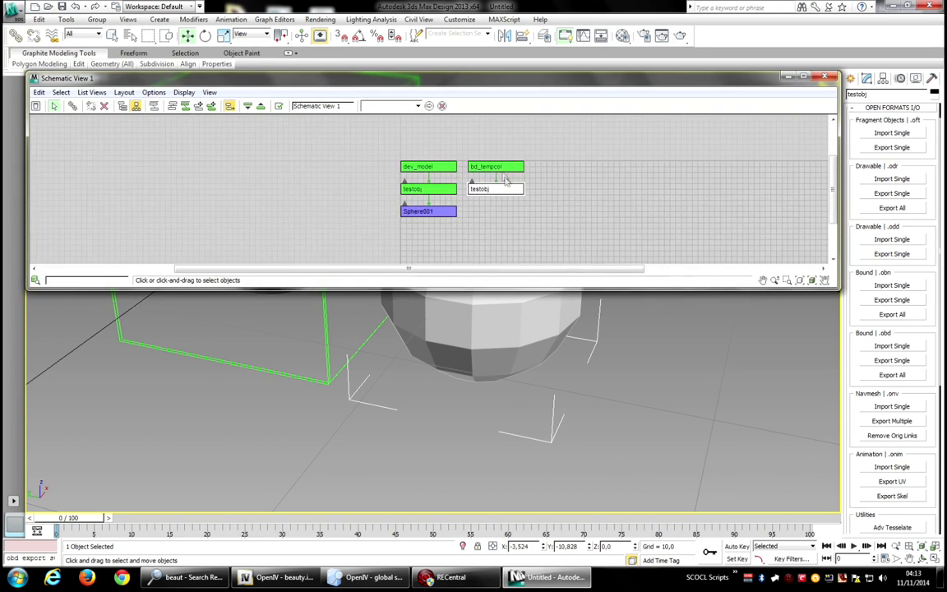
pyautogui.click(501, 170)
pyautogui.click(826, 78)
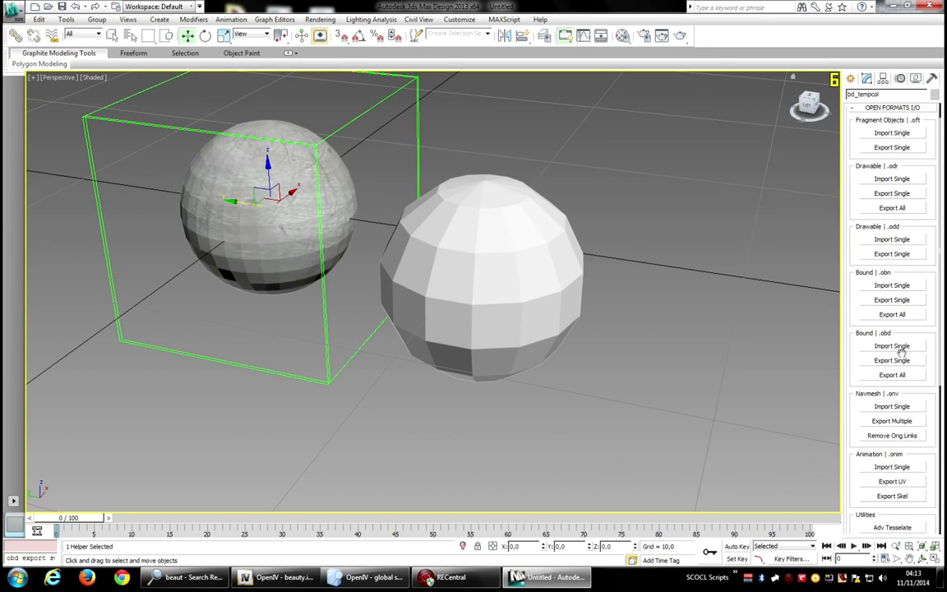
pyautogui.click(903, 362)
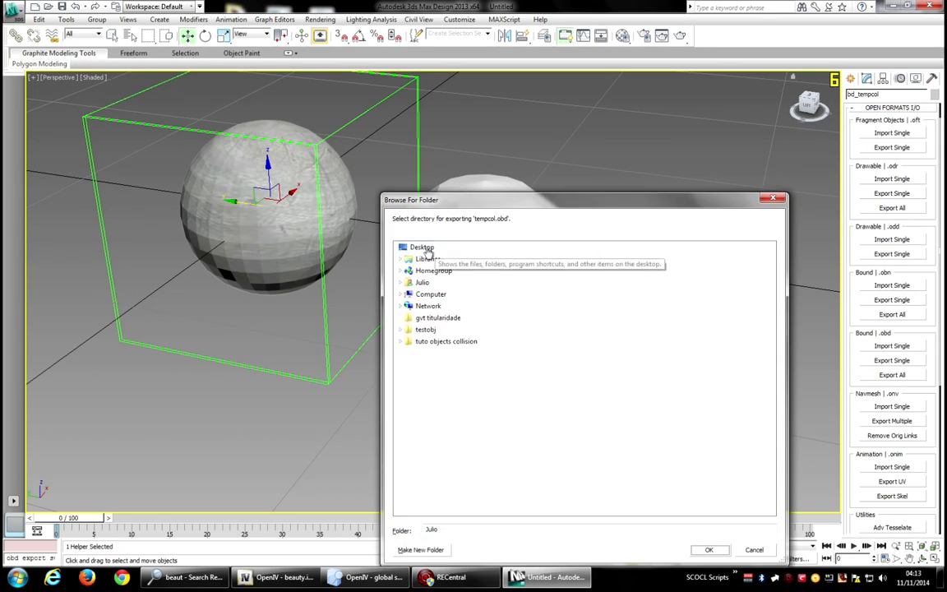
pyautogui.click(415, 250)
pyautogui.click(713, 547)
pyautogui.click(540, 359)
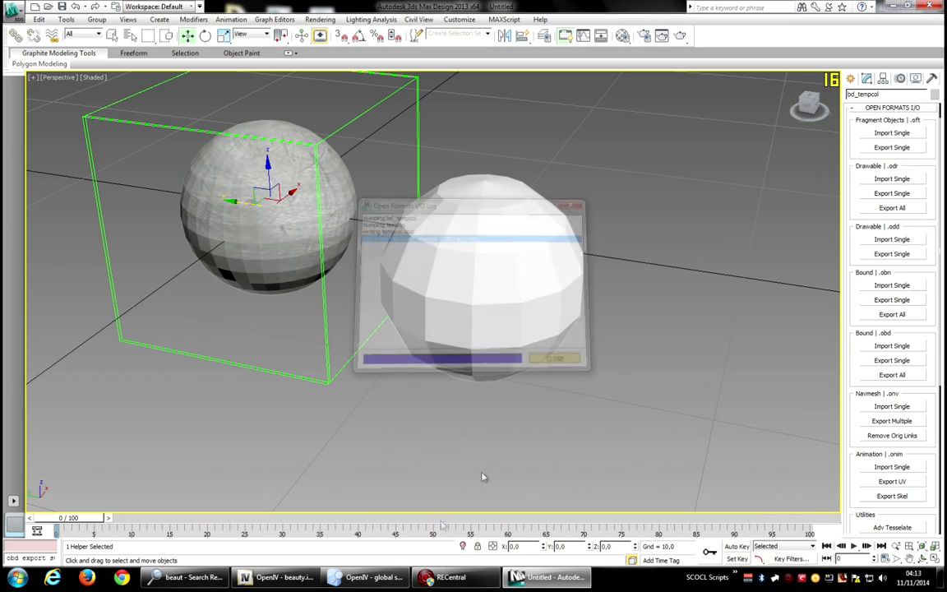
# Switch to OpenIV and import tempcol.obd from the Desktop into beauty.img as an openFormats file.
pyautogui.click(289, 578)
pyautogui.rightClick(648, 356)
pyautogui.click(675, 389)
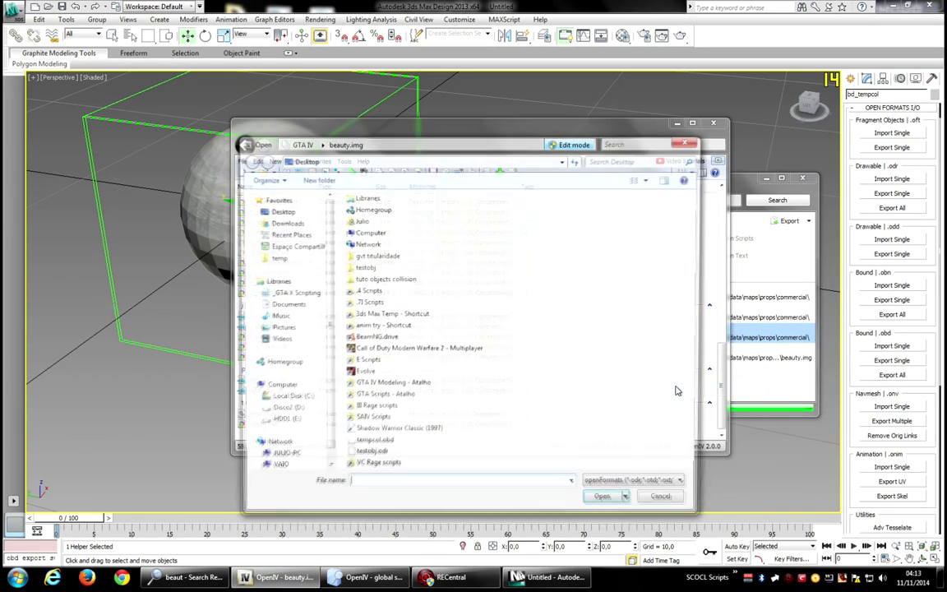
pyautogui.click(382, 444)
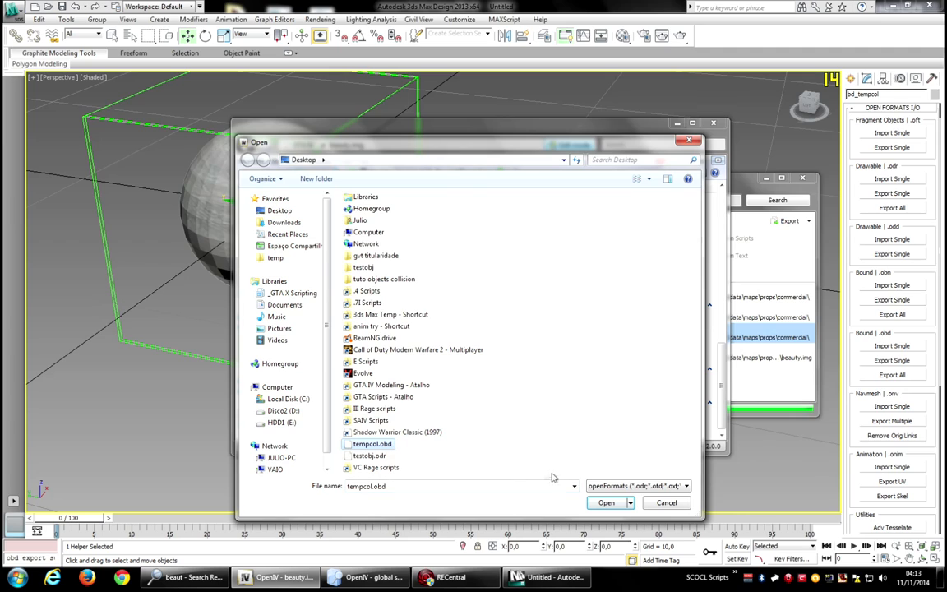
pyautogui.click(606, 503)
pyautogui.click(539, 346)
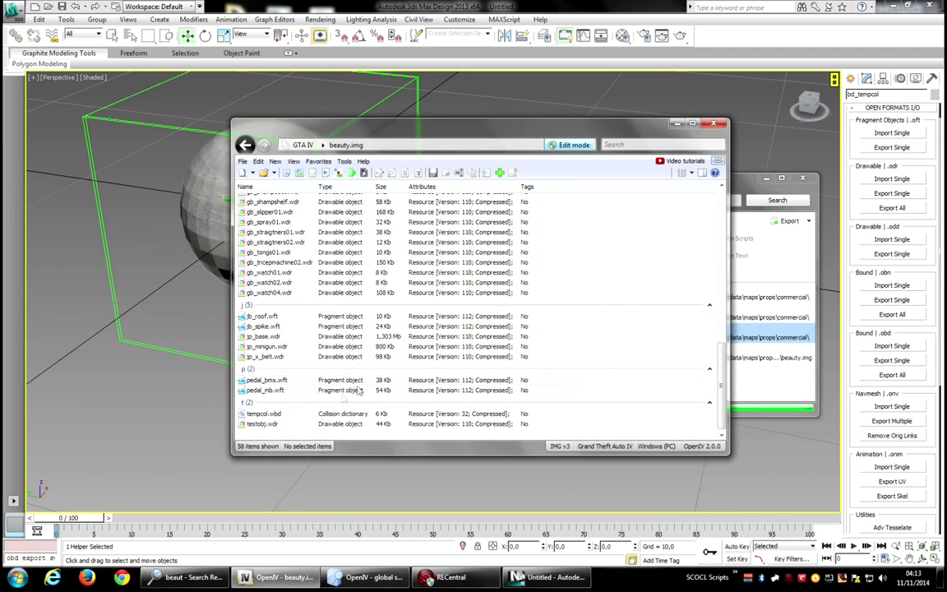
# Open tempcol.wbd in the collision viewer, orbit around it and show its materials.
pyautogui.doubleClick(278, 415)
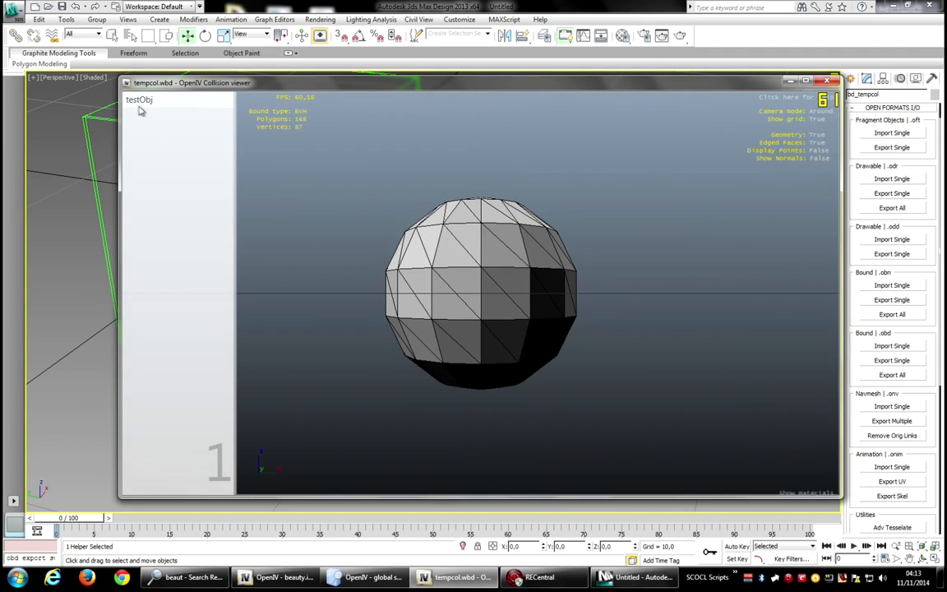
pyautogui.moveTo(434, 174); pyautogui.dragTo(592, 354)
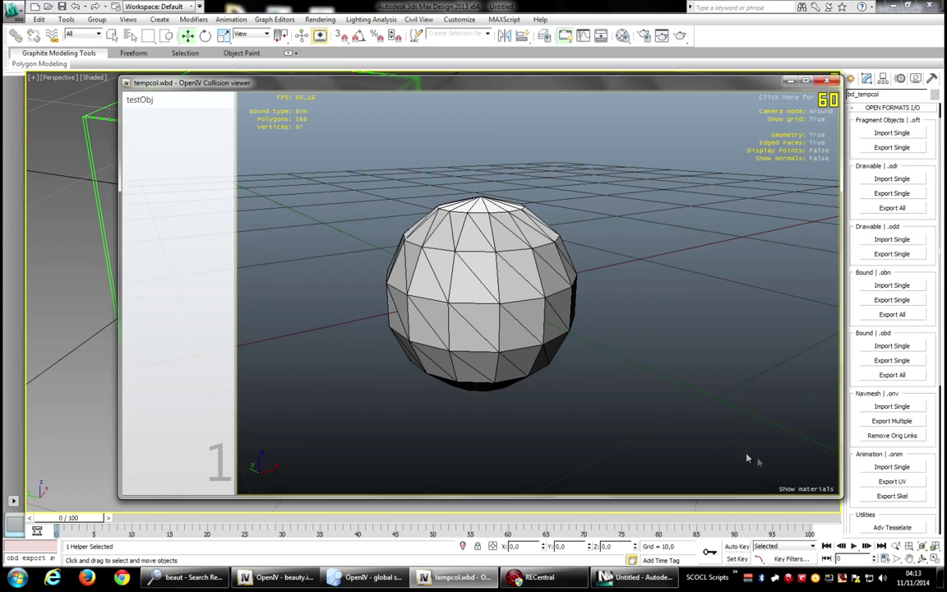
pyautogui.click(792, 489)
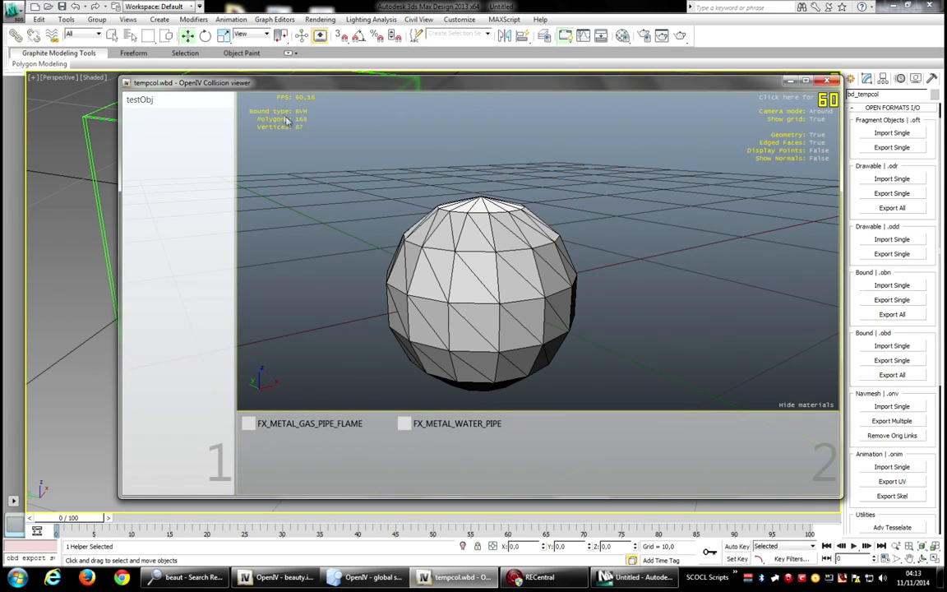
pyautogui.moveTo(481, 226); pyautogui.dragTo(457, 285)
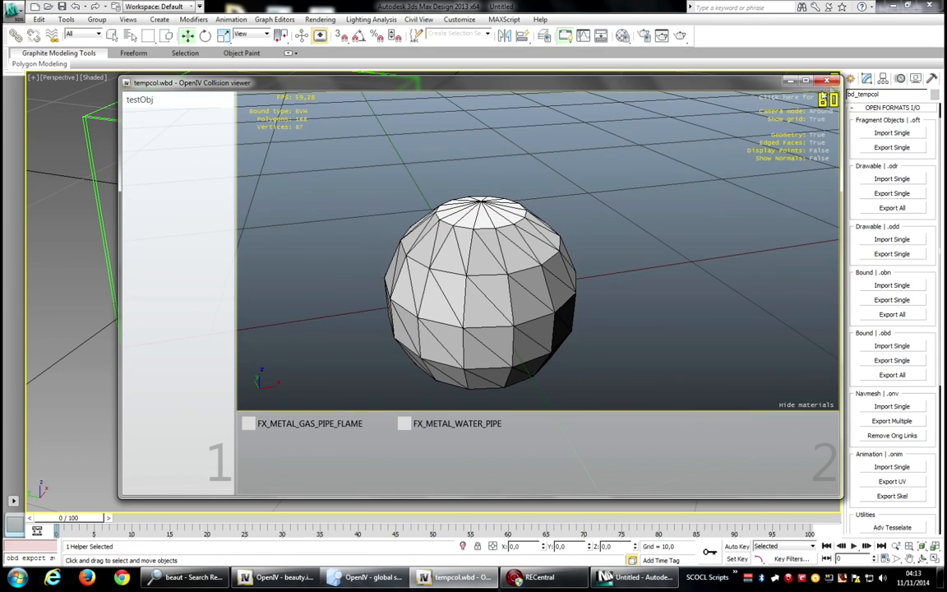
pyautogui.click(827, 80)
# Correct the collision mesh's user-defined property to type = BoundGeometry in Object Properties.
pyautogui.click(560, 530)
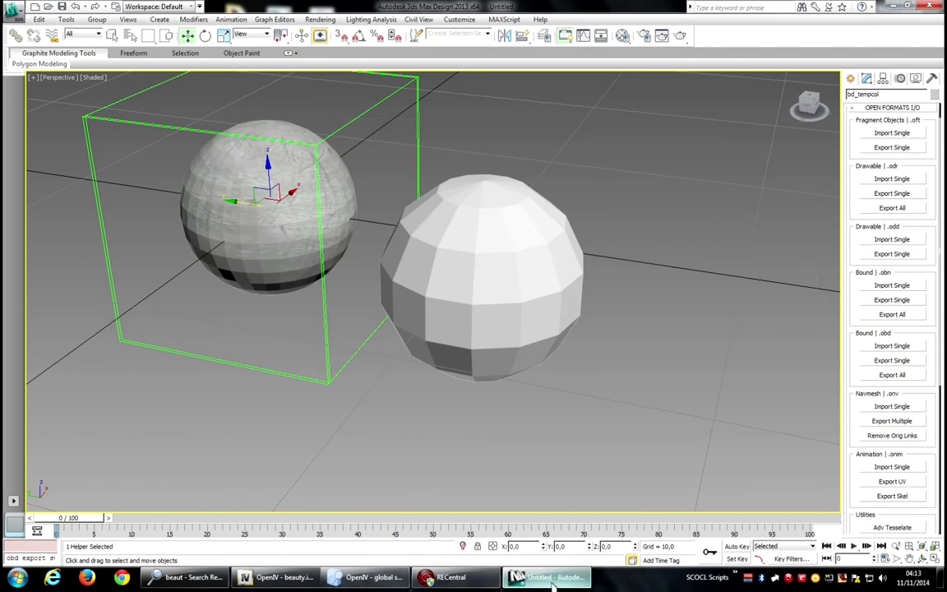
pyautogui.click(514, 289)
pyautogui.rightClick(514, 290)
pyautogui.click(545, 354)
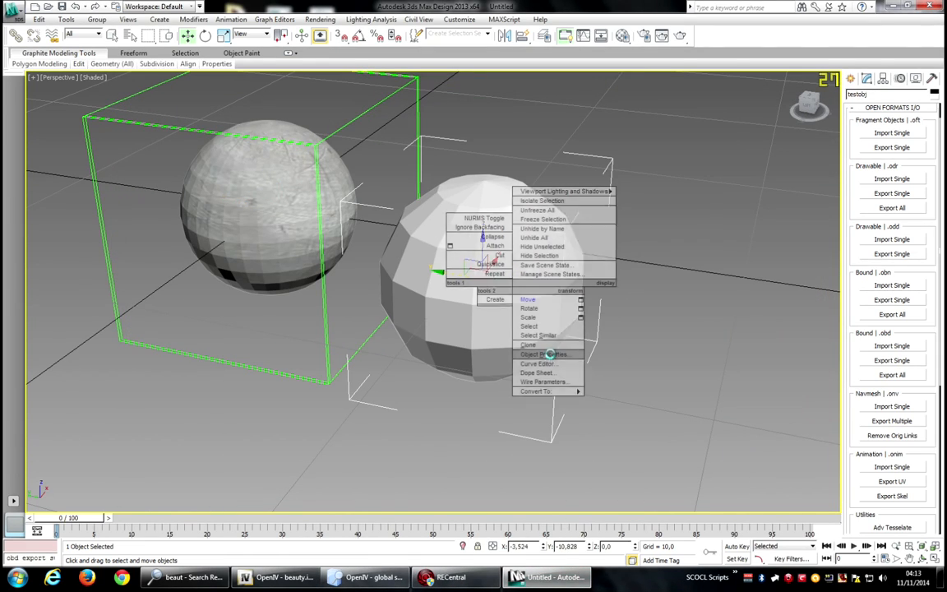
pyautogui.click(518, 129)
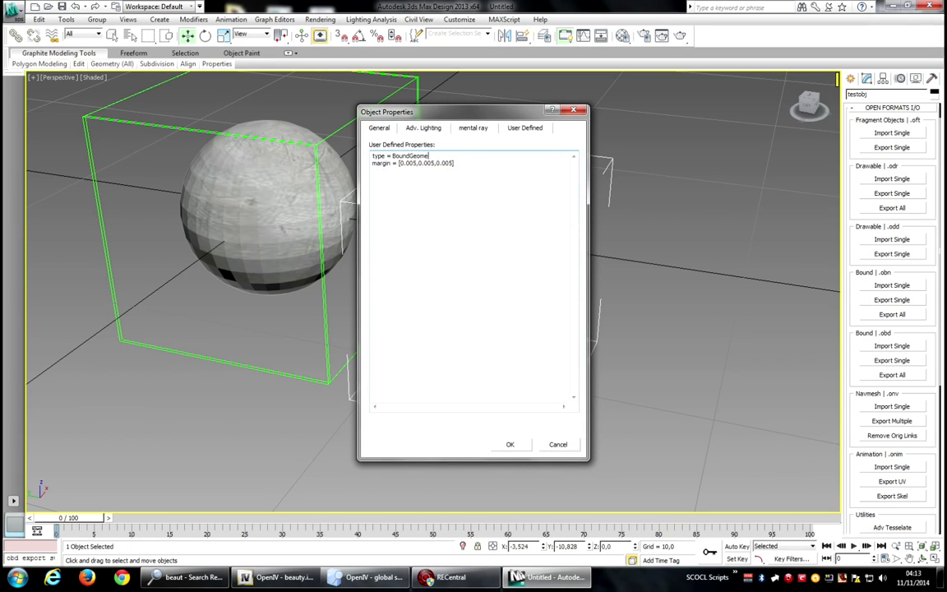
pyautogui.write('try')
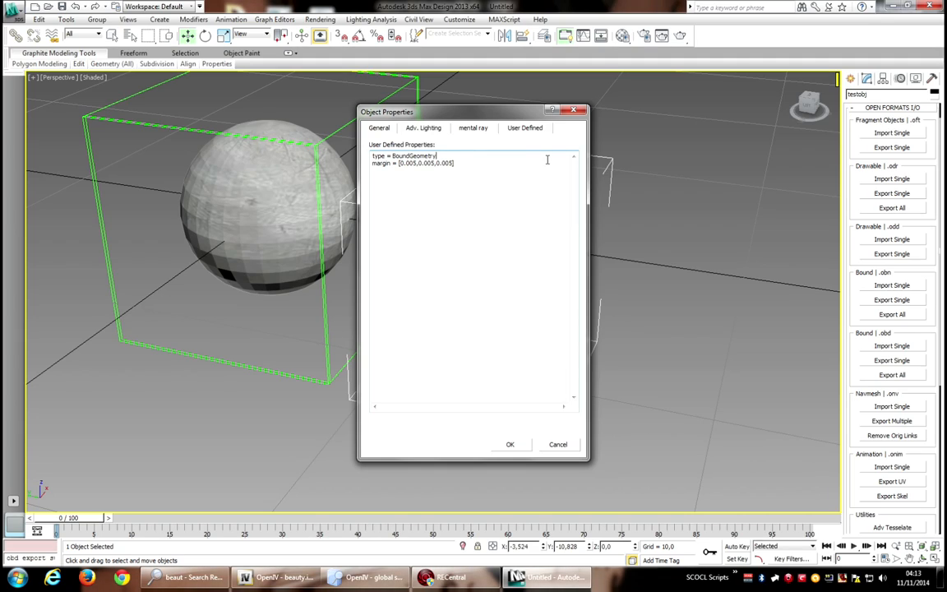
pyautogui.click(510, 444)
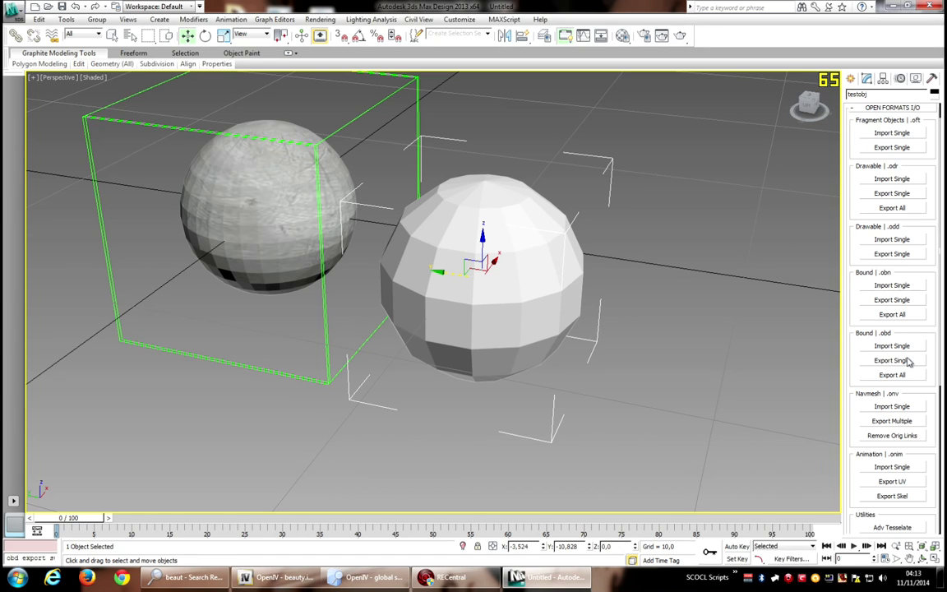
# Select bd_tempcol and export it as a single .obd file to the Desktop.
pyautogui.click(602, 38)
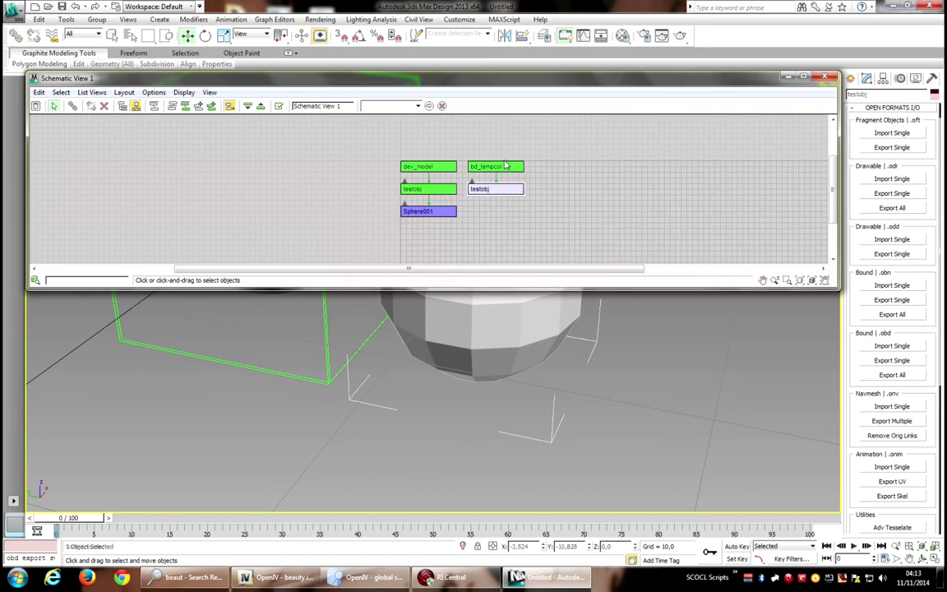
pyautogui.click(505, 166)
pyautogui.click(825, 77)
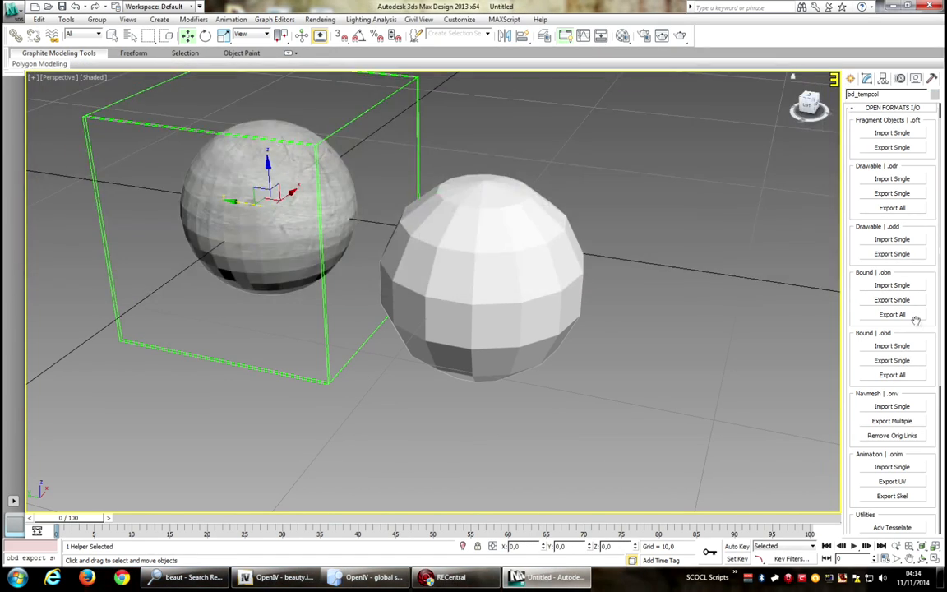
pyautogui.click(898, 361)
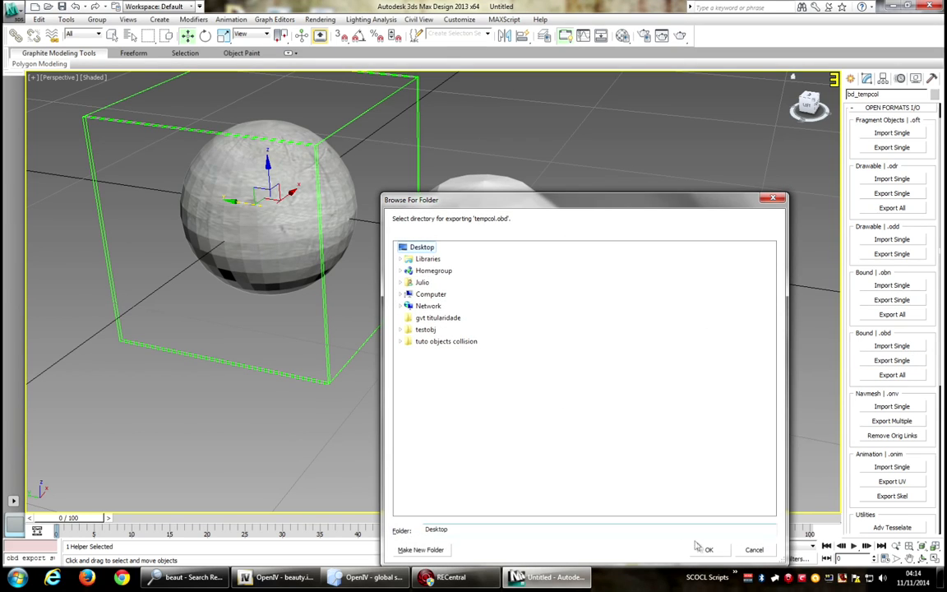
pyautogui.click(707, 549)
# Switch to OpenIV and import tempcol.obd from the Desktop into beauty.img again.
pyautogui.click(306, 578)
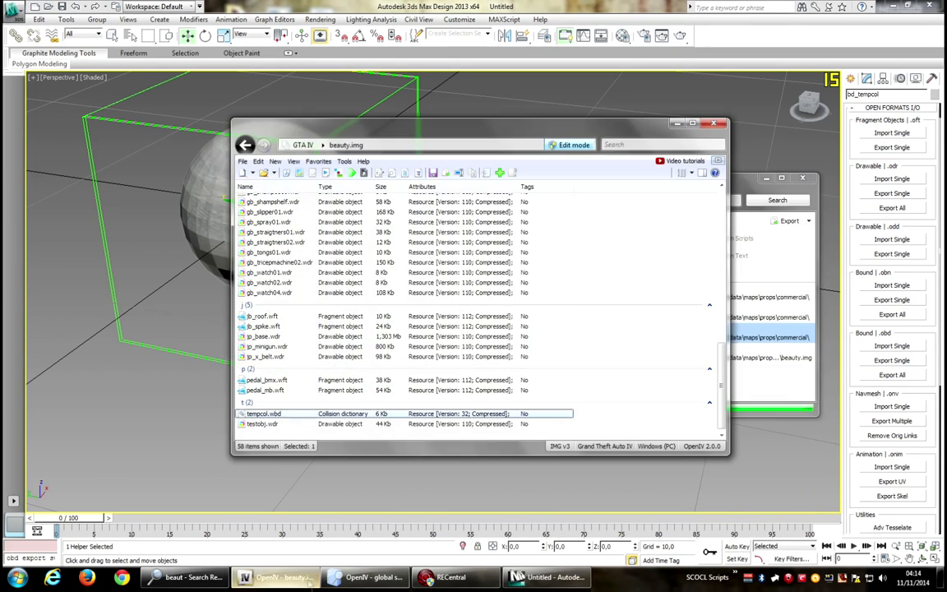
pyautogui.rightClick(686, 301)
pyautogui.click(718, 337)
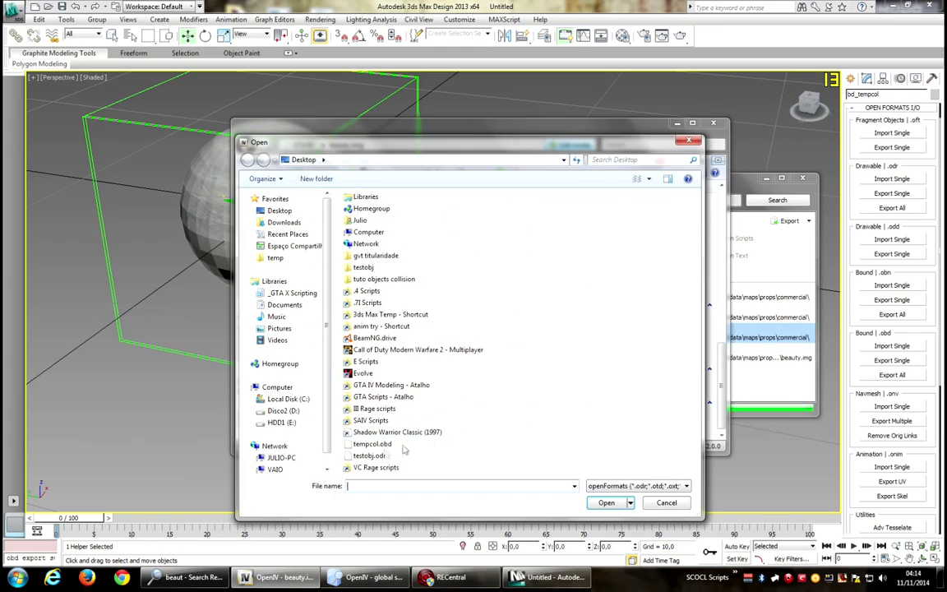
pyautogui.doubleClick(375, 445)
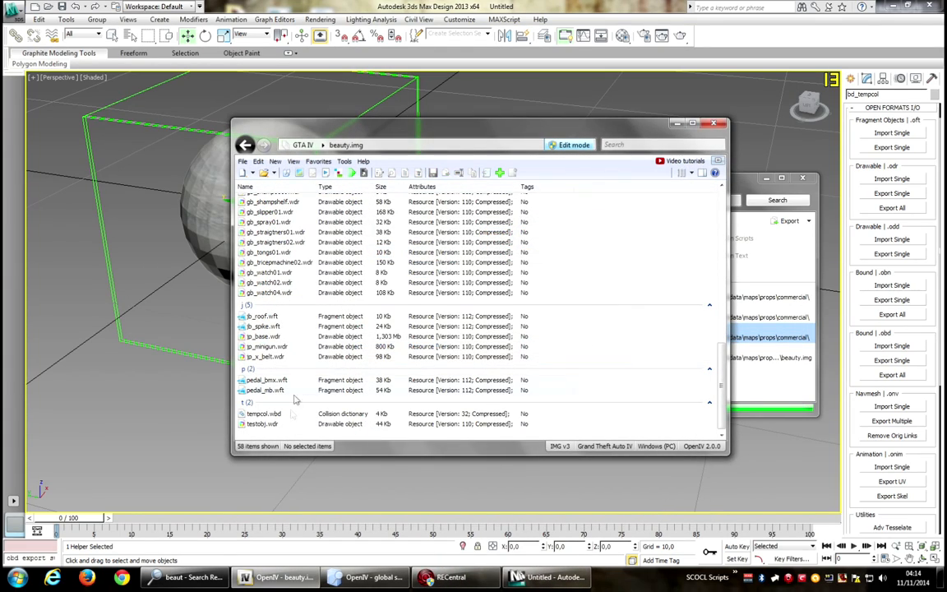
# Open tempcol.wbd in the collision viewer and orbit around the mesh to check it.
pyautogui.doubleClick(279, 416)
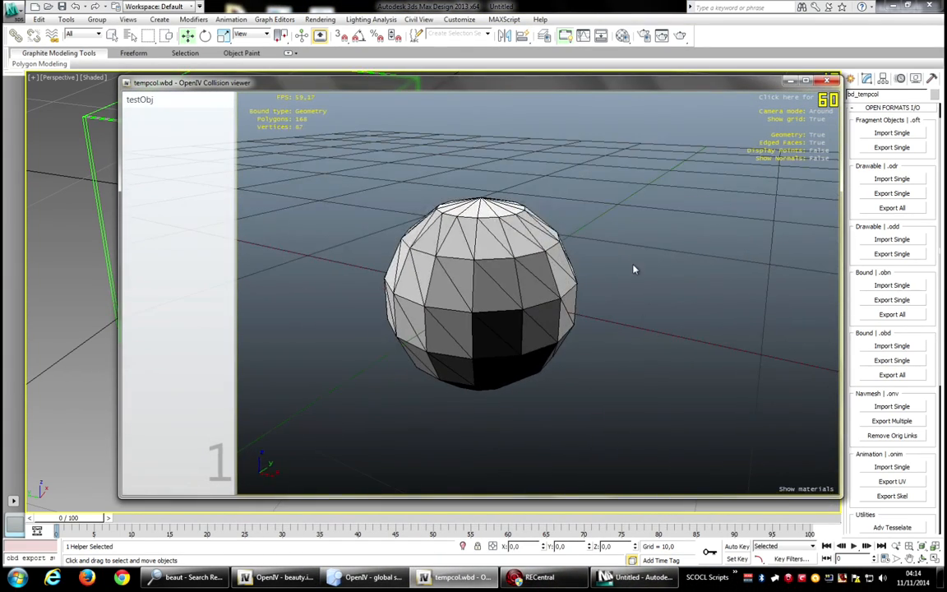
pyautogui.moveTo(598, 323); pyautogui.dragTo(727, 238)
pyautogui.click(829, 81)
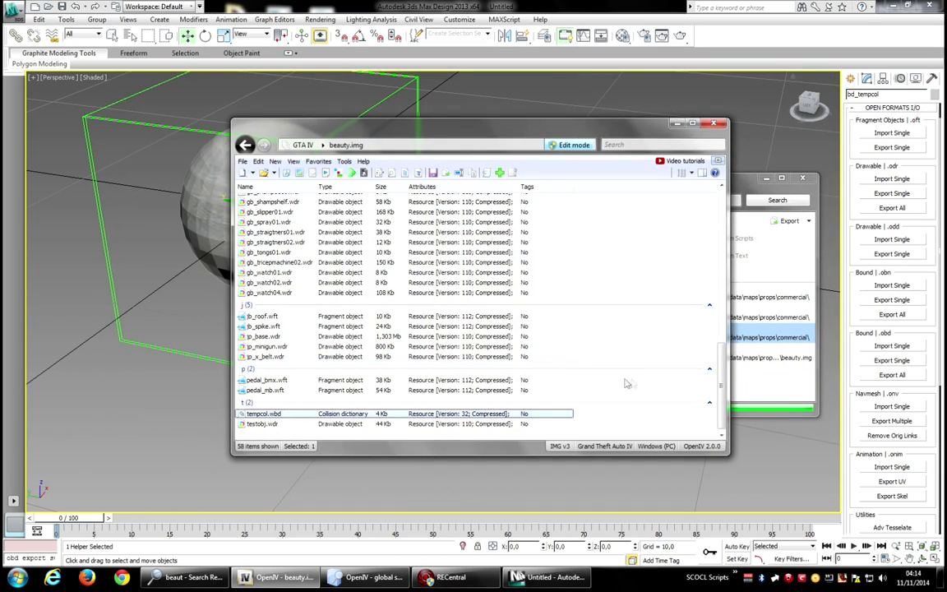
# Launch VS Express for Desktop and open the recent ed209Robot project.
pyautogui.click(17, 577)
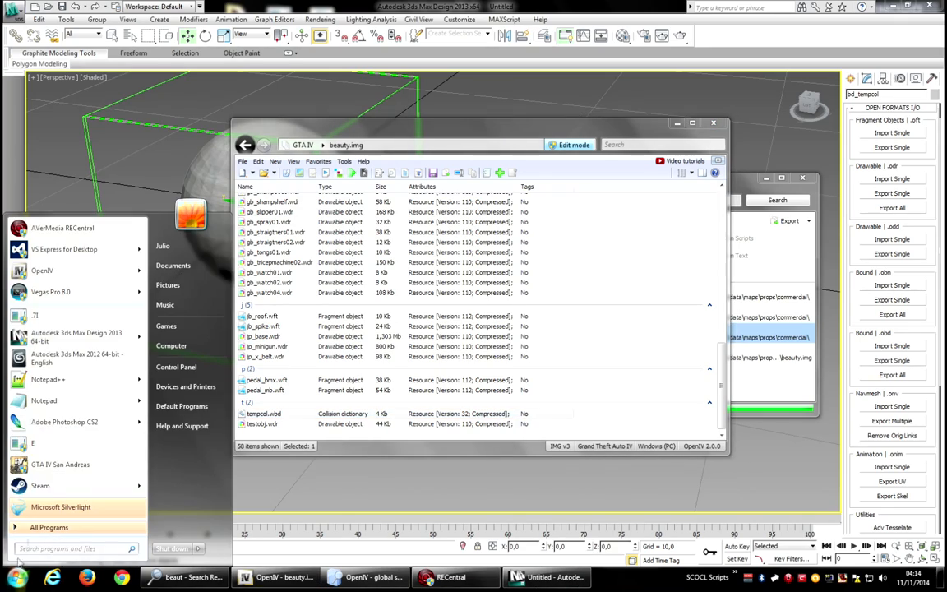
pyautogui.click(82, 251)
pyautogui.click(188, 343)
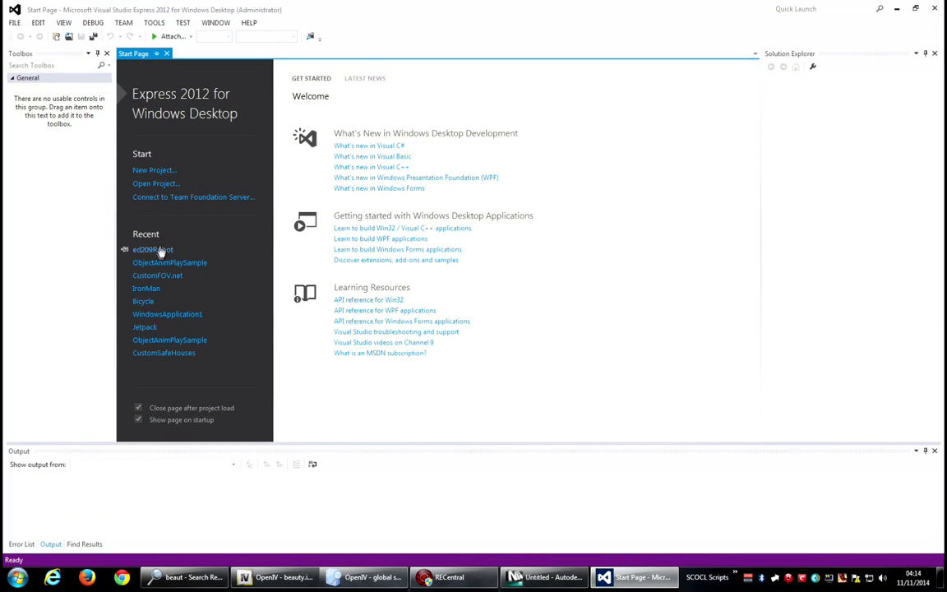
pyautogui.click(156, 250)
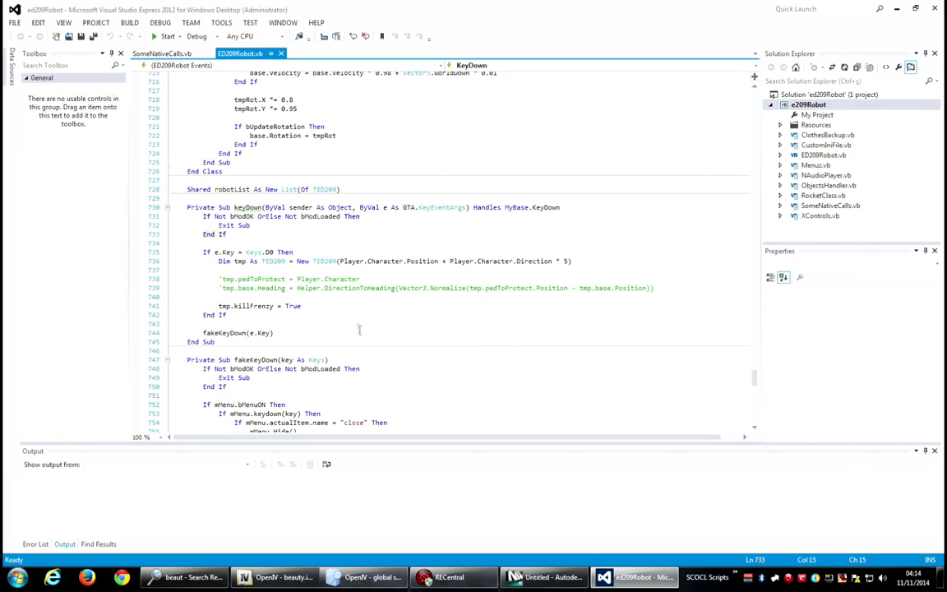
# Add a new If block in the keyDown handler that checks whether the pressed key is Keys.D1.
pyautogui.press('Return')
pyautogui.write('If')
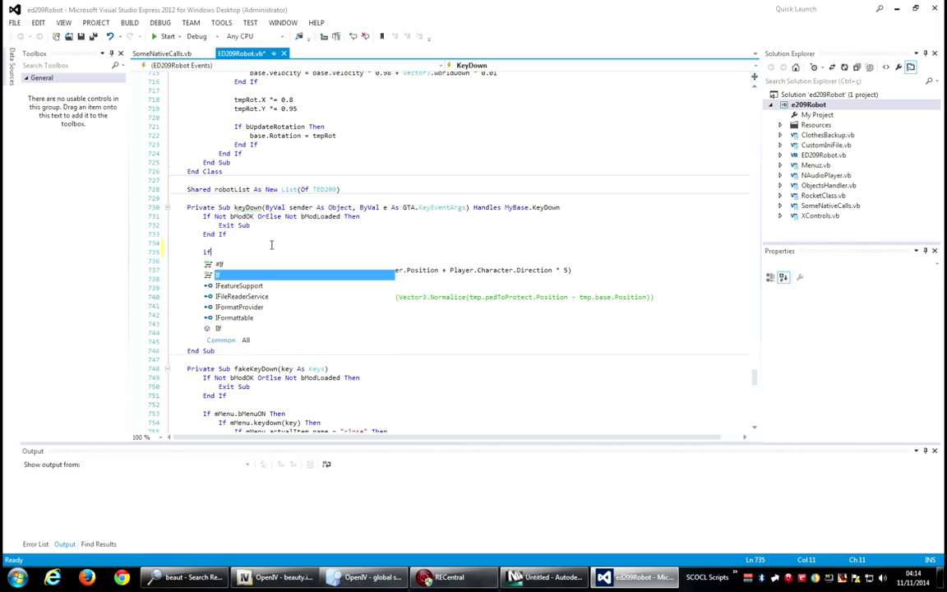
pyautogui.write(' e.ke')
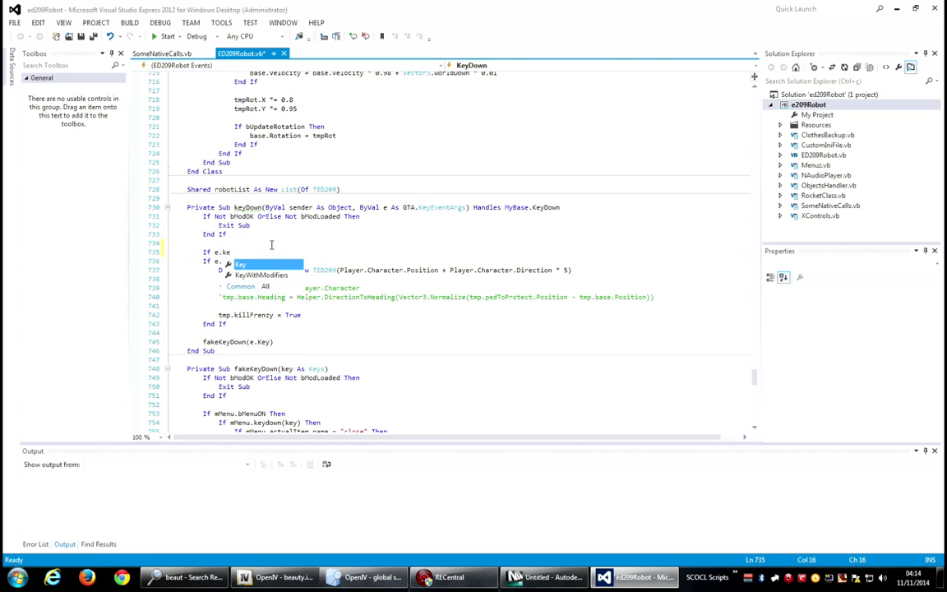
pyautogui.write('y = keys.')
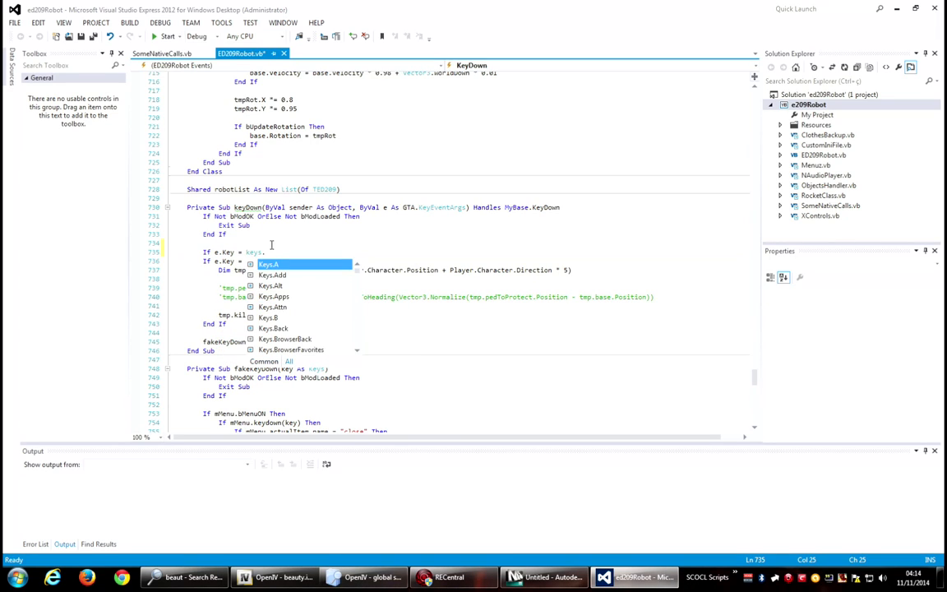
pyautogui.write('3 Then')
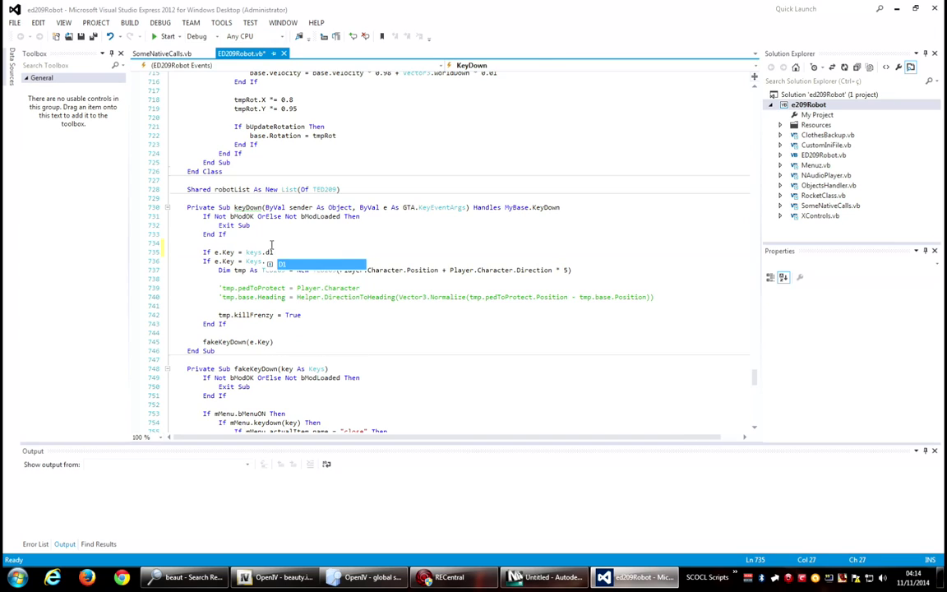
# Inside it, declare tmpo As GTA.Object = World.CreateObject("testobj", Player.Character.Position + Vector3.WorldUp * 5).
pyautogui.press('Return')
pyautogui.write('Dim t')
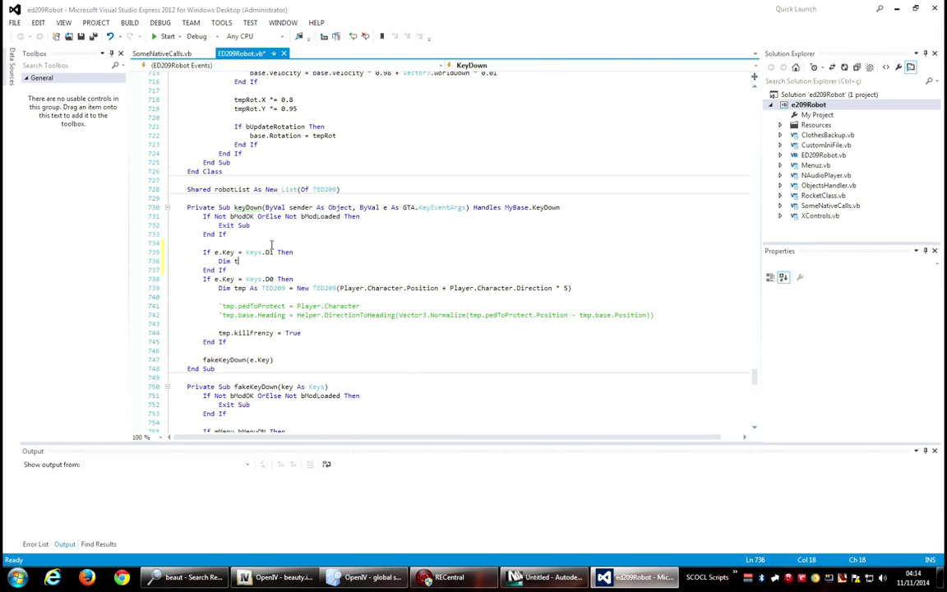
pyautogui.write('mpo As gTA.Object = ')
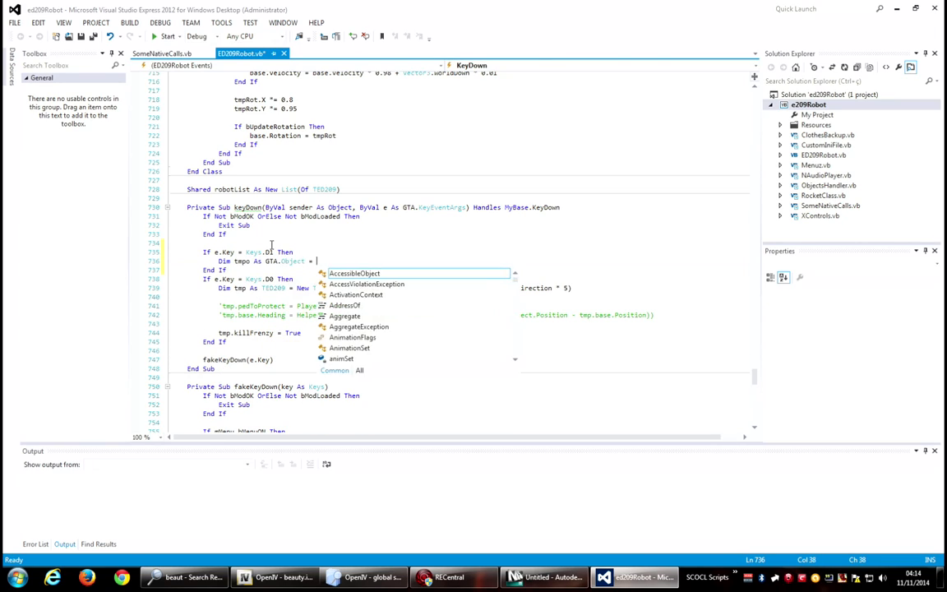
pyautogui.write('World.createObject("')
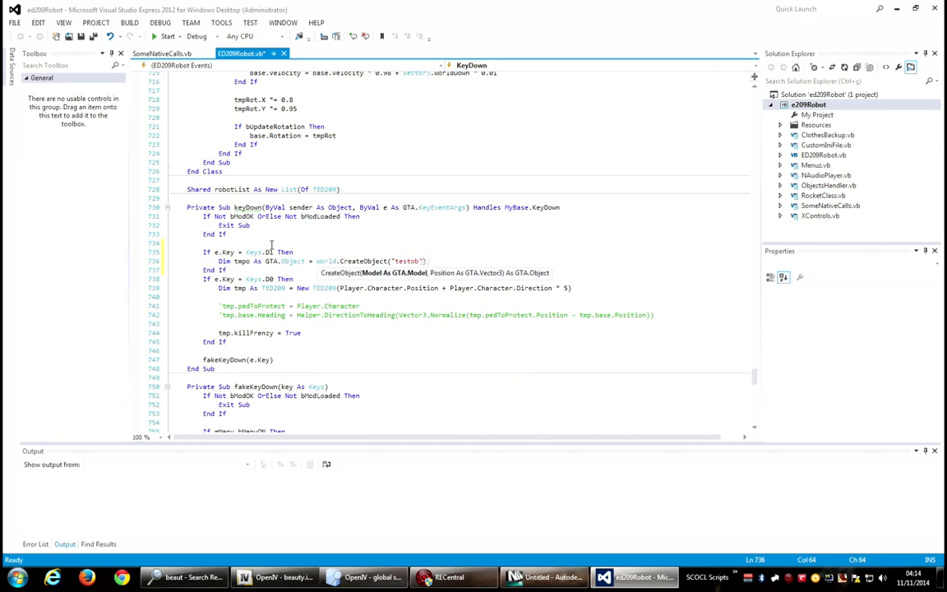
pyautogui.write('testobj", Player.ch')
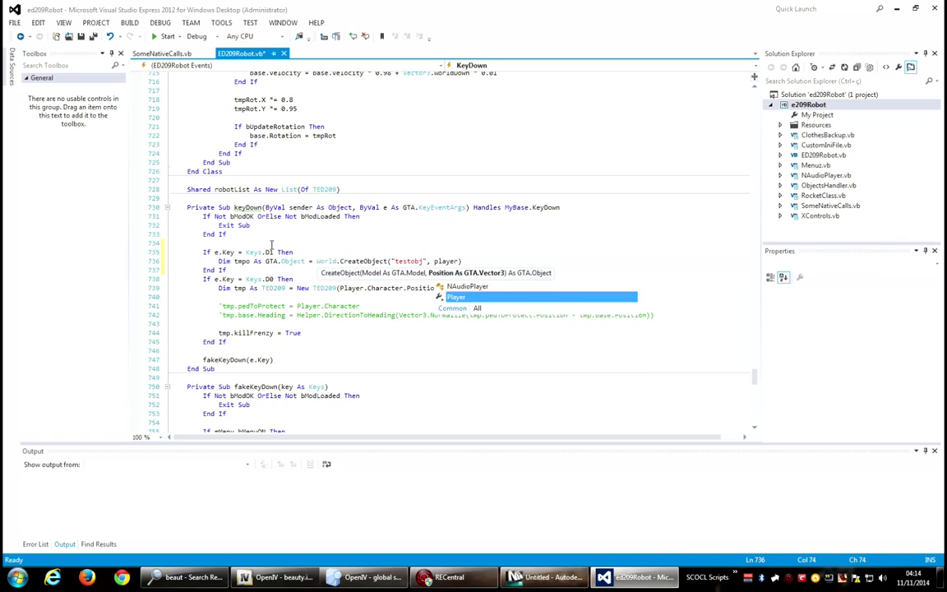
pyautogui.write('aracter.Position + ')
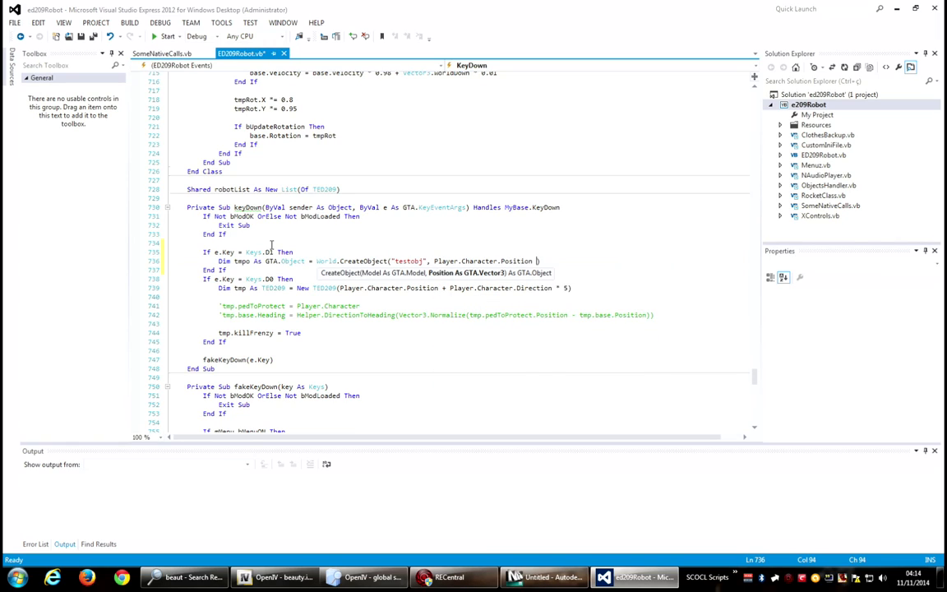
pyautogui.write('Vector3.wo')
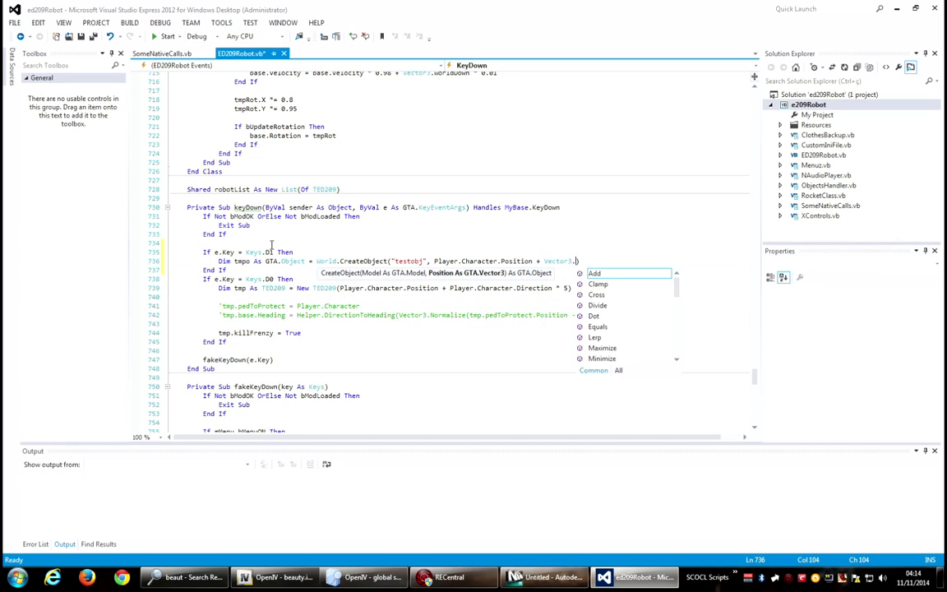
pyautogui.press('Down')
pyautogui.press('Down')
pyautogui.press('Down')
pyautogui.press('Down')
pyautogui.write('* 5')
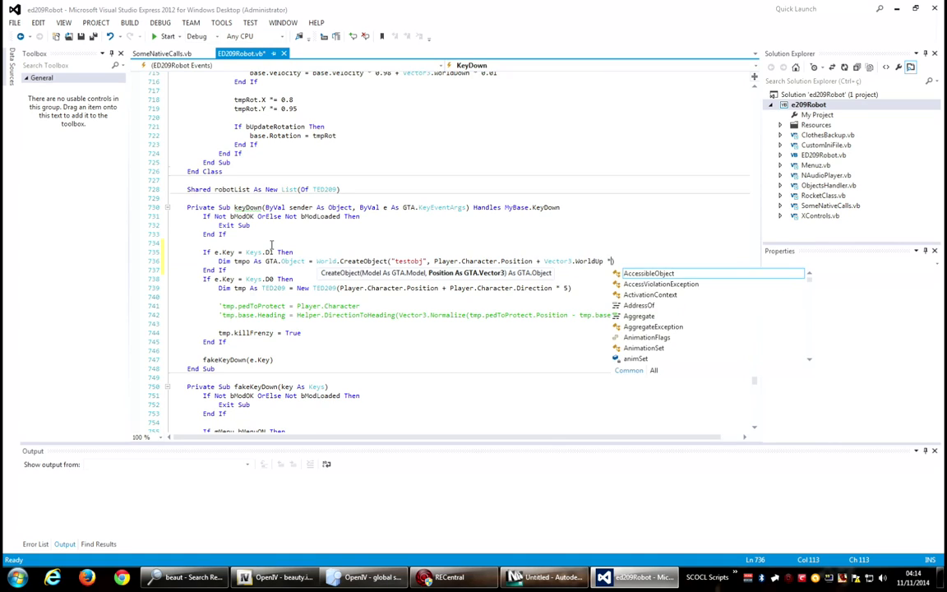
pyautogui.press('Return')
pyautogui.press('Return')
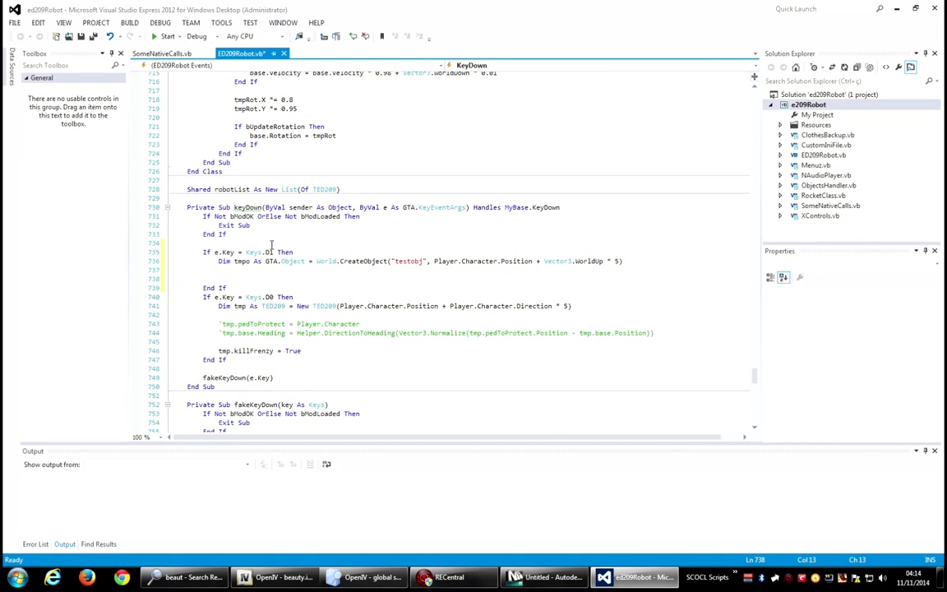
# Add an If Exists(tmpo) Then block below the object creation line.
pyautogui.write('If Exists(tmpo ) then')
pyautogui.press('Return')
# Attach tmpo to Player.Character at Bone.Head with offset Vector3.WorldUp * 5 and rotation Vector3.Zero using AttachToPed.
pyautogui.write('tmpo.a')
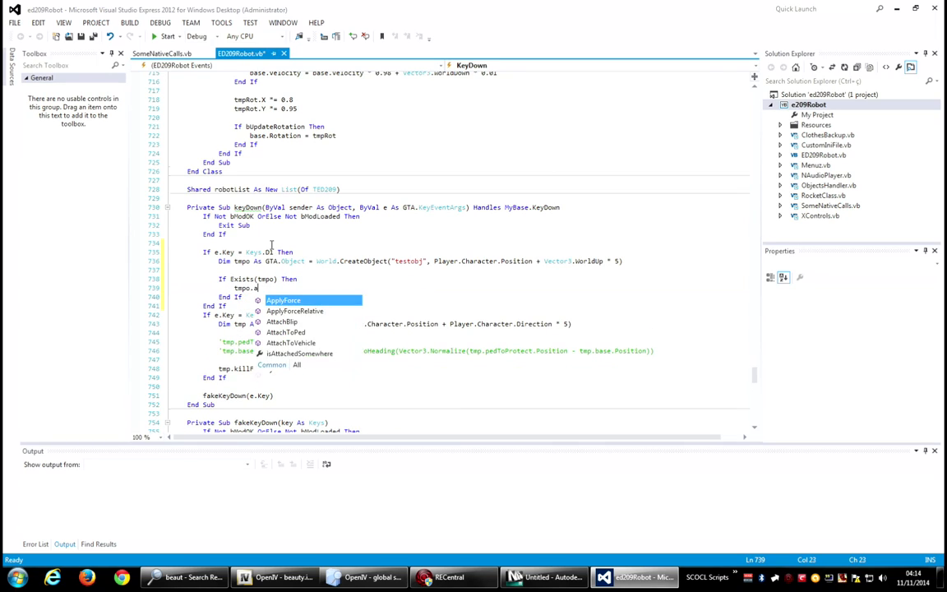
pyautogui.write('ttachToPed()')
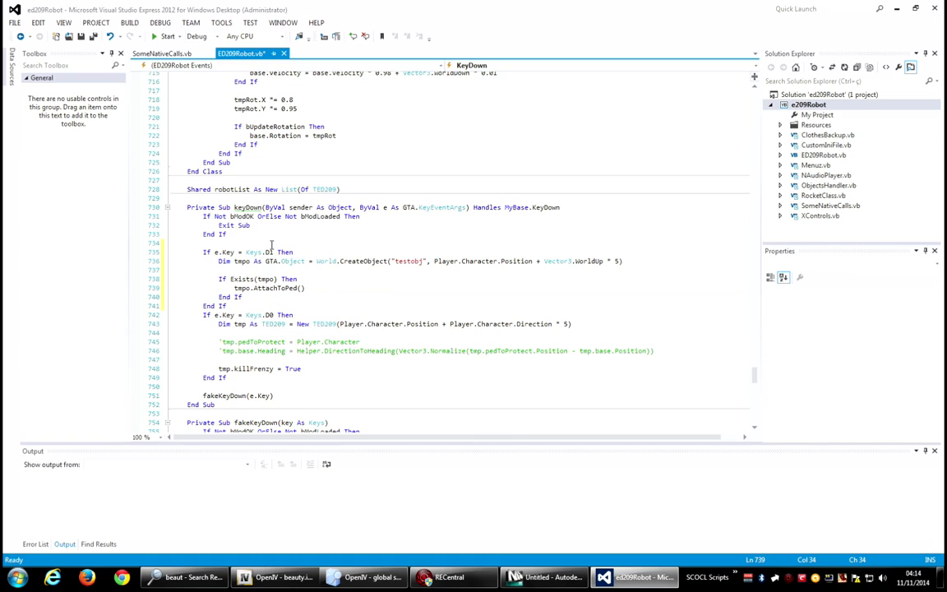
pyautogui.write('Player.Character,')
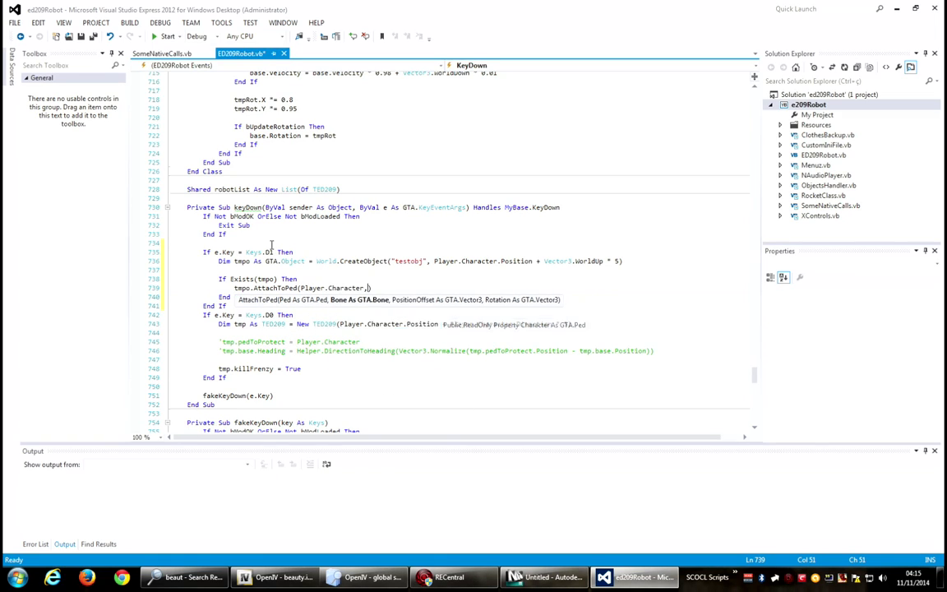
pyautogui.write(' bone.hea')
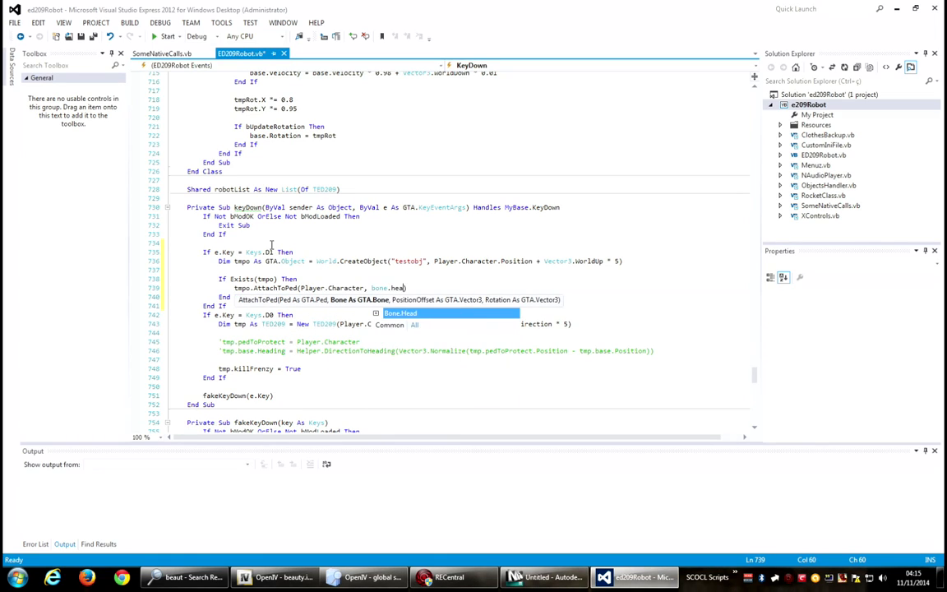
pyautogui.write(', vec')
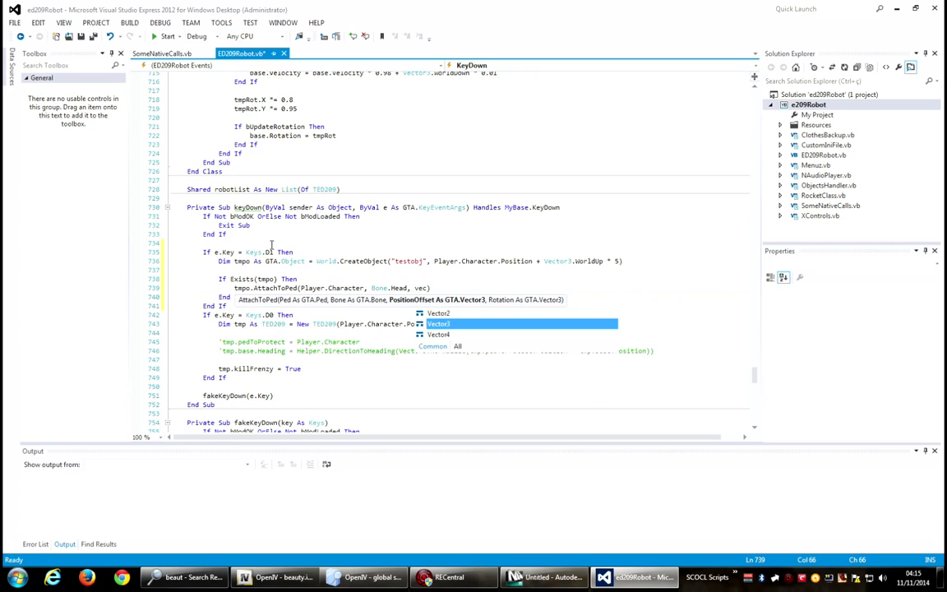
pyautogui.write('.')
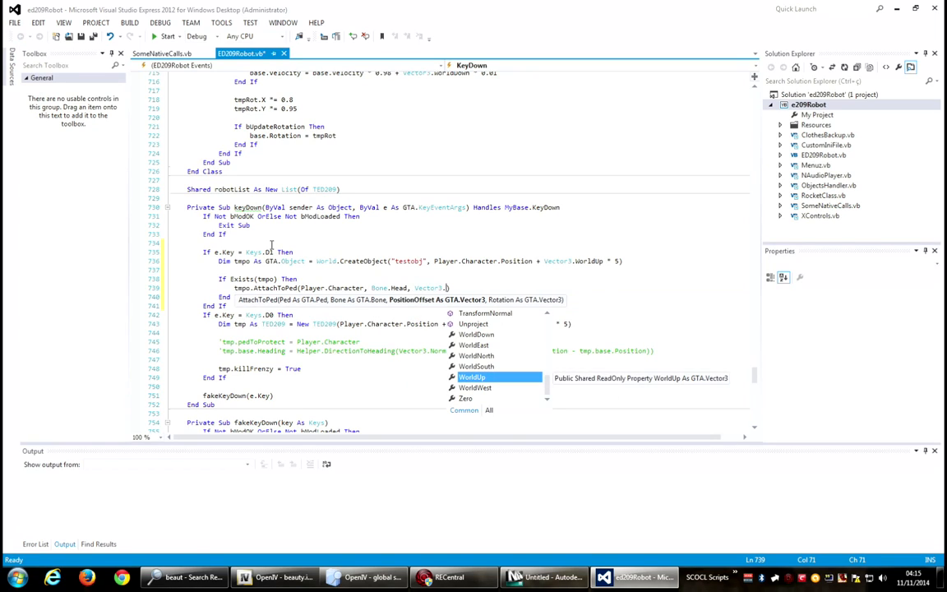
pyautogui.write('z')
pyautogui.press('BackSpace')
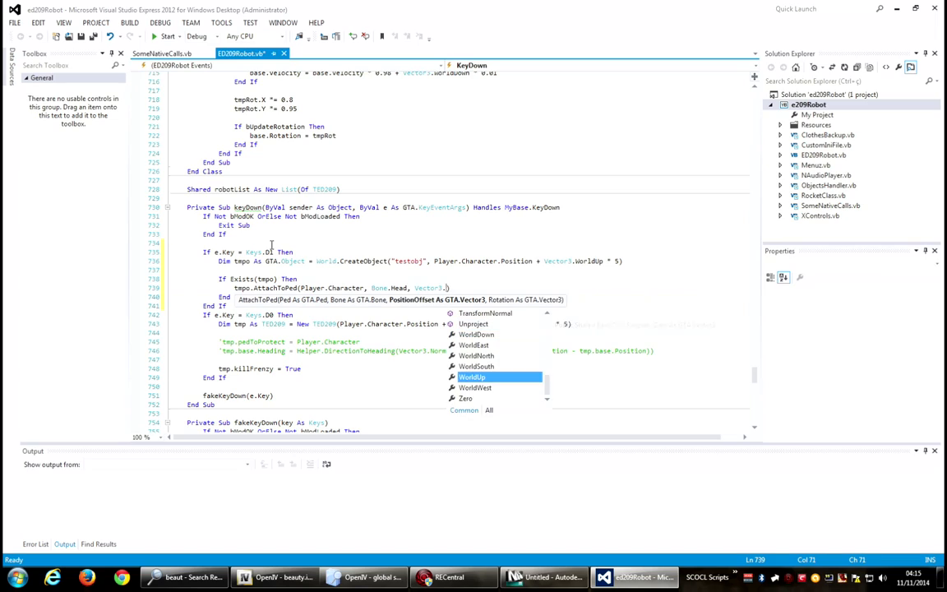
pyautogui.write('w')
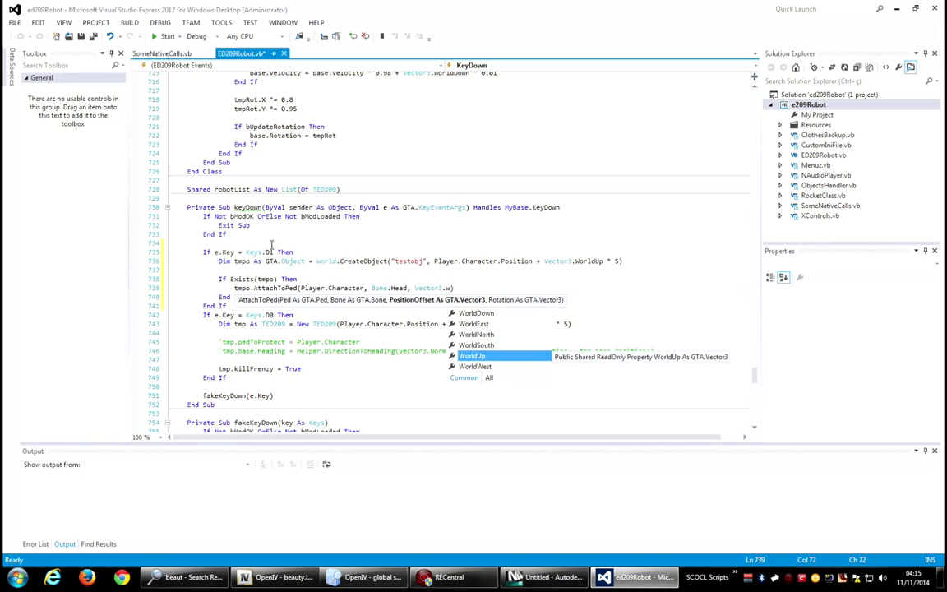
pyautogui.write(' ,')
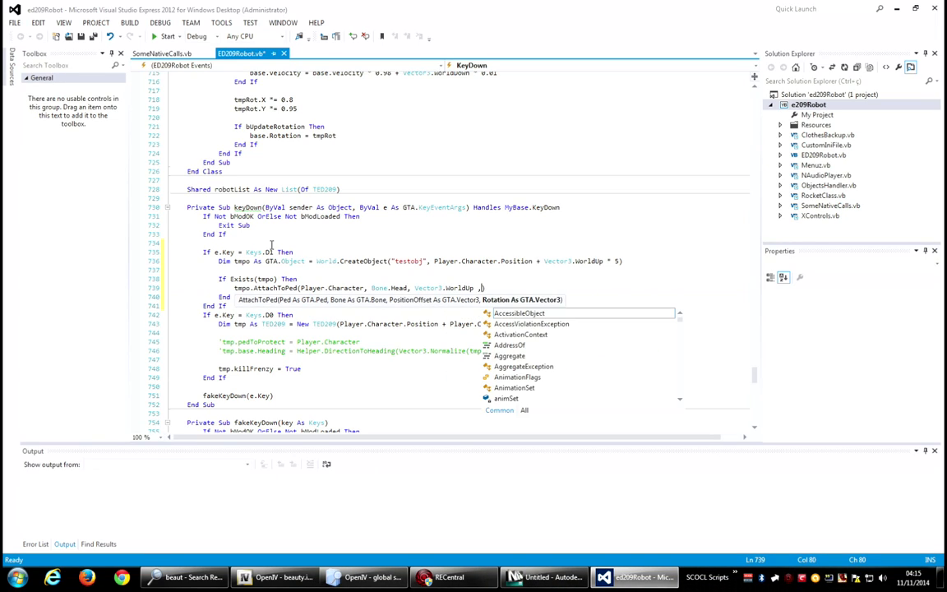
pyautogui.press('BackSpace')
pyautogui.press('BackSpace')
pyautogui.write('*5, v')
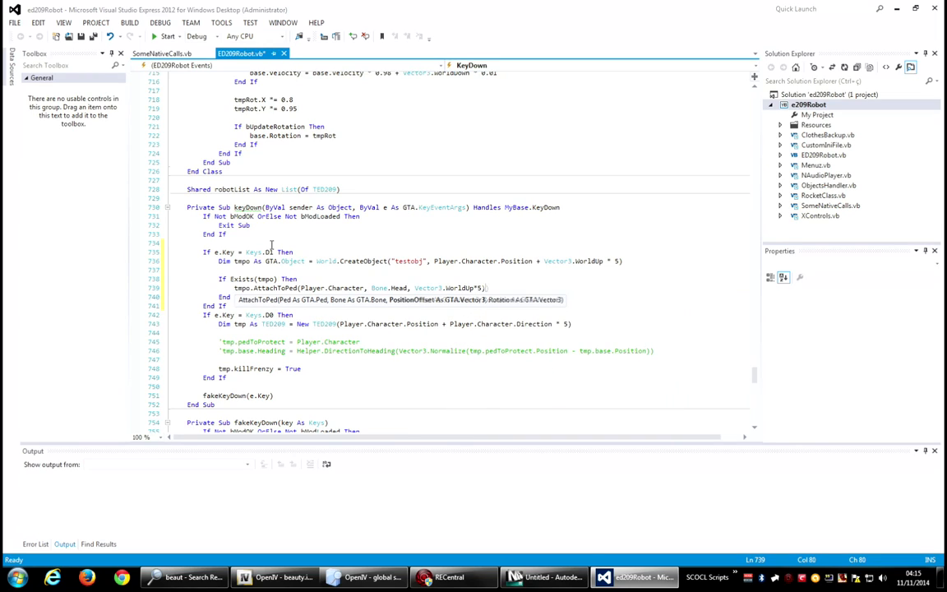
pyautogui.write('ector3.Zero')
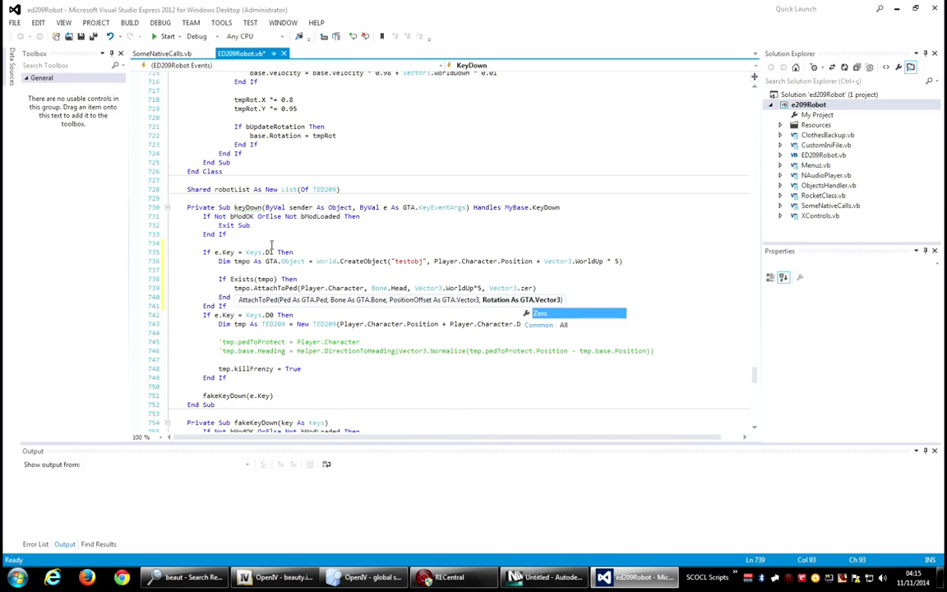
pyautogui.click(344, 233)
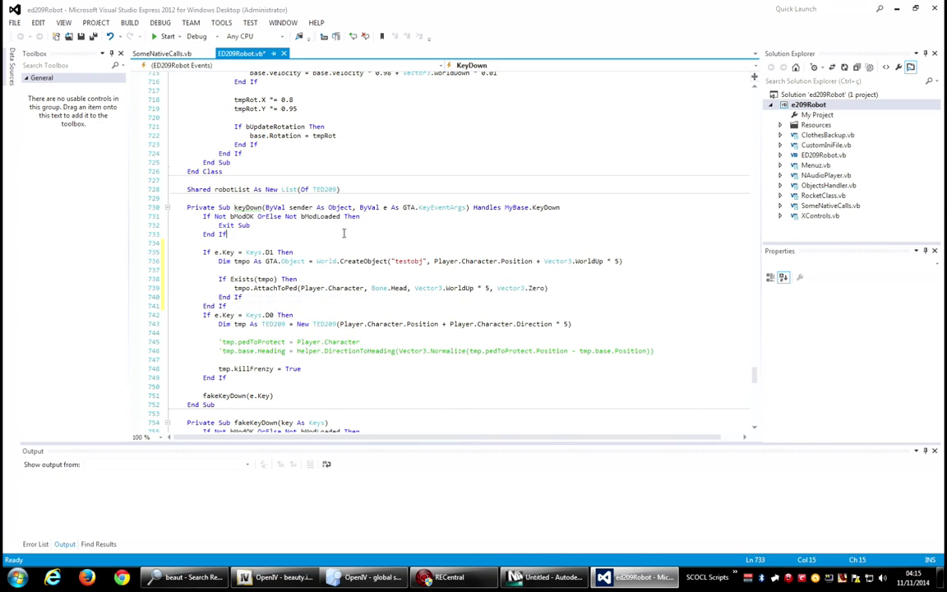
# After the attach call add Wait(100) and tmpo.Detach(), then insert a blank line after the D1 block.
pyautogui.click(570, 287)
pyautogui.press('Return')
pyautogui.write('wait')
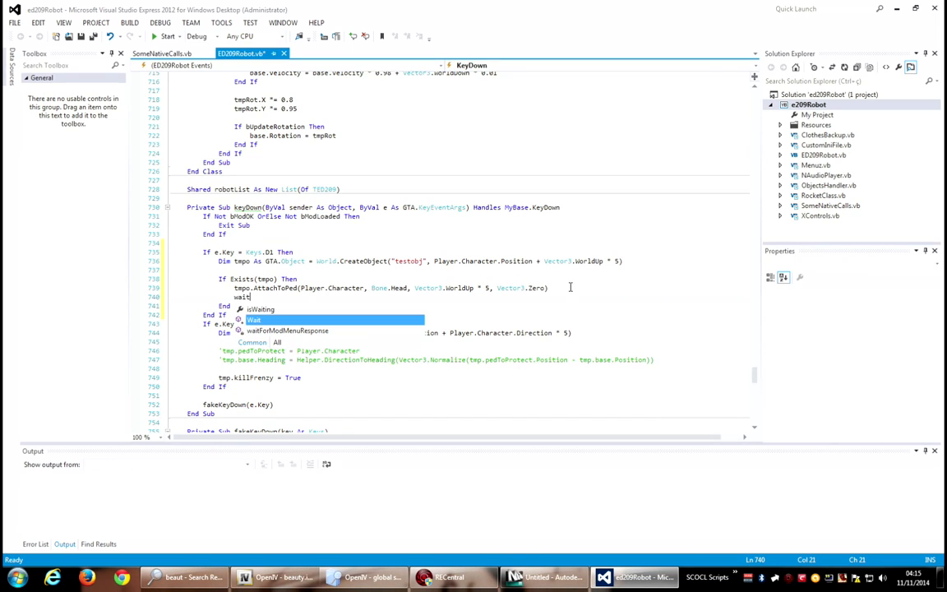
pyautogui.write('()')
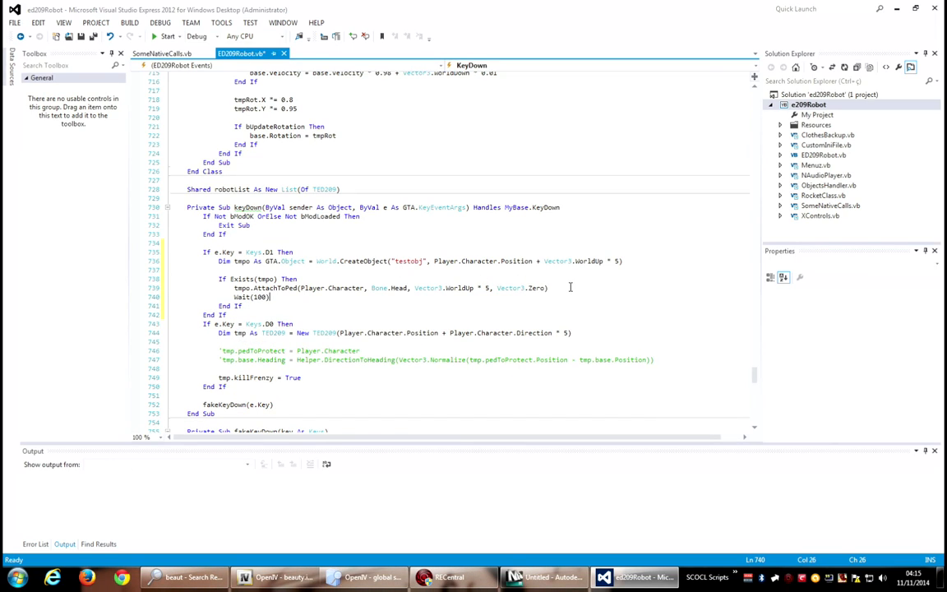
pyautogui.press('Return')
pyautogui.write('tmpo,po')
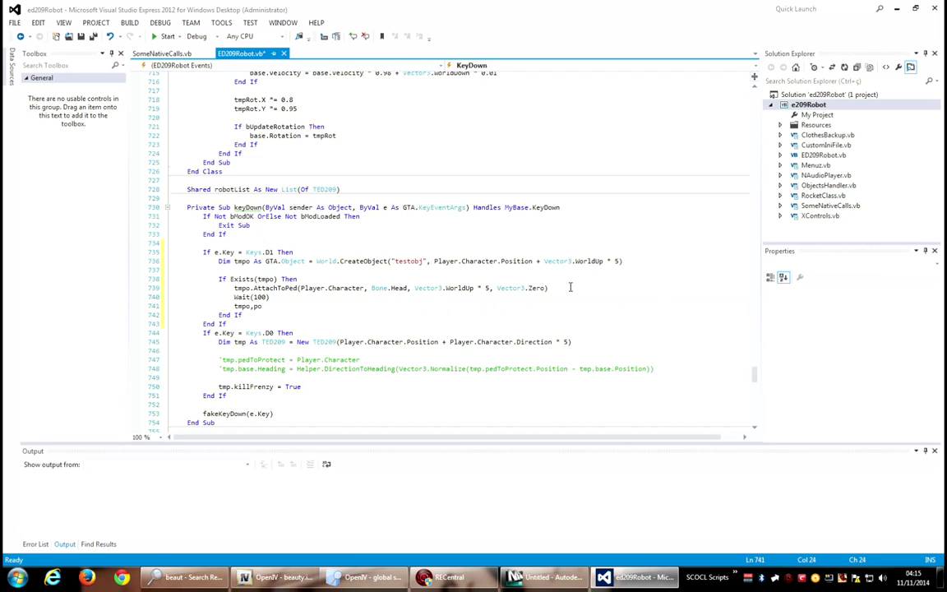
pyautogui.press('BackSpace')
pyautogui.press('BackSpace')
pyautogui.press('BackSpace')
pyautogui.write('.det')
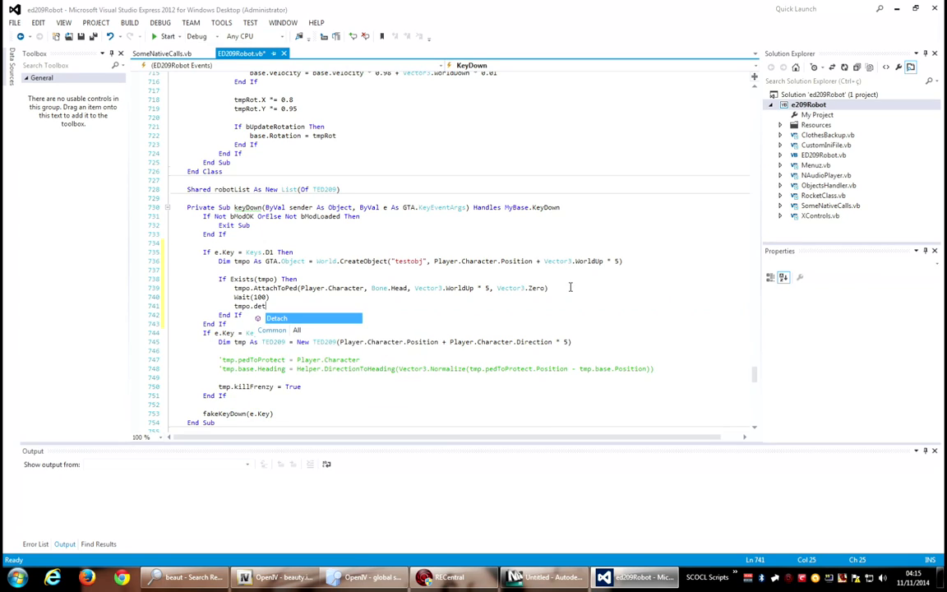
pyautogui.write('ach')
pyautogui.click(535, 261)
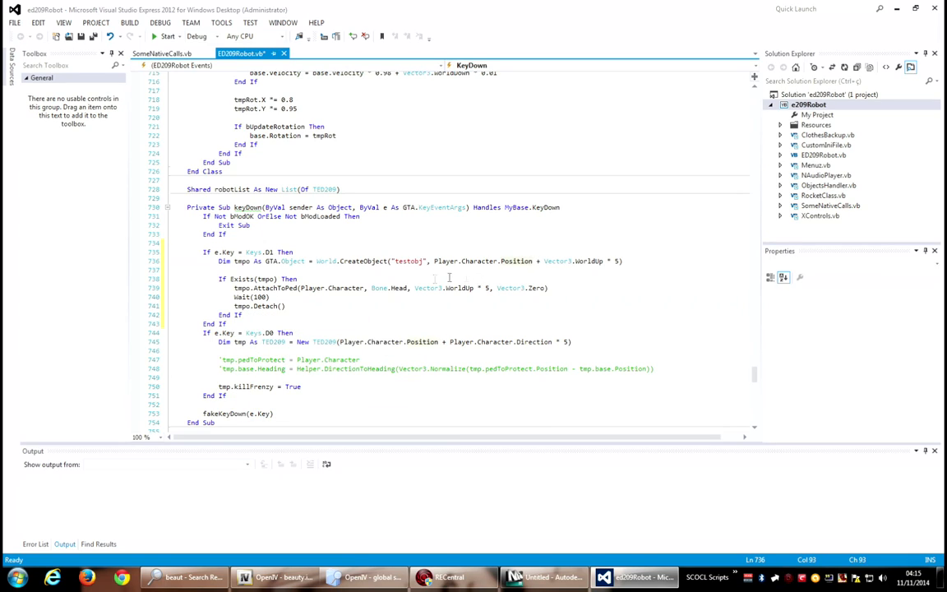
pyautogui.click(268, 325)
pyautogui.press('Return')
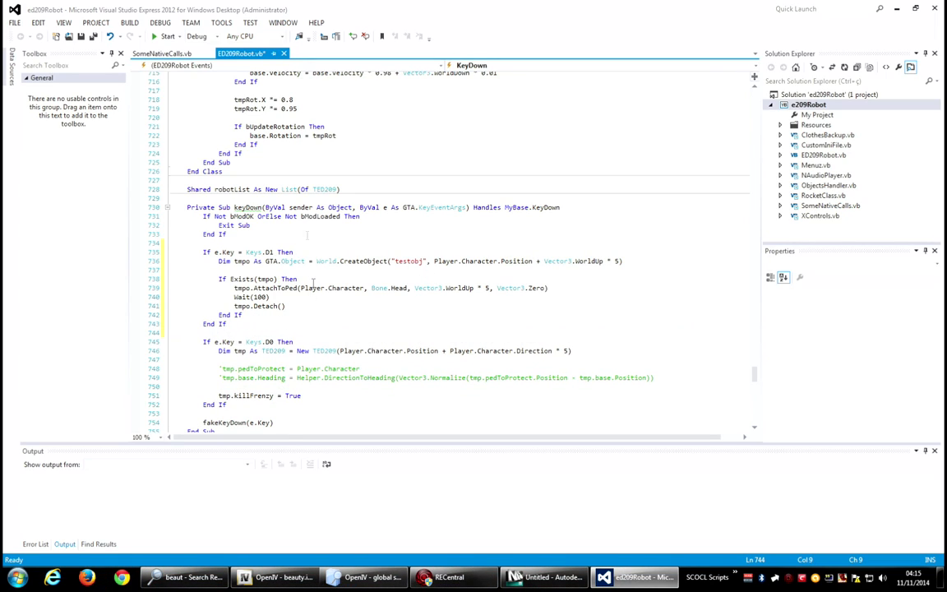
# Rebuild the solution and launch GTA IV from OpenIV to test the script.
pyautogui.click(130, 22)
pyautogui.click(136, 46)
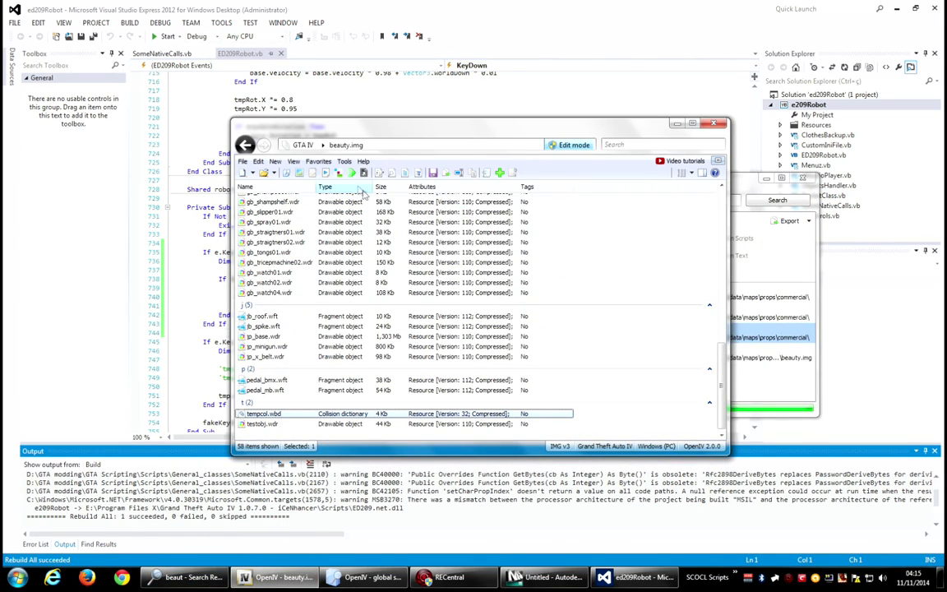
pyautogui.click(351, 174)
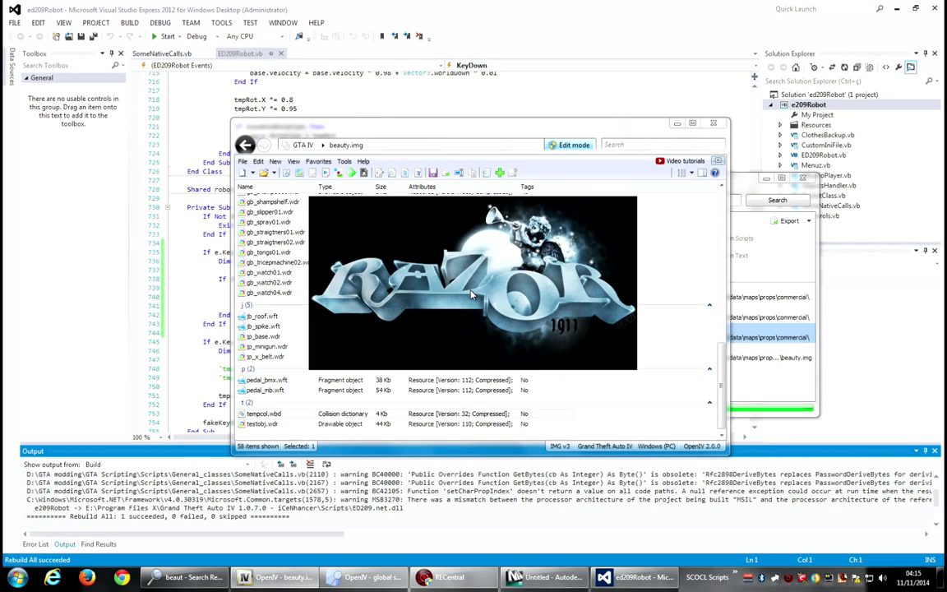
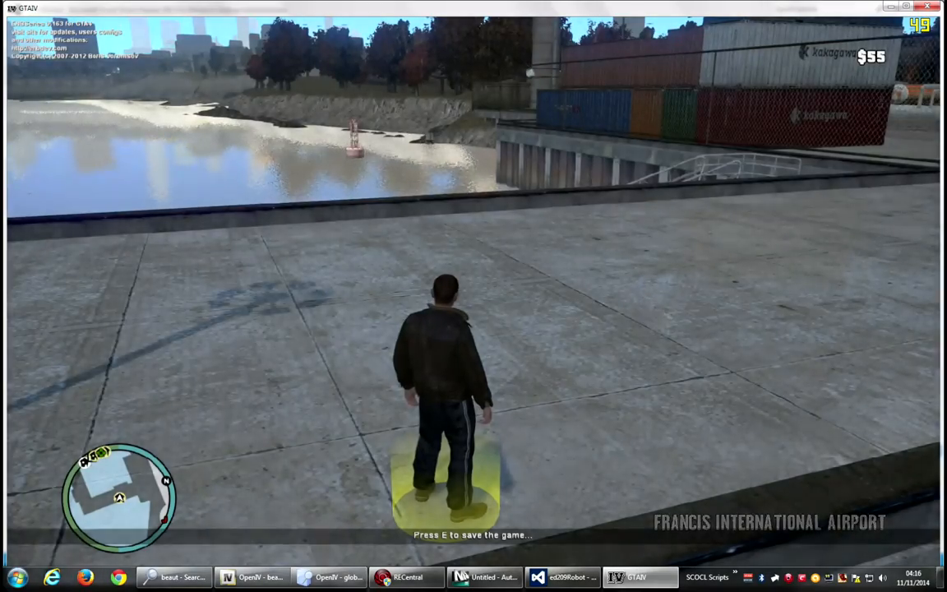
# Walk around the spawned sphere in game to inspect how it looks and blocks the player.
pyautogui.press('w')
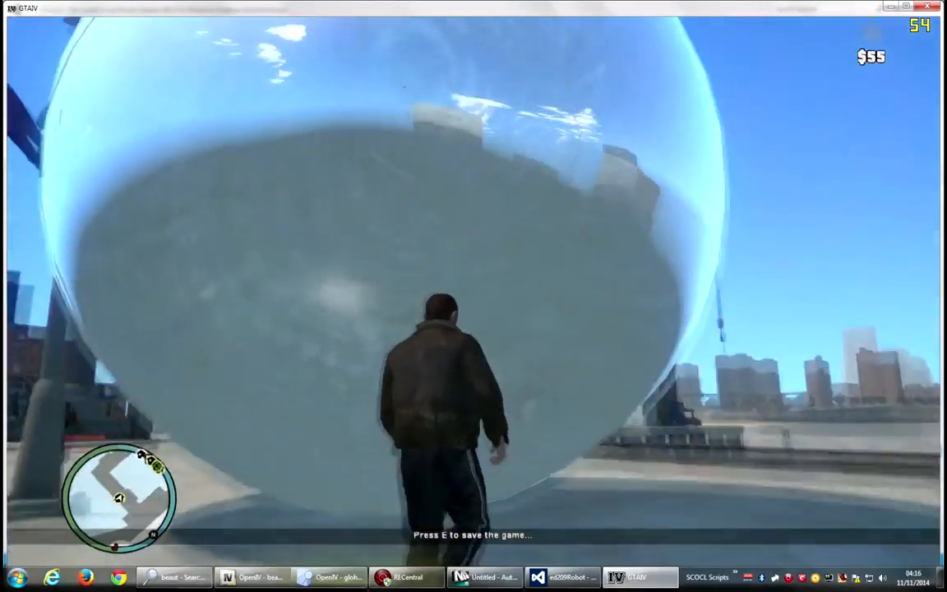
pyautogui.press('s')
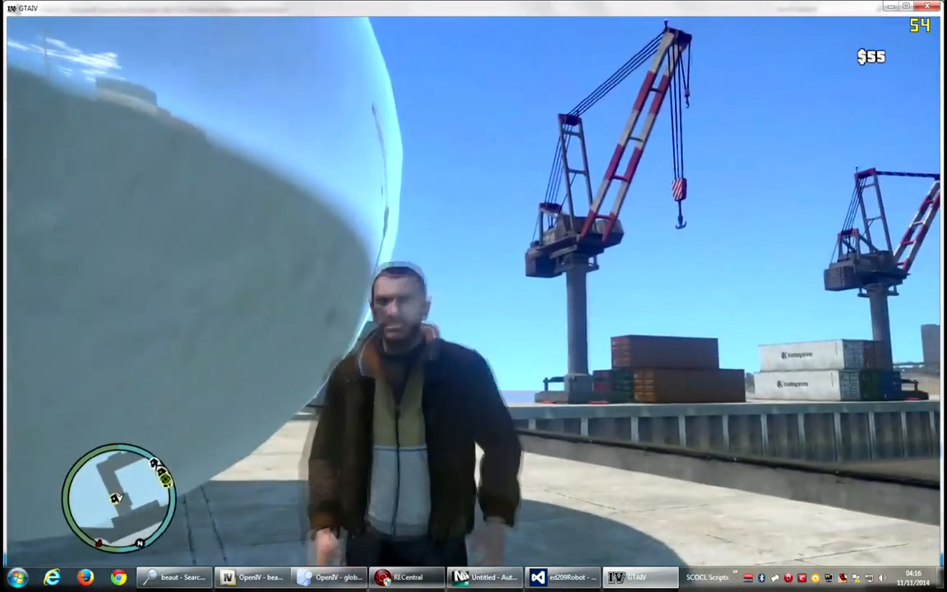
pyautogui.press('s')
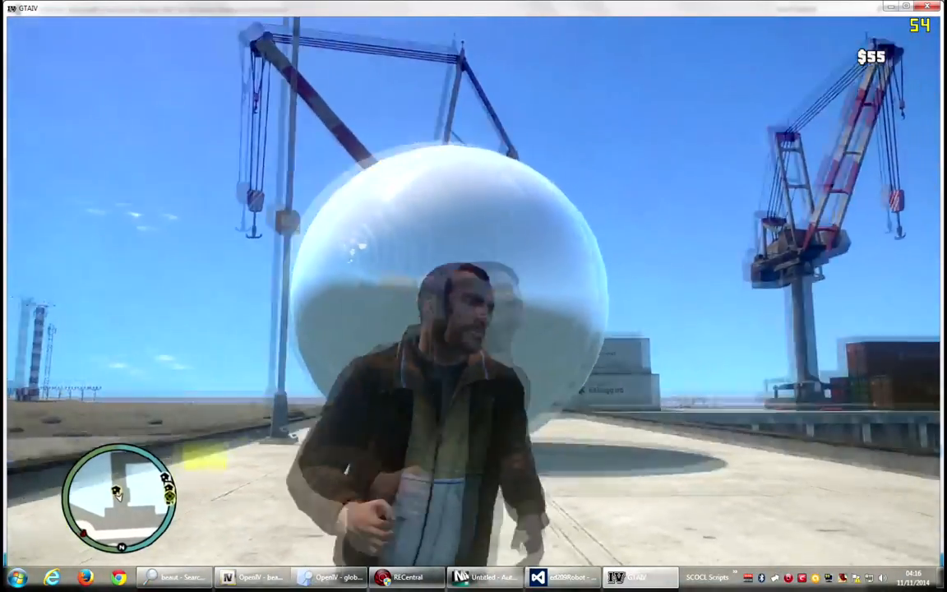
pyautogui.press('w')
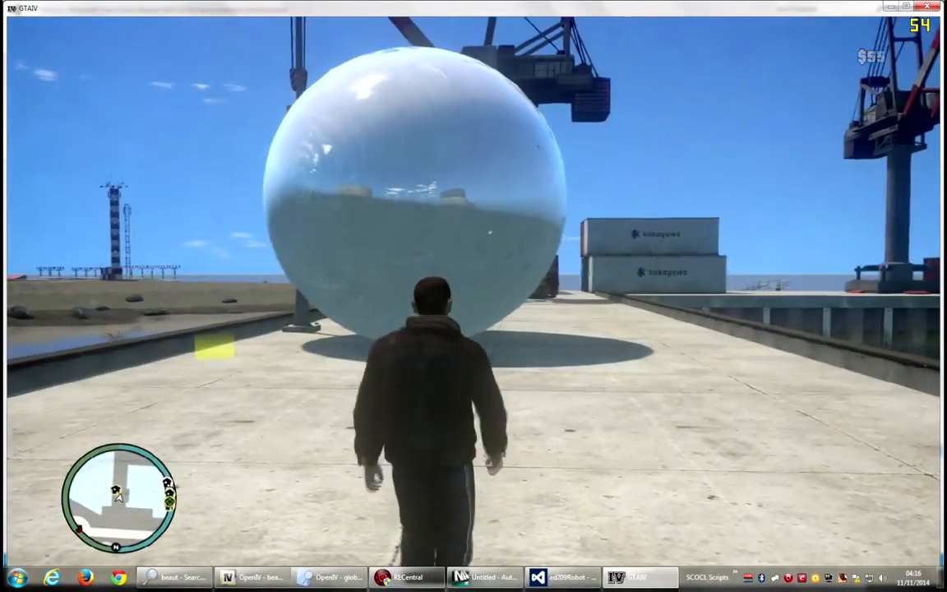
pyautogui.press('w')
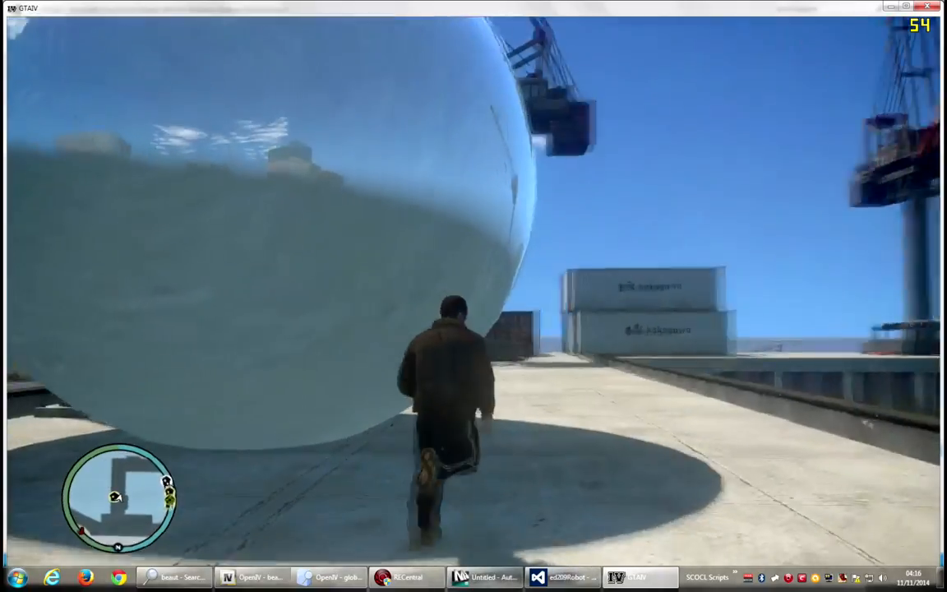
pyautogui.press('d')
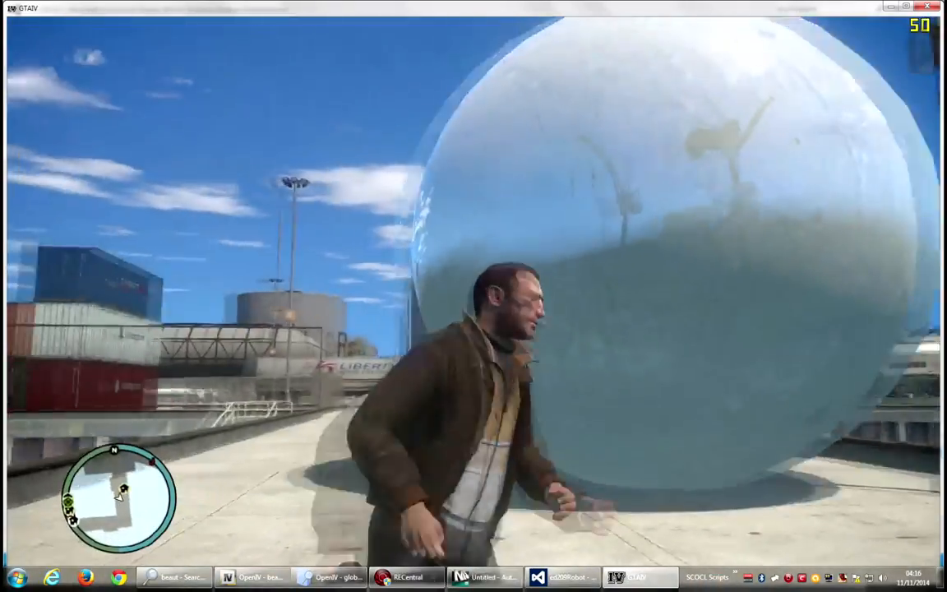
pyautogui.press('s')
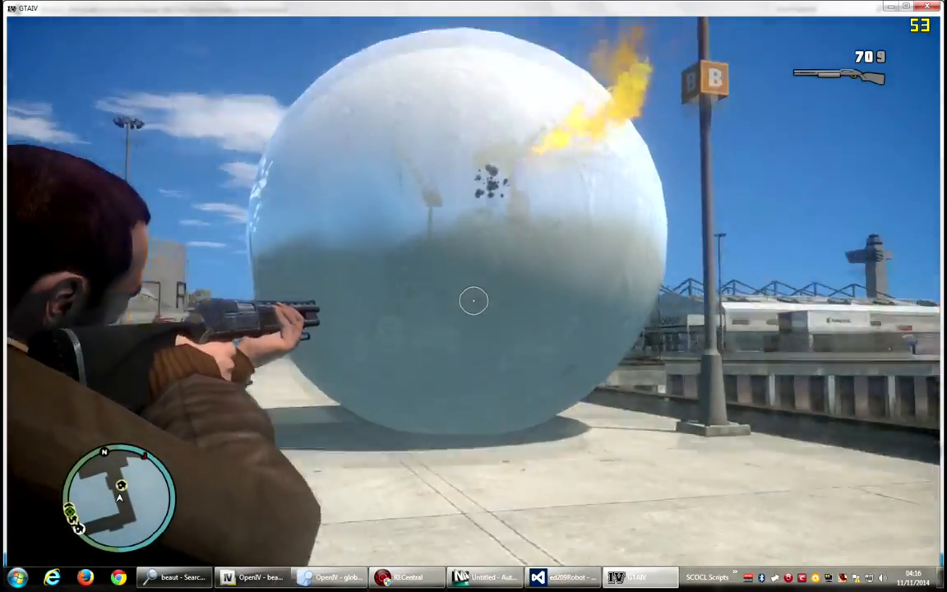
# Shoot the sphere with the shotgun from several angles to test its bullet collision.
pyautogui.click(473, 301)
pyautogui.click(474, 300)
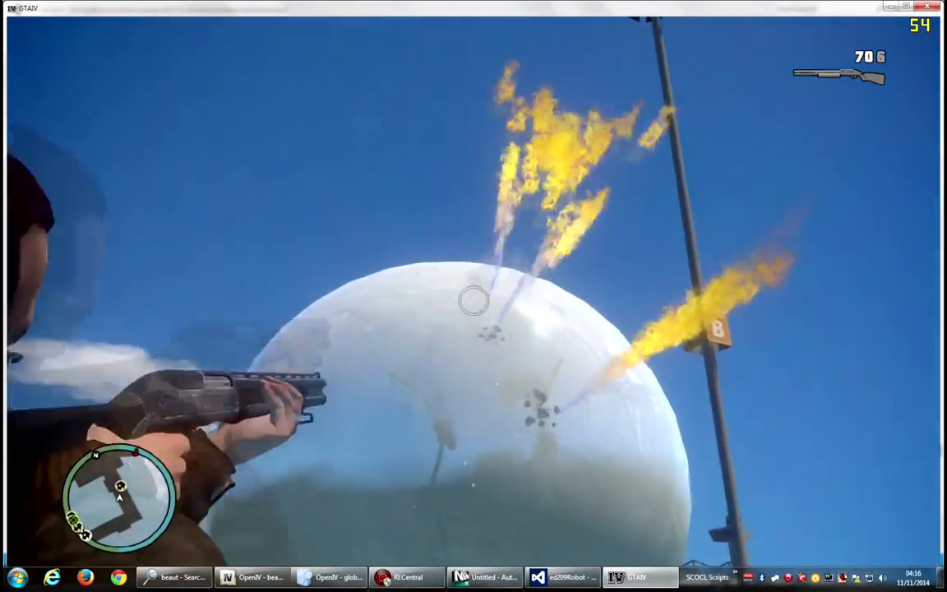
pyautogui.click(474, 300)
pyautogui.click(473, 301)
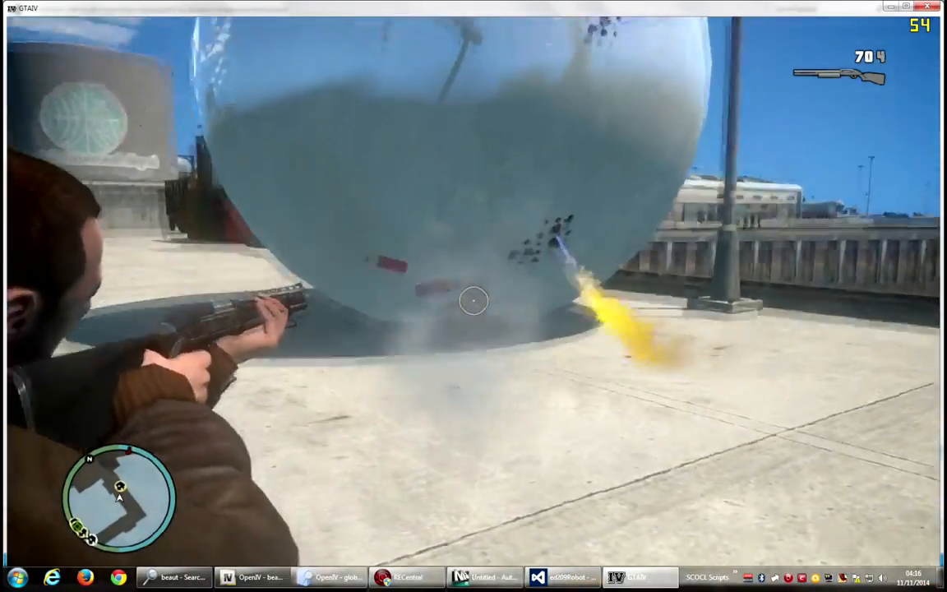
pyautogui.click(474, 301)
pyautogui.click(473, 301)
pyautogui.click(473, 301)
pyautogui.click(474, 301)
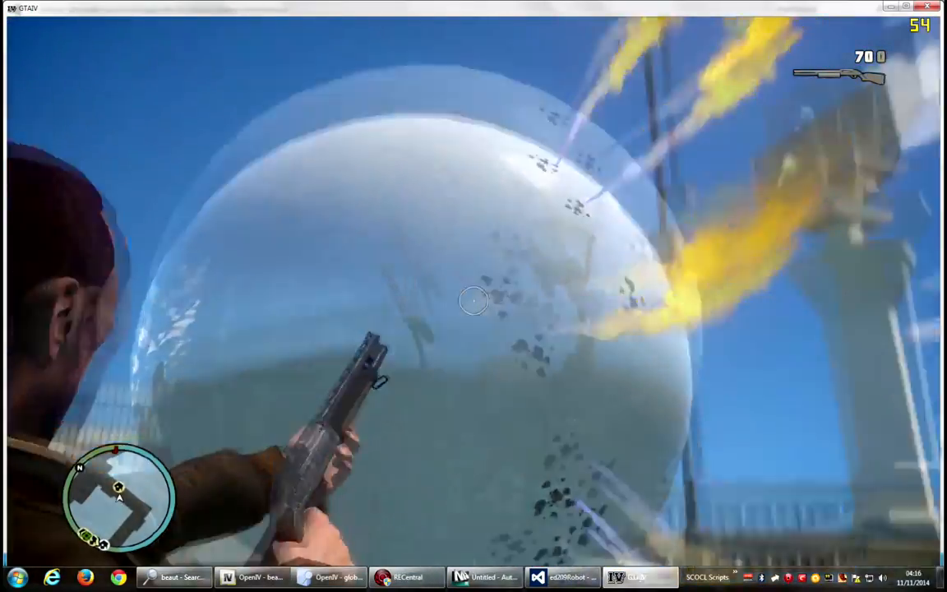
pyautogui.press('w')
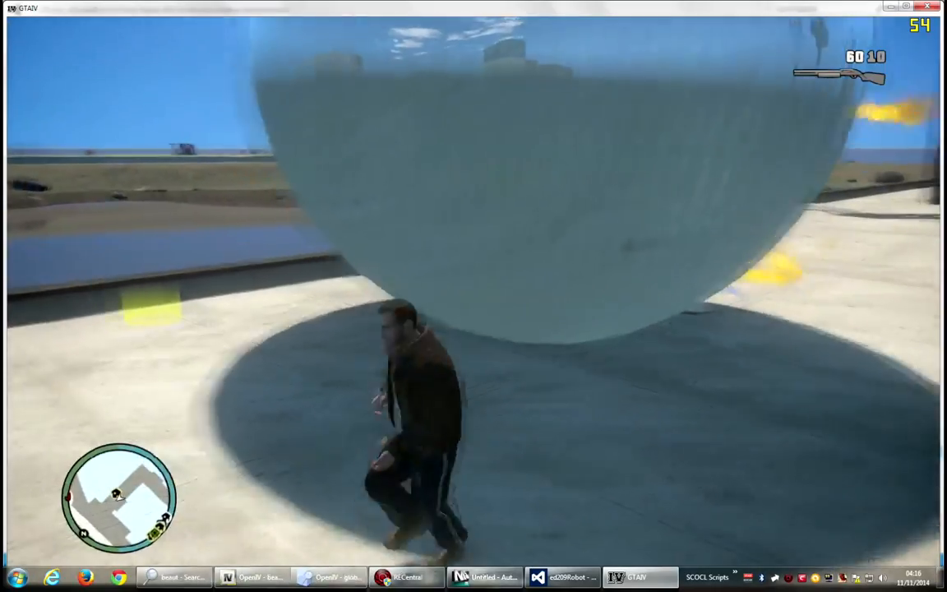
pyautogui.click(473, 301)
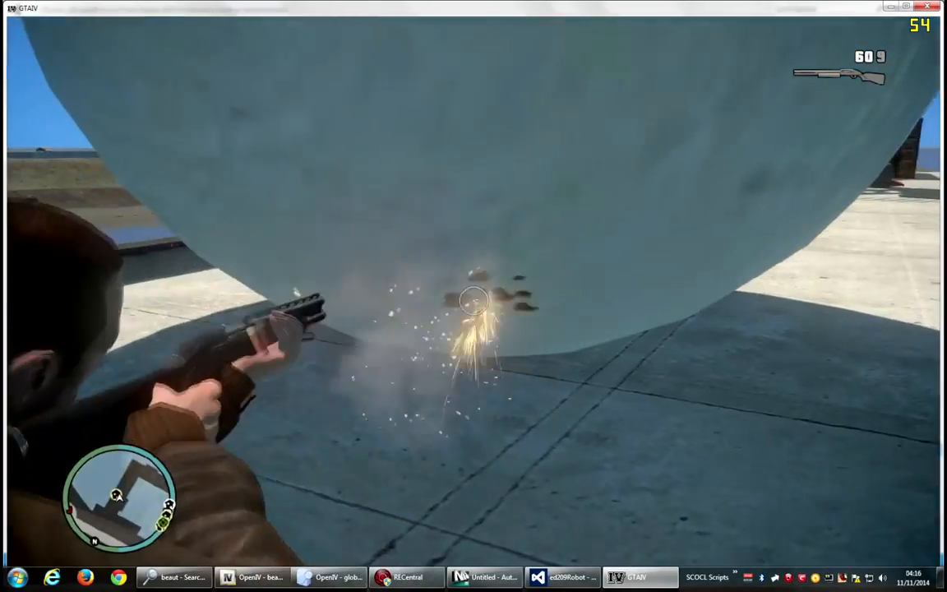
pyautogui.click(474, 301)
pyautogui.click(474, 300)
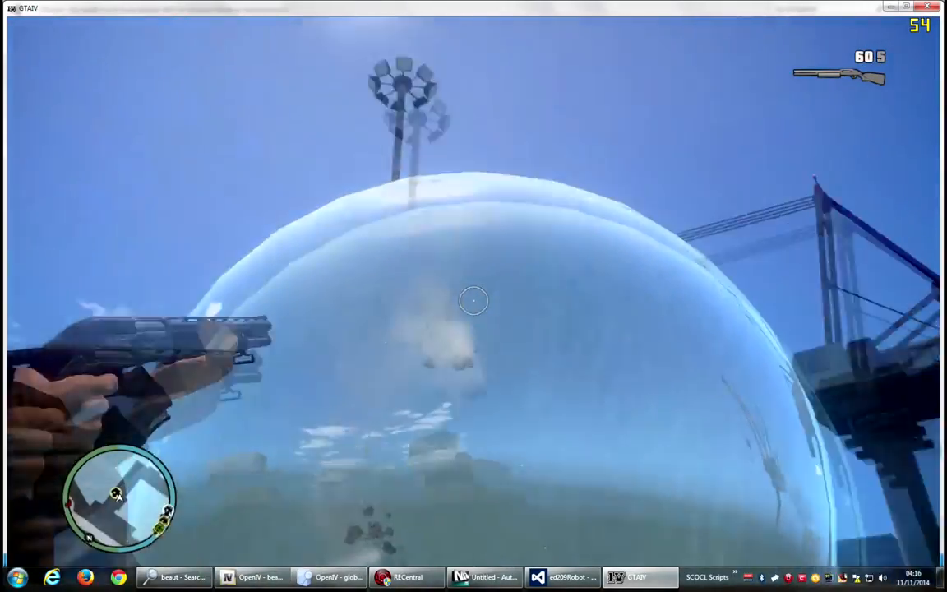
pyautogui.press('a')
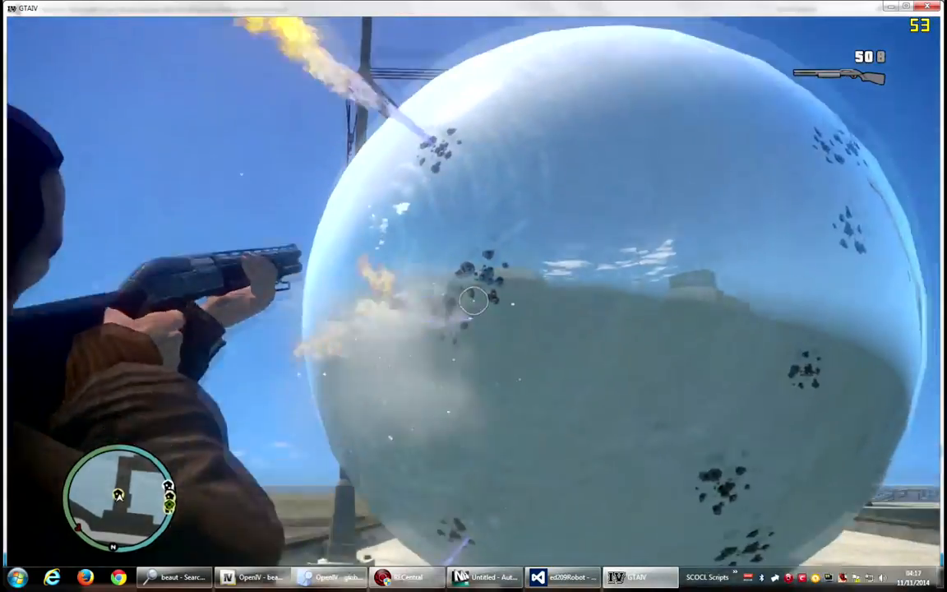
pyautogui.click(473, 301)
pyautogui.click(473, 301)
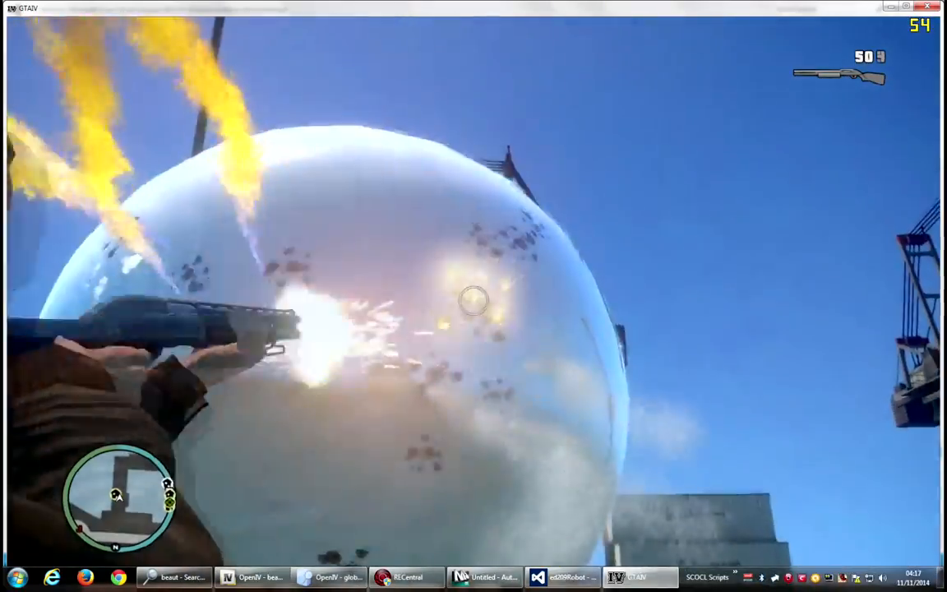
pyautogui.click(474, 301)
pyautogui.click(474, 301)
pyautogui.click(473, 301)
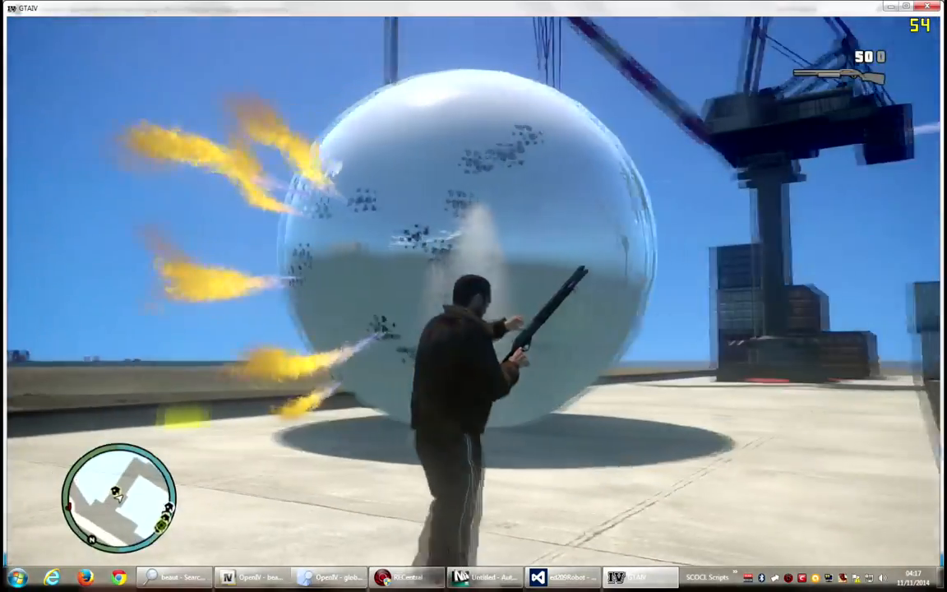
# Put the weapon away and walk between the spheres to check player collision.
pyautogui.press('1')
pyautogui.press('w')
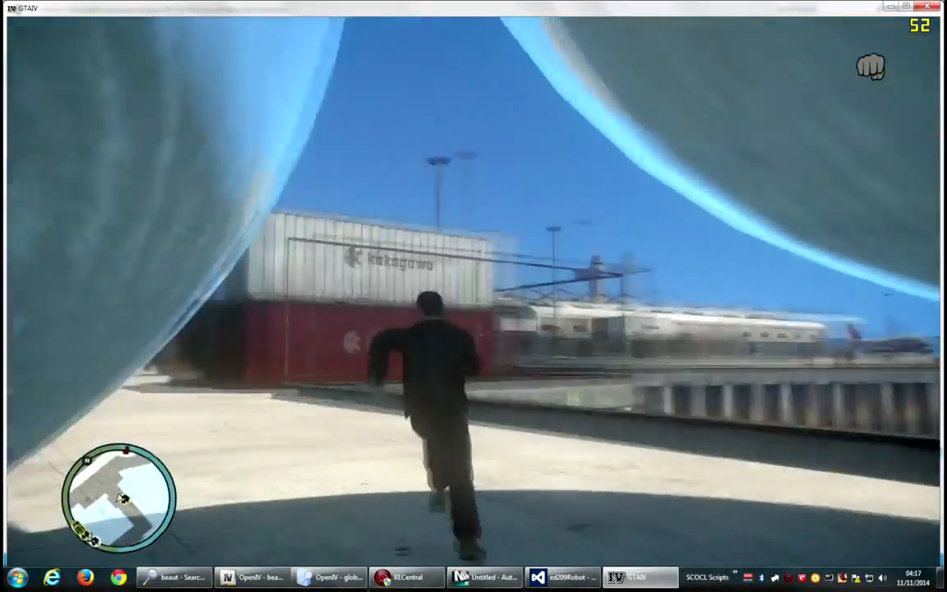
pyautogui.press('w')
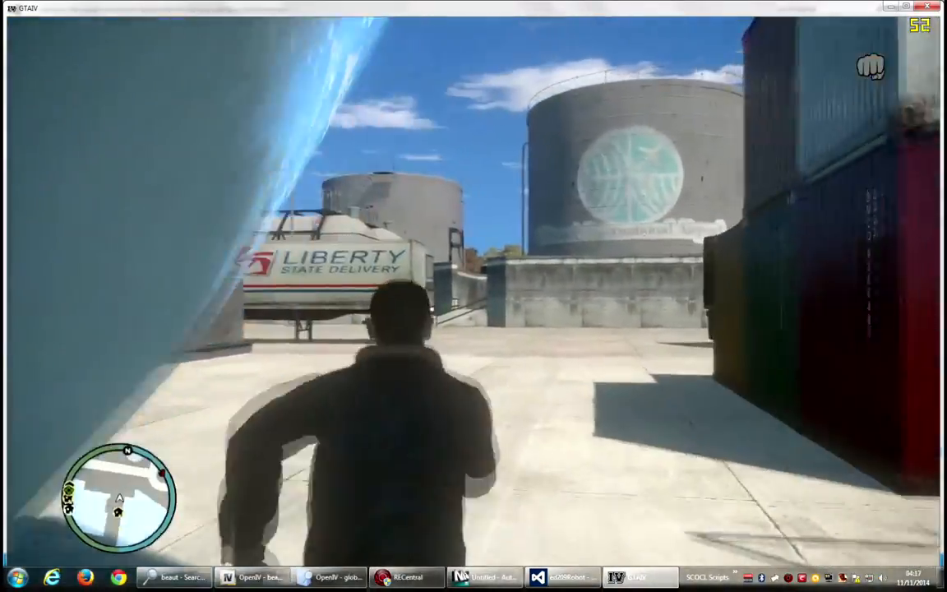
pyautogui.press('s')
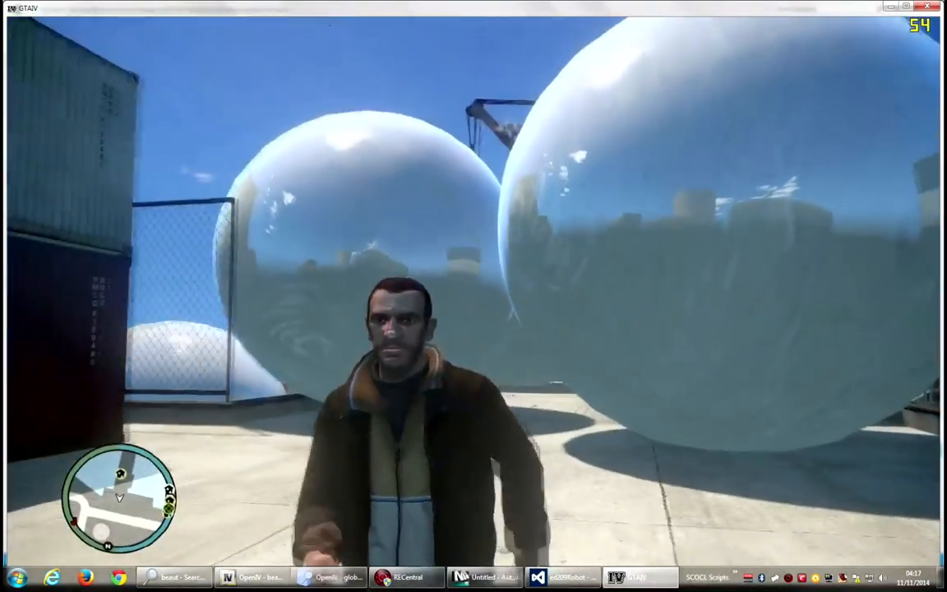
pyautogui.press('s')
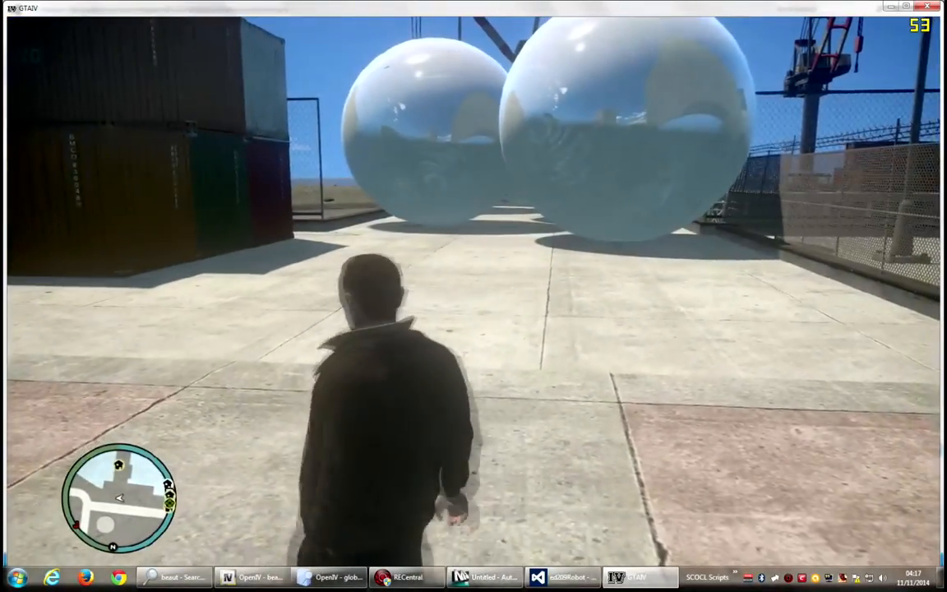
# Spawn a Dukes car through the console with the command spawn dukes.
pyautogui.press('`')
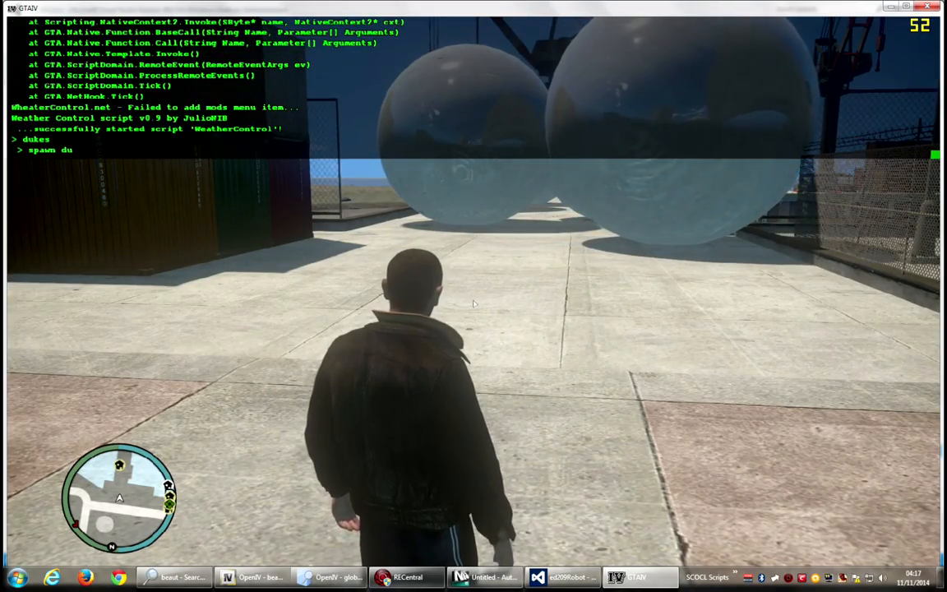
pyautogui.write('kes')
pyautogui.press('Return')
pyautogui.press('`')
# Enter the Dukes and drive it into the spheres repeatedly to test vehicle collision.
pyautogui.press('w')
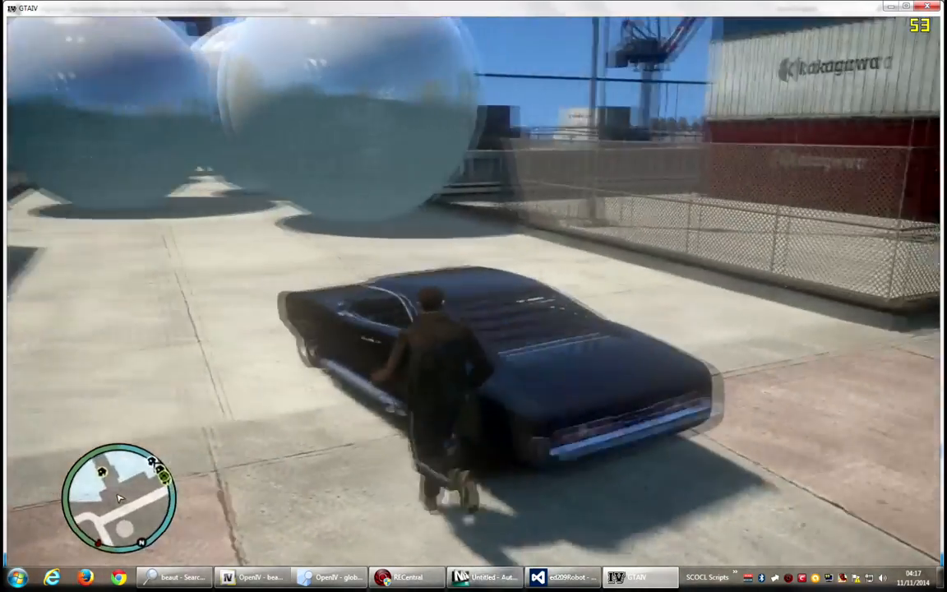
pyautogui.press('f')
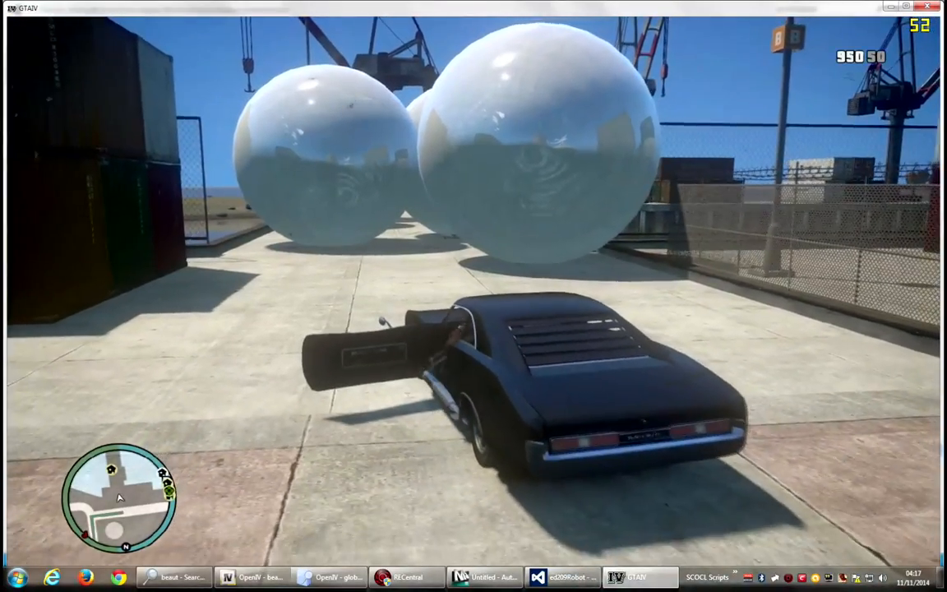
pyautogui.press('w')
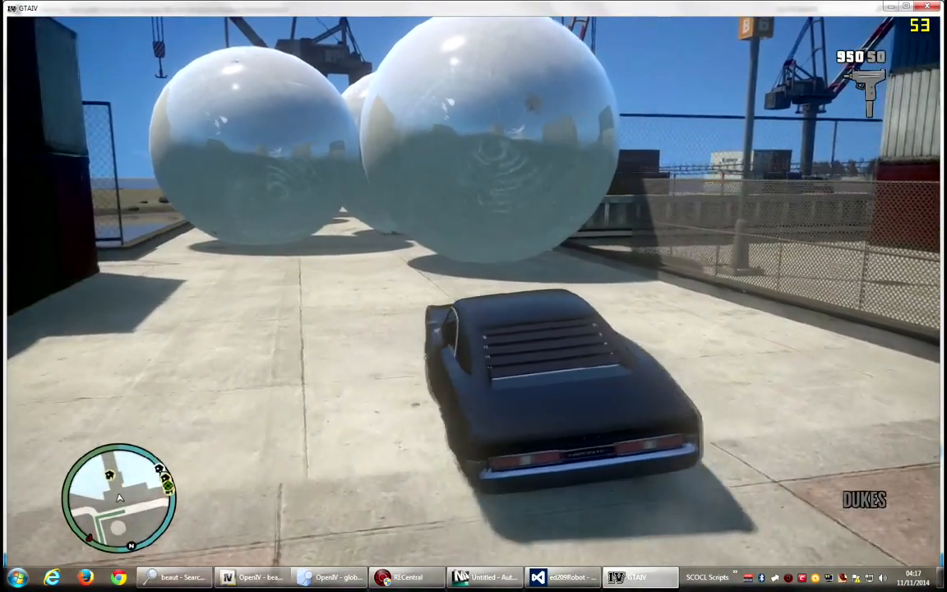
pyautogui.press('w')
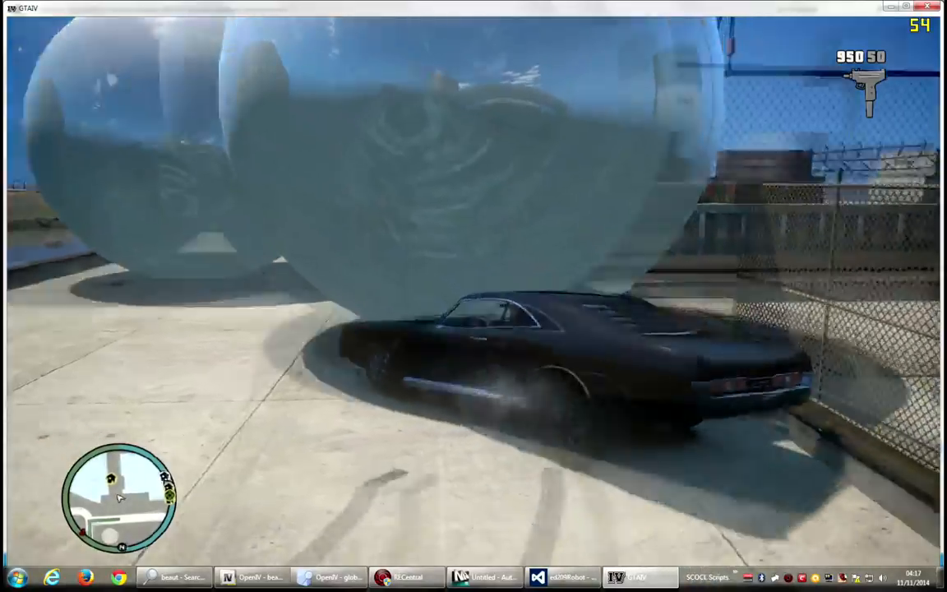
pyautogui.press('s')
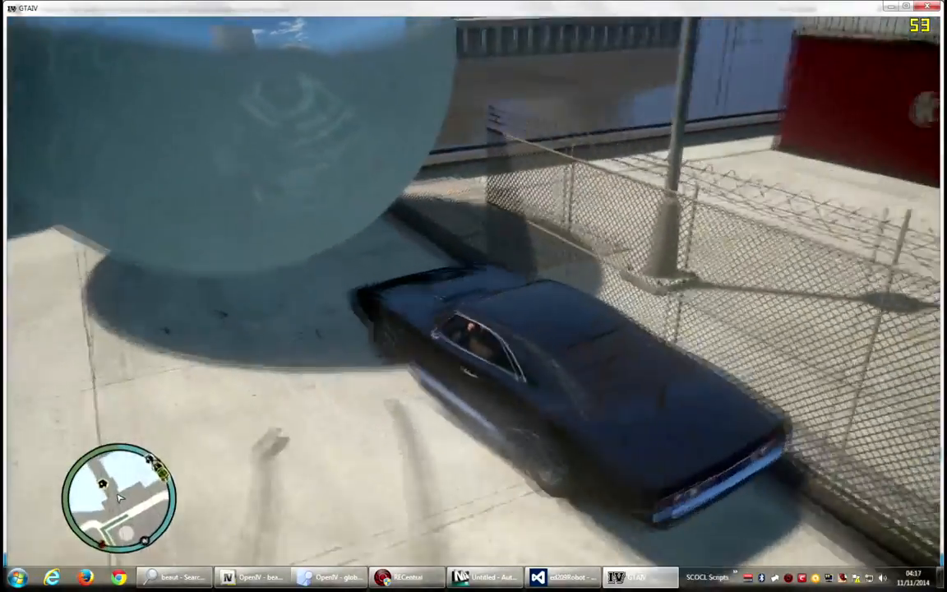
pyautogui.press('s')
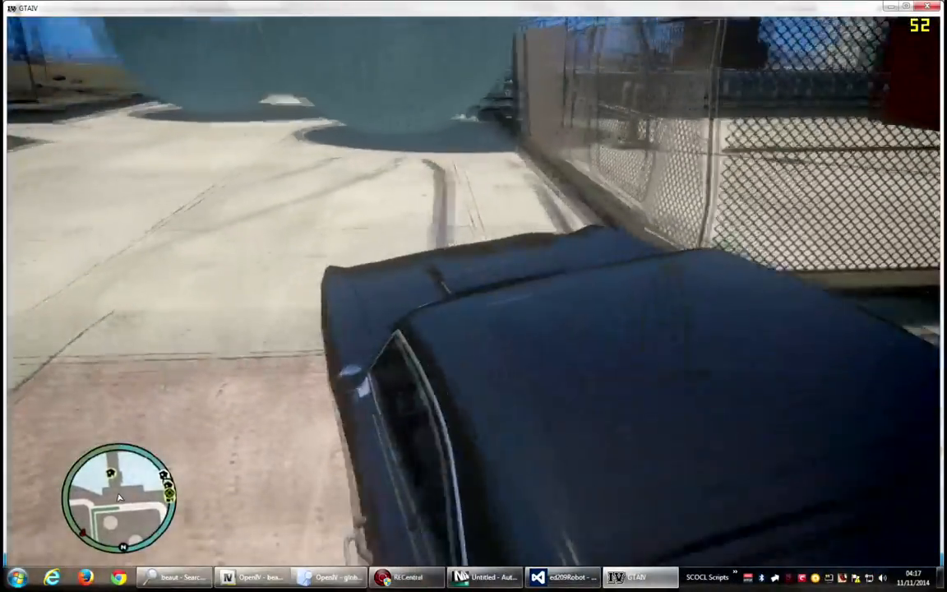
pyautogui.press('w')
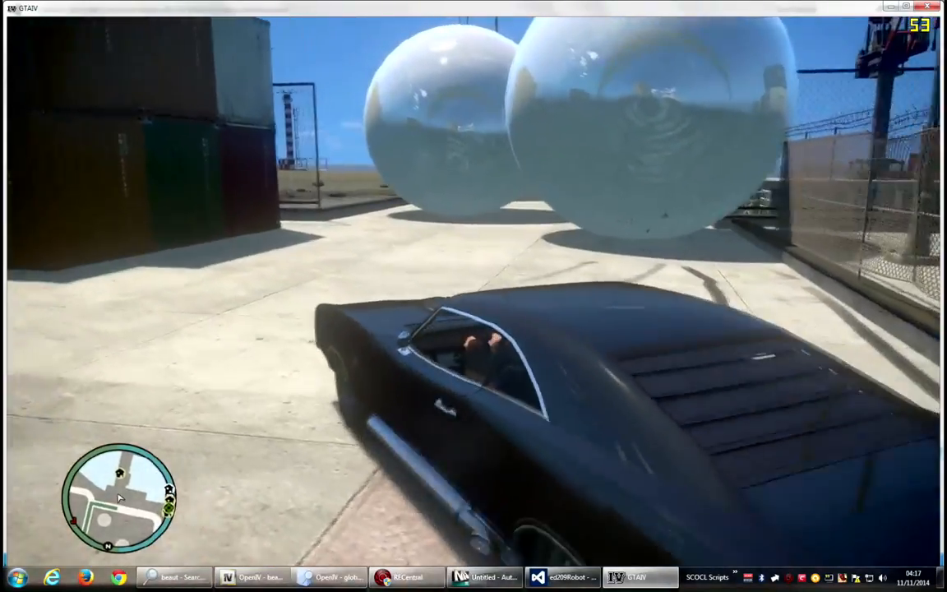
pyautogui.press('d')
pyautogui.press('w')
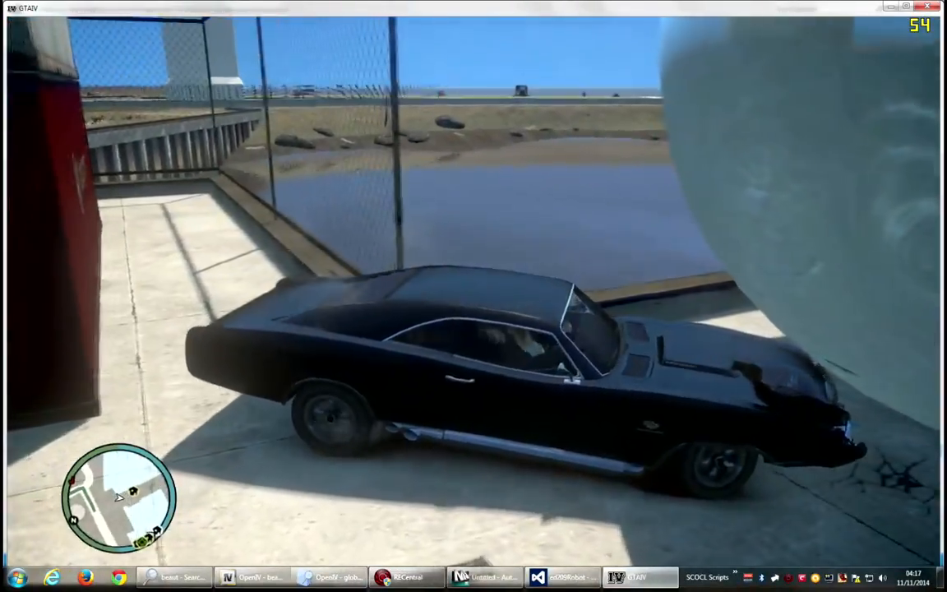
pyautogui.press('s')
pyautogui.press('w')
pyautogui.press('d')
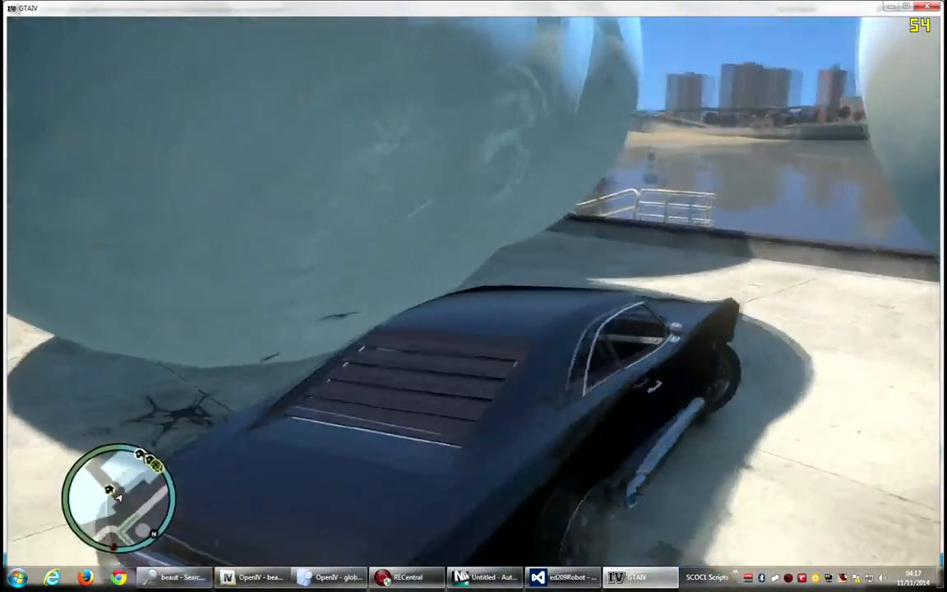
pyautogui.press('s')
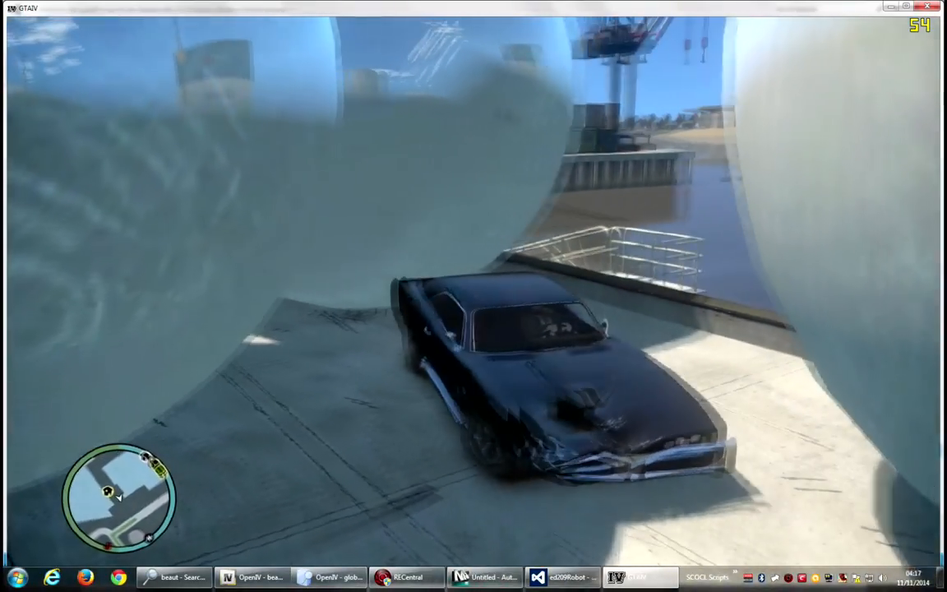
pyautogui.press('w')
pyautogui.press('s')
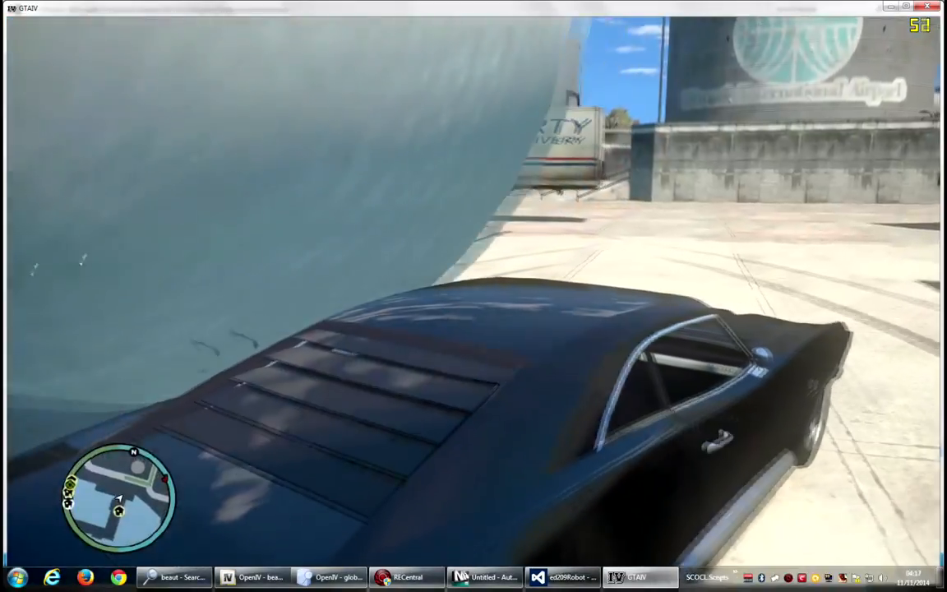
pyautogui.press('w')
pyautogui.press('s')
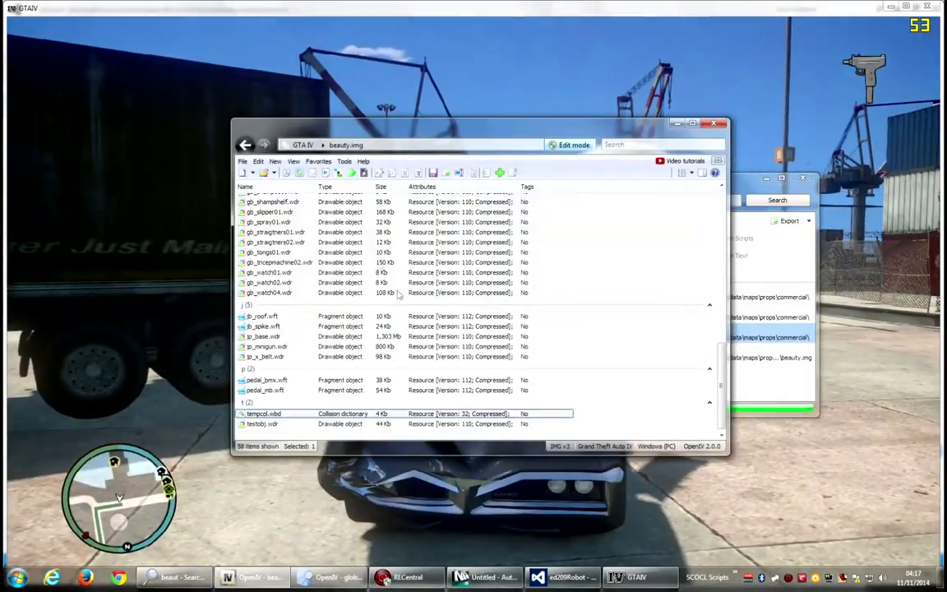
# Switch to Visual Studio and change the AttachToPed bone from Bone.Head to Bone.root.
pyautogui.click(538, 578)
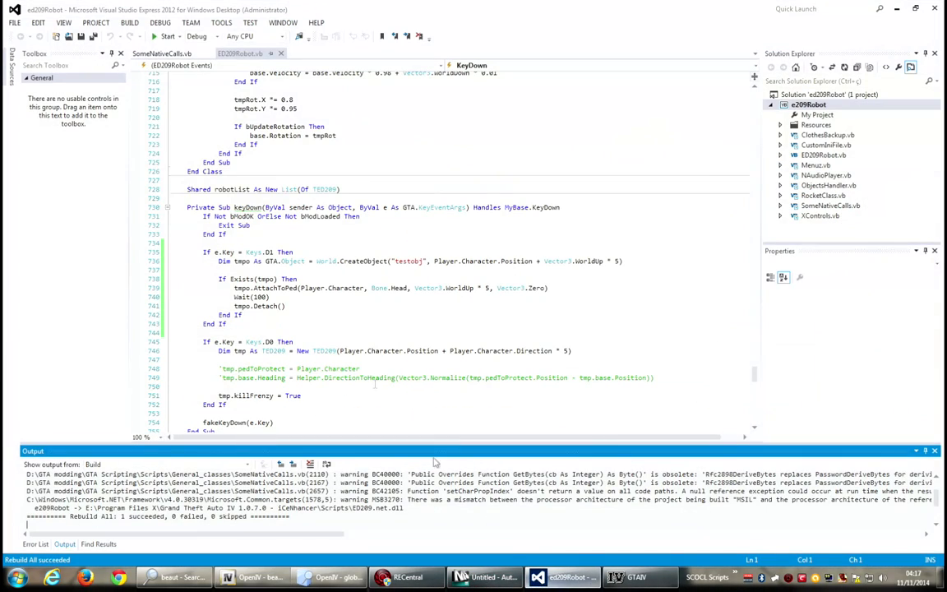
pyautogui.click(398, 288)
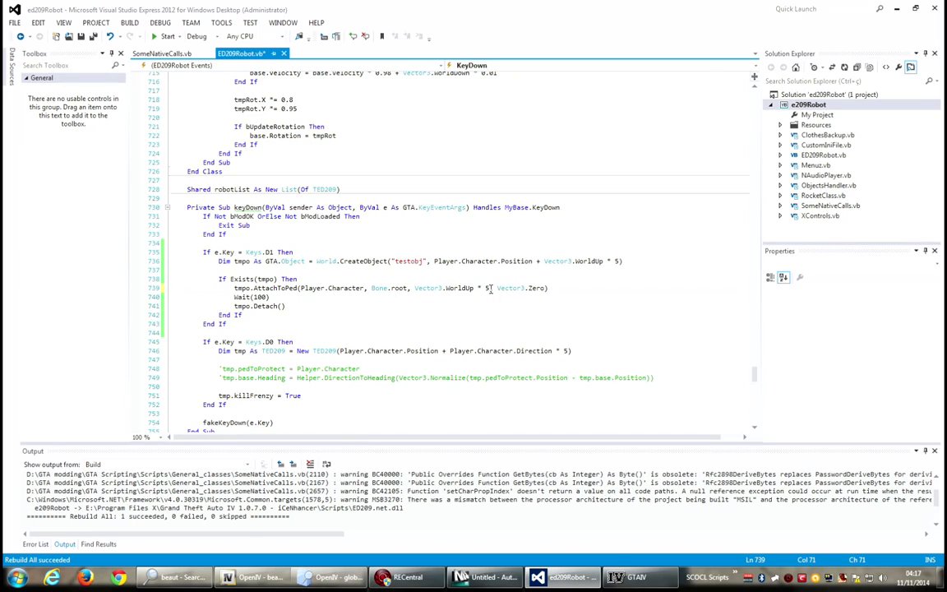
# Change the AttachToPed position offset to Vector3.WorldUp * 6 + Vector3.RelativeFront * 8.
pyautogui.write('+ Vector3.rel')
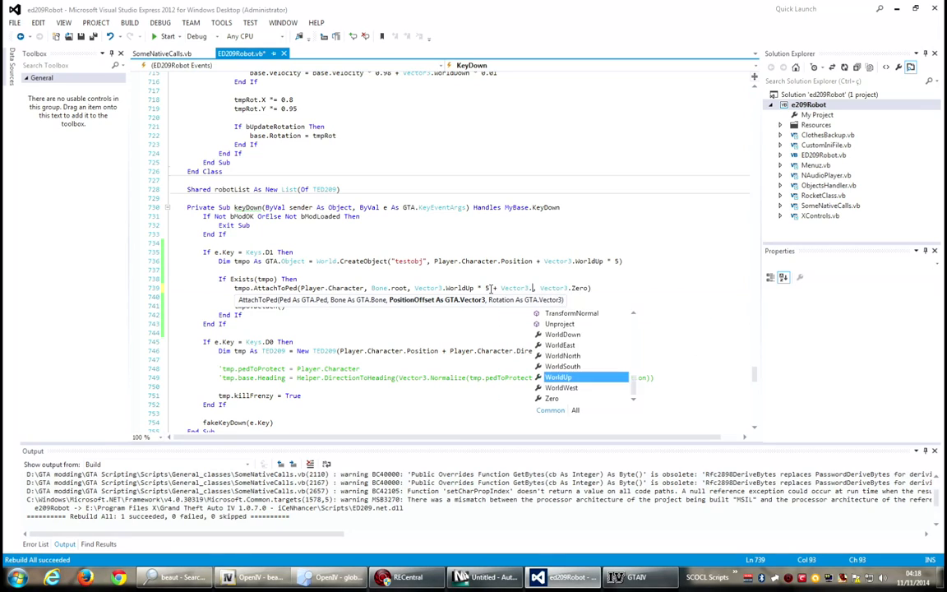
pyautogui.press('Down')
pyautogui.press('Down')
pyautogui.press('space')
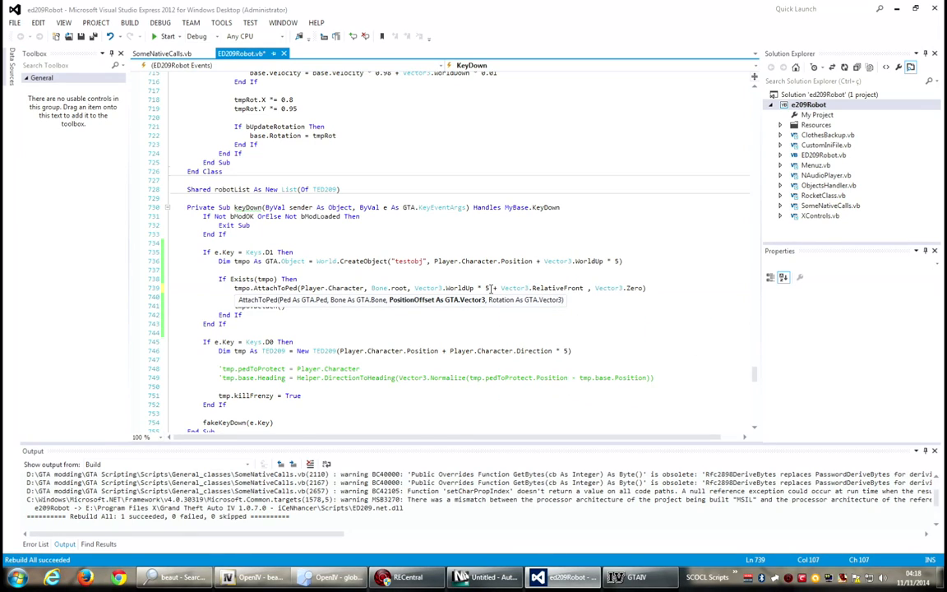
pyautogui.write('*8')
pyautogui.click(491, 288)
pyautogui.press('BackSpace')
pyautogui.write('6')
pyautogui.click(488, 272)
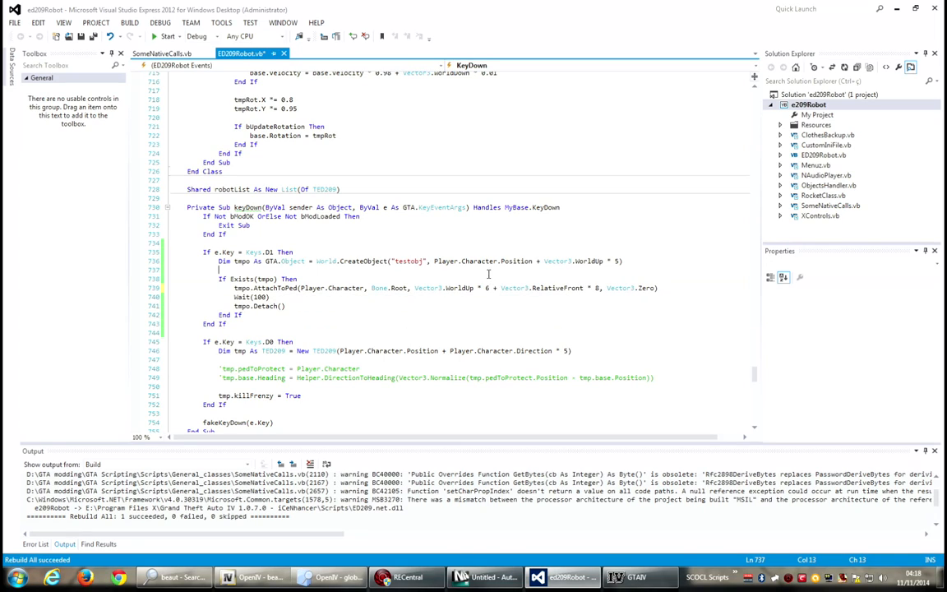
# Add a line after the detach that calls tmpo.ApplyForce(Game.CurrentCamera.Direction * 100).
pyautogui.press('Return')
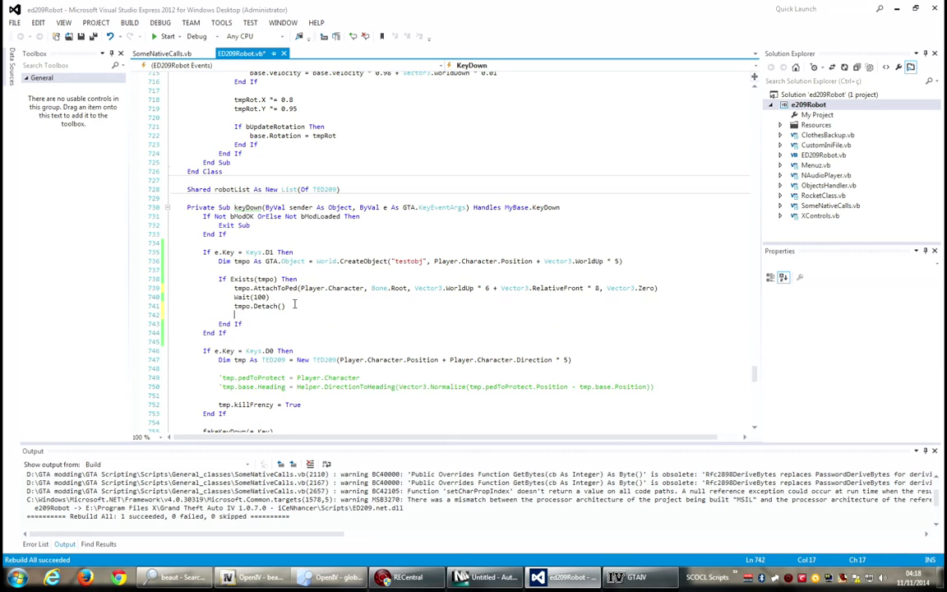
pyautogui.write('tmpo.ap')
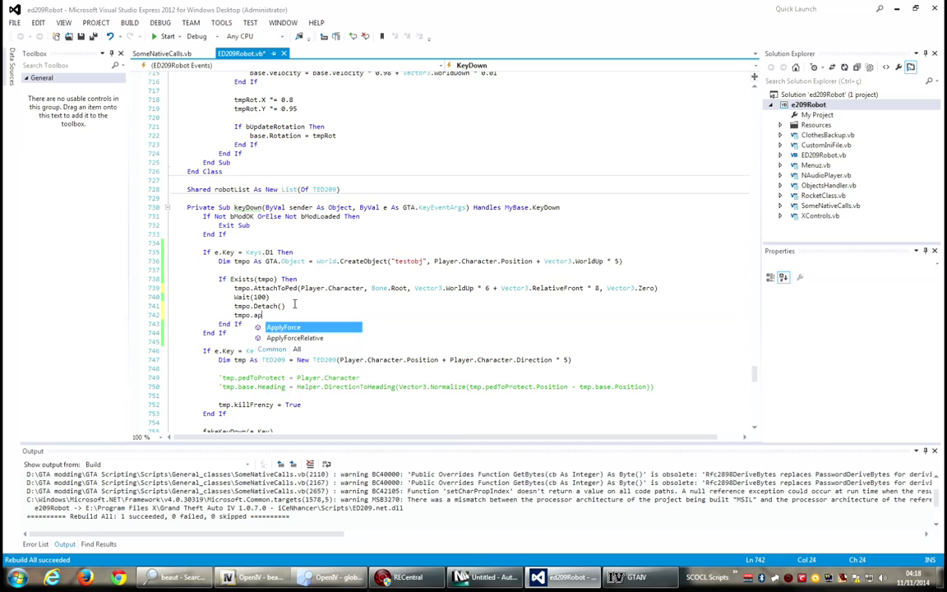
pyautogui.write('plyForce(Game.c')
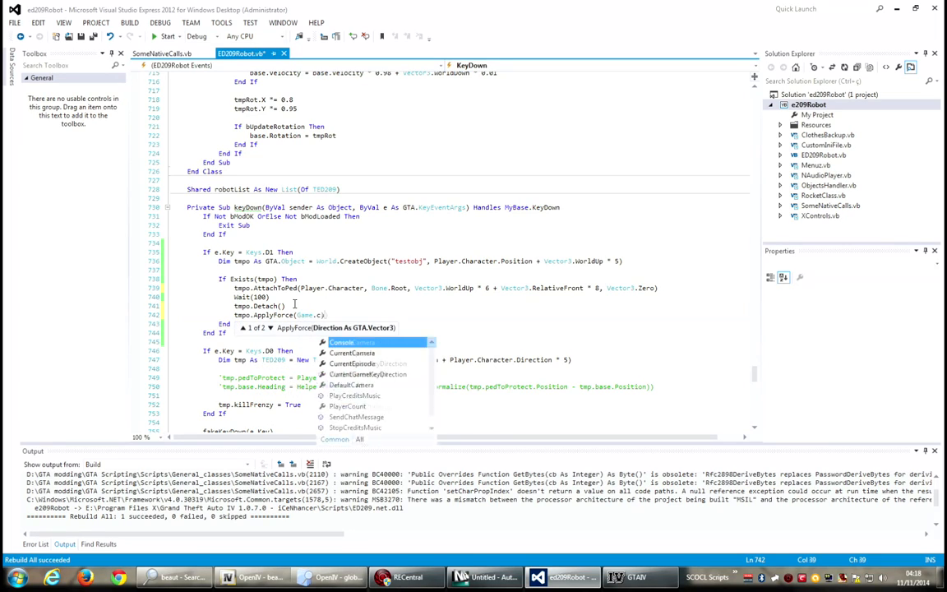
pyautogui.write('urrentCamera.direction')
pyautogui.write('* 100')
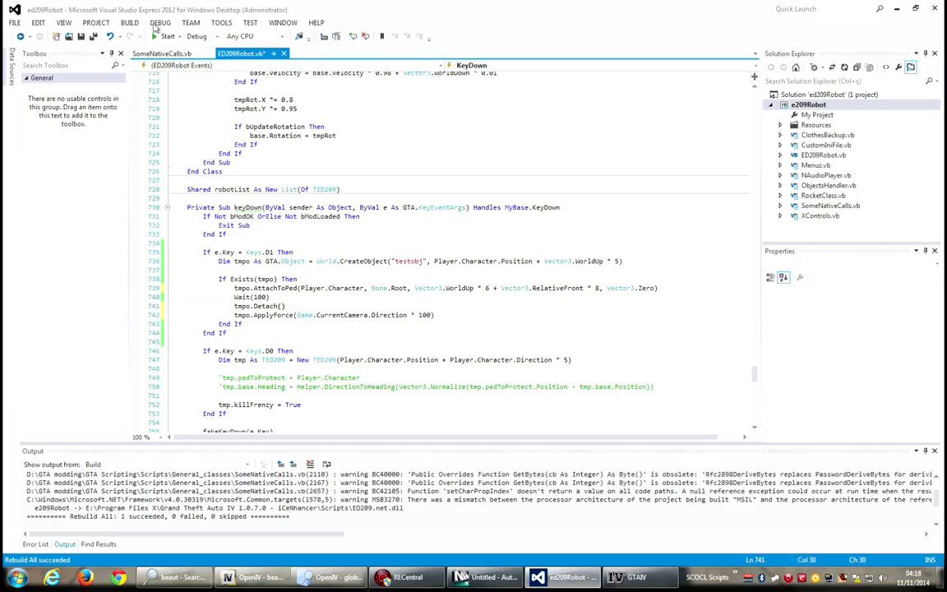
# Build the solution, then switch to the game and run reloadscripts in the console.
pyautogui.click(133, 21)
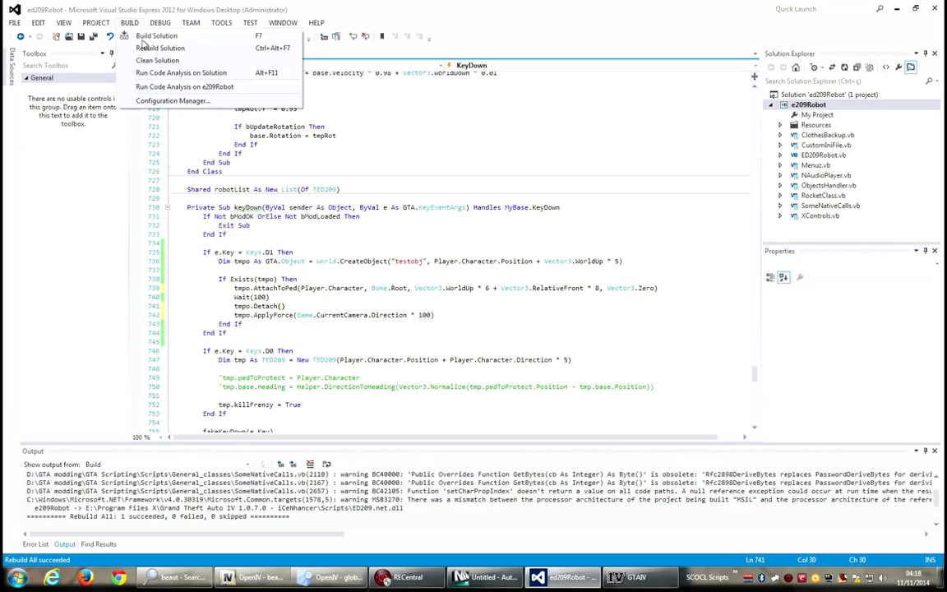
pyautogui.click(143, 42)
pyautogui.click(641, 577)
pyautogui.press('`')
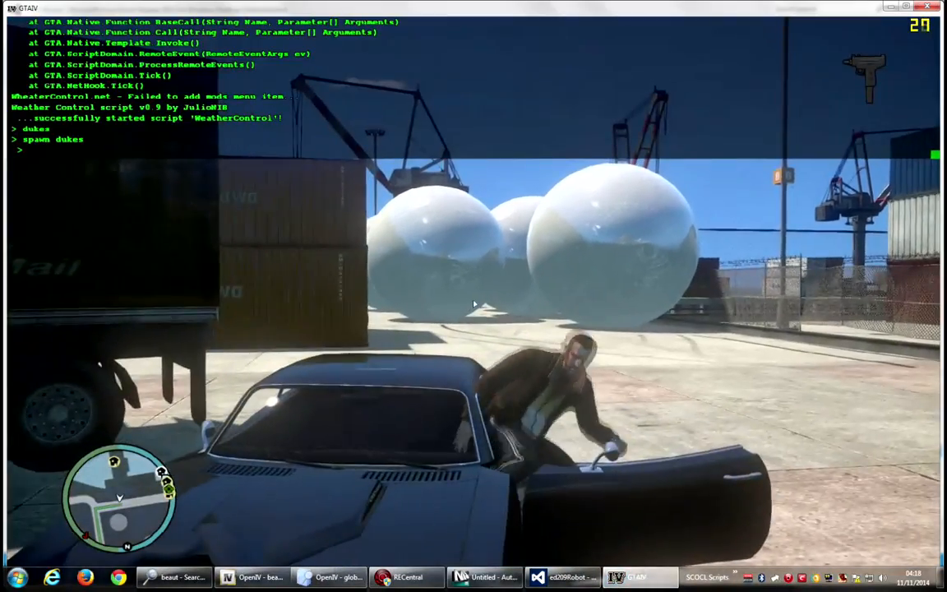
pyautogui.write('reloadscripts')
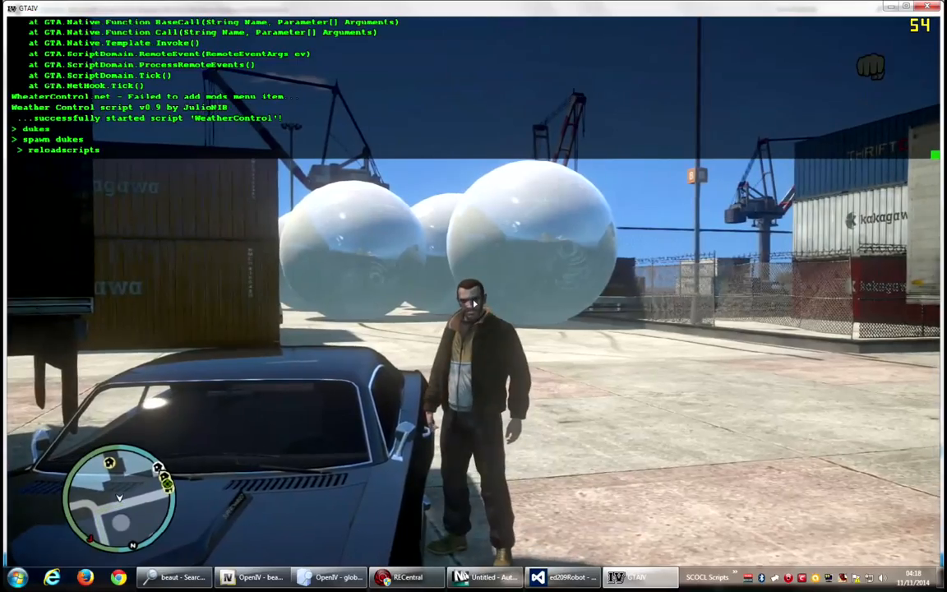
pyautogui.press('Return')
pyautogui.press('`')
# Spawn testobj in-game to test the new attach offset and force.
pyautogui.press('w')
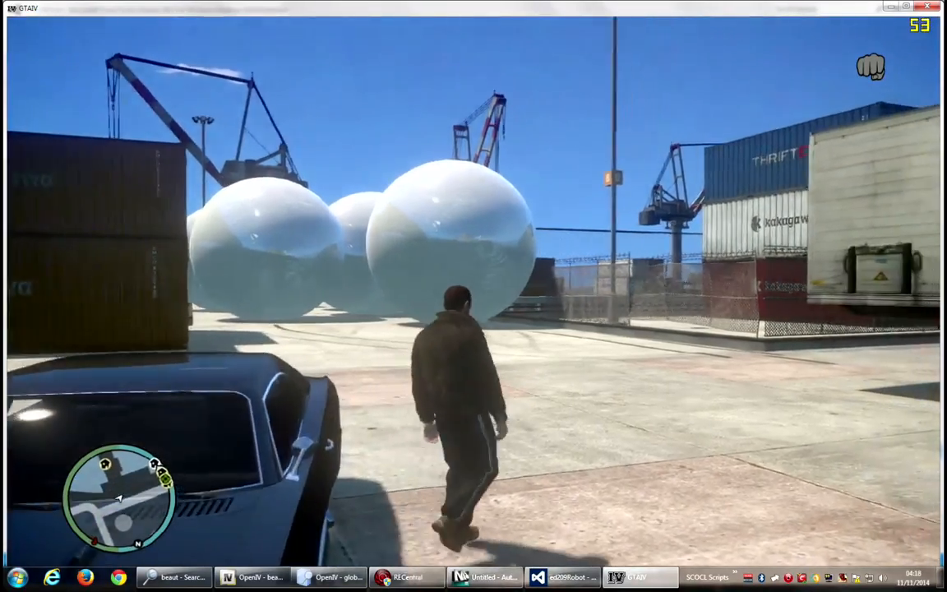
pyautogui.press('b')
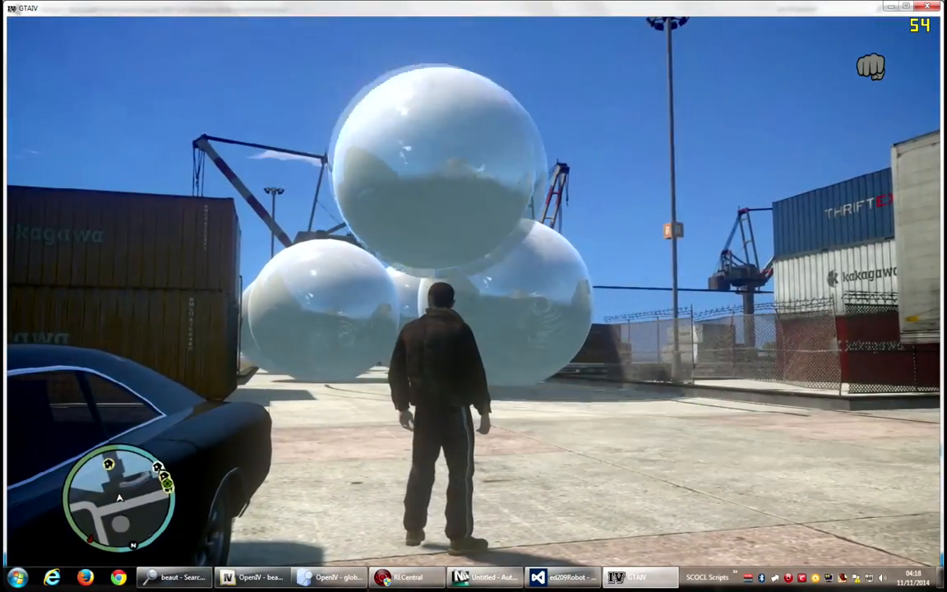
# Back in the code, set the offset's WorldUp factor to 3 and replace ApplyForce by assigning tmpo.Velocity.
pyautogui.hotkey('alt', 'Tab')
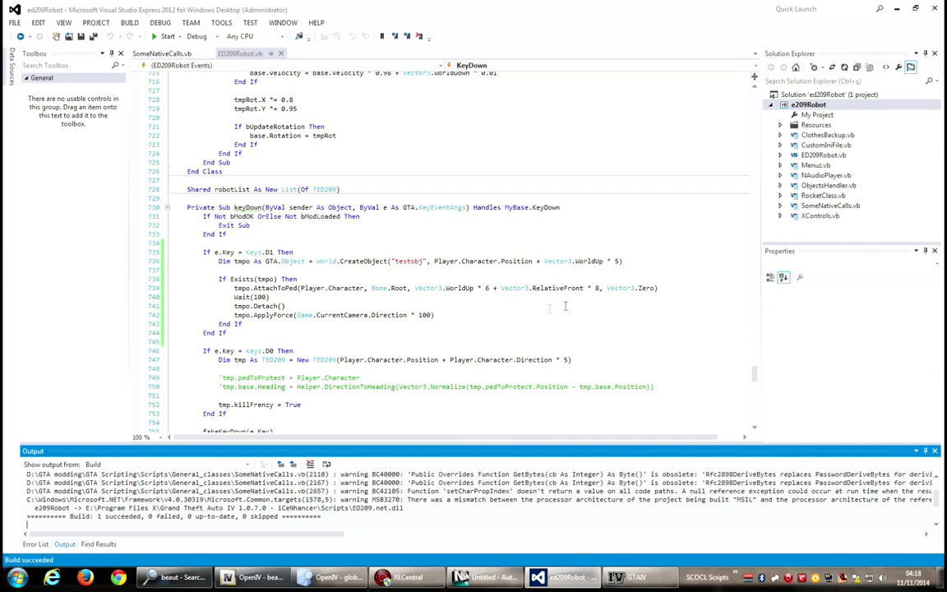
pyautogui.click(489, 288)
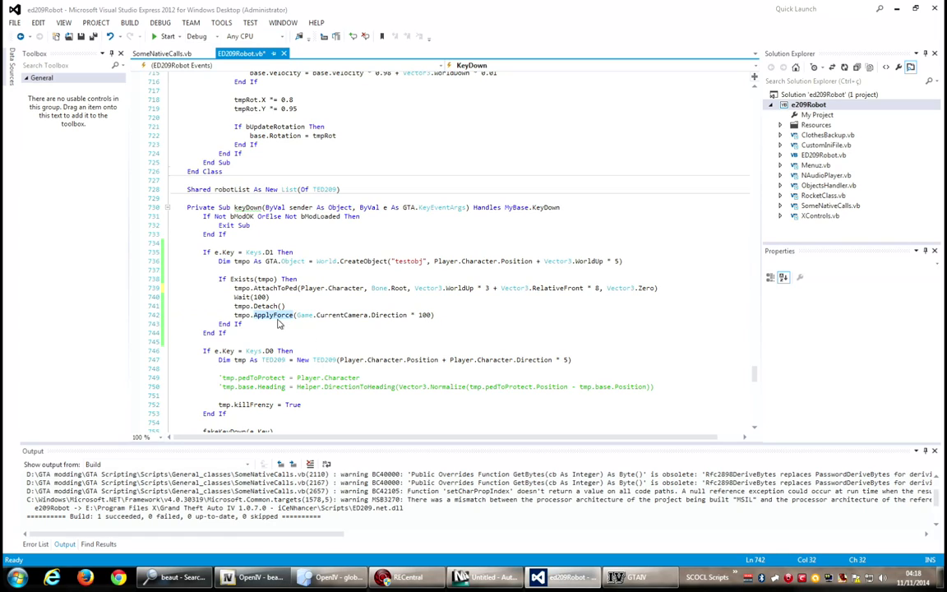
pyautogui.write('Velocity =')
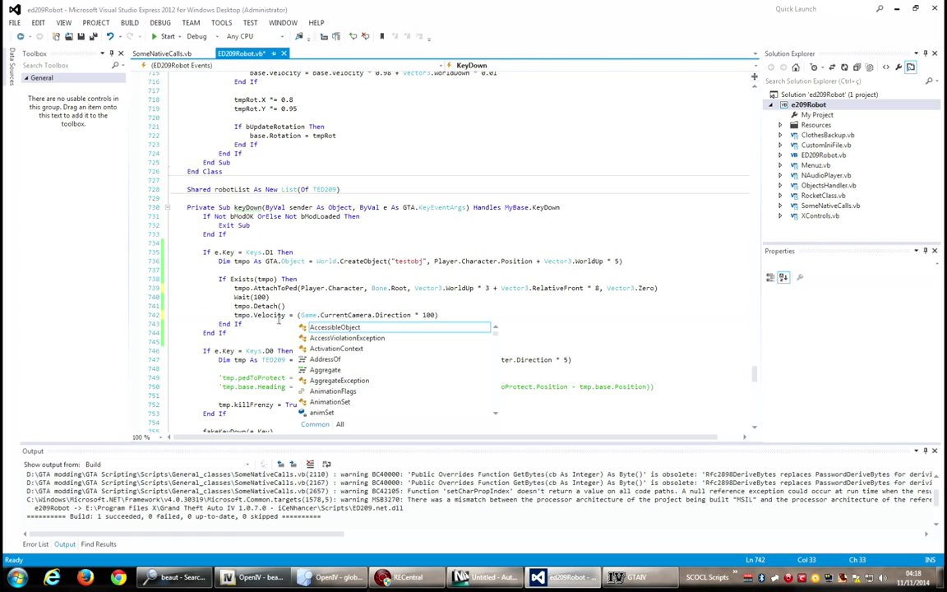
pyautogui.click(425, 307)
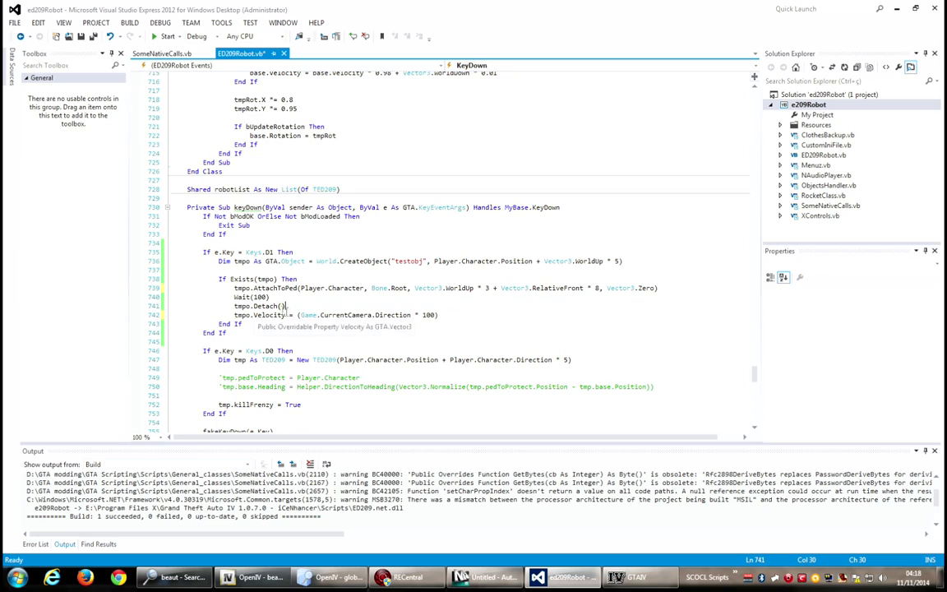
# Add tmpo.NoLongerNeeded() after the velocity line and build the solution.
pyautogui.press('Return')
pyautogui.write('tmpo.no')
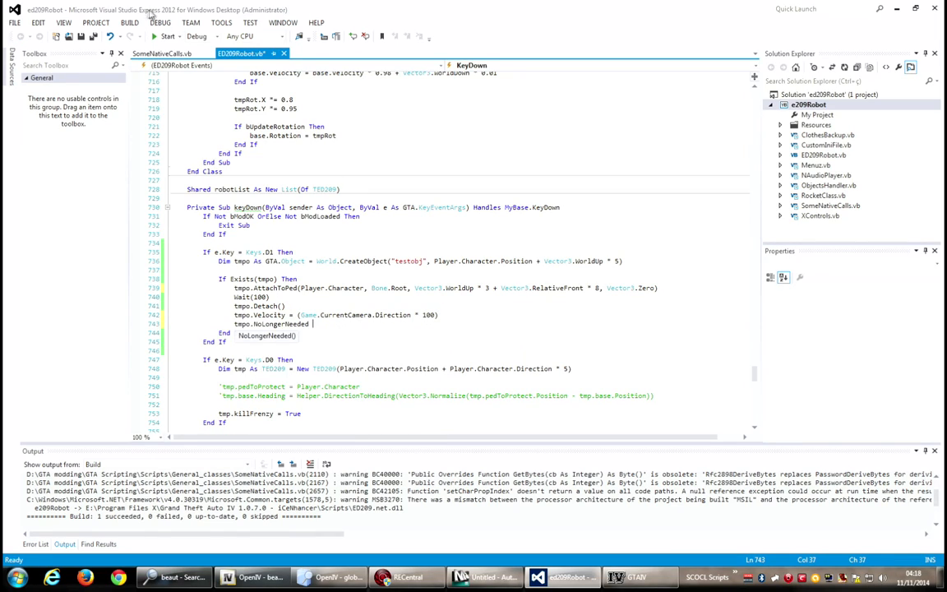
pyautogui.click(129, 22)
pyautogui.click(140, 35)
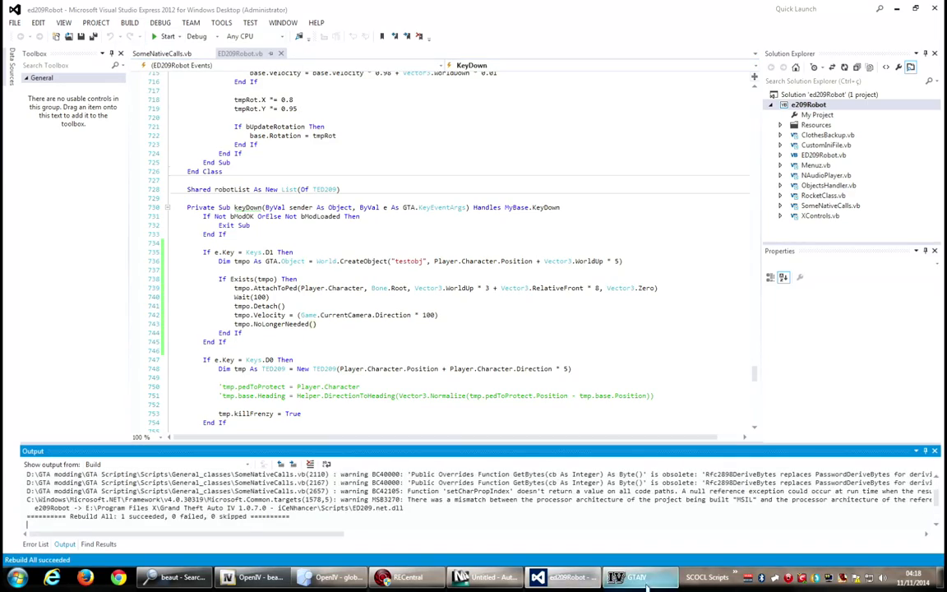
# Switch to the game and rerun reloadscripts from the console history.
pyautogui.hotkey('alt', 'Tab')
pyautogui.press('Up')
pyautogui.press('Return')
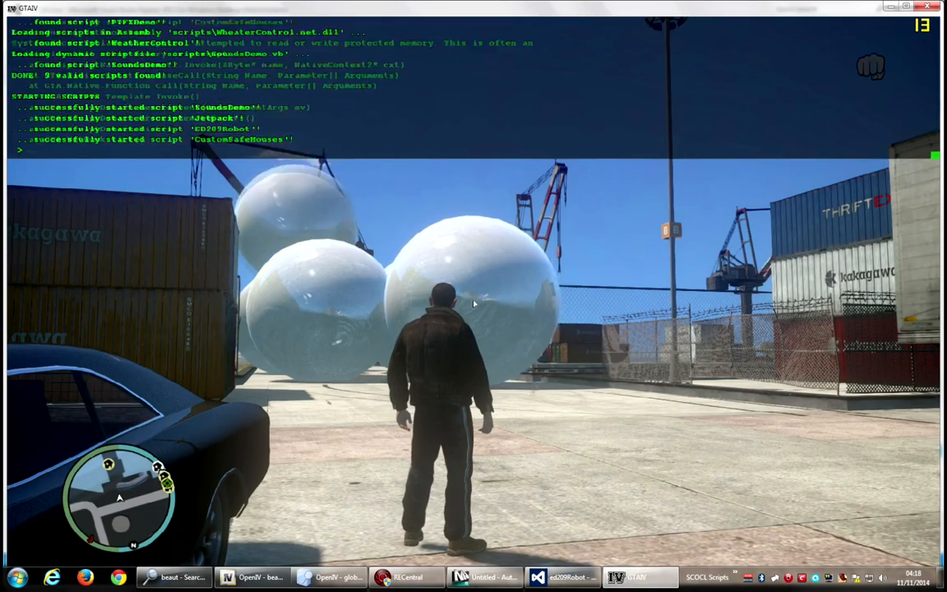
pyautogui.press('`')
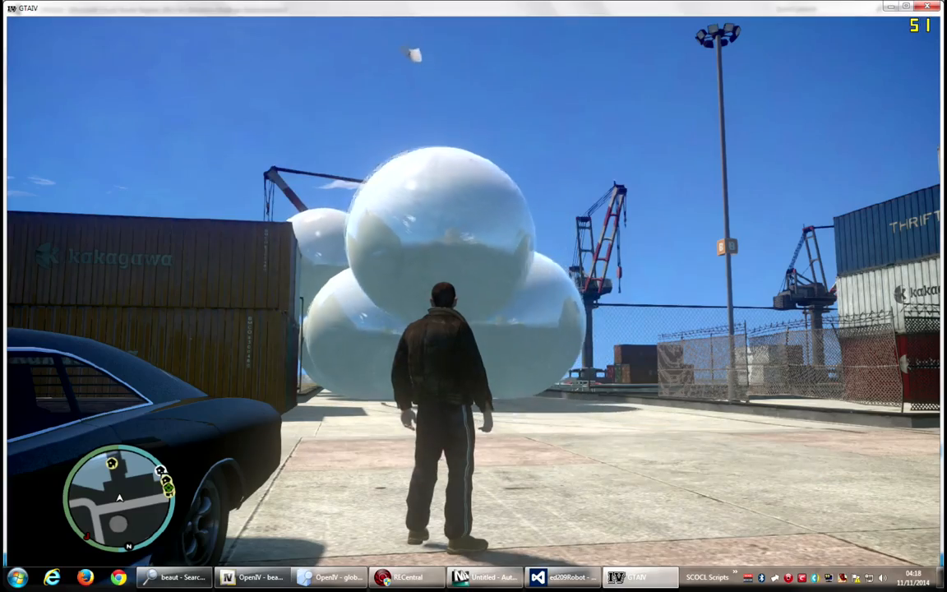
# Launch testobj spheres repeatedly while running around the area.
pyautogui.press('w')
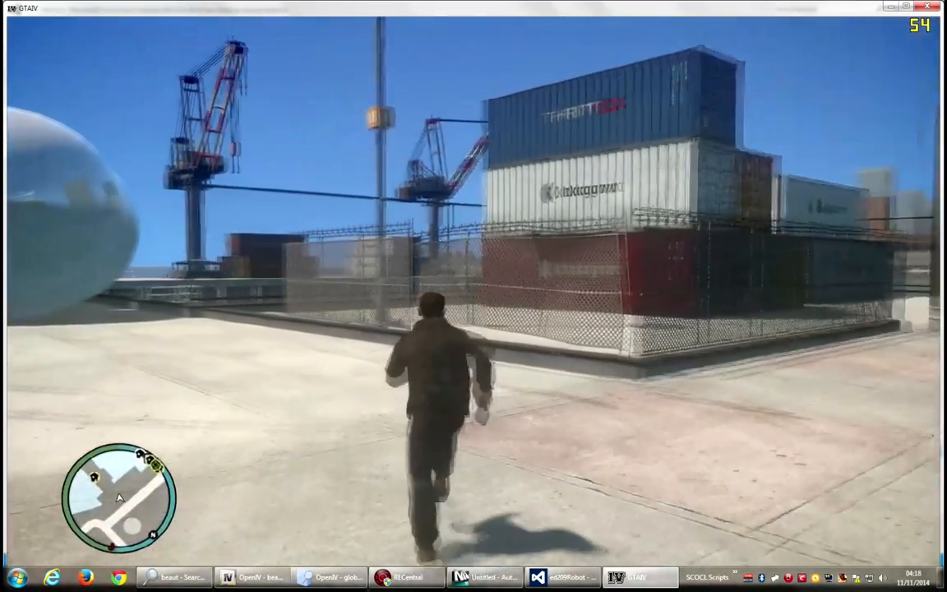
pyautogui.press('w')
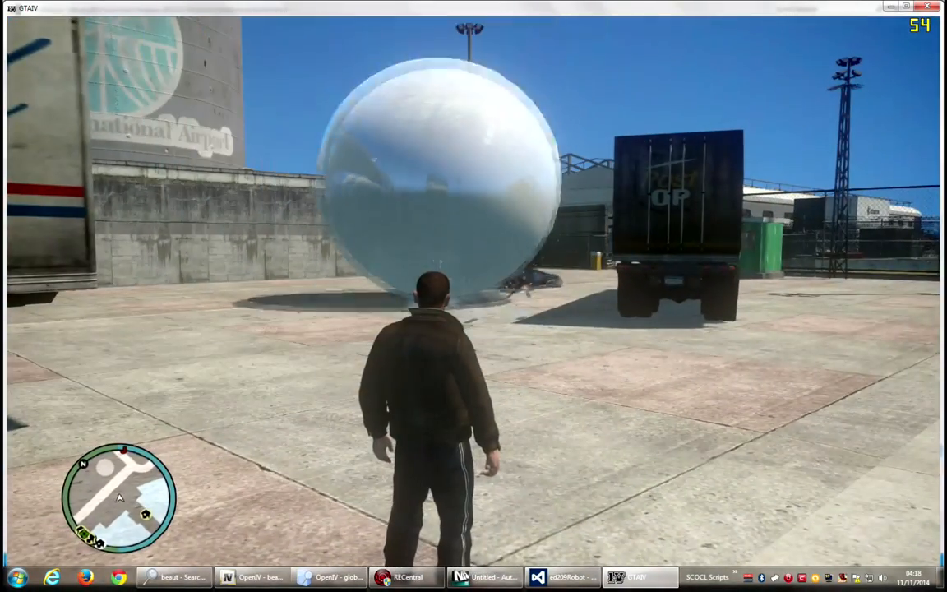
pyautogui.press('w')
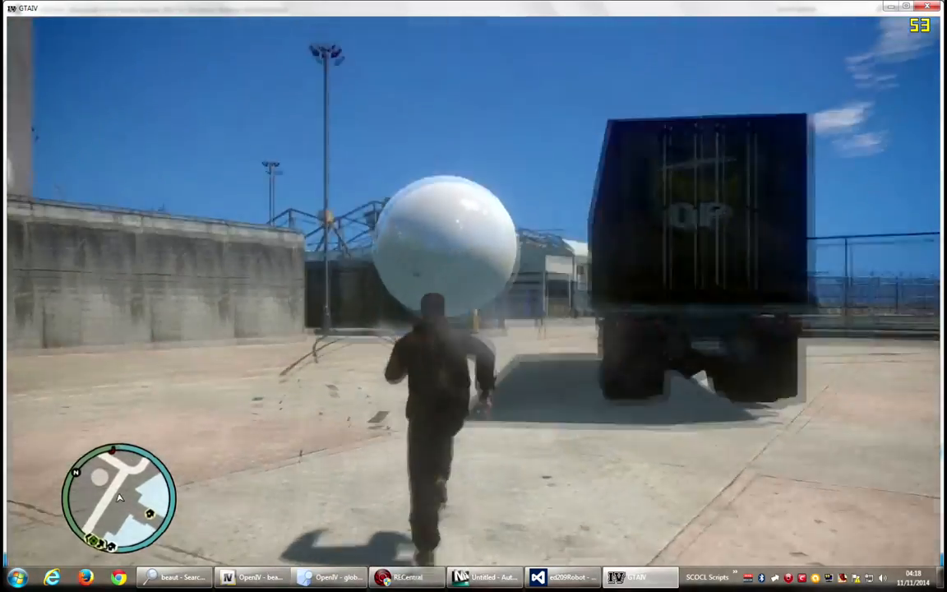
pyautogui.press('w')
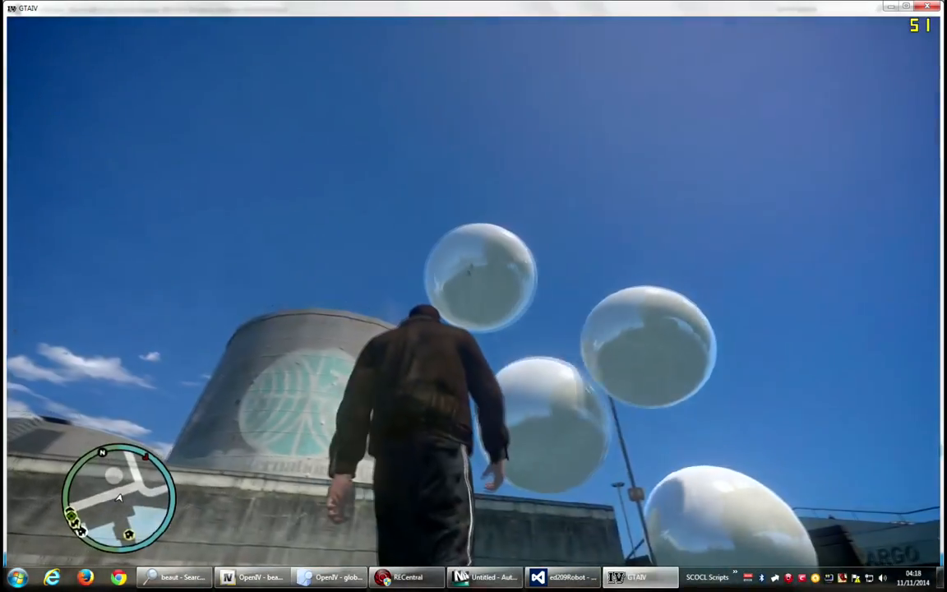
pyautogui.press('w')
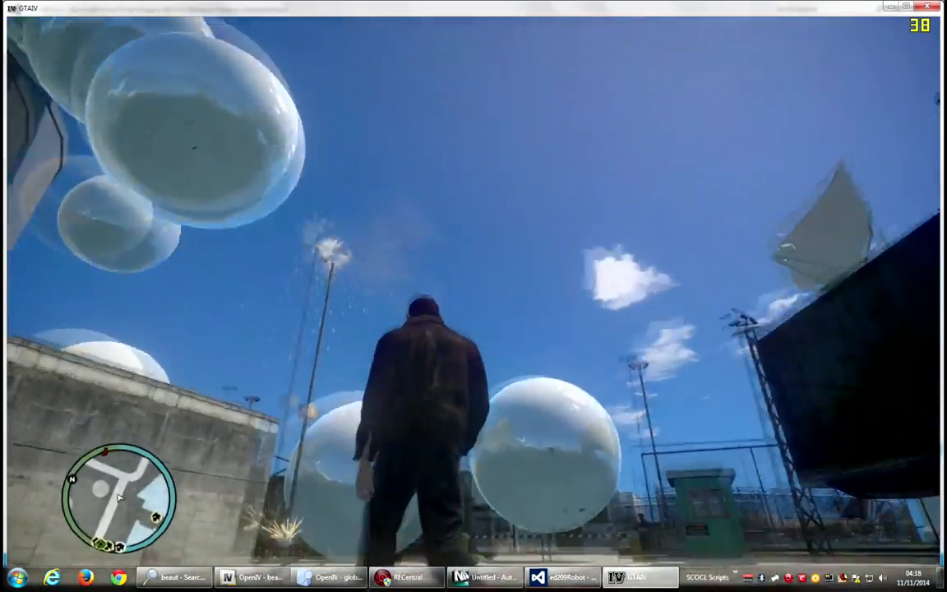
pyautogui.press('w')
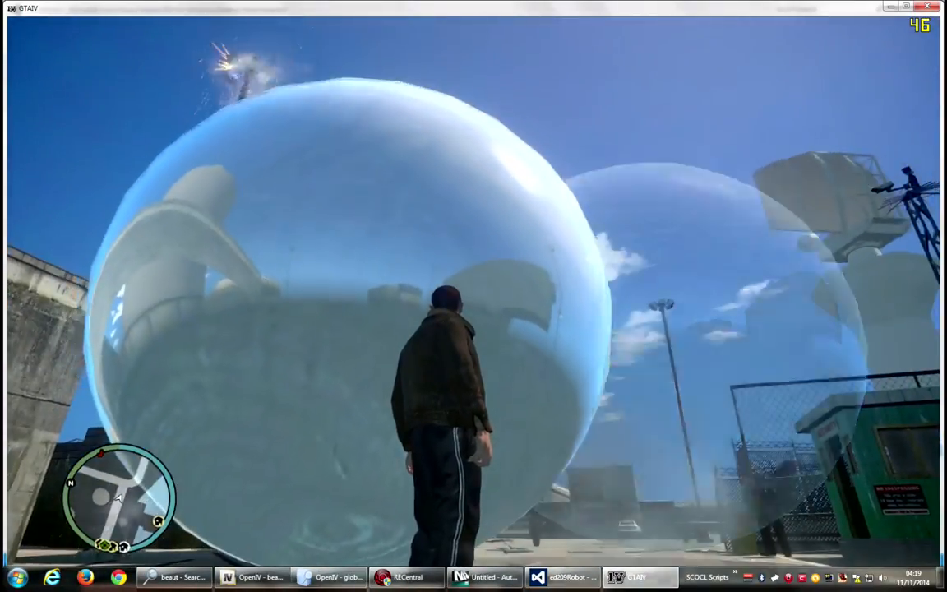
pyautogui.press('w')
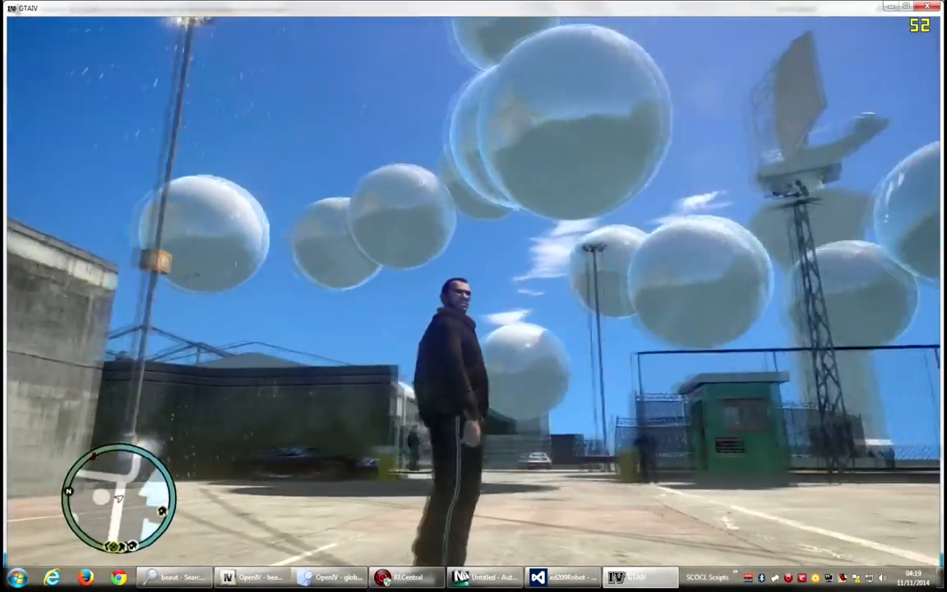
pyautogui.press('w')
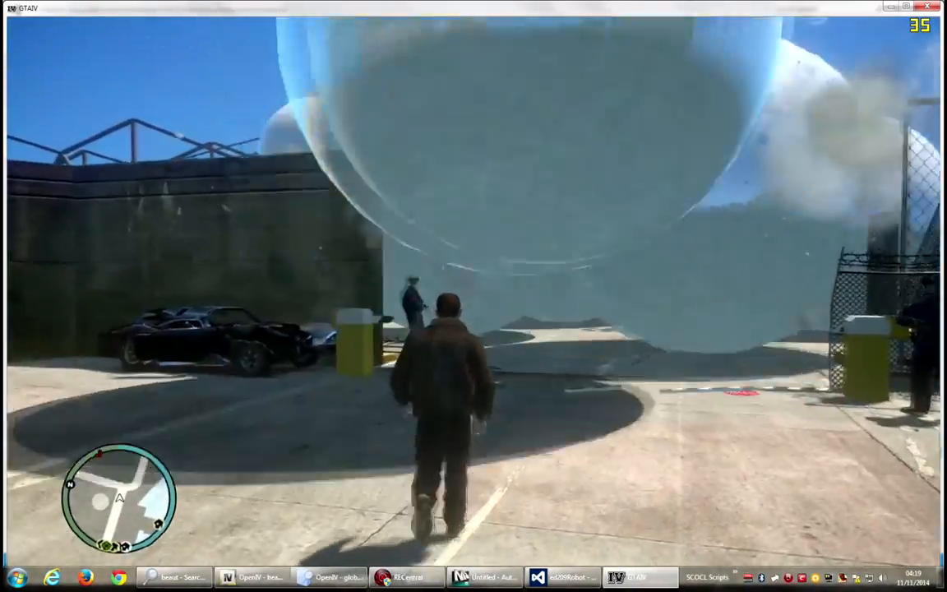
# Walk among the launched spheres to check player collision.
pyautogui.press('s')
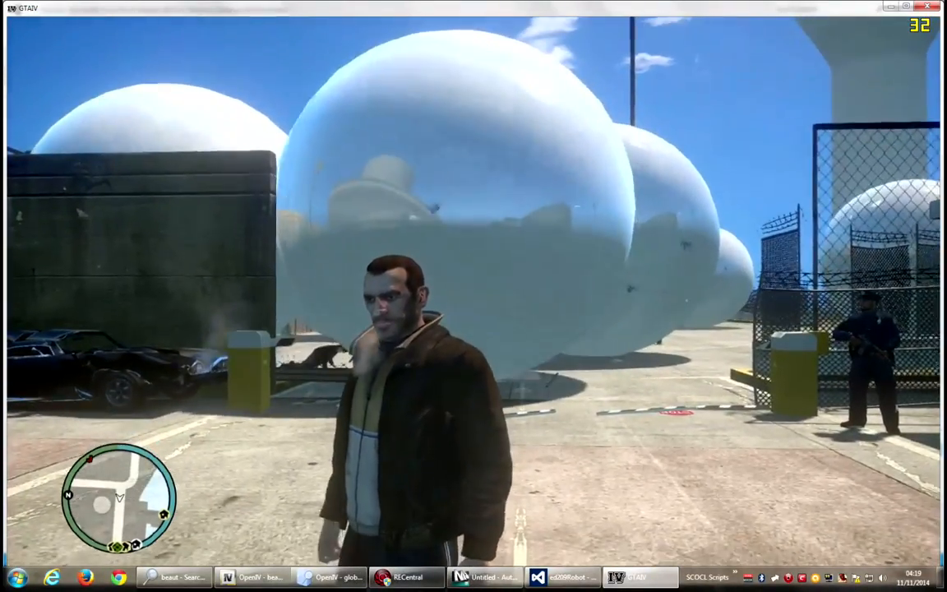
pyautogui.press('w')
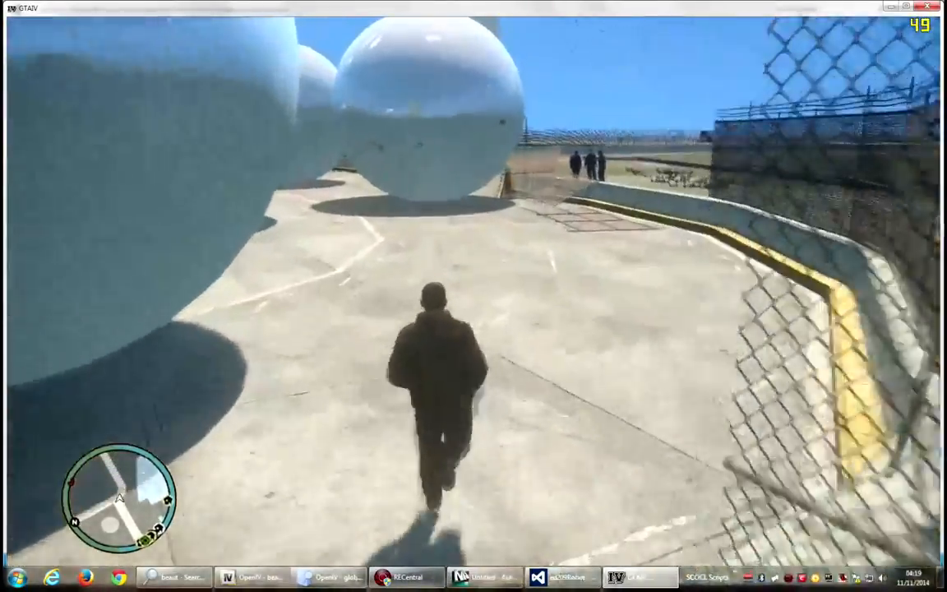
pyautogui.press('w')
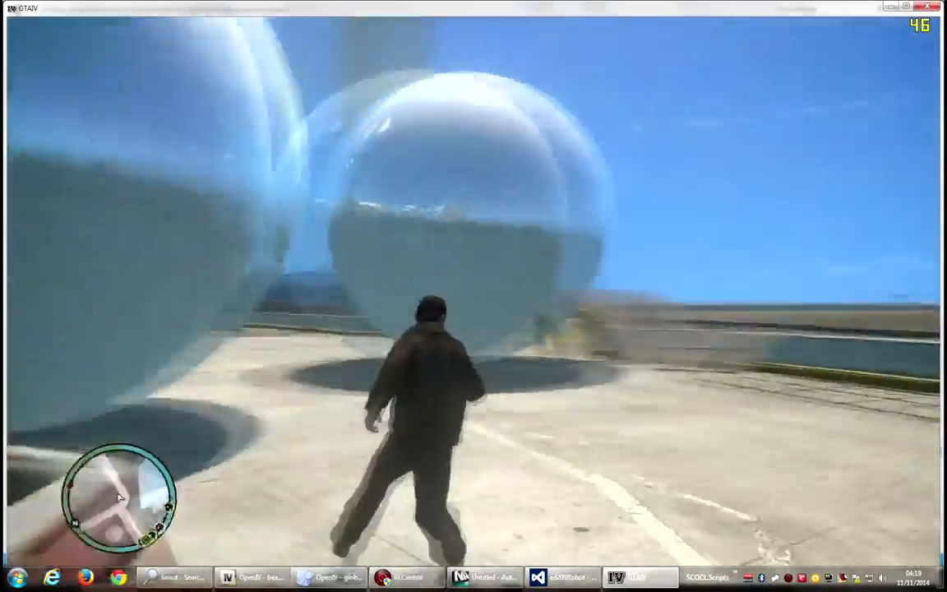
pyautogui.press('a')
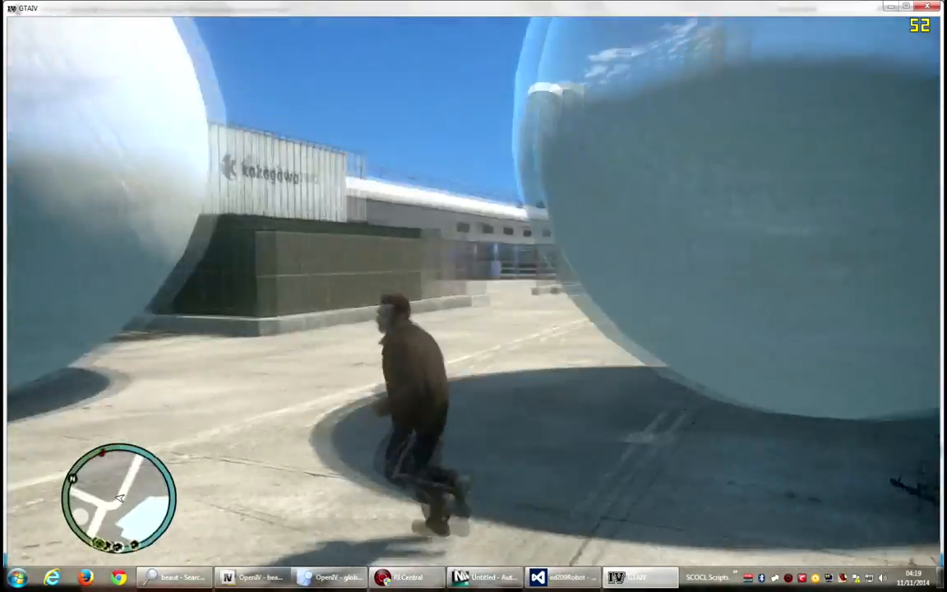
# Switch to the shotgun and shoot a sphere to test its collision.
pyautogui.scroll(-1, 473, 291)
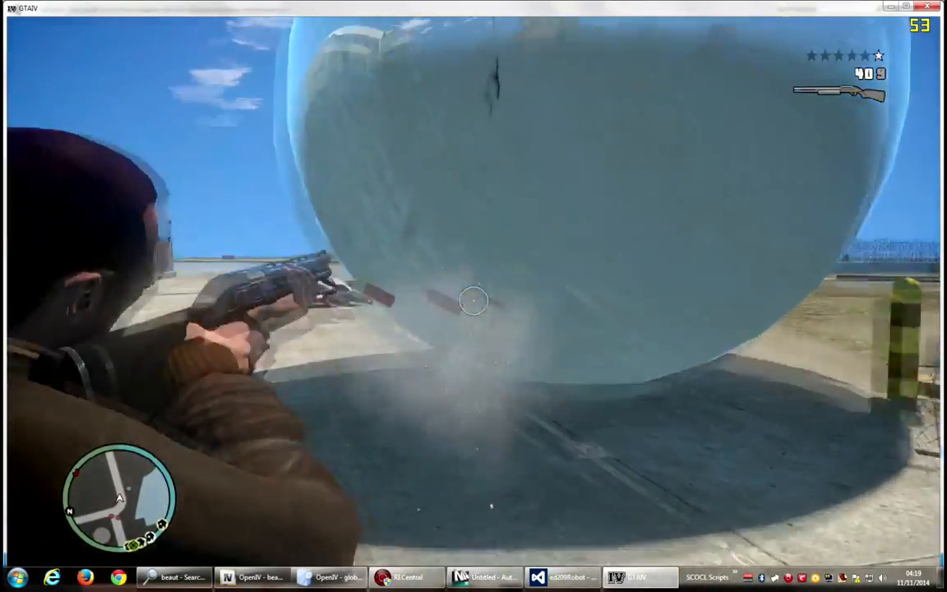
pyautogui.click(473, 301)
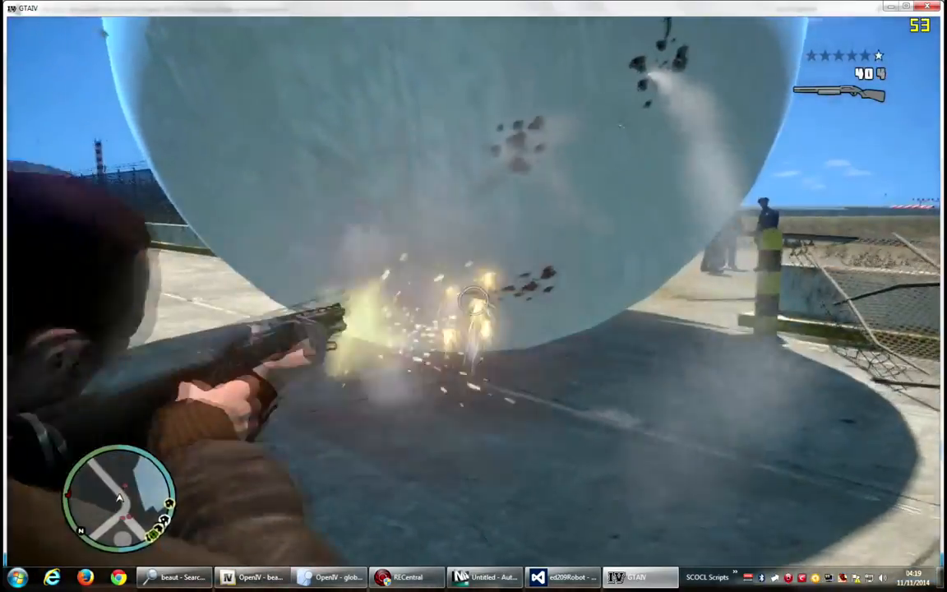
pyautogui.click(474, 301)
pyautogui.click(473, 301)
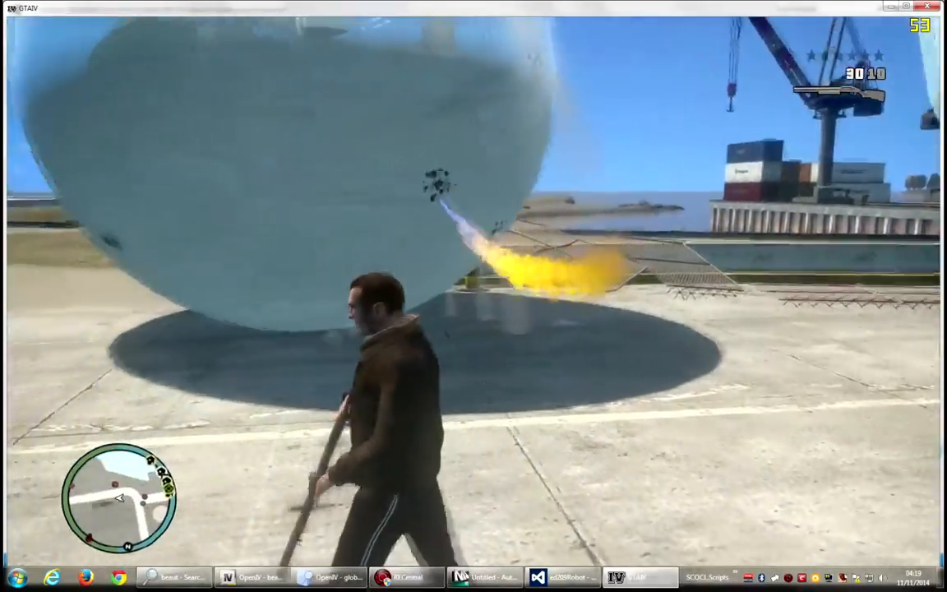
# Run over to the container yard and launch several testobj spheres into the containers to test collision with props.
pyautogui.press('w')
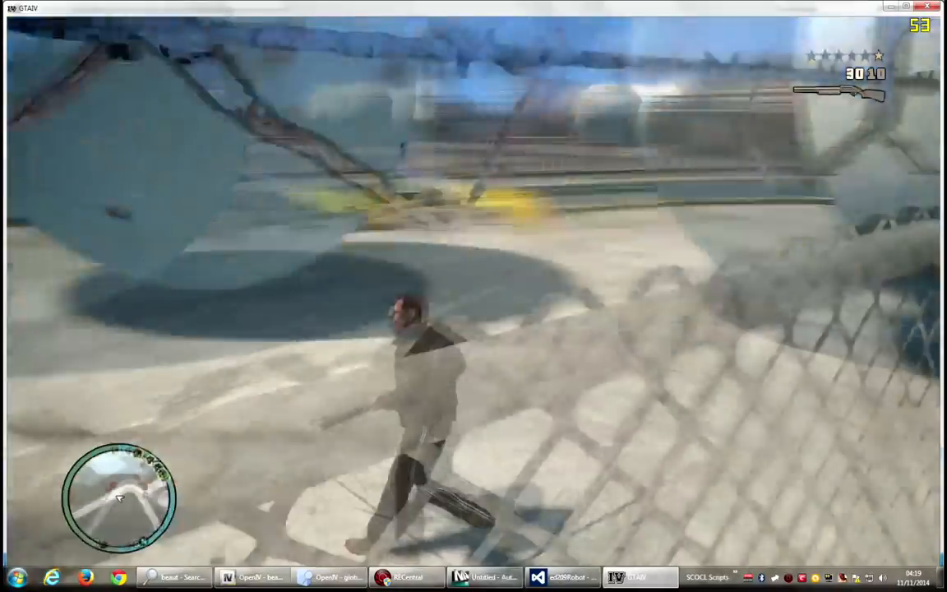
pyautogui.press('d')
pyautogui.press('a')
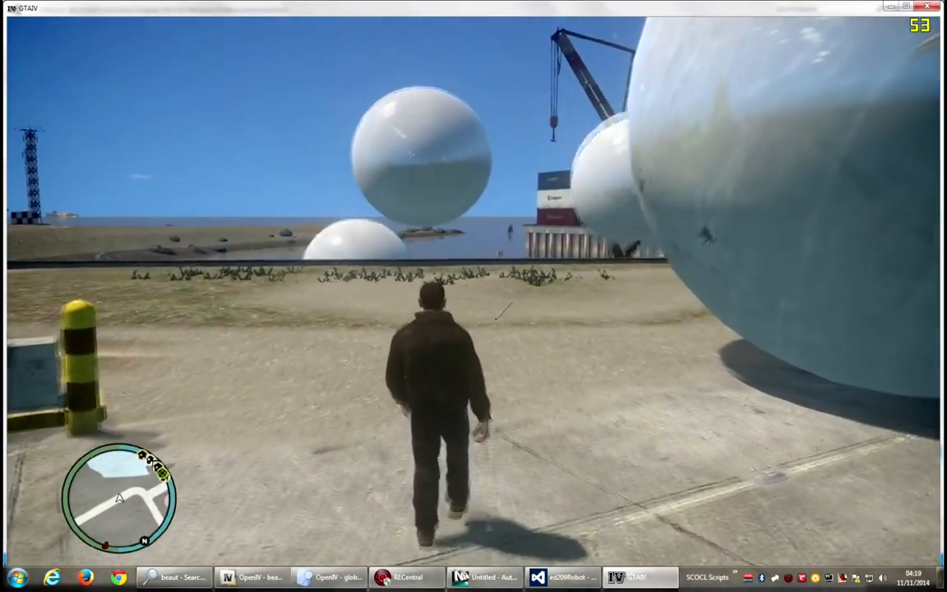
pyautogui.press('w')
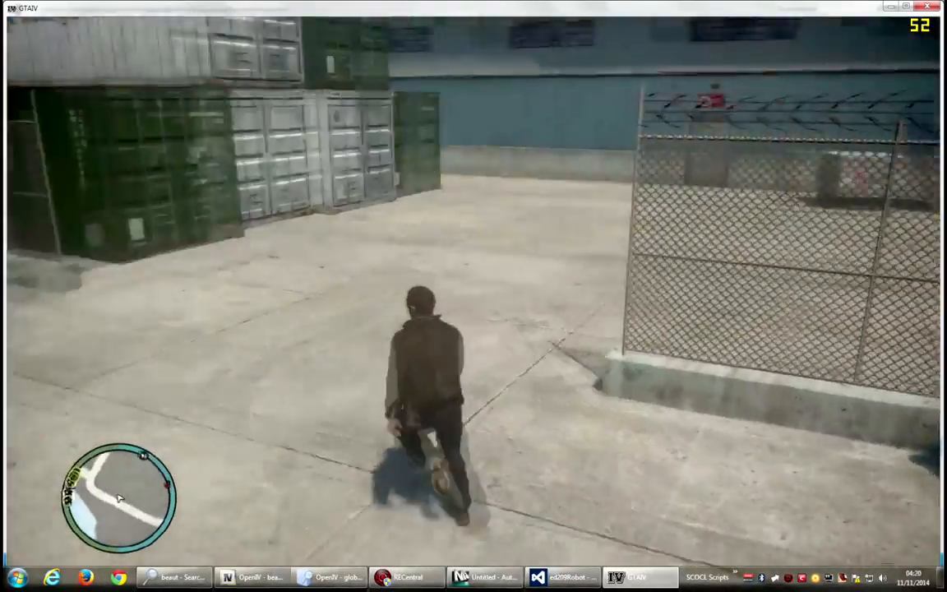
pyautogui.press('e')
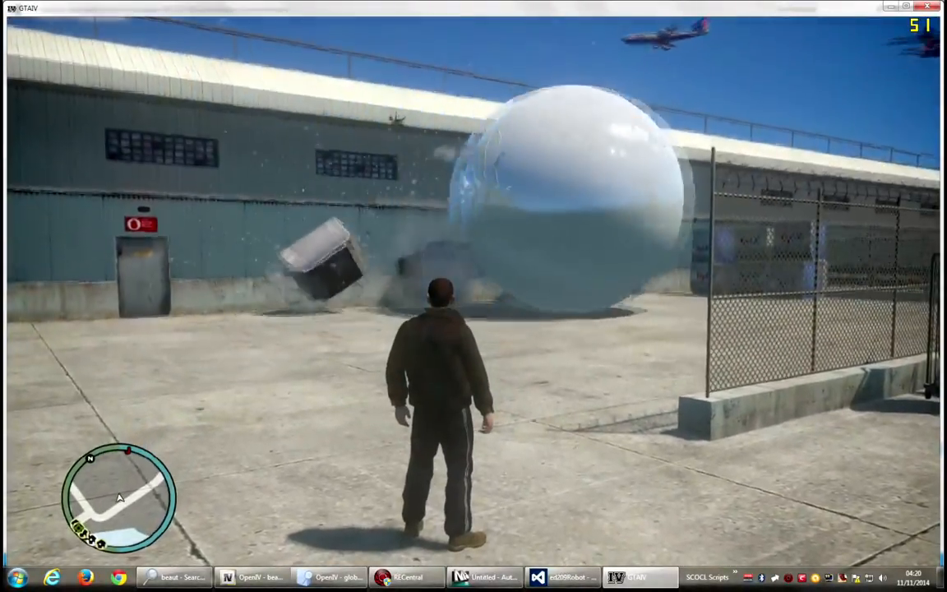
pyautogui.press('w')
pyautogui.press('e')
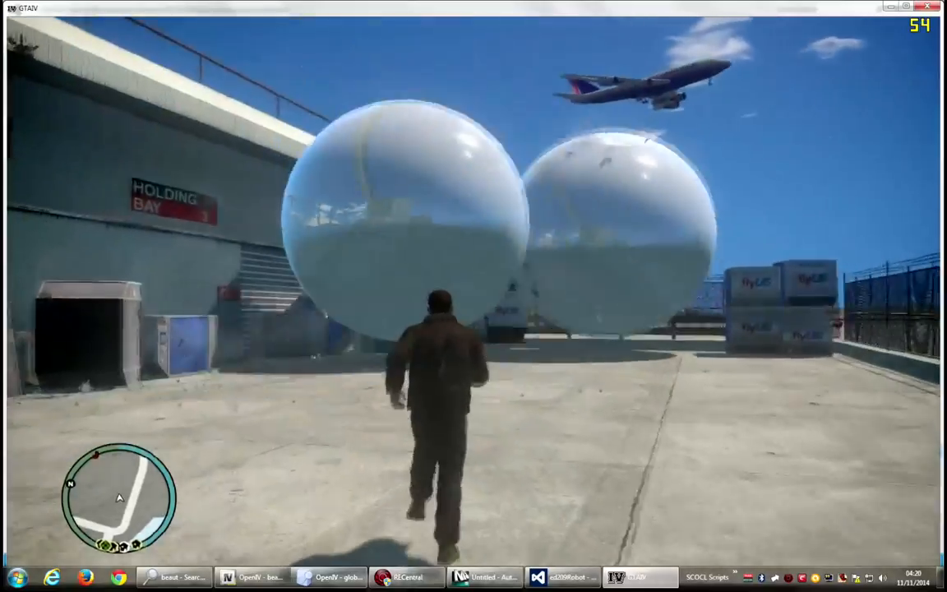
pyautogui.press('e')
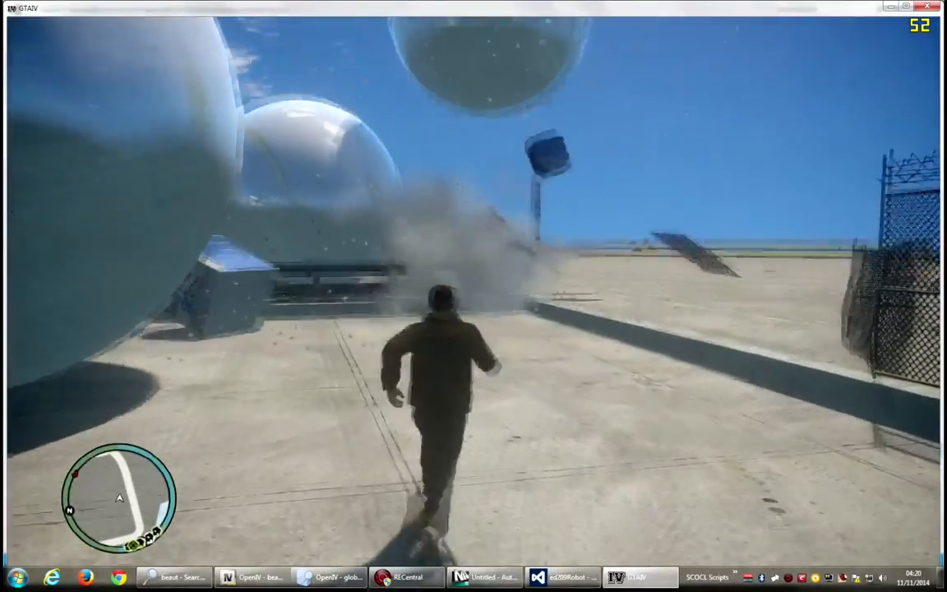